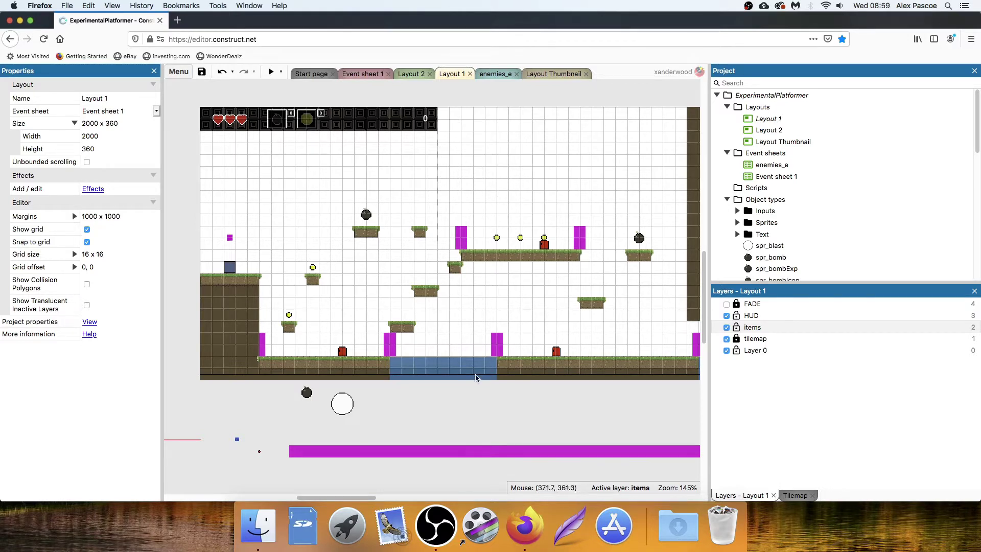
Try moving the tiled ground block beside the water up and widening it to 272 px, and put it back.
{"action": "left_click", "coordinate": [393, 364]}
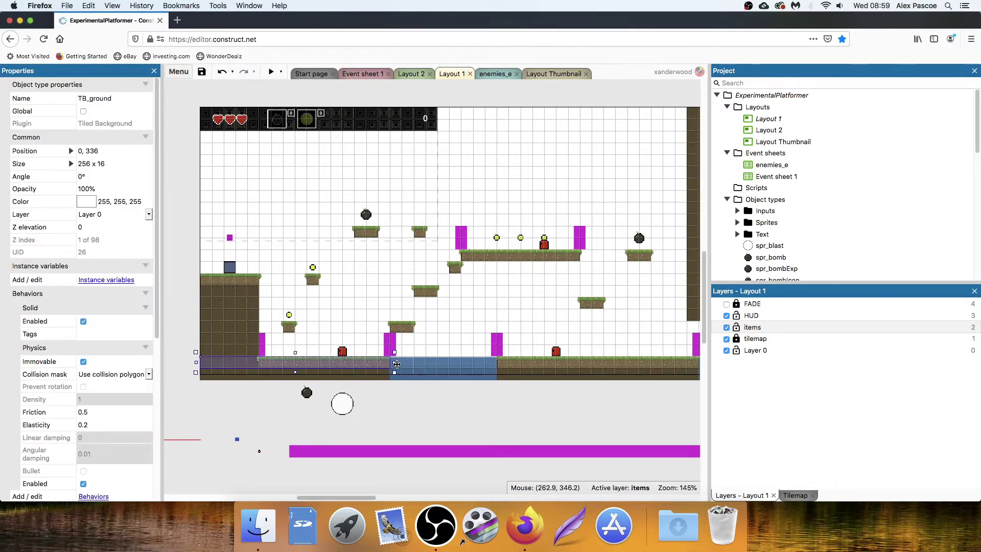
{"action": "left_click", "coordinate": [408, 384]}
{"action": "left_click", "coordinate": [383, 362]}
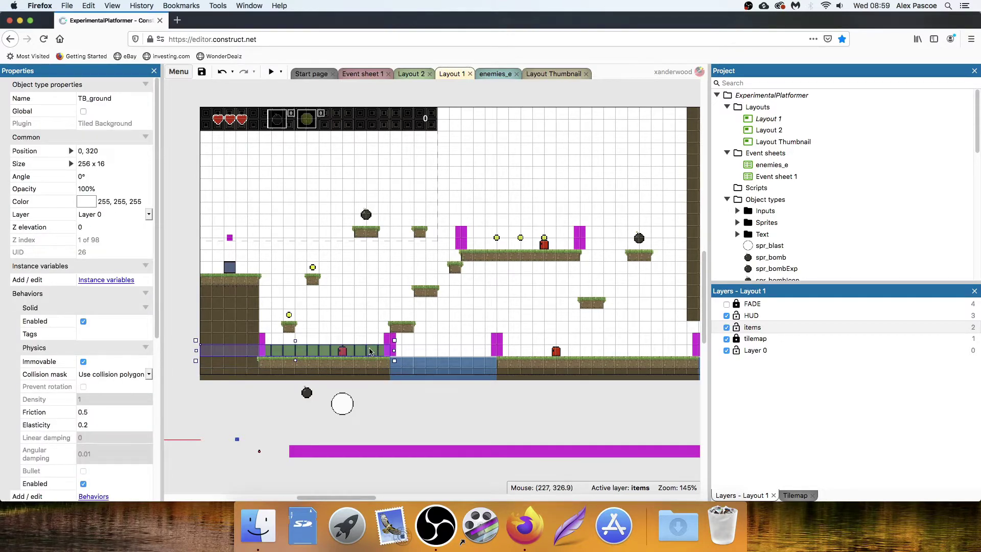
{"action": "left_click_drag", "start_coordinate": [374, 351], "coordinate": [403, 361]}
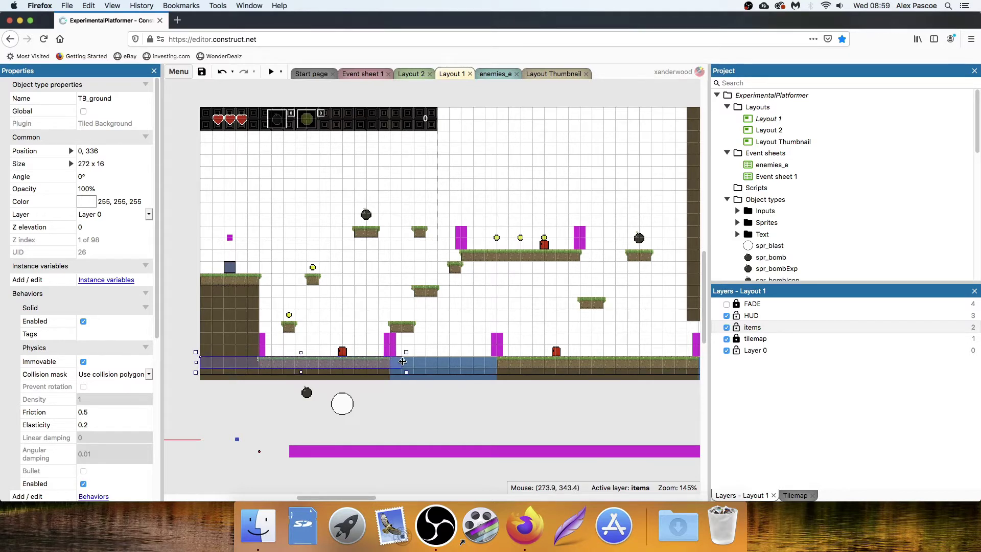
{"action": "left_click_drag", "start_coordinate": [403, 361], "coordinate": [391, 361]}
{"action": "left_click", "coordinate": [422, 393]}
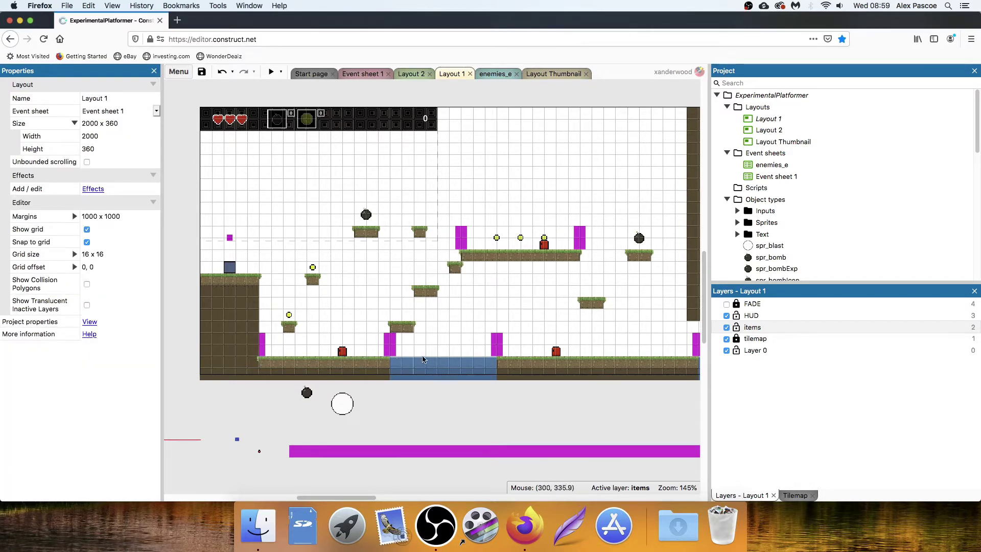
Examine frames 0 to 4 of the water surface sprite's animation by comparing them with each other, and close the animation editor.
{"action": "left_click", "coordinate": [419, 364]}
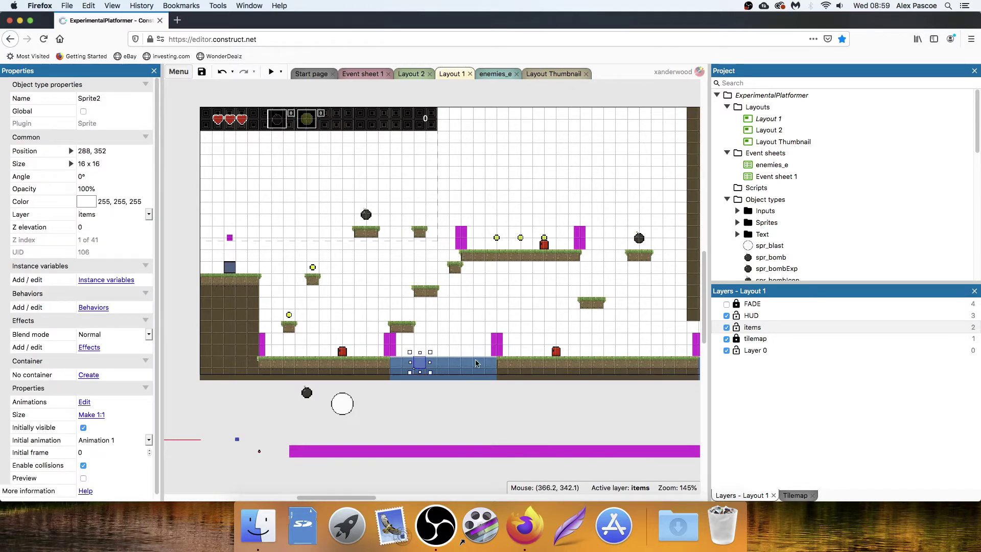
{"action": "double_click", "coordinate": [417, 363]}
{"action": "left_click", "coordinate": [212, 435]}
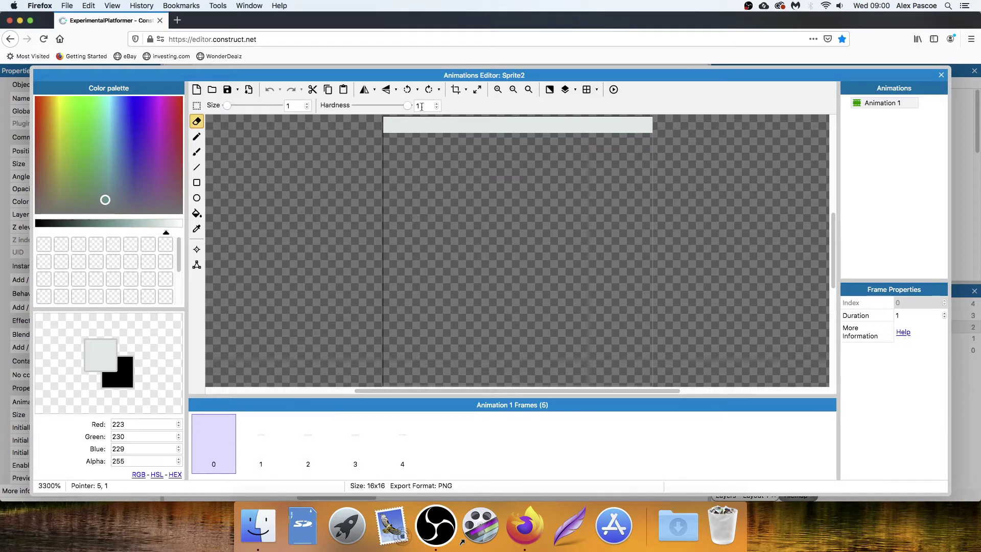
{"action": "left_click", "coordinate": [263, 433]}
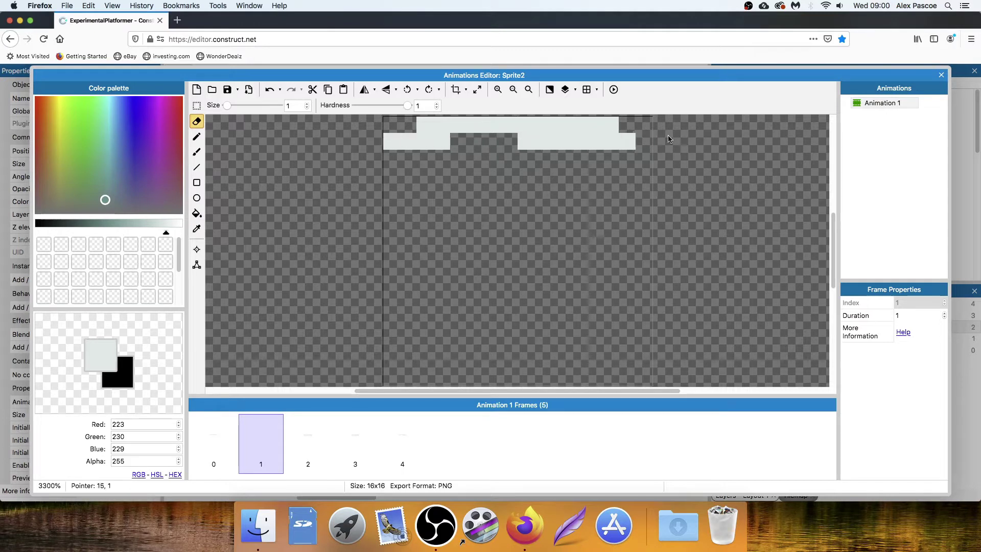
{"action": "left_click", "coordinate": [314, 439]}
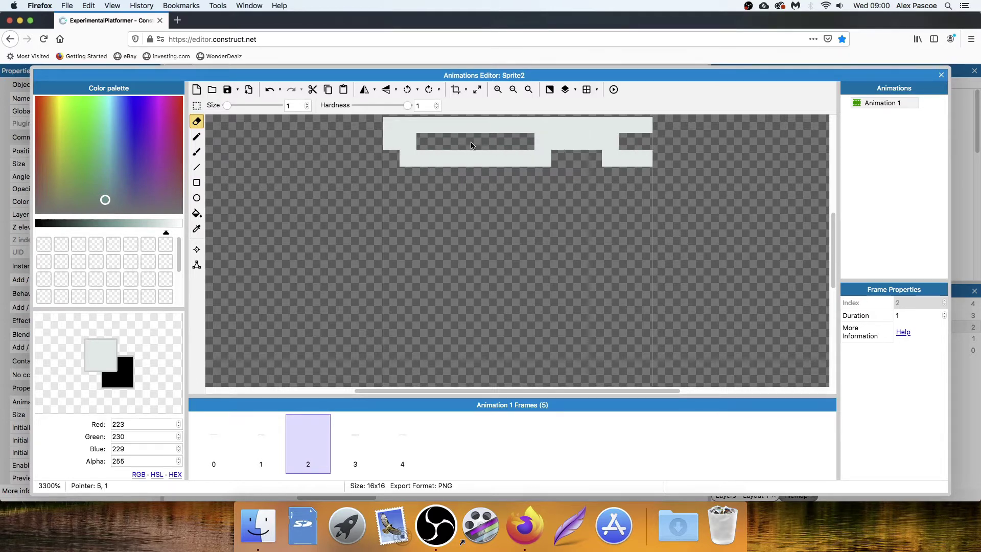
{"action": "left_click", "coordinate": [349, 441]}
{"action": "left_click", "coordinate": [322, 443]}
{"action": "left_click", "coordinate": [355, 442]}
{"action": "left_click", "coordinate": [321, 442]}
{"action": "left_click", "coordinate": [352, 440]}
{"action": "left_click", "coordinate": [321, 443]}
{"action": "left_click", "coordinate": [348, 443]}
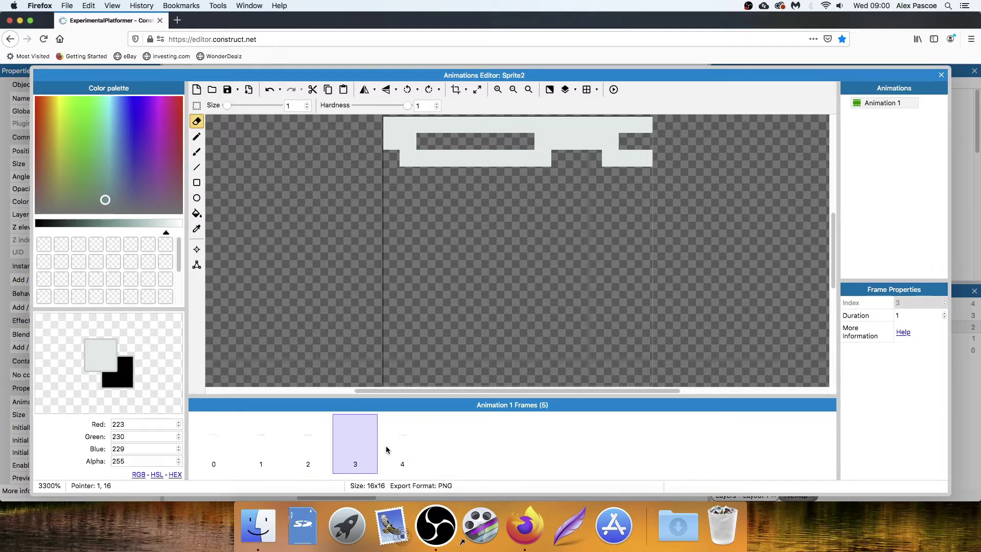
{"action": "left_click", "coordinate": [407, 443]}
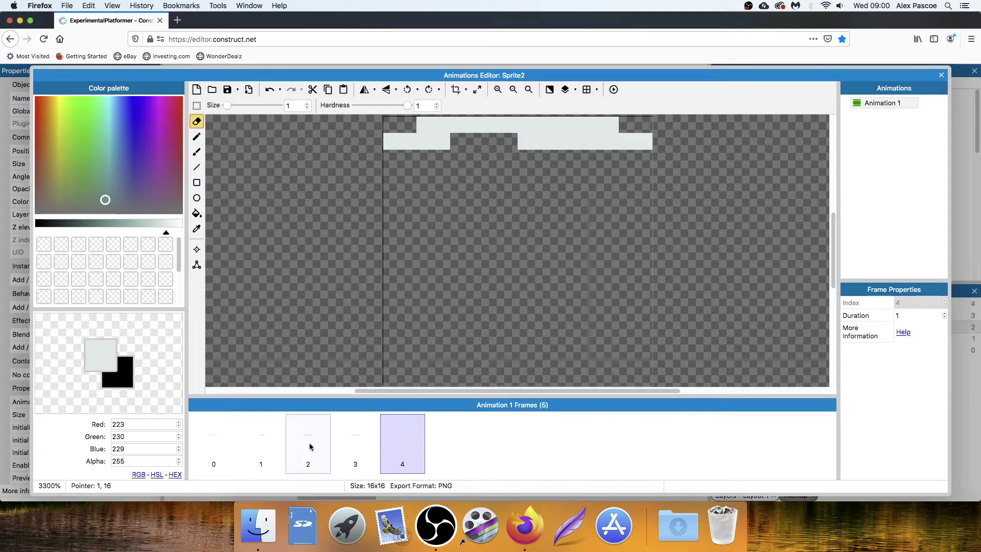
{"action": "left_click", "coordinate": [266, 445]}
{"action": "left_click", "coordinate": [405, 441]}
{"action": "left_click", "coordinate": [228, 441]}
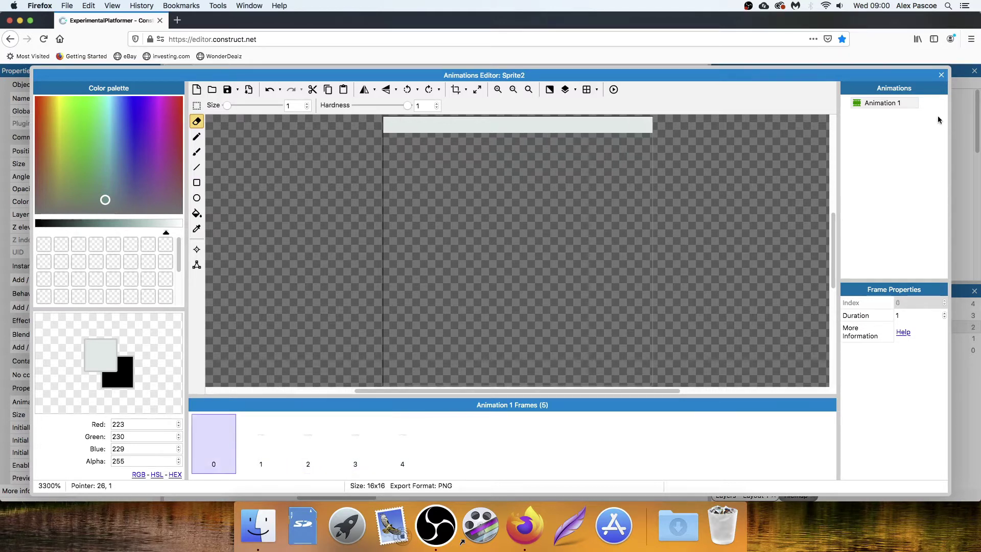
{"action": "left_click", "coordinate": [941, 75]}
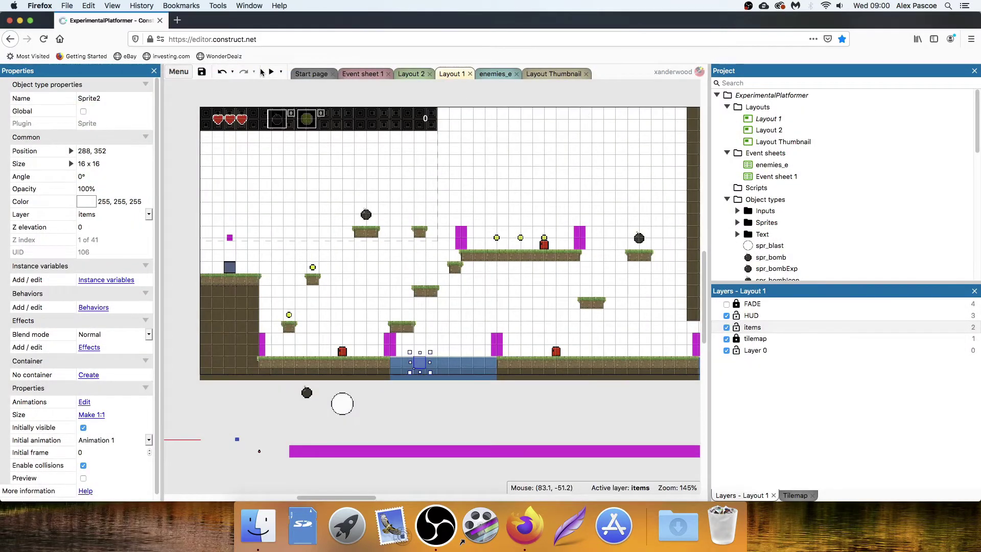
Preview the game with the player moved to the water, and check the water surface sprite's animation properties.
{"action": "left_click", "coordinate": [271, 72]}
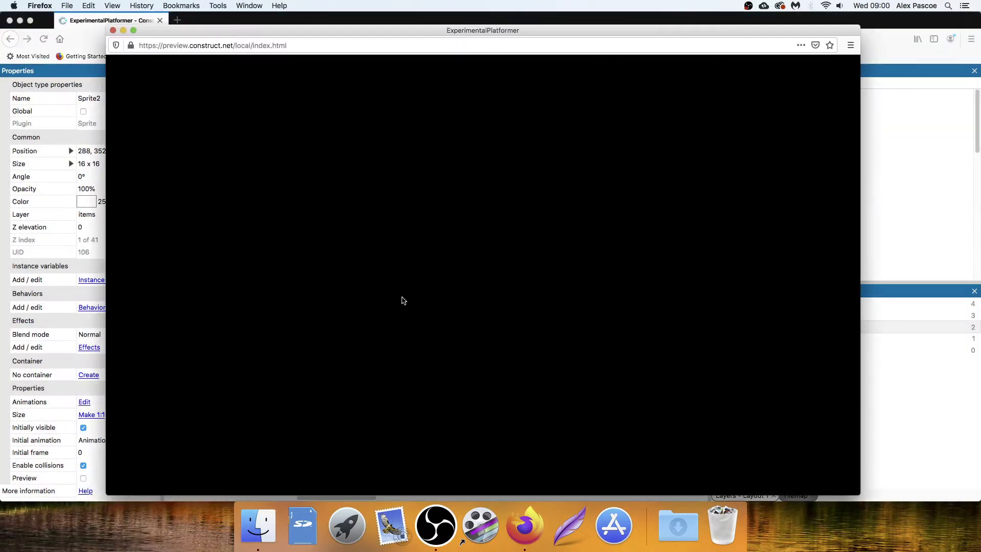
{"action": "key", "text": "Right"}
{"action": "key", "text": "Up"}
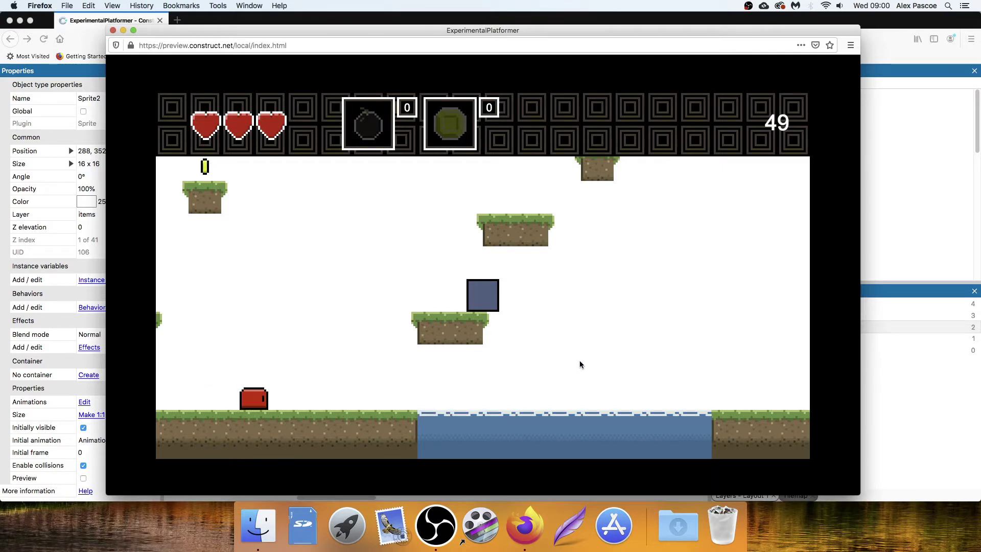
{"action": "key", "text": "super+w"}
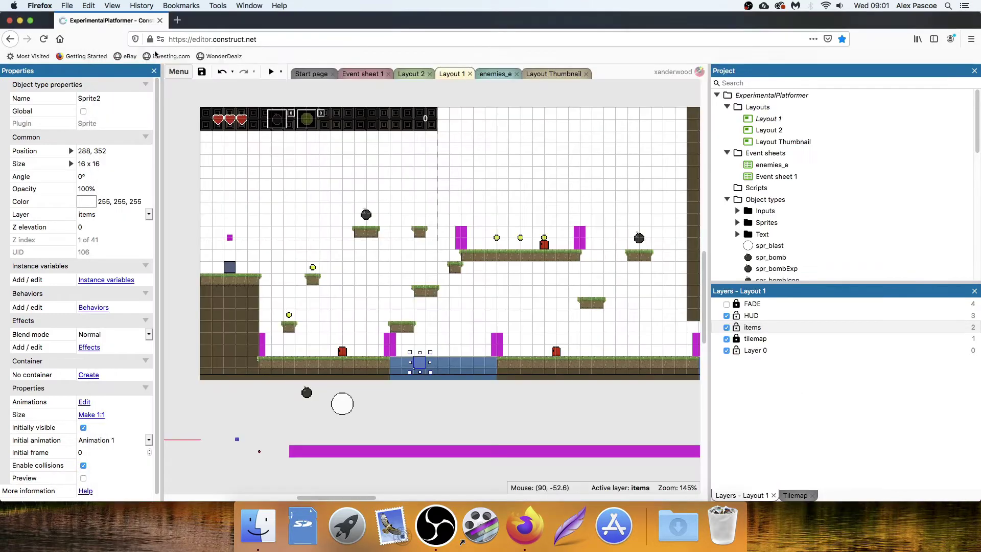
{"action": "double_click", "coordinate": [418, 364]}
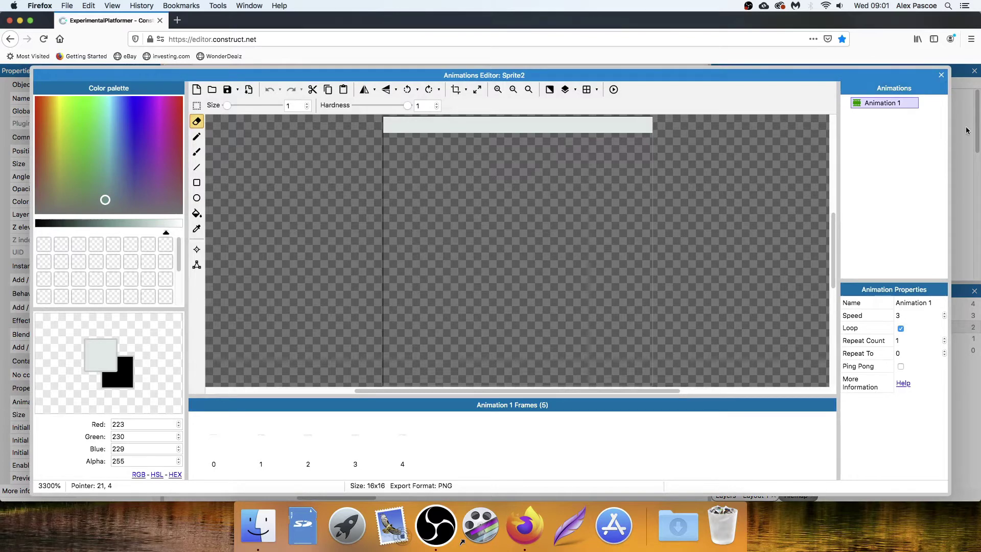
{"action": "left_click", "coordinate": [942, 74]}
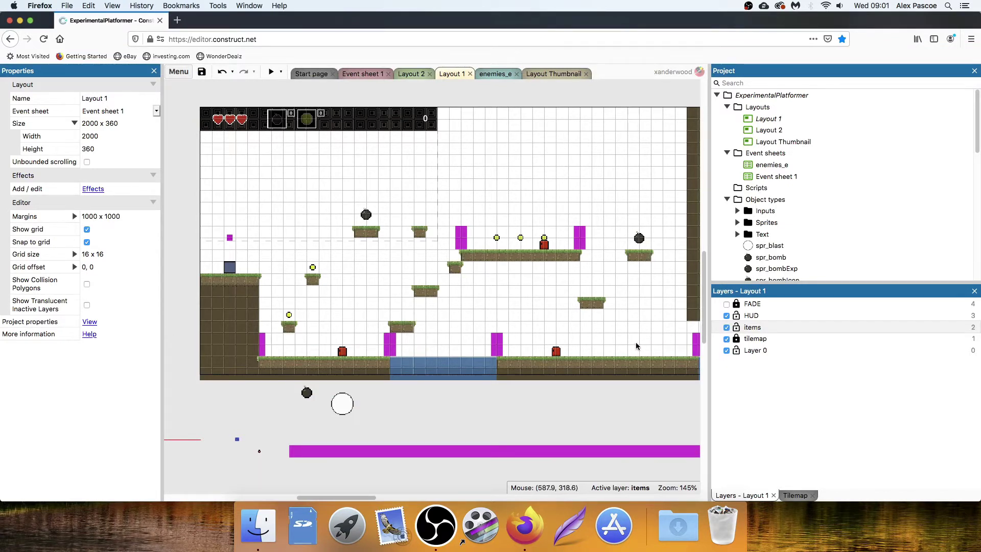
Add a layer named WaterBG and place it between the tilemap layer and Layer 0.
{"action": "left_click", "coordinate": [755, 351]}
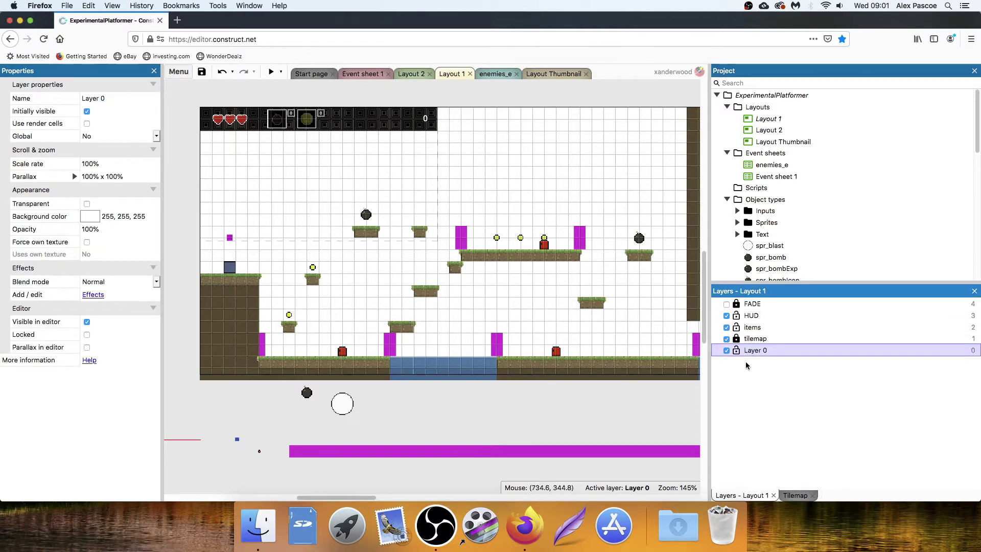
{"action": "right_click", "coordinate": [752, 353]}
{"action": "left_click", "coordinate": [804, 218]}
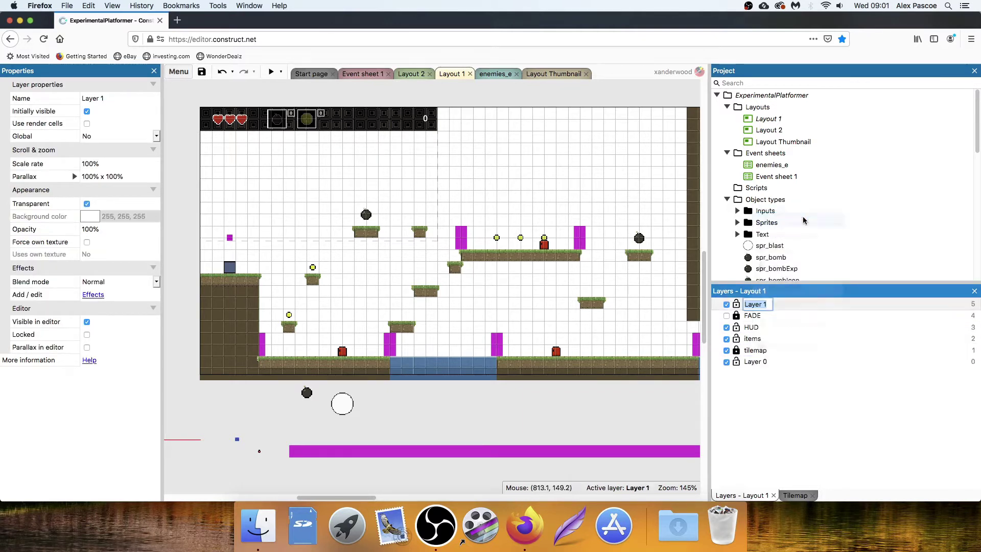
{"action": "type", "text": "Water"}
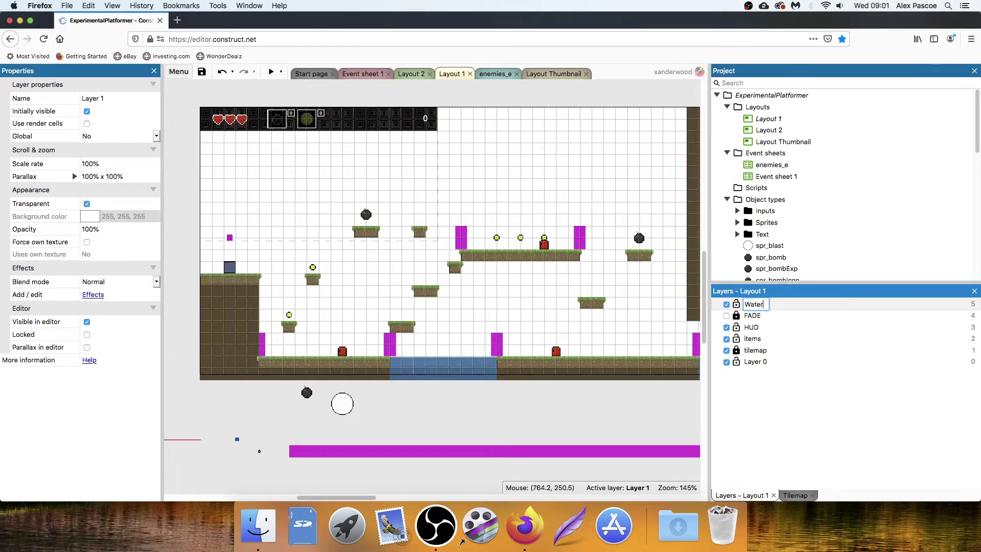
{"action": "type", "text": "BG"}
{"action": "key", "text": "Return"}
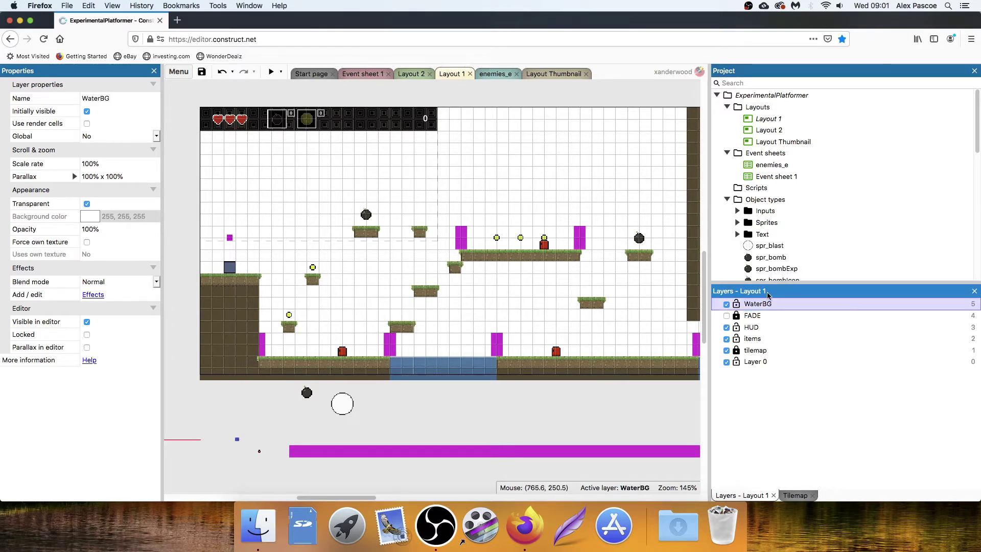
{"action": "left_click_drag", "start_coordinate": [766, 307], "coordinate": [761, 356]}
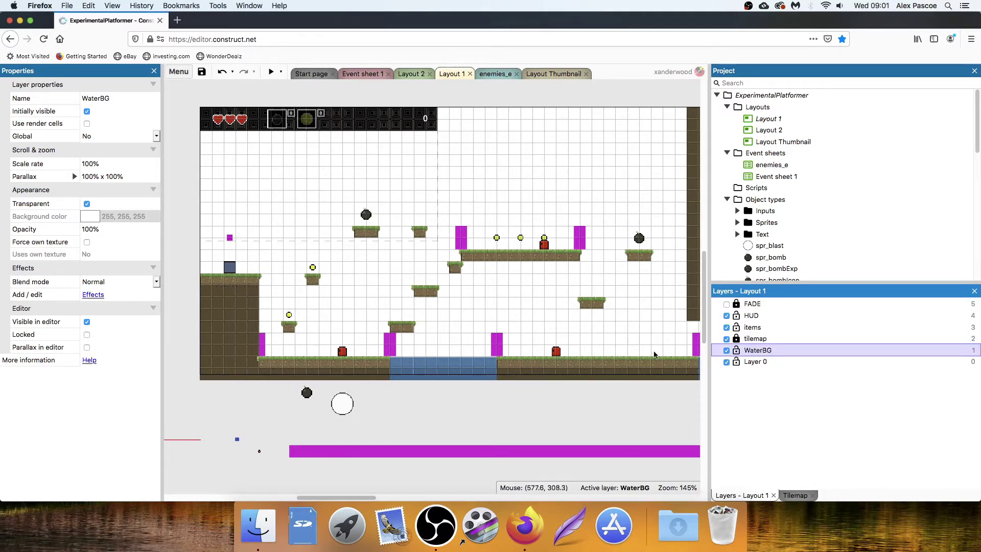
Insert a new Tiled Background object in the empty area below the layout on the WaterBG layer.
{"action": "left_click", "coordinate": [553, 402]}
{"action": "double_click", "coordinate": [554, 402]}
{"action": "scroll", "coordinate": [557, 289], "scroll_direction": "down", "scroll_amount": 5}
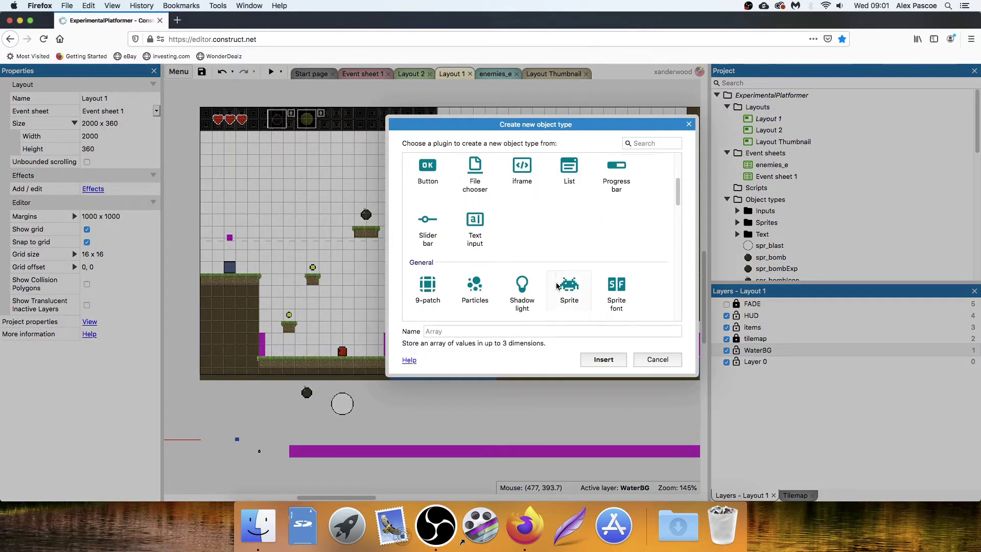
{"action": "scroll", "coordinate": [560, 288], "scroll_direction": "down", "scroll_amount": 2}
{"action": "double_click", "coordinate": [510, 267]}
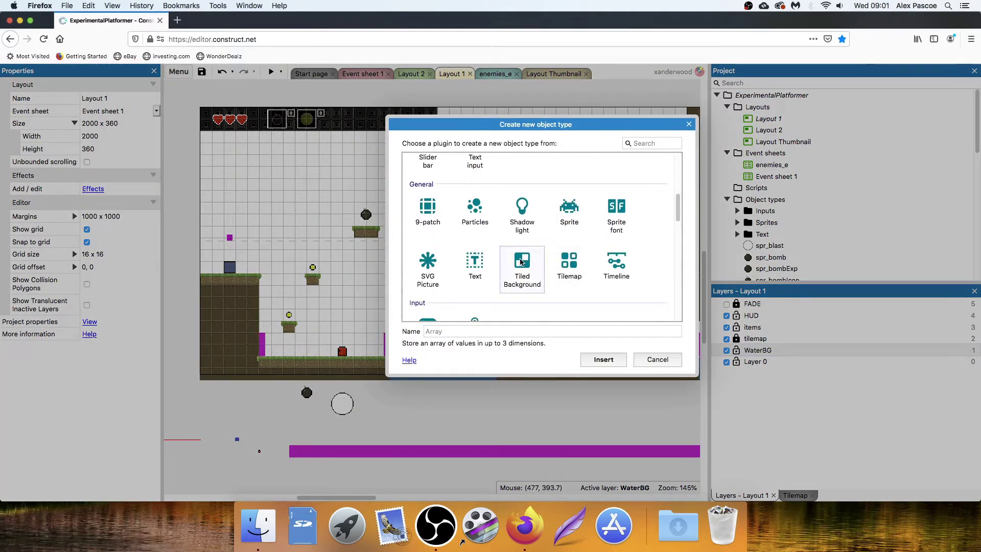
{"action": "left_click", "coordinate": [510, 266]}
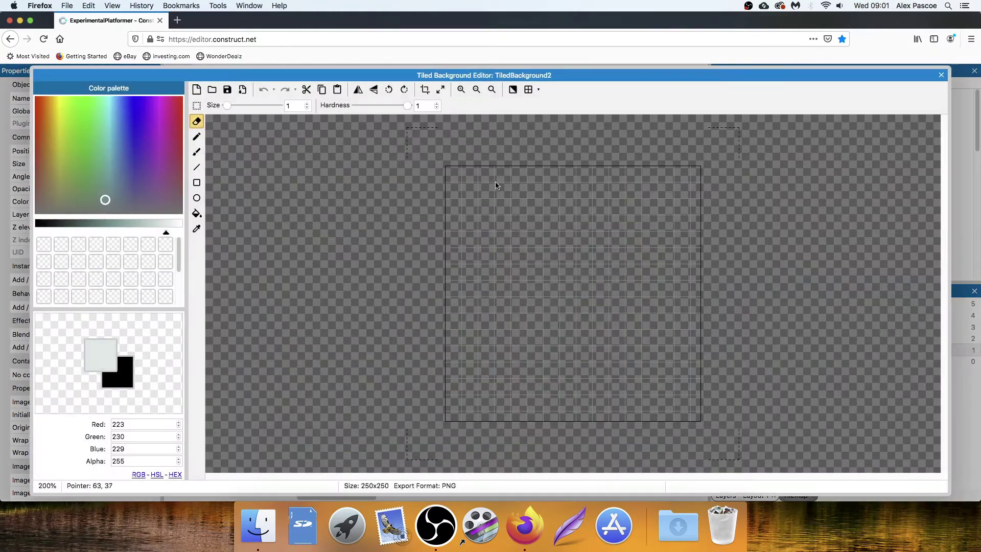
Resize the tiled background's image canvas to 16 pixels wide and 48 pixels high.
{"action": "left_click", "coordinate": [440, 90]}
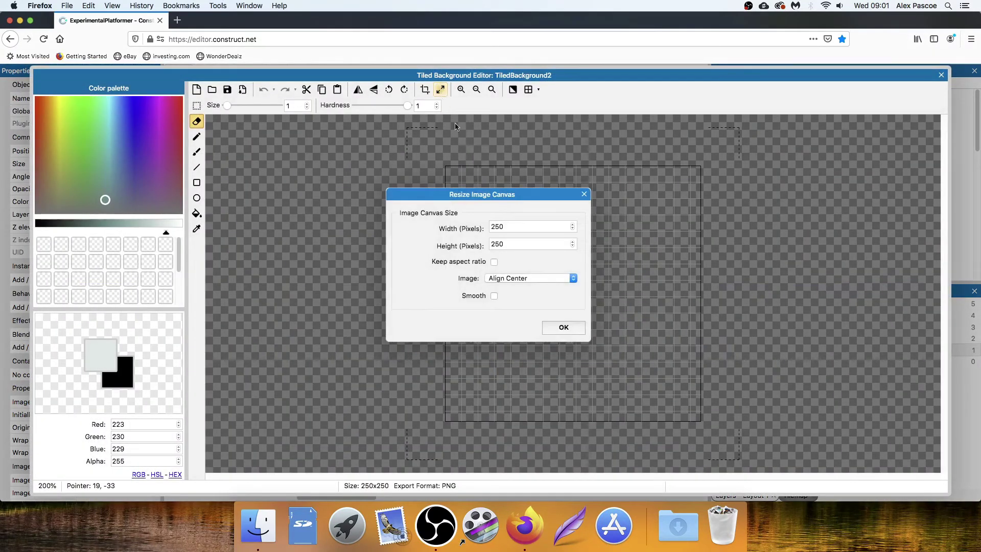
{"action": "double_click", "coordinate": [510, 228]}
{"action": "type", "text": "16"}
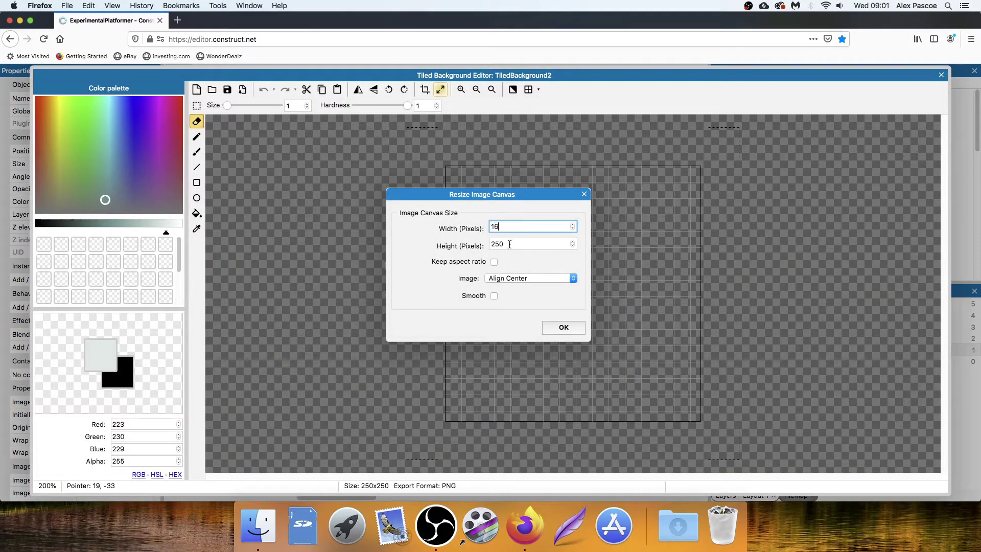
{"action": "double_click", "coordinate": [516, 243]}
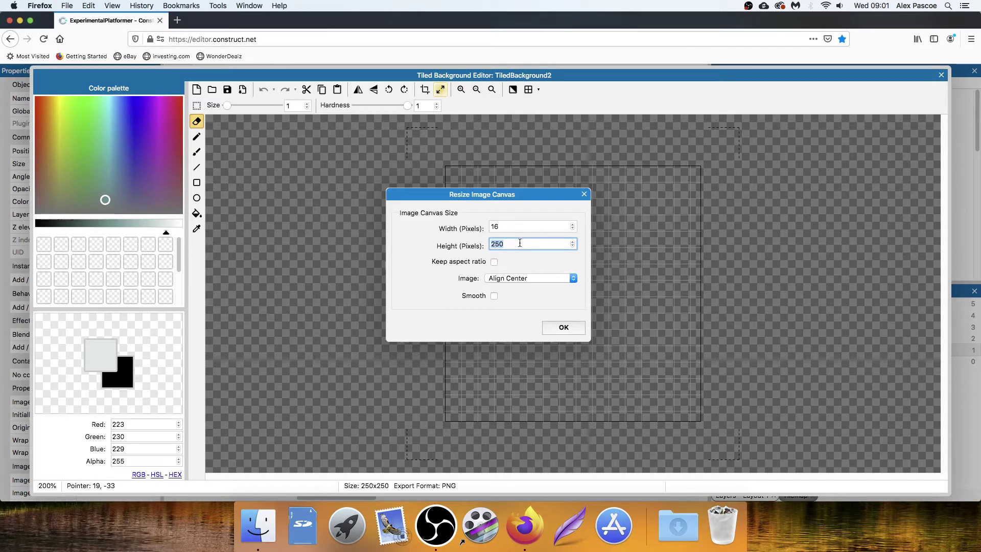
{"action": "type", "text": "48"}
{"action": "key", "text": "Return"}
Fill the whole tiled background image with light blue, RGB 129, 158, 205.
{"action": "scroll", "coordinate": [592, 300], "scroll_direction": "up", "scroll_amount": 6, "text": "ctrl"}
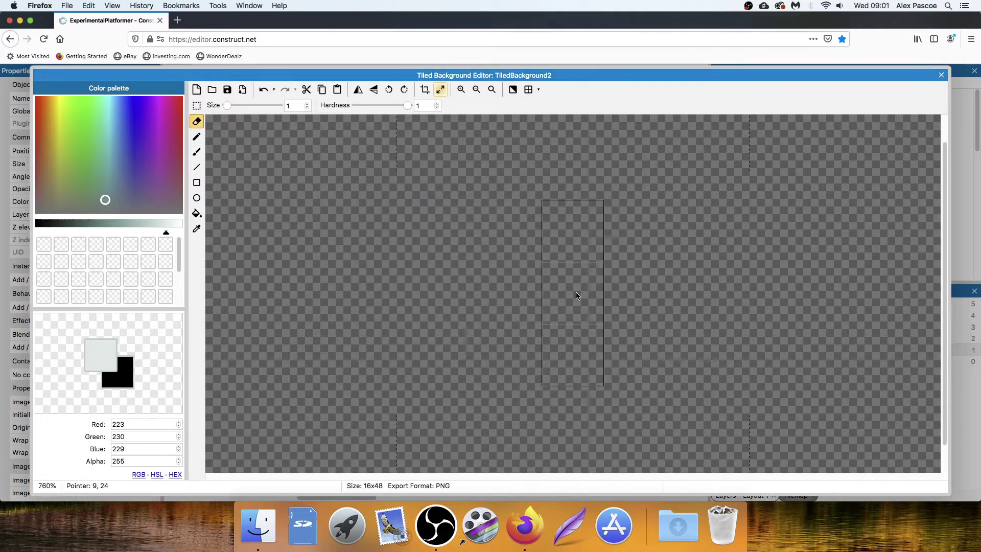
{"action": "scroll", "coordinate": [569, 276], "scroll_direction": "up", "scroll_amount": 1, "text": "ctrl"}
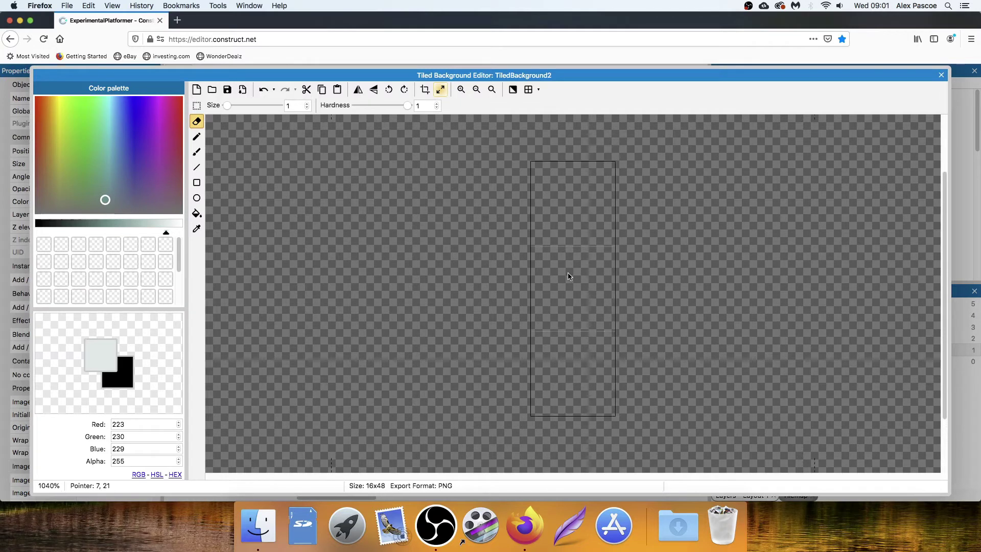
{"action": "mouse_move", "coordinate": [122, 144]}
{"action": "left_mouse_down"}
{"action": "mouse_move", "coordinate": [127, 123]}
{"action": "mouse_move", "coordinate": [119, 145]}
{"action": "left_mouse_up"}
{"action": "left_click", "coordinate": [127, 225]}
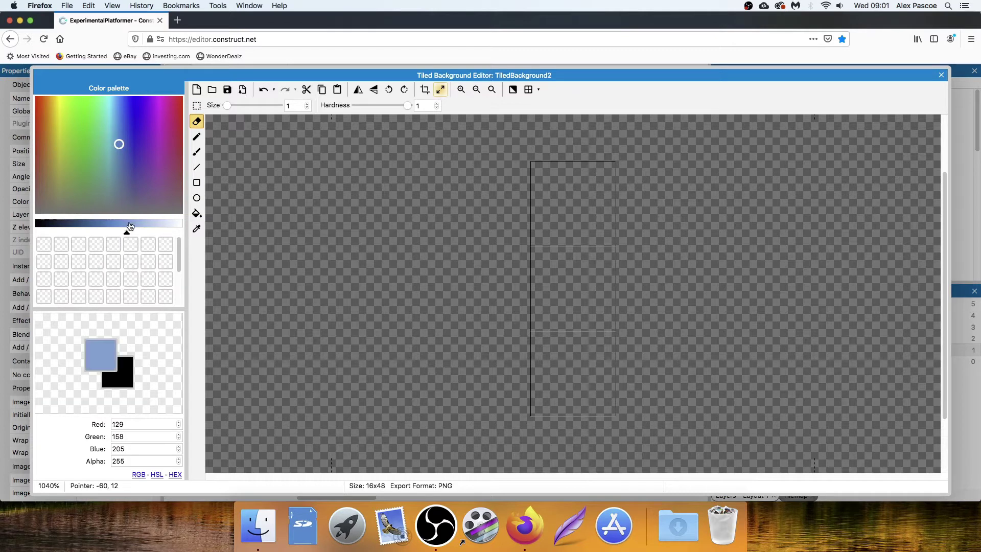
{"action": "left_click", "coordinate": [197, 213]}
{"action": "left_click", "coordinate": [579, 254]}
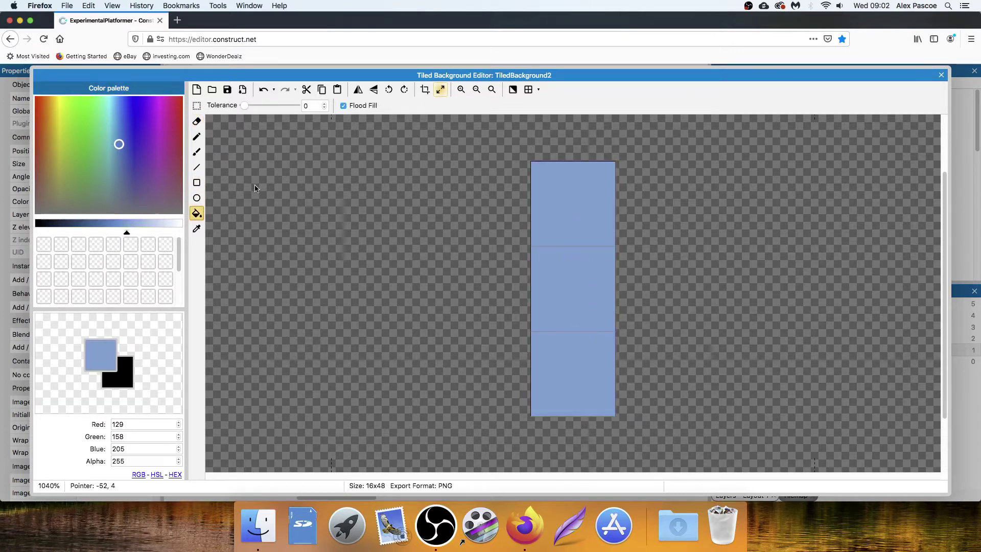
Draw a 1-pixel horizontal line in darker blue, RGB 108, 142, 197, across the middle of the tiled background image.
{"action": "left_click", "coordinate": [118, 226]}
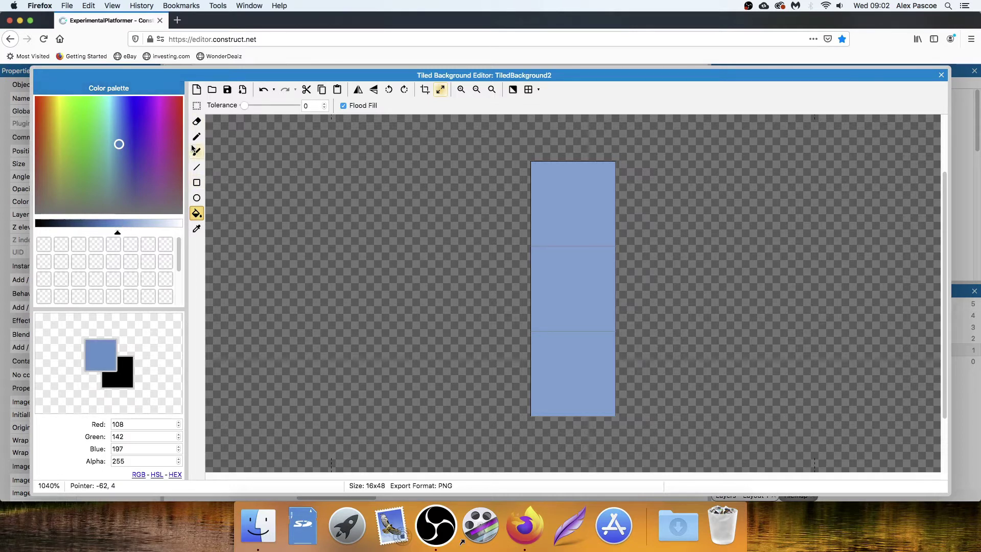
{"action": "left_click", "coordinate": [197, 167]}
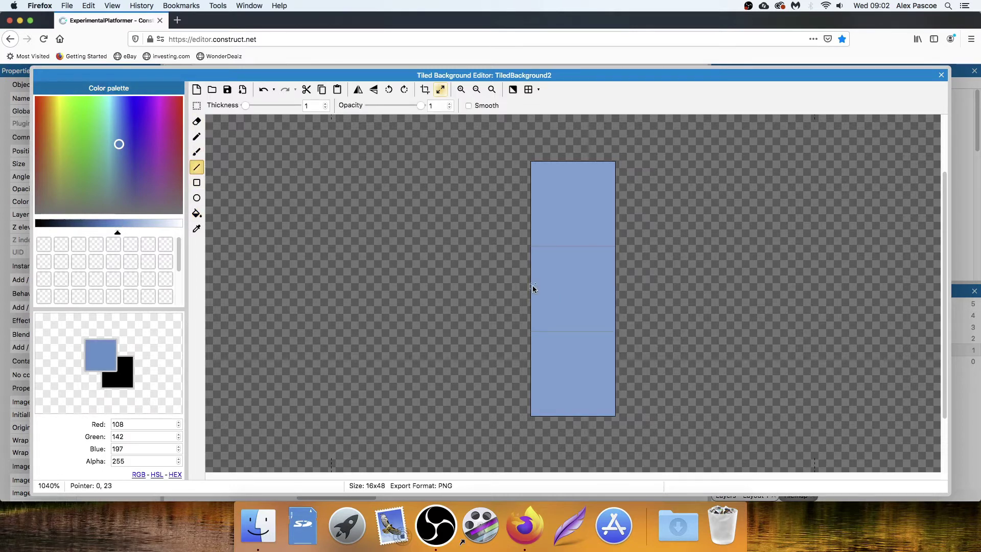
{"action": "left_click_drag", "start_coordinate": [533, 286], "coordinate": [599, 287]}
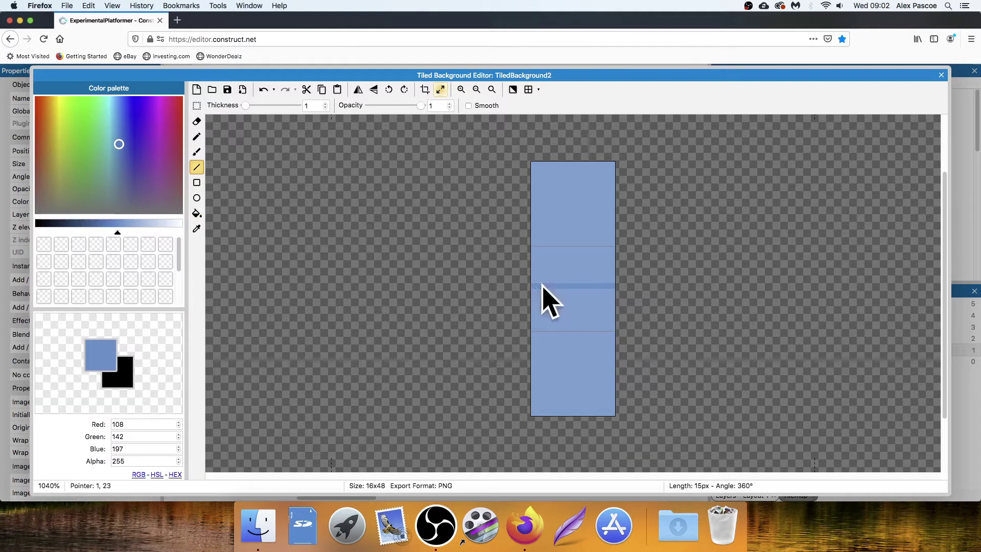
Fill the image below the middle line with the darker blue and dither alternating pixels of it above the boundary.
{"action": "left_click", "coordinate": [197, 213]}
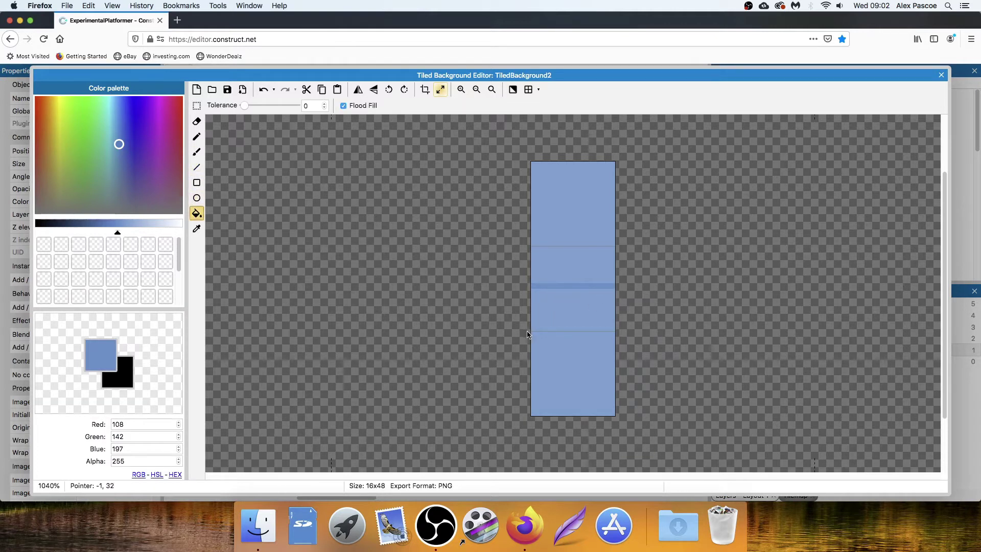
{"action": "left_click", "coordinate": [574, 352]}
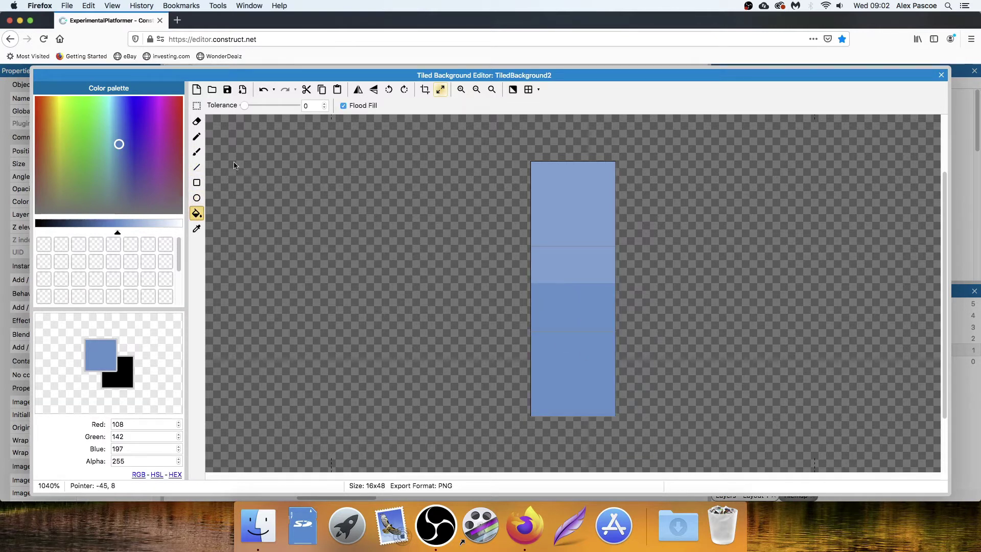
{"action": "left_click", "coordinate": [197, 136]}
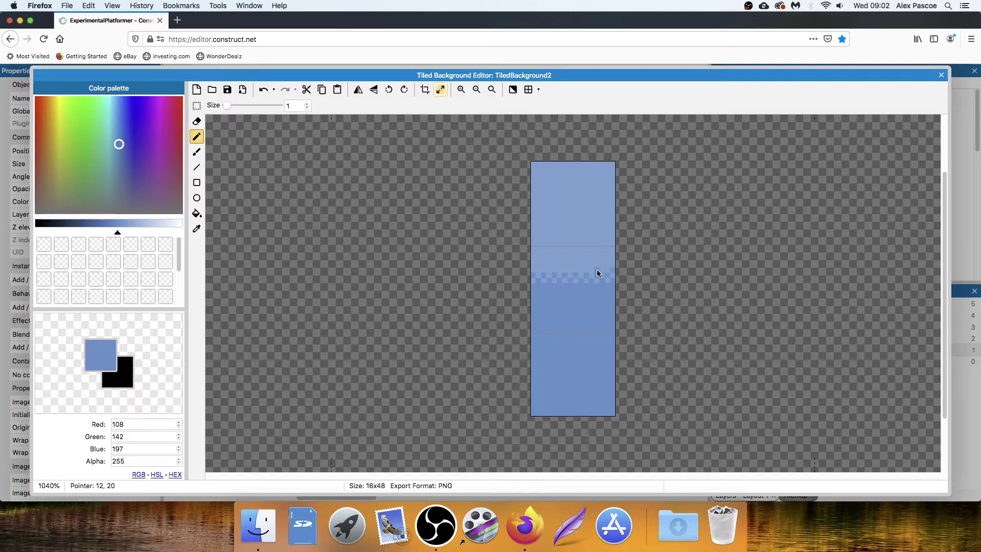
{"action": "key", "text": "super+z"}
Draw a horizontal line in deeper blue, RGB 90, 128, 189, across the lower third of the image and fill the area below it.
{"action": "left_click", "coordinate": [109, 227]}
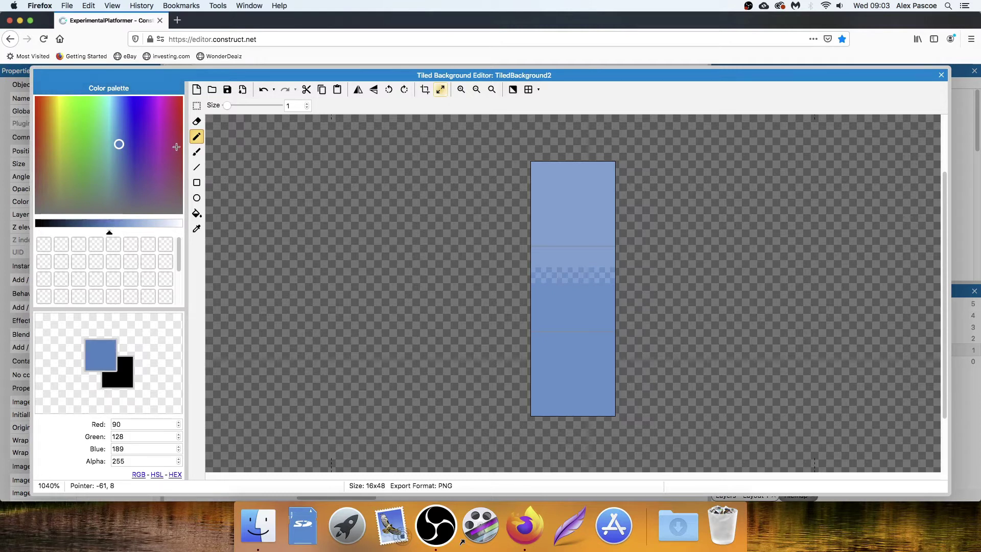
{"action": "left_click", "coordinate": [196, 167]}
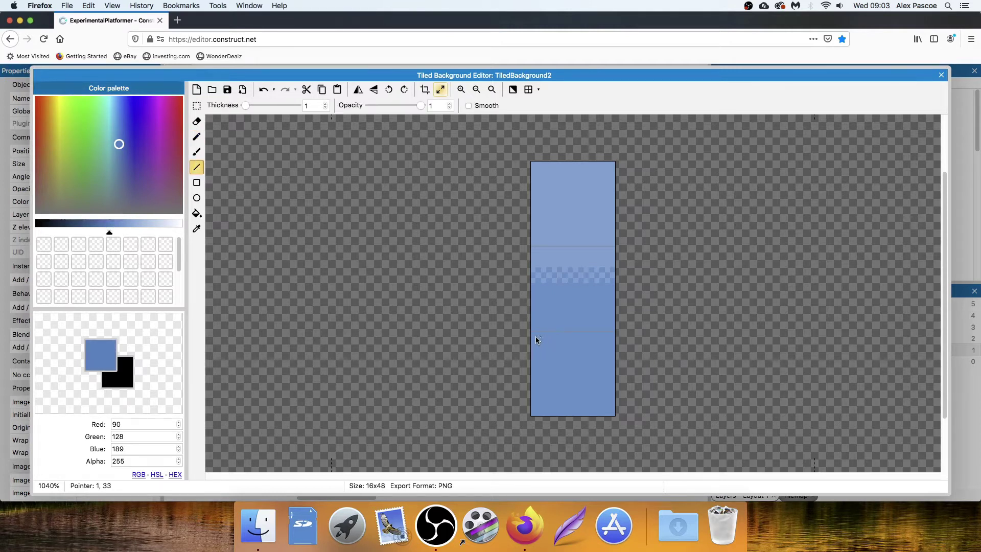
{"action": "left_click_drag", "start_coordinate": [537, 337], "coordinate": [613, 336]}
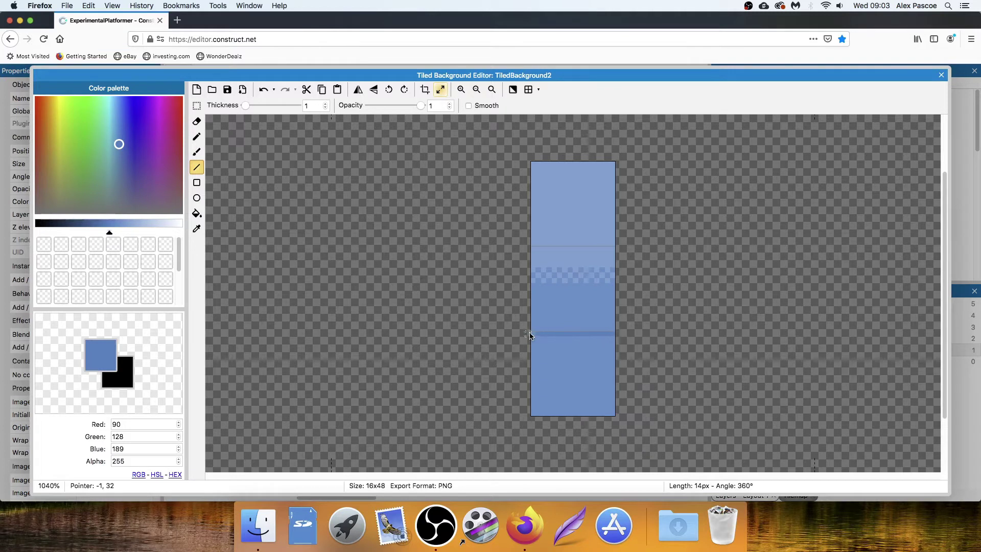
{"action": "left_click", "coordinate": [197, 213]}
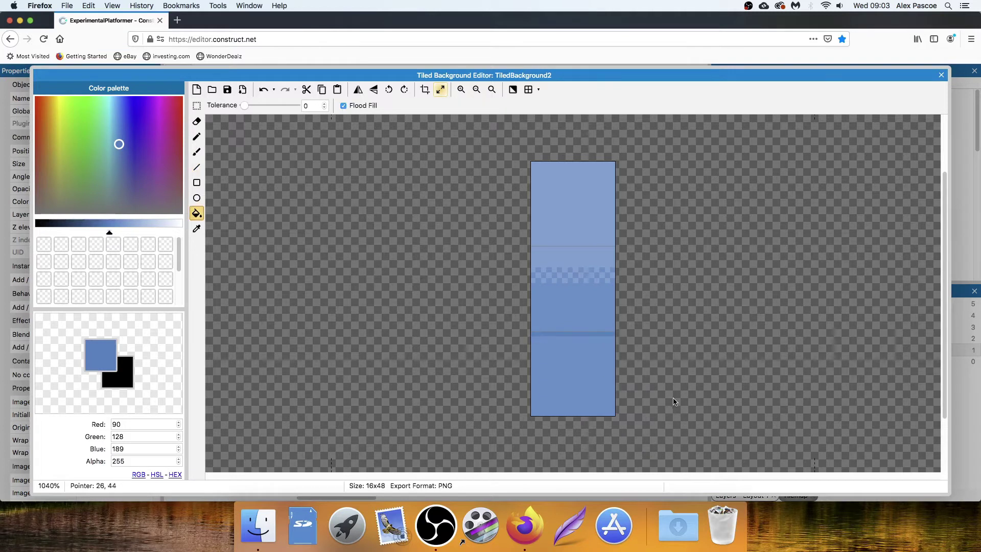
{"action": "left_click", "coordinate": [585, 362]}
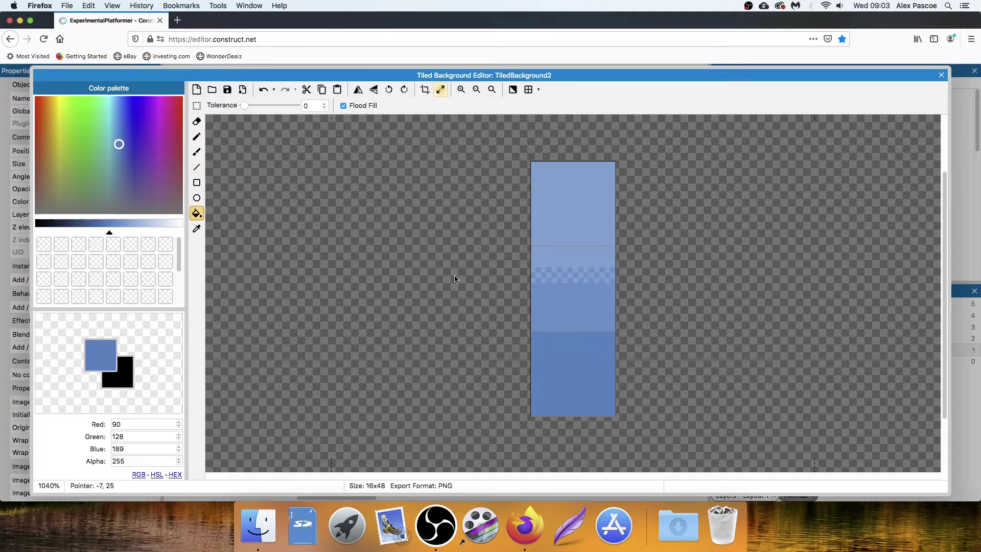
Dither the lower band boundary with alternating deep blue pixels above it and middle-band blue pixels, RGB 108, 142, 197, below it.
{"action": "left_click", "coordinate": [196, 136]}
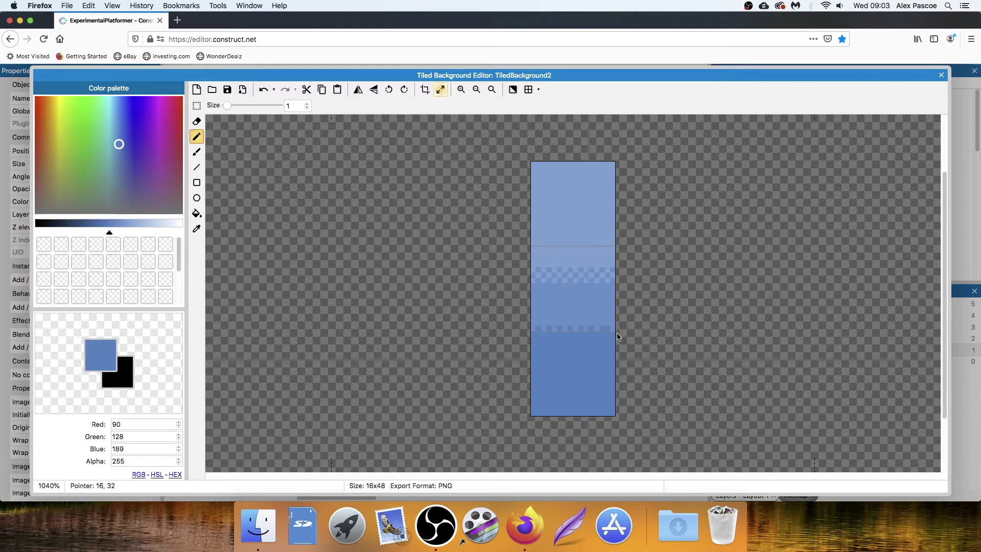
{"action": "key", "text": "super+z"}
{"action": "left_click", "coordinate": [197, 228]}
{"action": "left_click", "coordinate": [561, 304]}
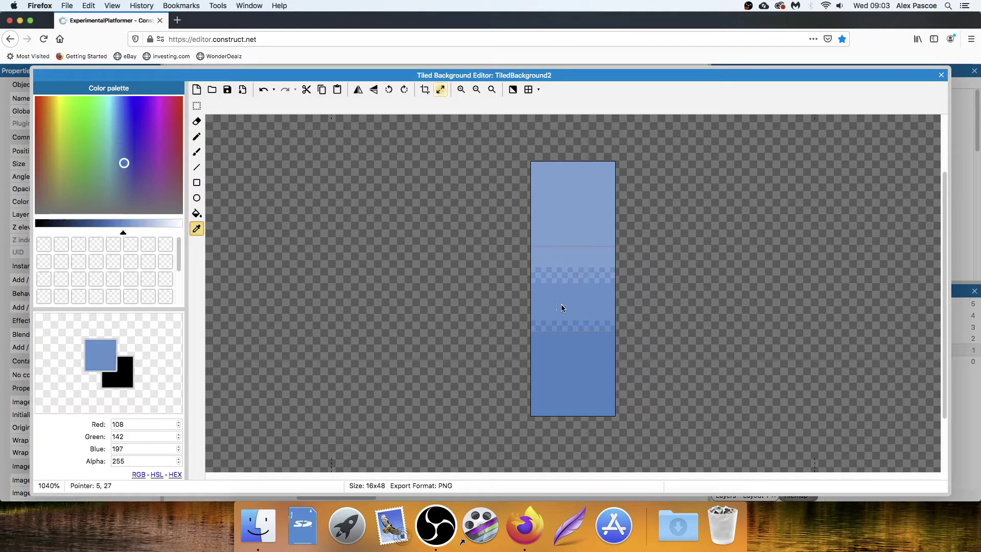
{"action": "left_click", "coordinate": [196, 137]}
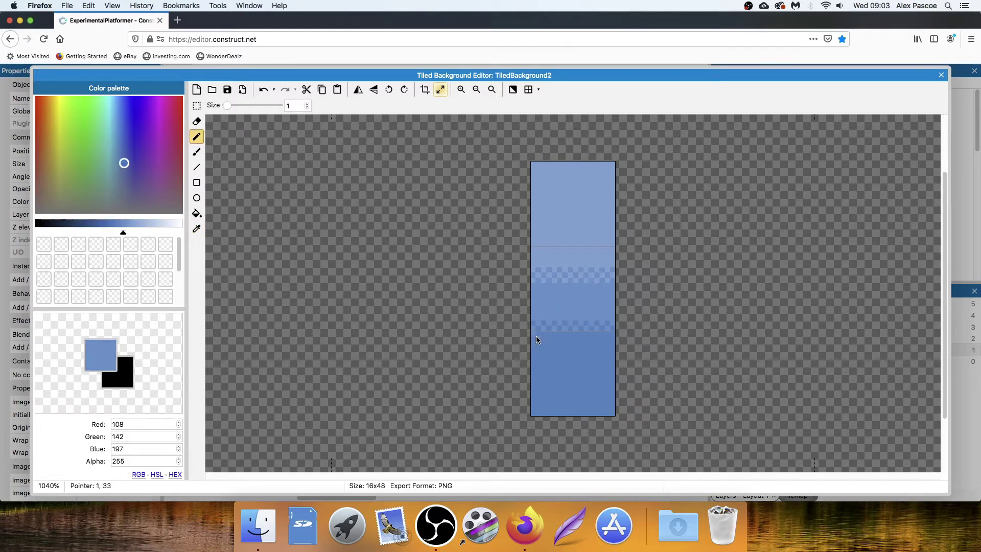
{"action": "key", "text": "super+z"}
Sample the lightest blue, RGB 129, 158, 205, and dither a row of its pixels into the middle band below the upper boundary.
{"action": "left_click", "coordinate": [197, 229]}
{"action": "left_click", "coordinate": [563, 237]}
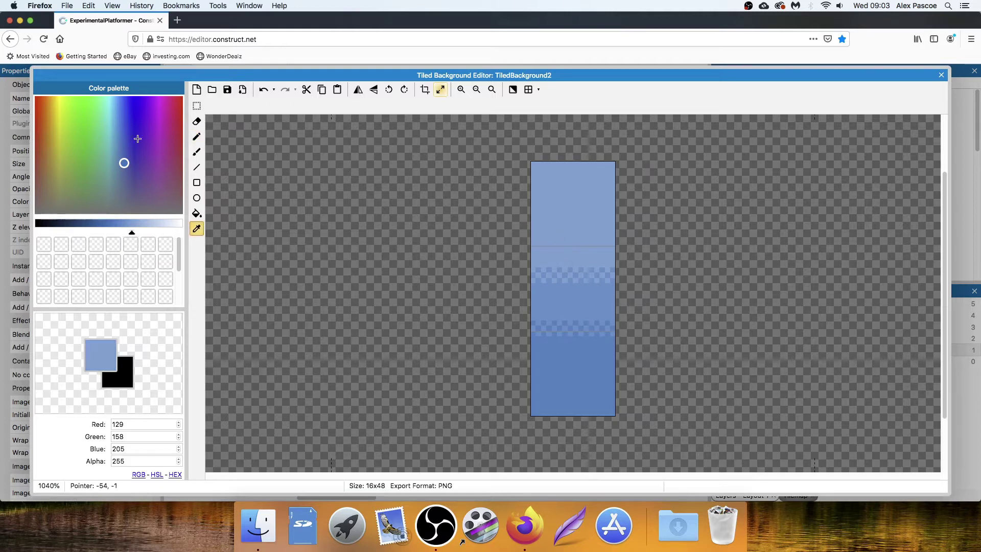
{"action": "left_click", "coordinate": [197, 138]}
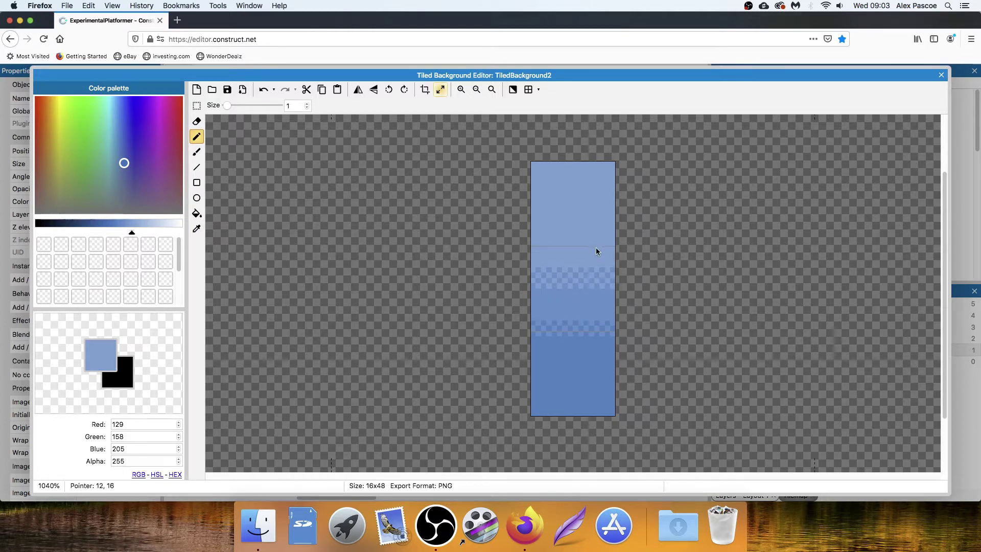
Draw a pale blue line, RGB 221, 229, 242, across the image's top edge and a row of broken dashes just below it.
{"action": "scroll", "coordinate": [579, 243], "scroll_direction": "up", "scroll_amount": 1}
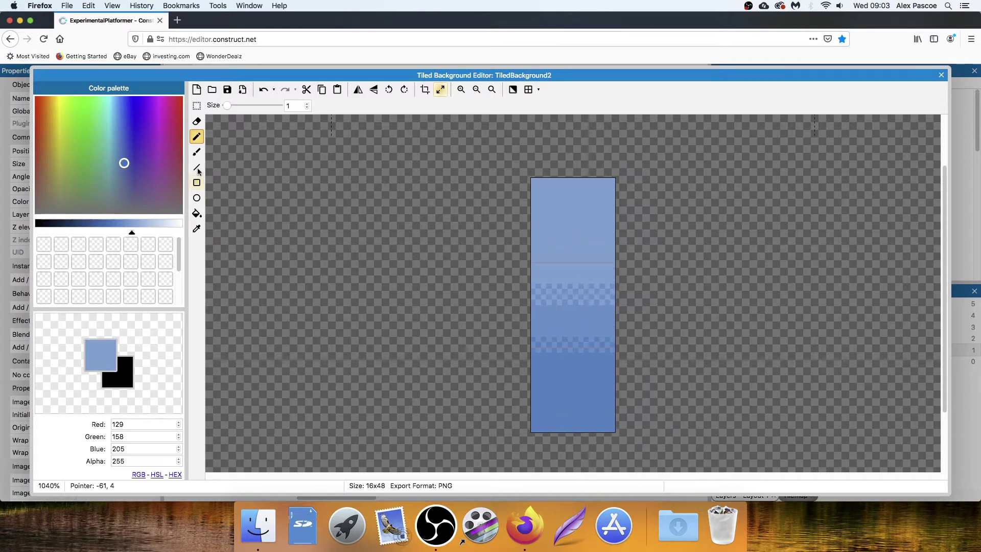
{"action": "left_click", "coordinate": [176, 230]}
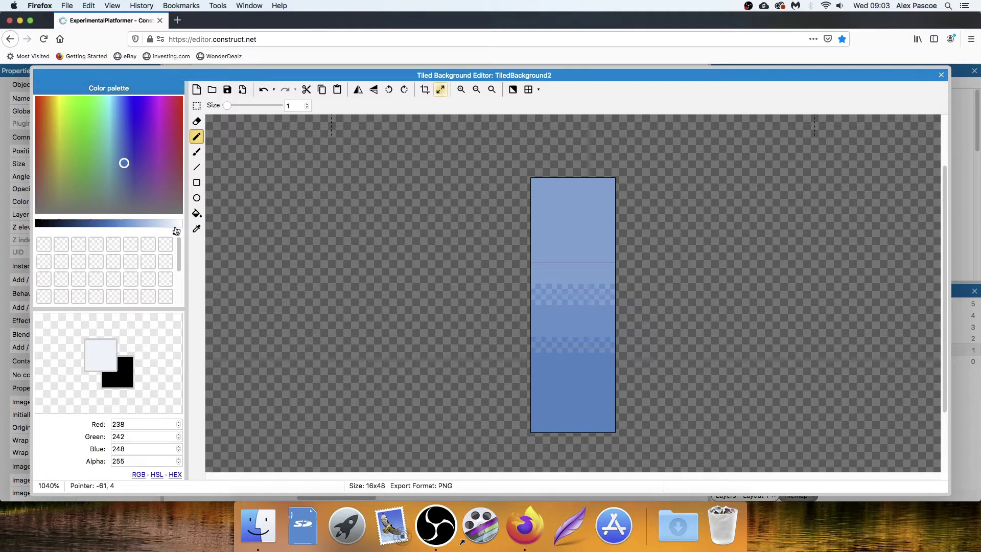
{"action": "left_click_drag", "start_coordinate": [176, 230], "coordinate": [168, 231]}
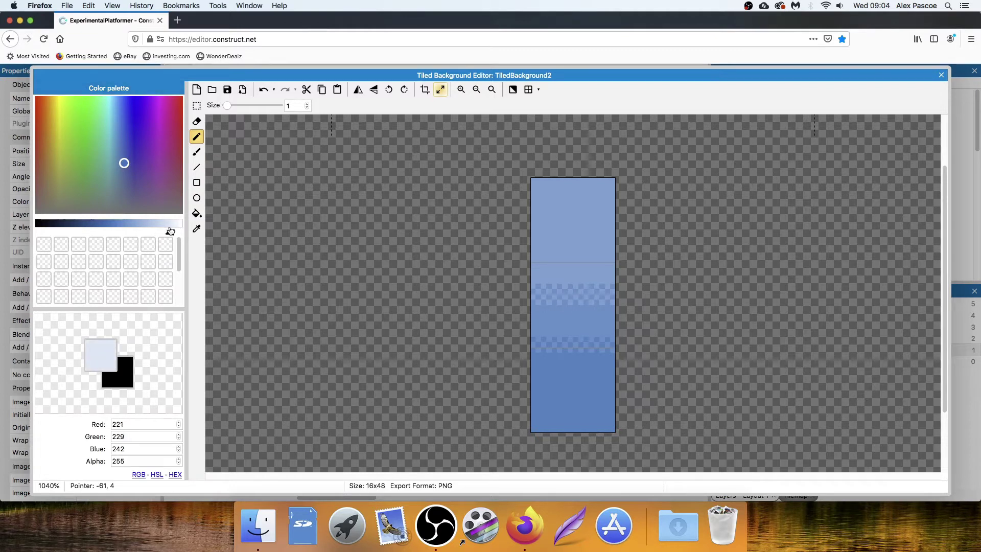
{"action": "left_click", "coordinate": [198, 167]}
{"action": "left_click_drag", "start_coordinate": [539, 180], "coordinate": [615, 180]}
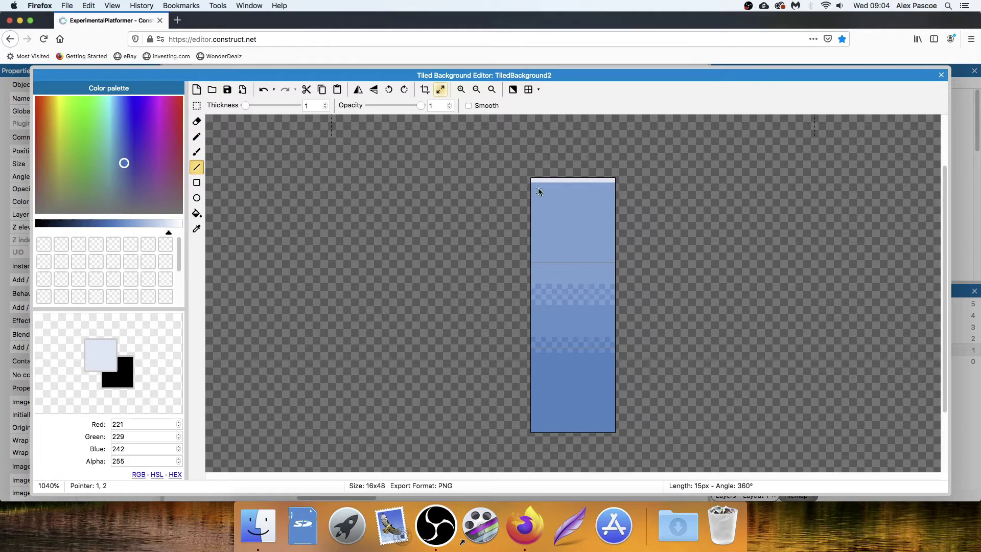
{"action": "left_click_drag", "start_coordinate": [538, 188], "coordinate": [550, 191]}
{"action": "left_click", "coordinate": [196, 137]}
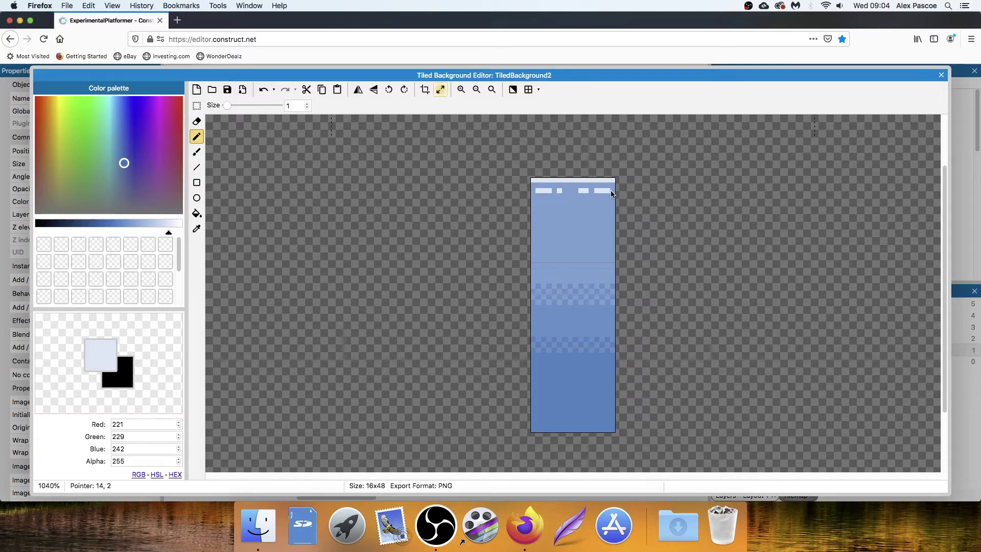
{"action": "left_click", "coordinate": [613, 191]}
Add white, RGB 255, 255, 255, highlight pixels to the foam rows at the image's top and close the image editor.
{"action": "left_click_drag", "start_coordinate": [169, 233], "coordinate": [183, 234]}
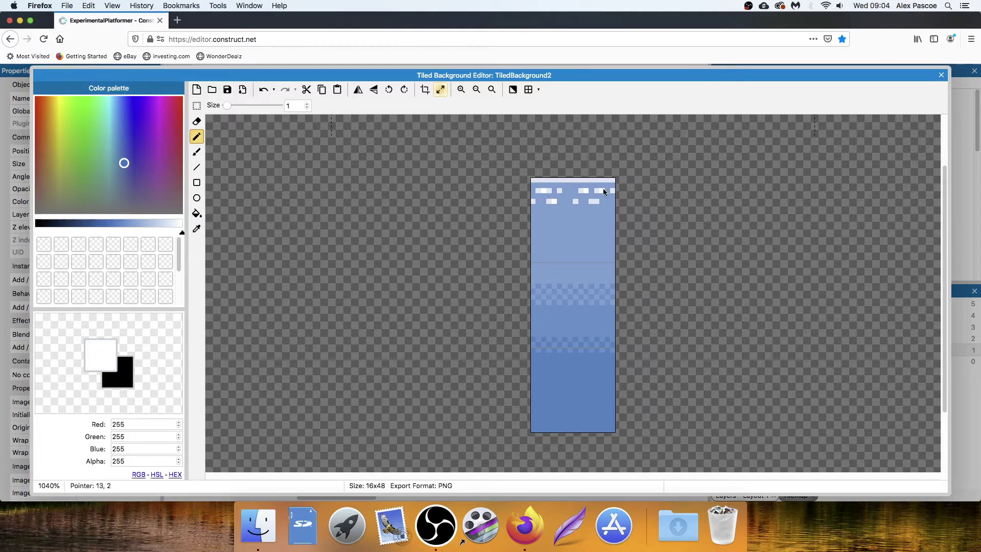
{"action": "left_click", "coordinate": [572, 203]}
{"action": "left_click_drag", "start_coordinate": [540, 183], "coordinate": [611, 183]}
{"action": "left_click", "coordinate": [943, 75]}
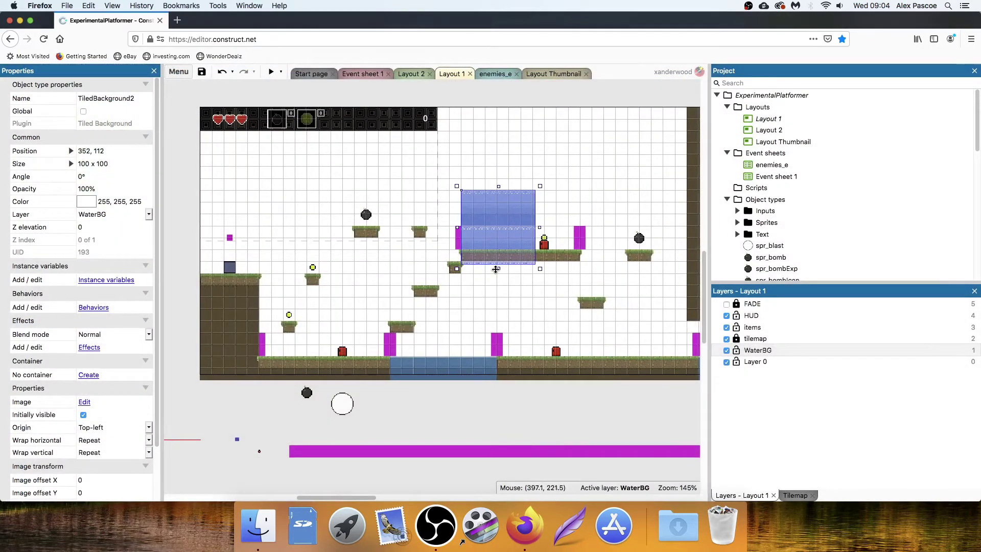
Place the water tiled background at -32, 304 and stretch it along the level floor to 2080 x 48.
{"action": "left_click_drag", "start_coordinate": [498, 269], "coordinate": [537, 351]}
{"action": "scroll", "coordinate": [419, 314], "scroll_direction": "down", "scroll_amount": 5, "text": "ctrl"}
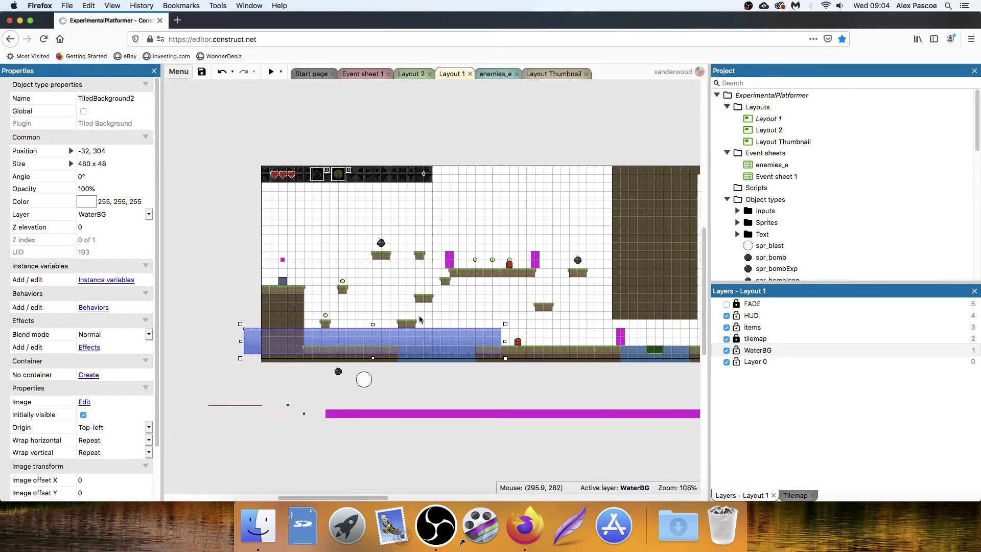
{"action": "left_click_drag", "start_coordinate": [386, 324], "coordinate": [648, 323]}
{"action": "scroll", "coordinate": [631, 358], "scroll_direction": "right", "scroll_amount": 5}
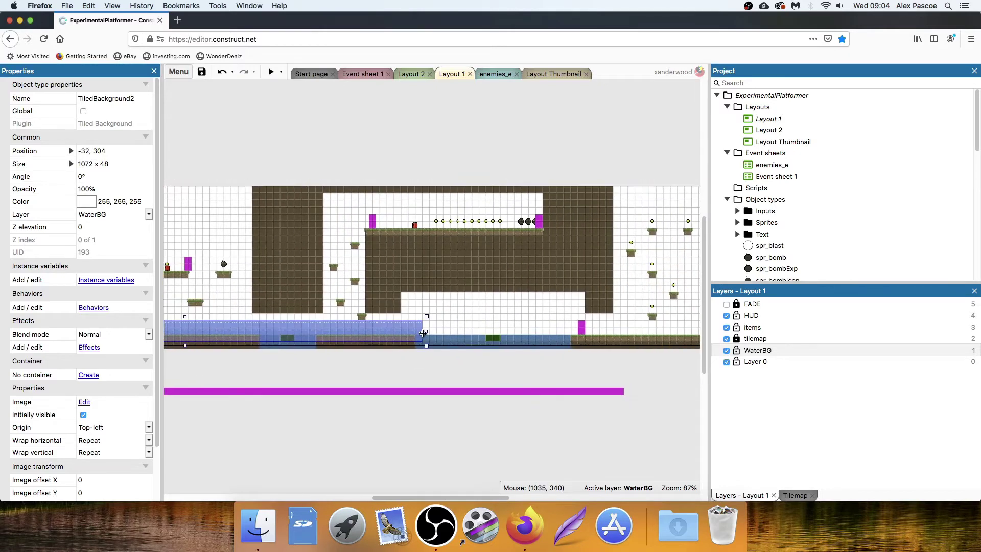
{"action": "left_click_drag", "start_coordinate": [424, 332], "coordinate": [661, 341]}
{"action": "scroll", "coordinate": [639, 360], "scroll_direction": "right", "scroll_amount": 5}
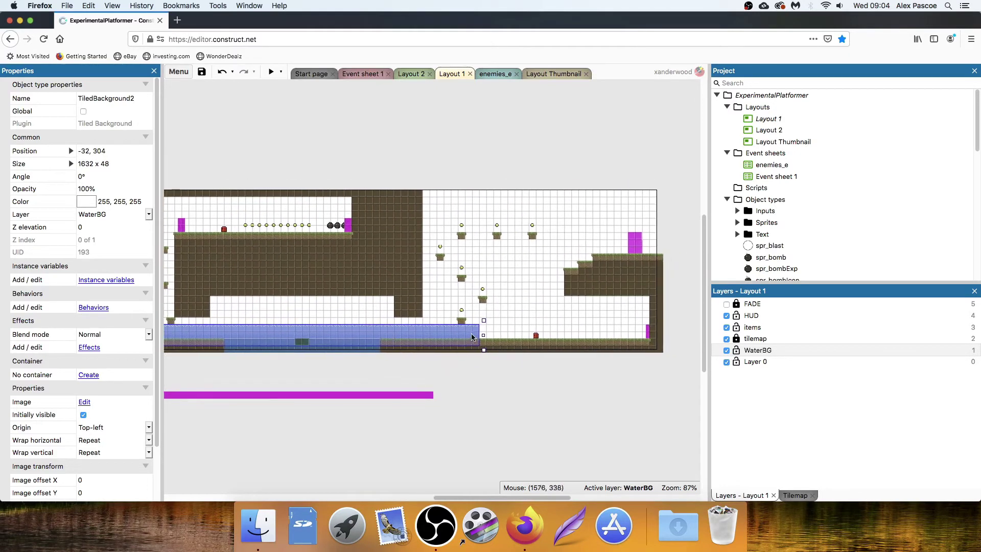
{"action": "left_click_drag", "start_coordinate": [484, 333], "coordinate": [682, 331]}
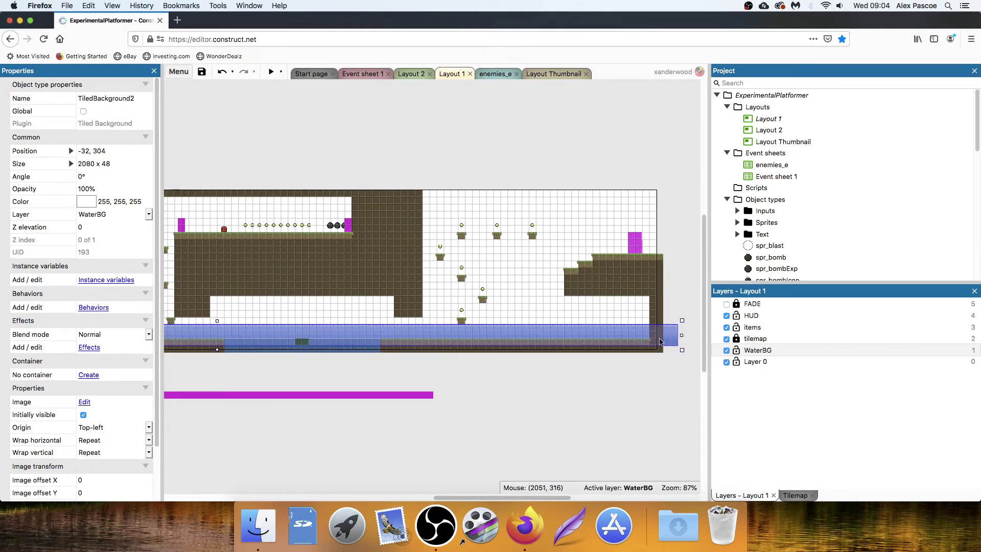
Try the water strip one grid row lower at -32, 320, and move it back up.
{"action": "scroll", "coordinate": [352, 348], "scroll_direction": "left", "scroll_amount": 5}
{"action": "scroll", "coordinate": [351, 346], "scroll_direction": "left", "scroll_amount": 10}
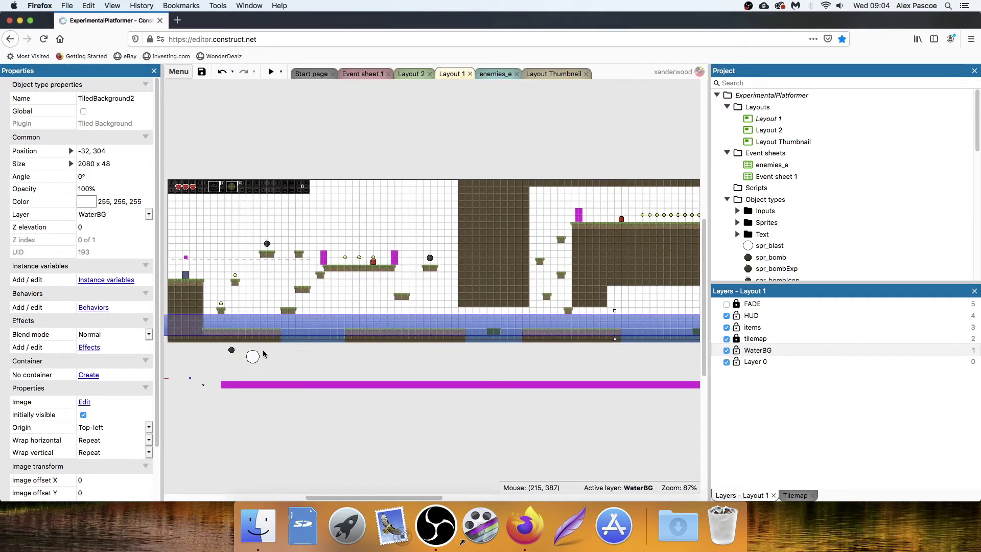
{"action": "scroll", "coordinate": [263, 352], "scroll_direction": "down", "scroll_amount": 2}
{"action": "left_click_drag", "start_coordinate": [421, 286], "coordinate": [422, 293]}
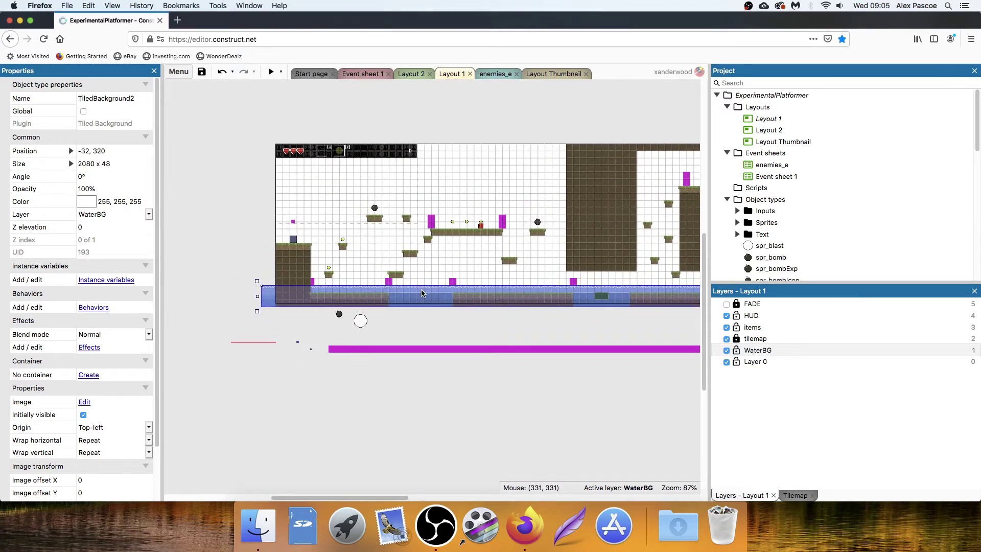
{"action": "left_click", "coordinate": [428, 324]}
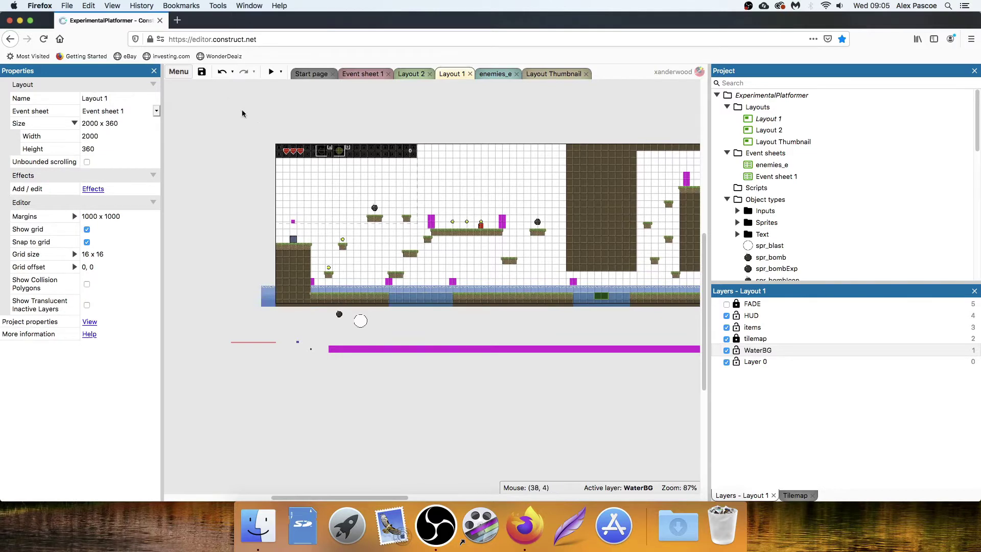
{"action": "left_click", "coordinate": [268, 301]}
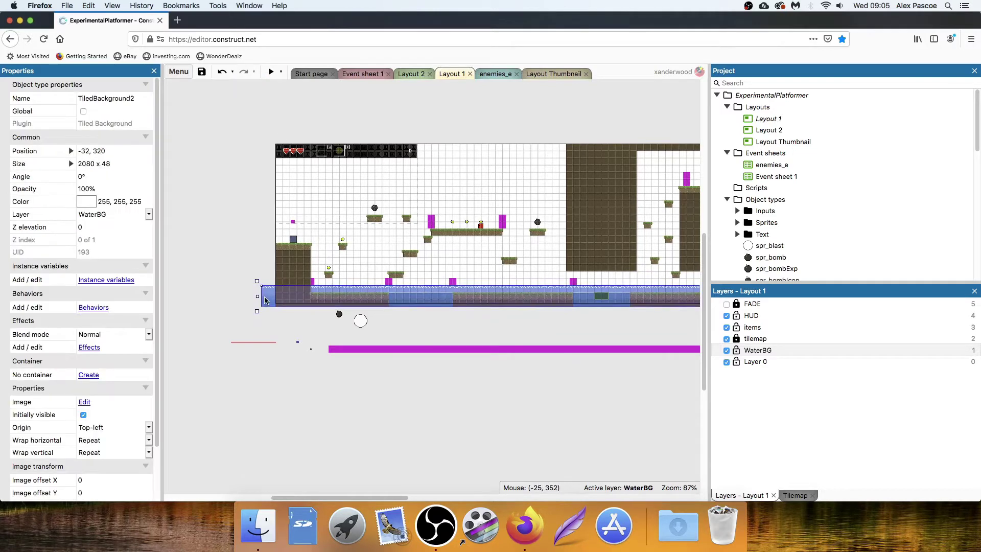
{"action": "left_click", "coordinate": [243, 270]}
Preview the layout, walk the player down into the water to check its look, and close the preview.
{"action": "left_click", "coordinate": [271, 72]}
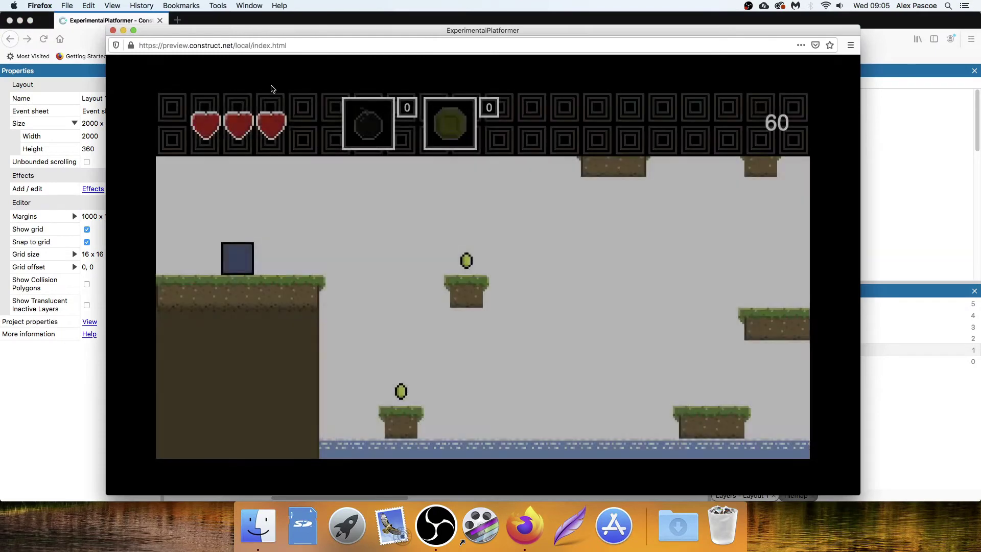
{"action": "key", "text": "Right"}
{"action": "key", "text": "Left"}
{"action": "key", "text": "Right"}
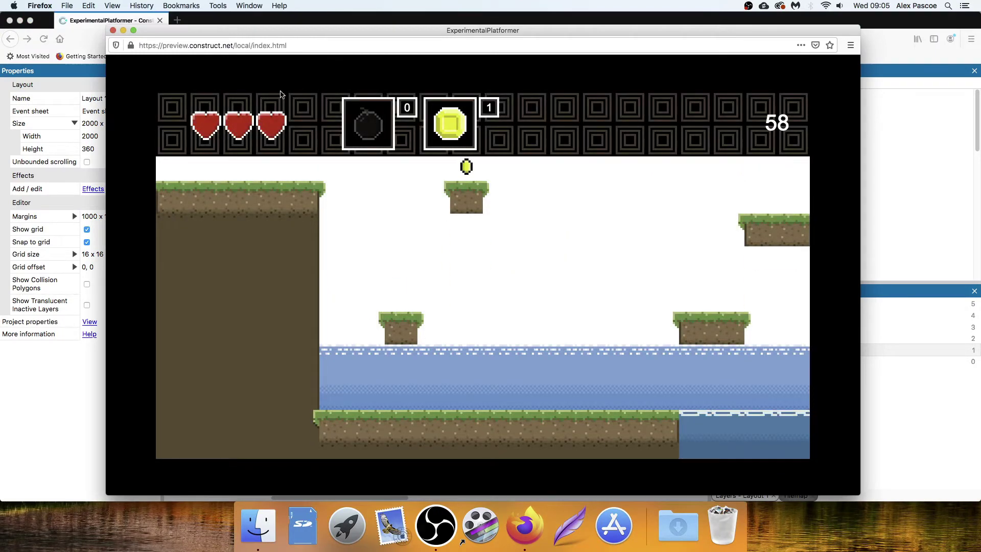
{"action": "left_click", "coordinate": [113, 30]}
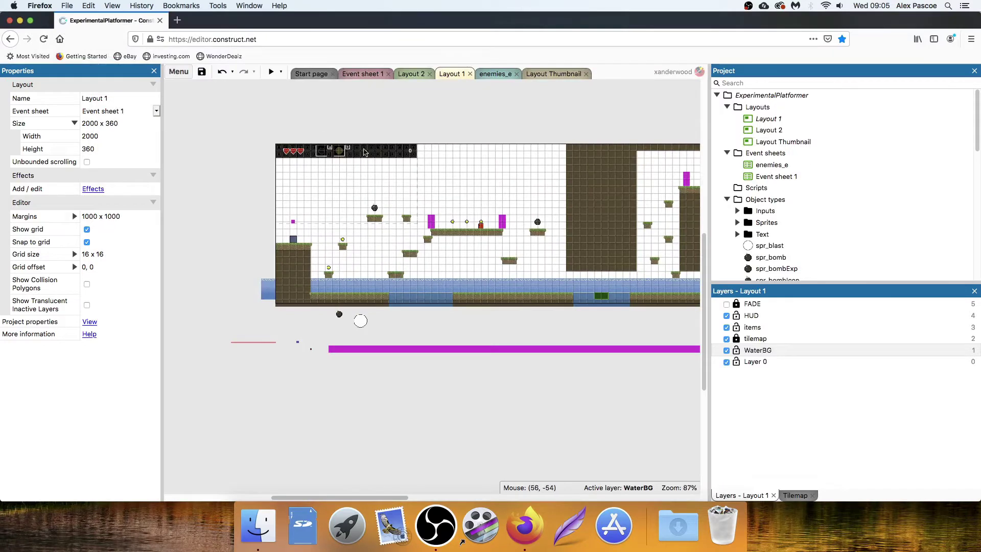
Hide the WaterBG layer and move the player sprite from Layer 0 to the items layer.
{"action": "left_click", "coordinate": [757, 361]}
{"action": "left_click", "coordinate": [727, 350]}
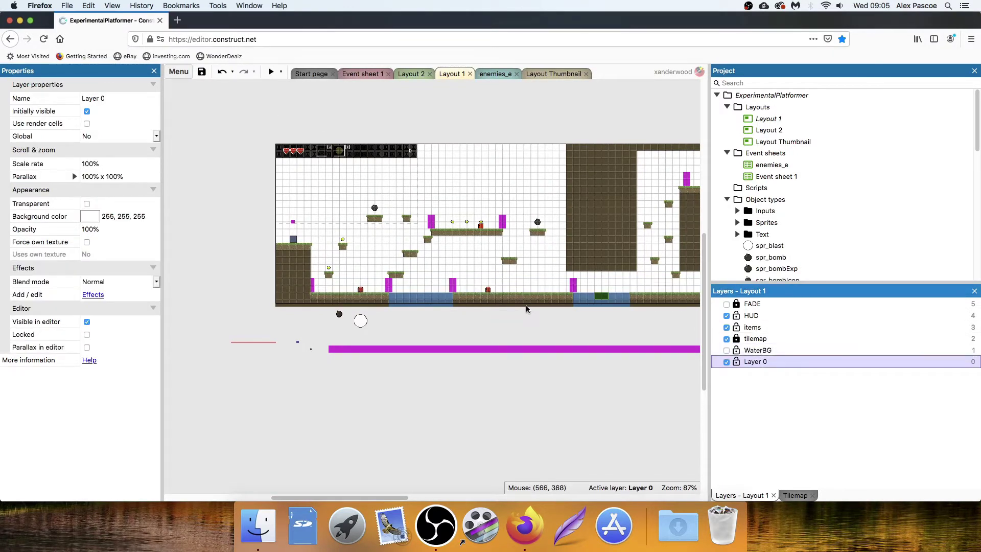
{"action": "left_click", "coordinate": [295, 240]}
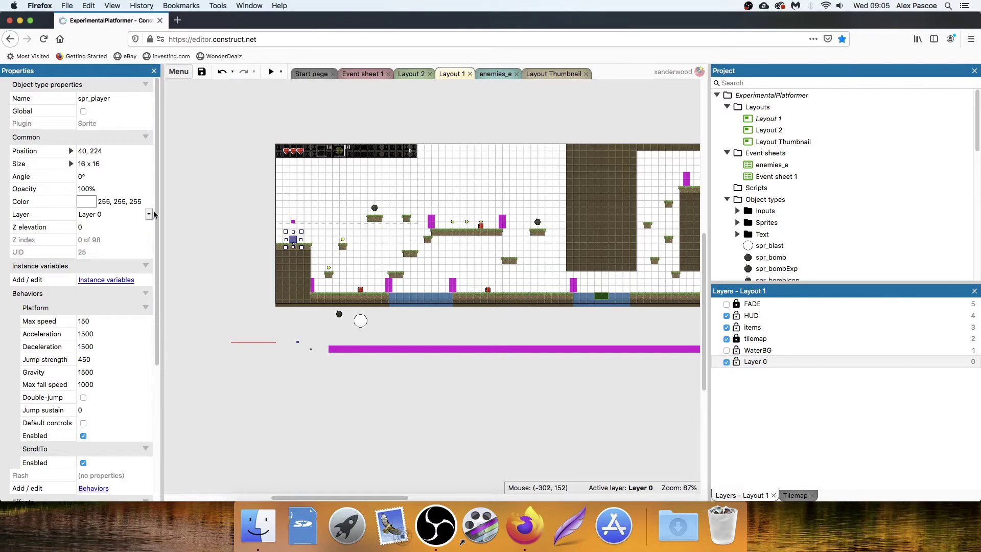
{"action": "left_click", "coordinate": [761, 363]}
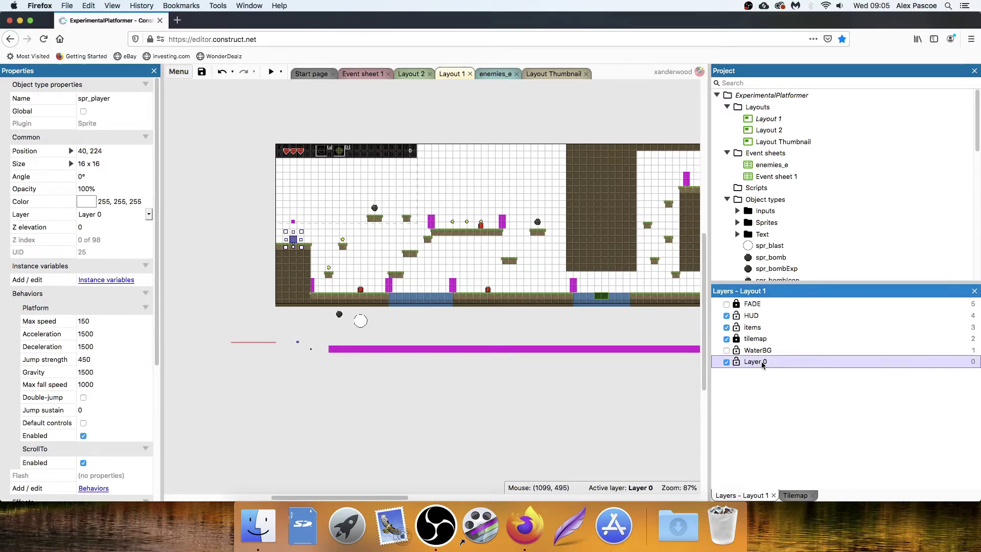
{"action": "left_click", "coordinate": [294, 241]}
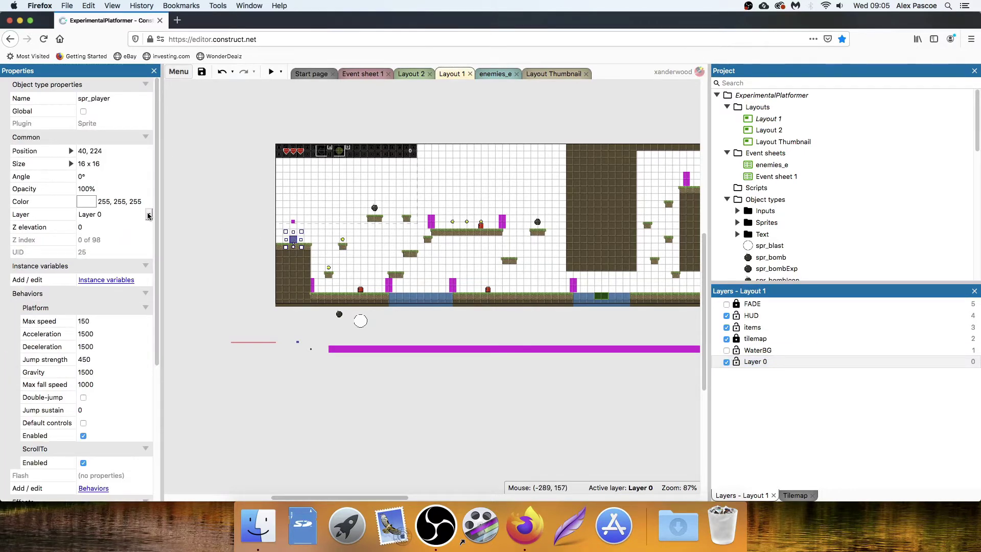
{"action": "left_click", "coordinate": [148, 215]}
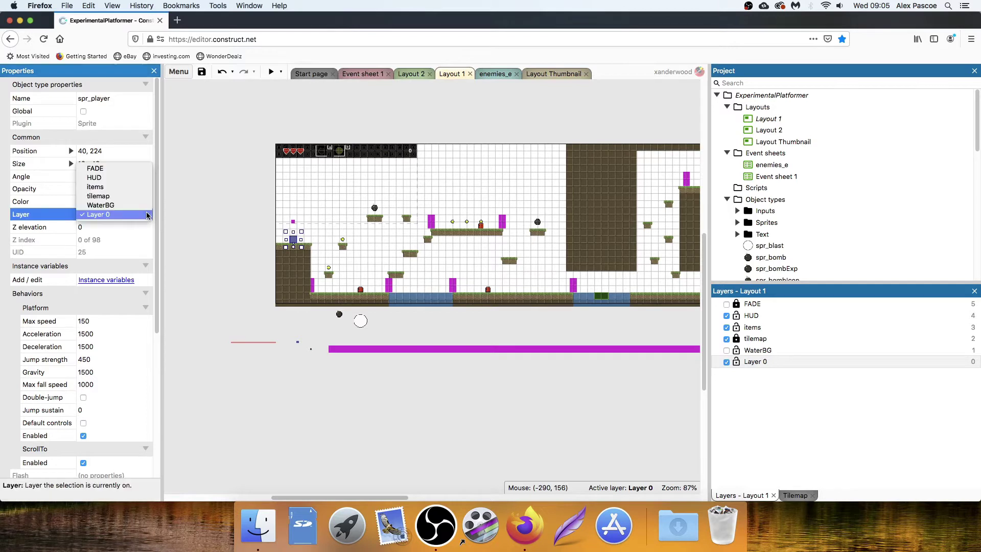
{"action": "left_click", "coordinate": [109, 187]}
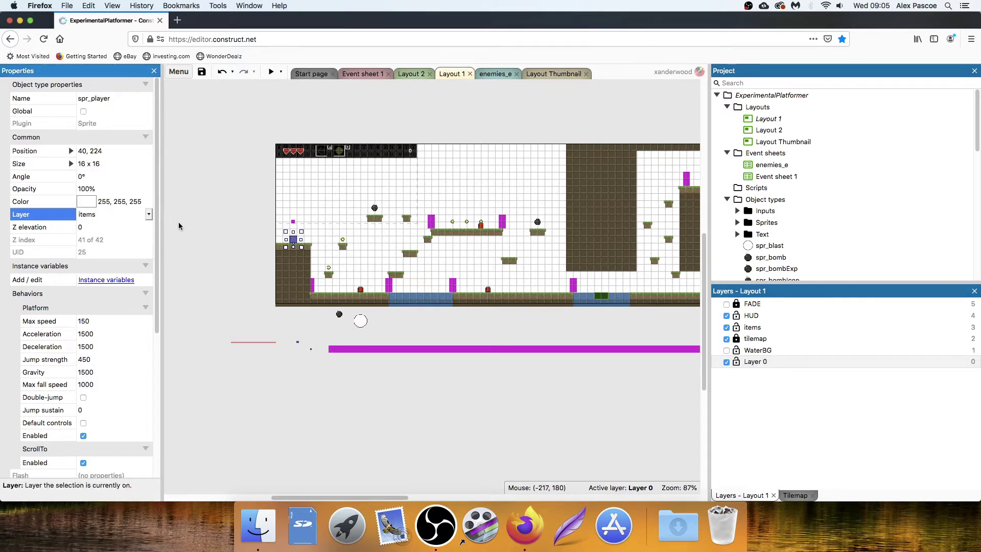
{"action": "left_click", "coordinate": [613, 320]}
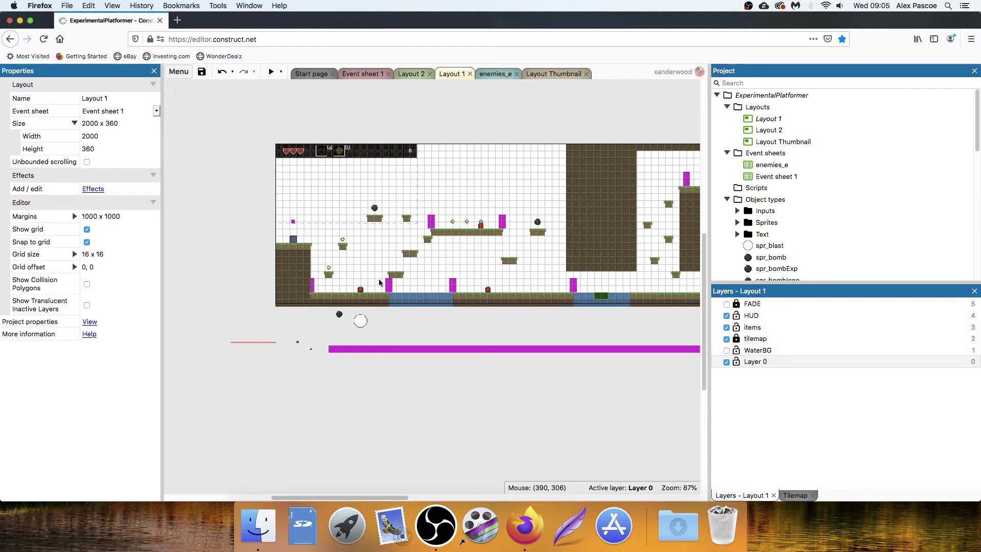
Move the two spr_enemy1 instances on the level floor, at 192, 336 and 480, 336, to the items layer.
{"action": "left_click", "coordinate": [360, 290]}
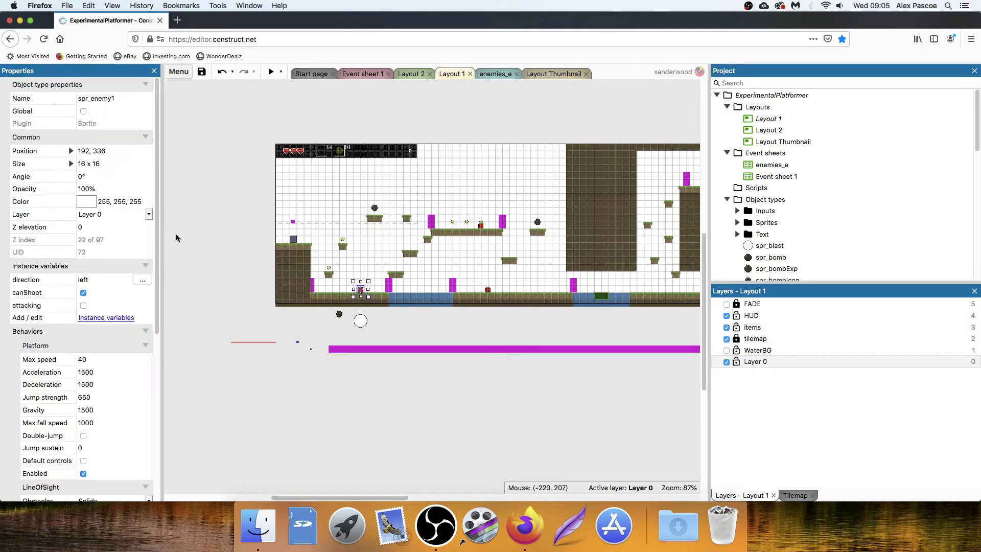
{"action": "left_click", "coordinate": [139, 214]}
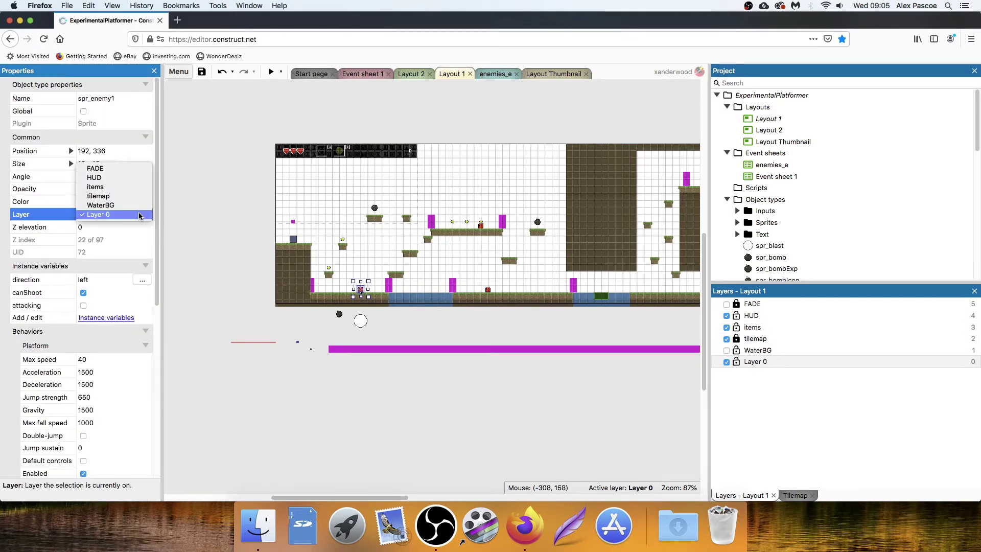
{"action": "left_click", "coordinate": [125, 187]}
{"action": "left_click", "coordinate": [488, 290]}
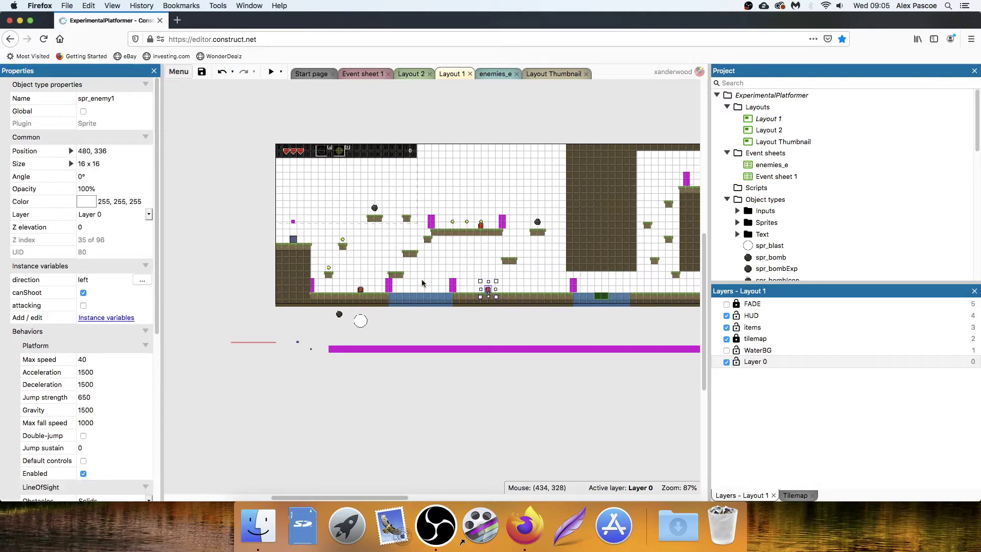
{"action": "left_click", "coordinate": [114, 215]}
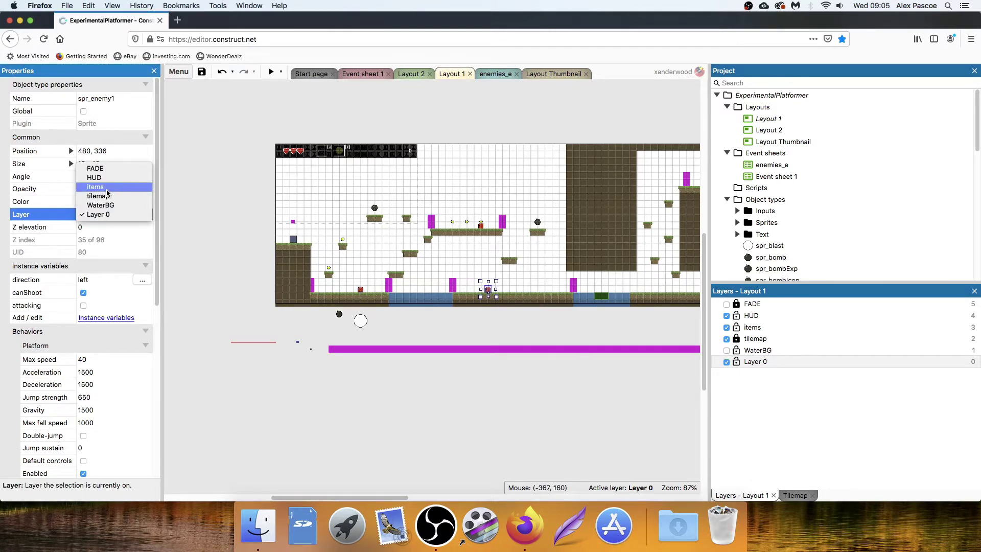
{"action": "left_click", "coordinate": [108, 188]}
{"action": "left_click", "coordinate": [603, 377]}
Move the enemy on the floating platform, at 464, 192, to the items layer.
{"action": "scroll", "coordinate": [395, 378], "scroll_direction": "right", "scroll_amount": 5}
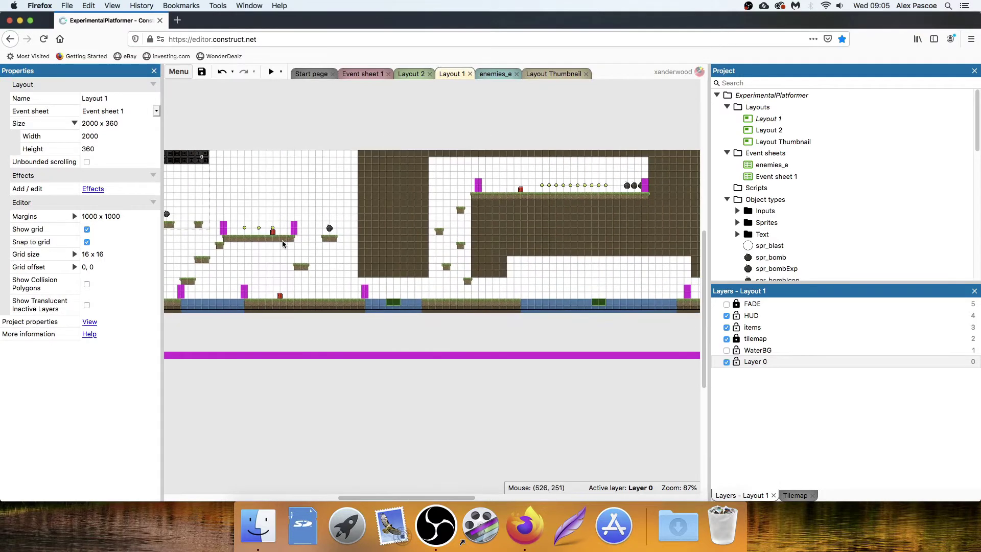
{"action": "scroll", "coordinate": [362, 261], "scroll_direction": "left", "scroll_amount": 2}
{"action": "left_click", "coordinate": [366, 241]}
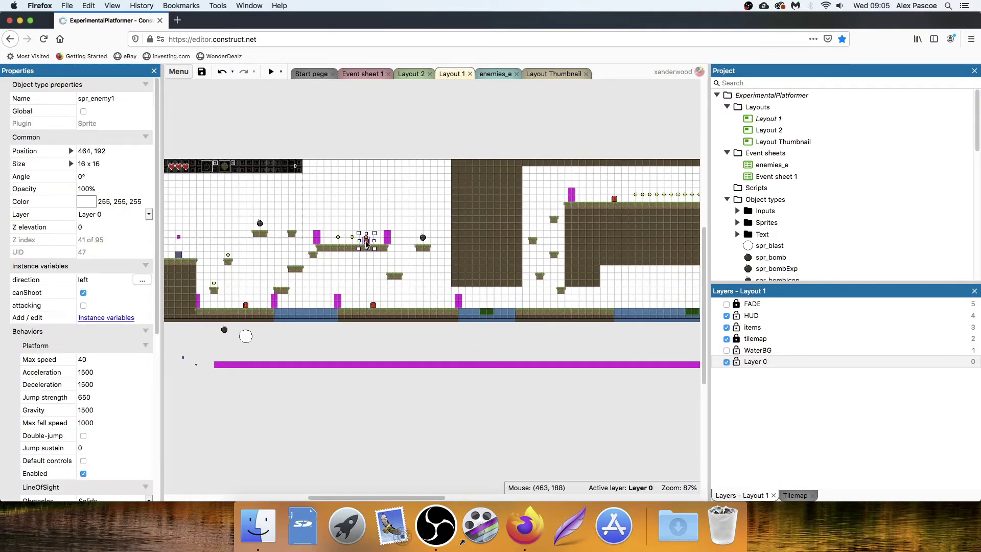
{"action": "left_click", "coordinate": [99, 215]}
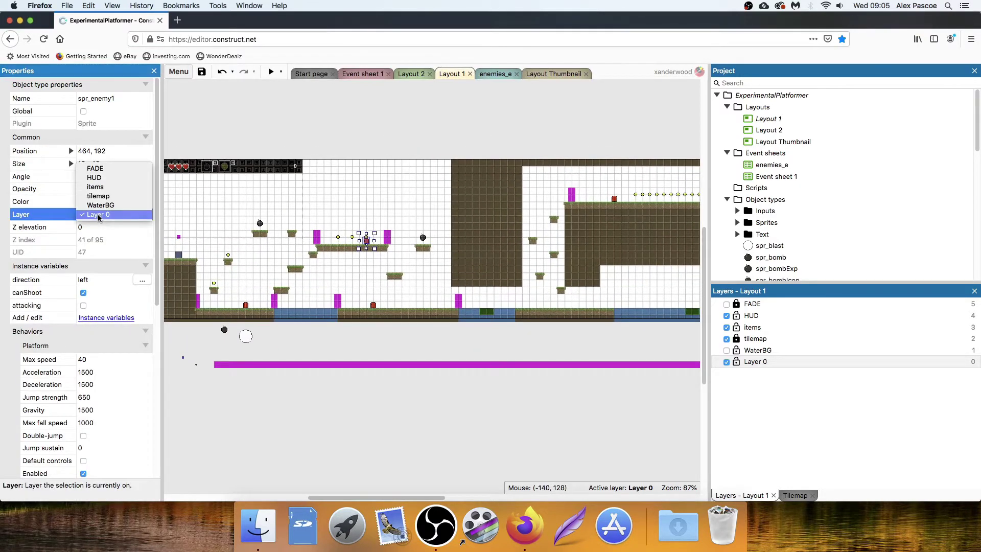
{"action": "left_click", "coordinate": [98, 188]}
{"action": "left_click", "coordinate": [465, 397]}
Move the enemy on the upper ledge beside the coin row, at 1024, 96, to the items layer.
{"action": "scroll", "coordinate": [557, 384], "scroll_direction": "right", "scroll_amount": 5}
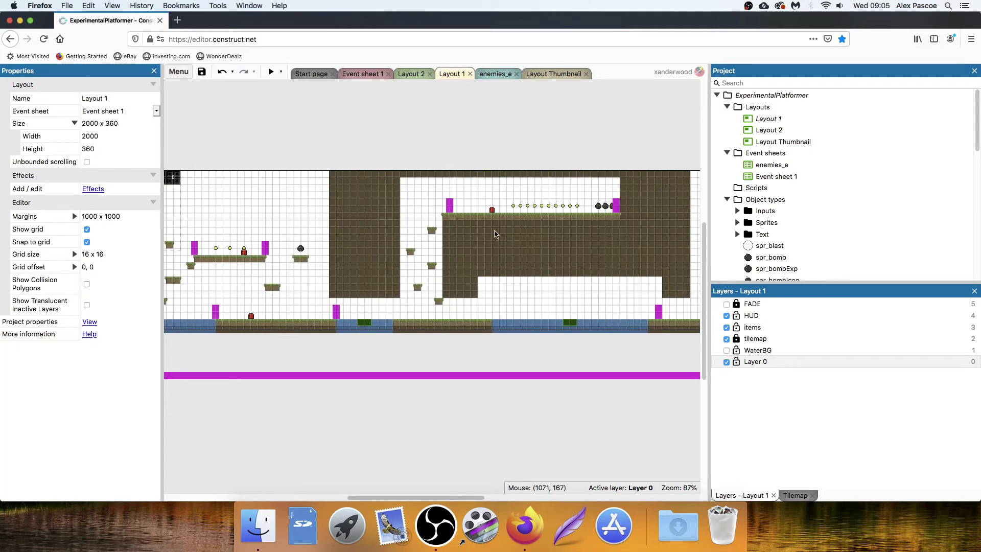
{"action": "left_click", "coordinate": [492, 210]}
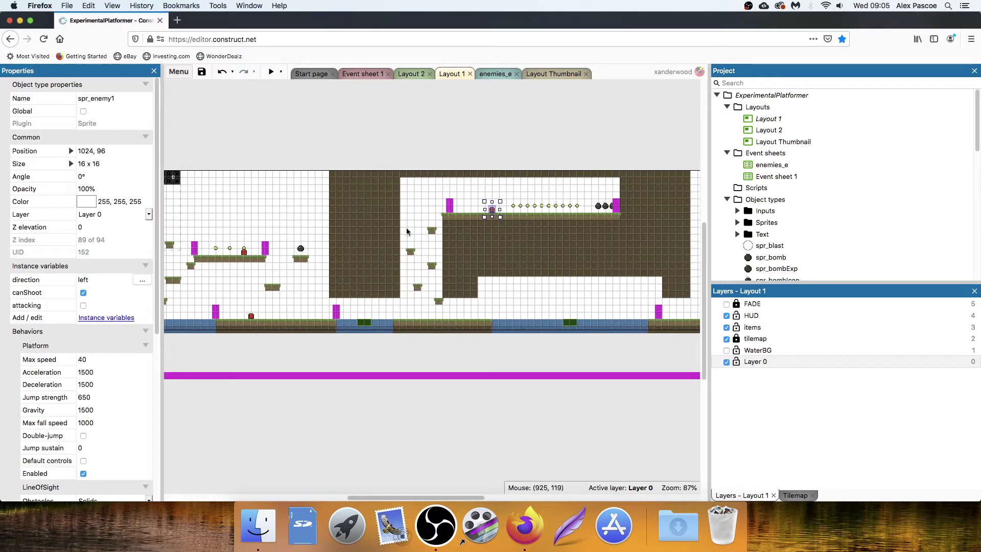
{"action": "left_click", "coordinate": [133, 214]}
{"action": "left_click", "coordinate": [427, 401]}
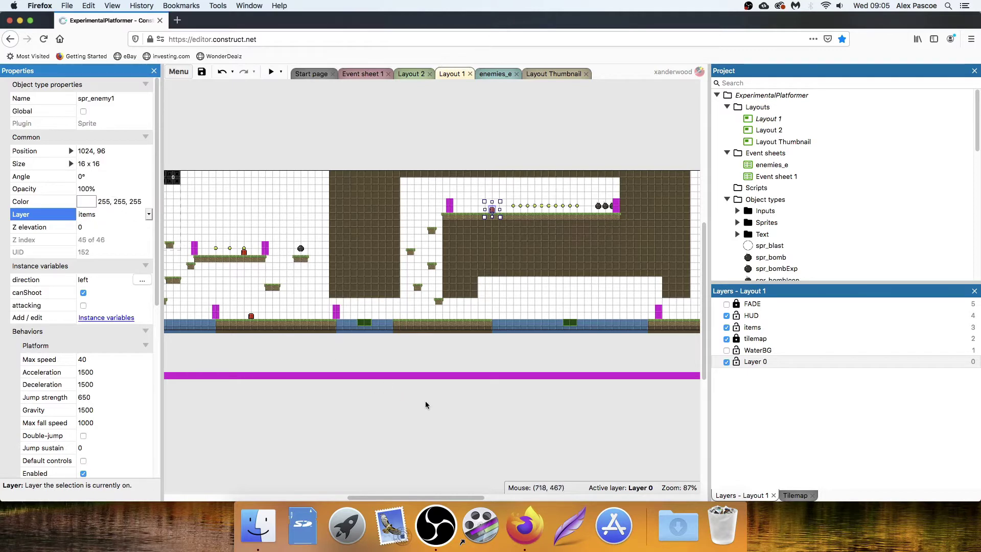
{"action": "left_click", "coordinate": [562, 429]}
Move the enemy on the floor near the level's end, at 1728, 336, to the items layer.
{"action": "scroll", "coordinate": [197, 427], "scroll_direction": "right", "scroll_amount": 10}
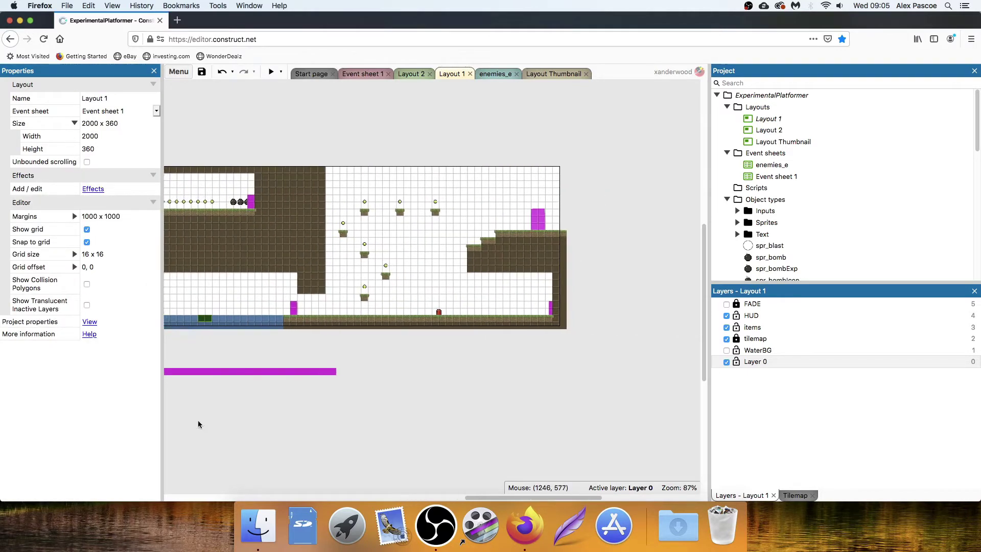
{"action": "left_click", "coordinate": [429, 313]}
{"action": "left_click", "coordinate": [115, 215]}
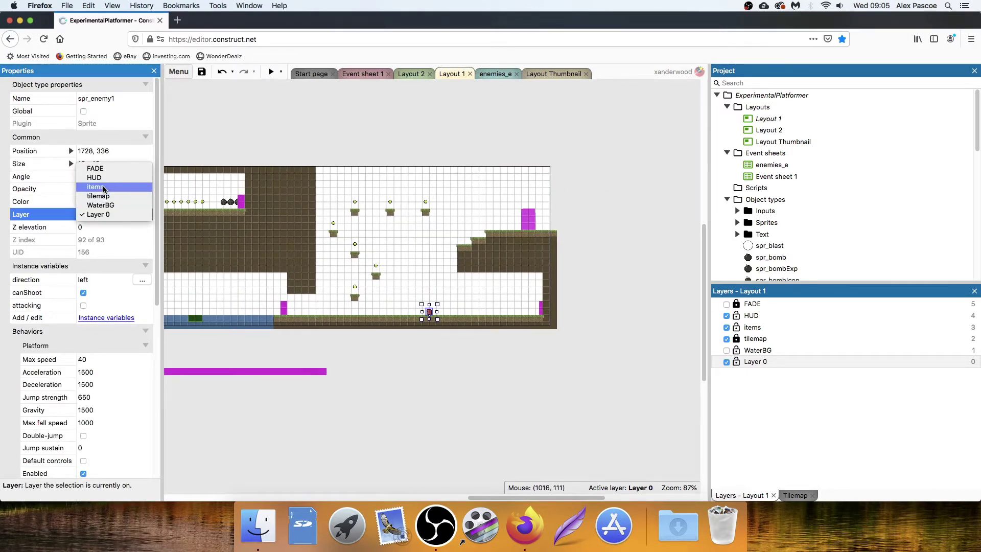
{"action": "left_click", "coordinate": [104, 188]}
{"action": "left_click", "coordinate": [400, 394]}
Preview the layout, jump the player across the first platforms to check the enemies against the water, and close the preview.
{"action": "left_click", "coordinate": [271, 72]}
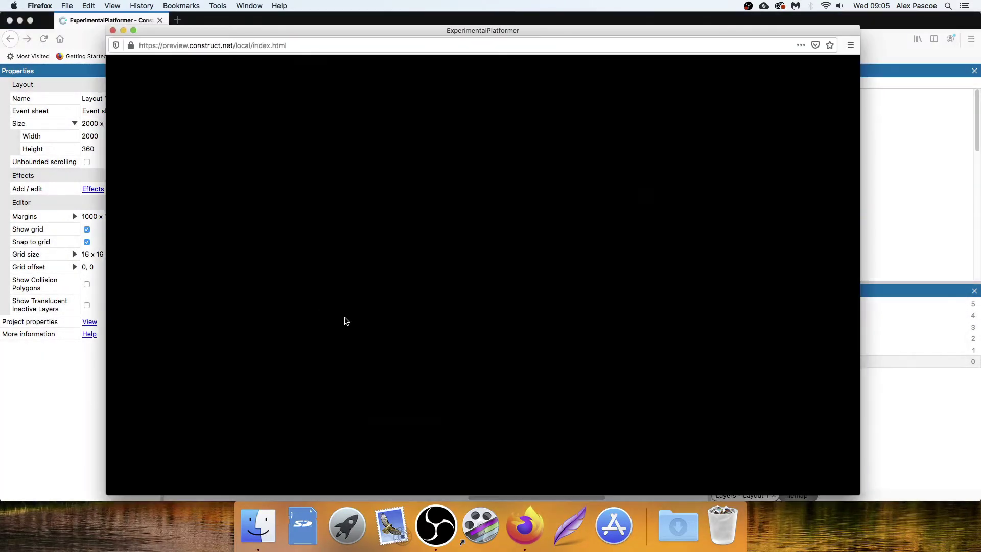
{"action": "key", "text": "Right"}
{"action": "key", "text": "Up"}
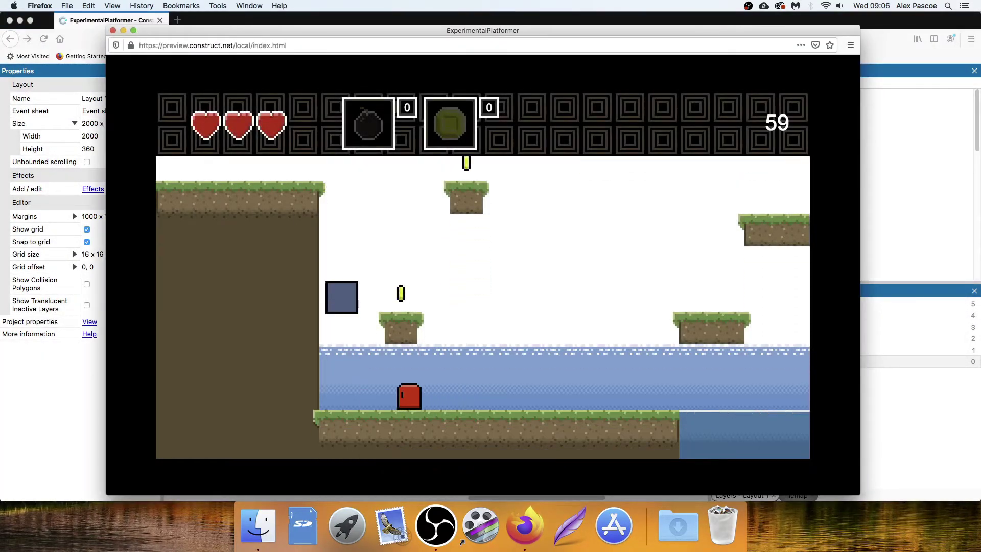
{"action": "key", "text": "Right"}
{"action": "key", "text": "Up"}
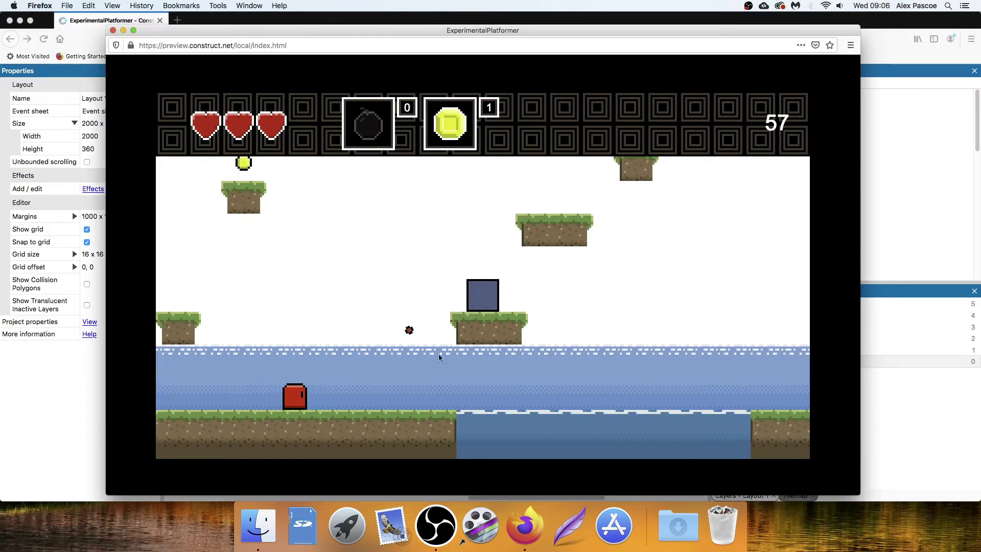
{"action": "key", "text": "Right"}
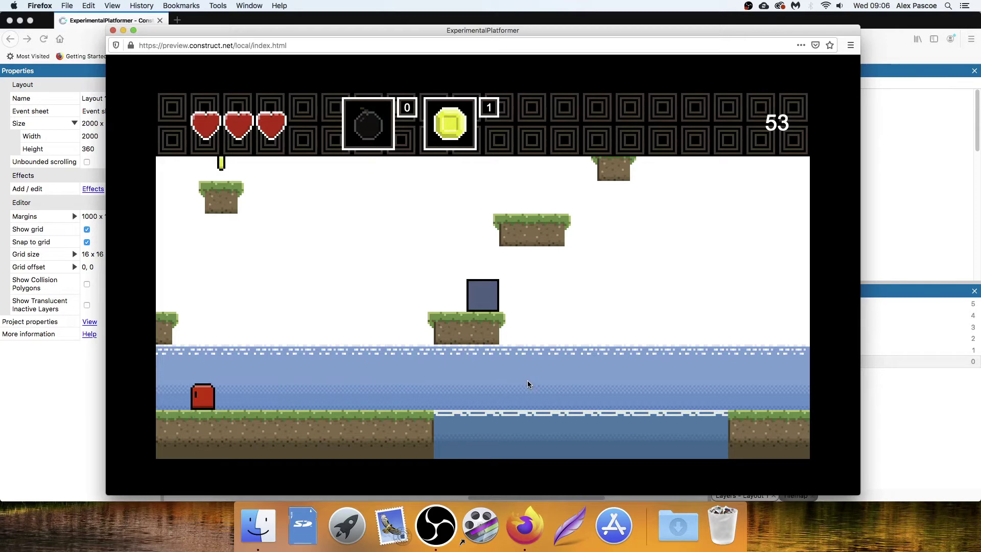
{"action": "key", "text": "super+w"}
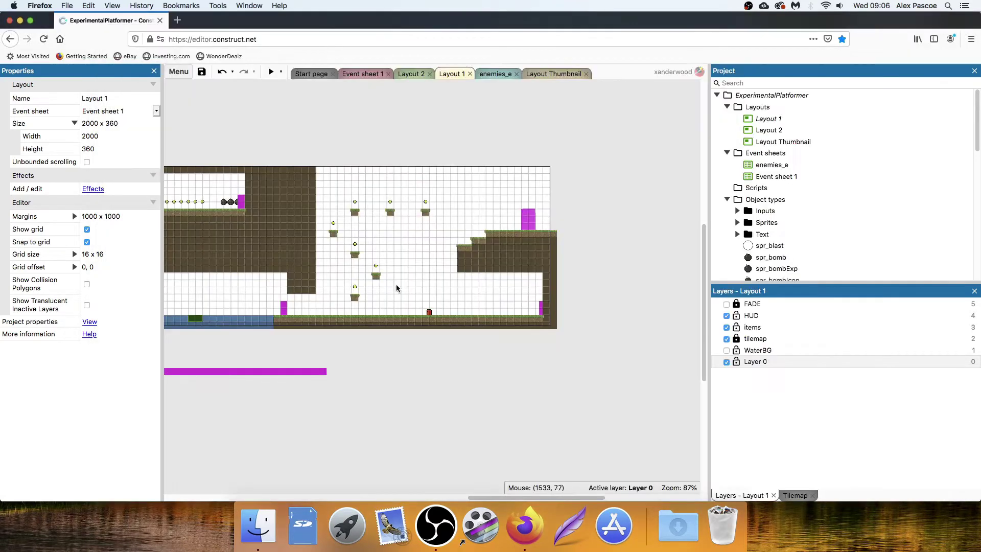
Show the WaterBG layer again and move the water strip one grid row lower.
{"action": "scroll", "coordinate": [258, 350], "scroll_direction": "left", "scroll_amount": 10}
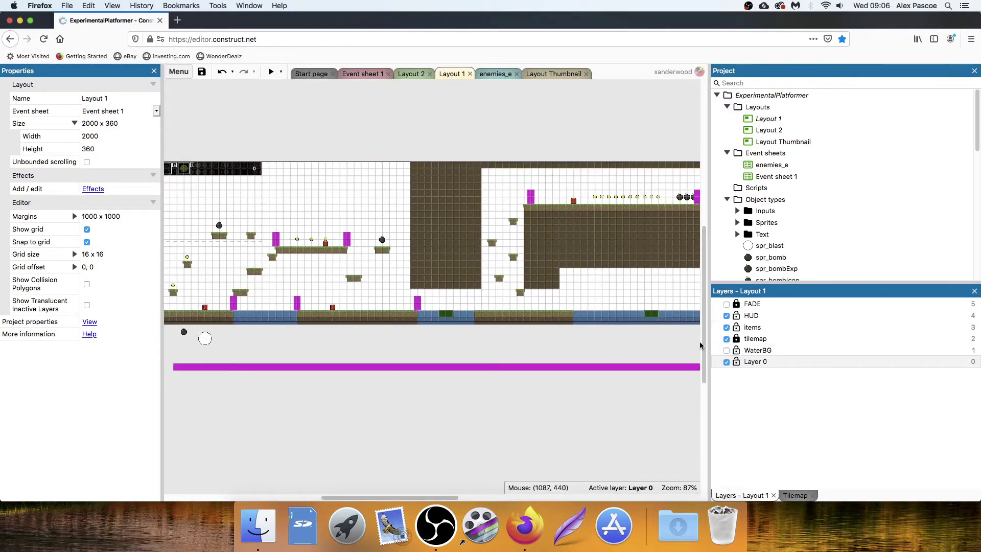
{"action": "left_click", "coordinate": [727, 350]}
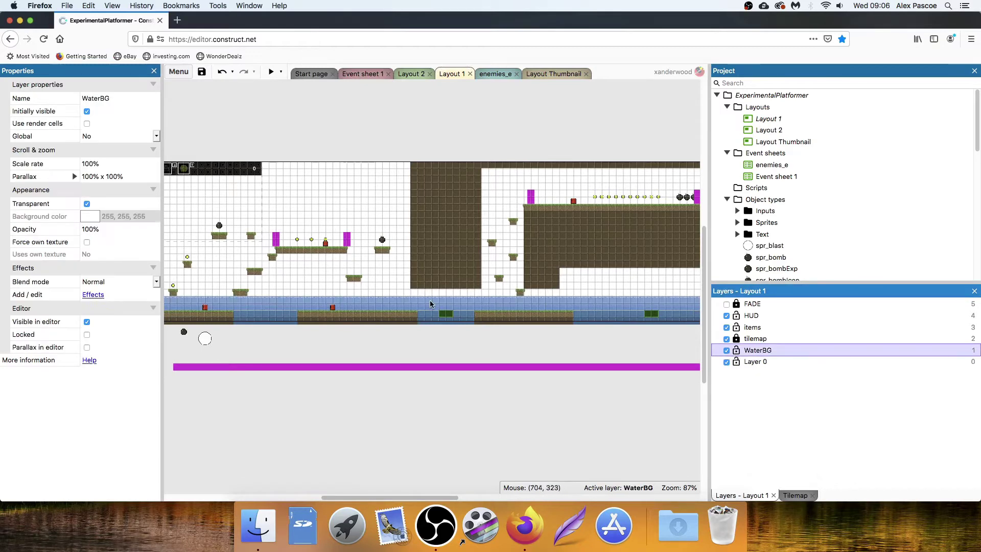
{"action": "left_click_drag", "start_coordinate": [430, 305], "coordinate": [428, 309]}
{"action": "left_click", "coordinate": [452, 399]}
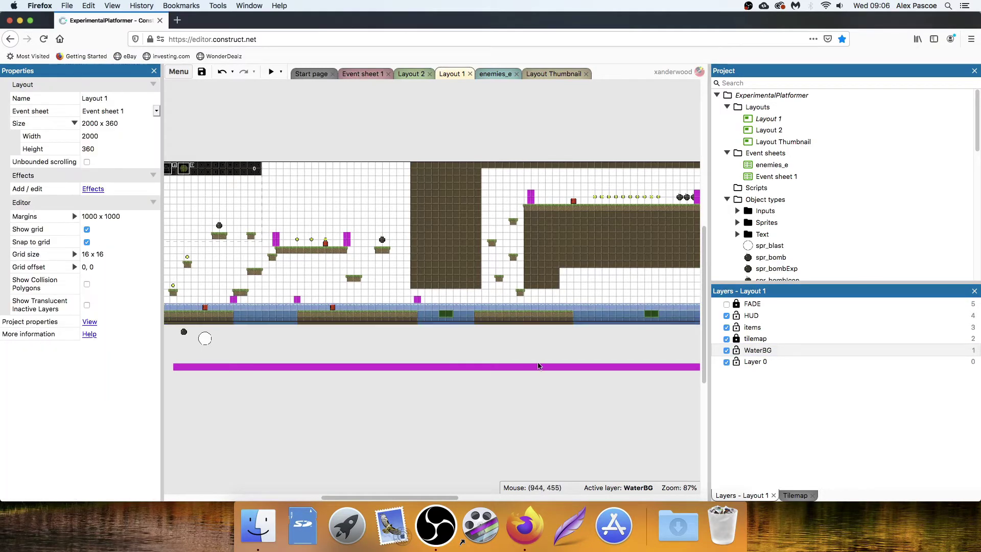
Preview the layout, move the player over the platforms to check the water's new height, and close the preview.
{"action": "left_click", "coordinate": [271, 72]}
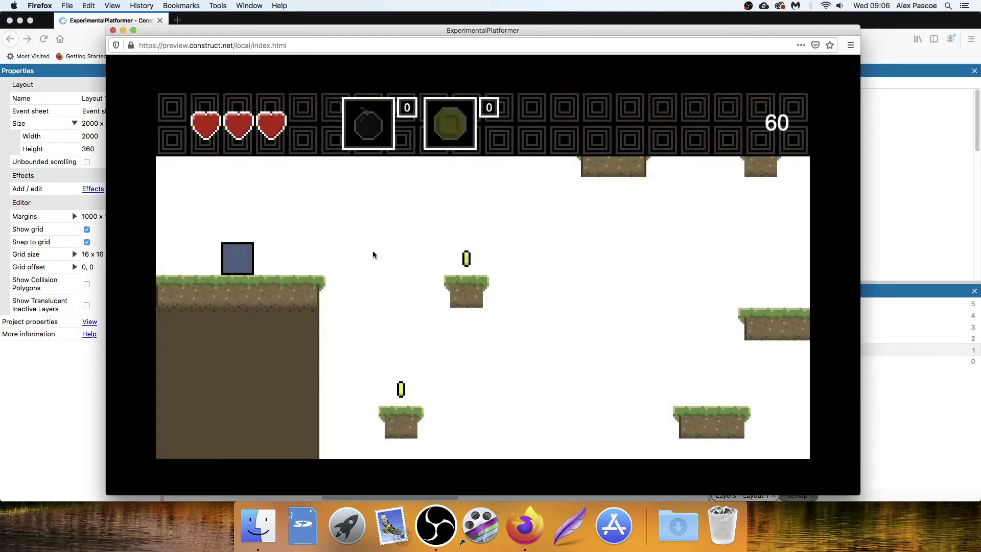
{"action": "key", "text": "Right"}
{"action": "key", "text": "Right"}
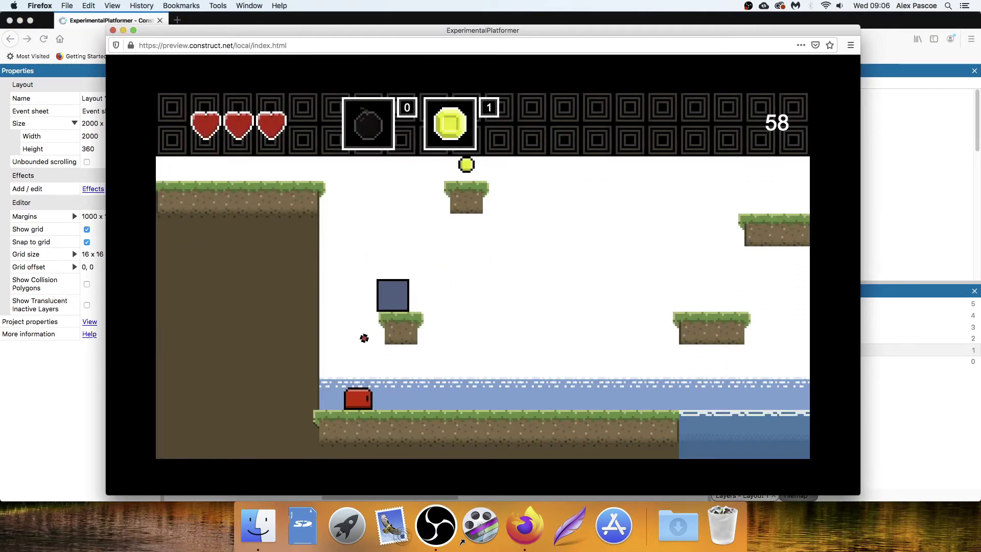
{"action": "key", "text": "Up"}
{"action": "key", "text": "Right"}
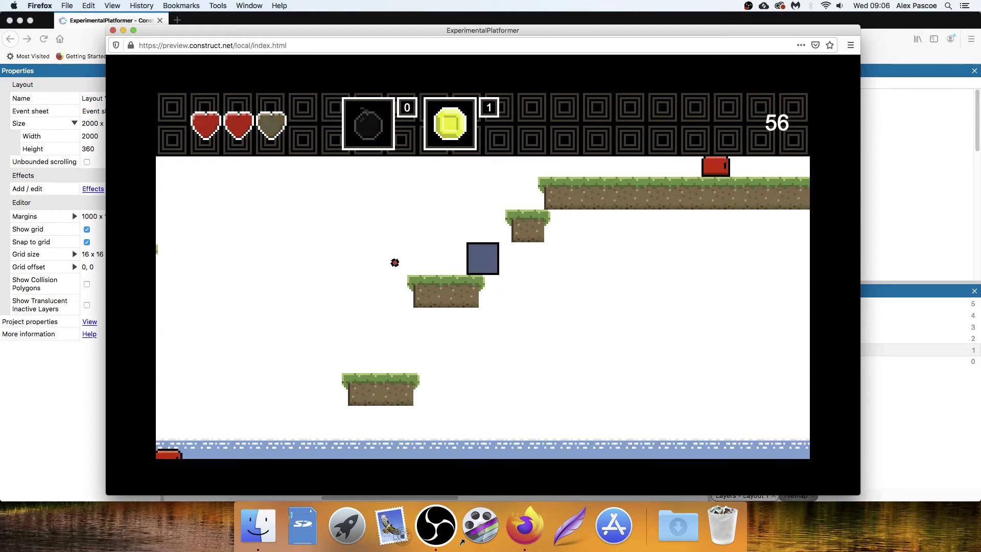
{"action": "key", "text": "Up"}
{"action": "key", "text": "Right"}
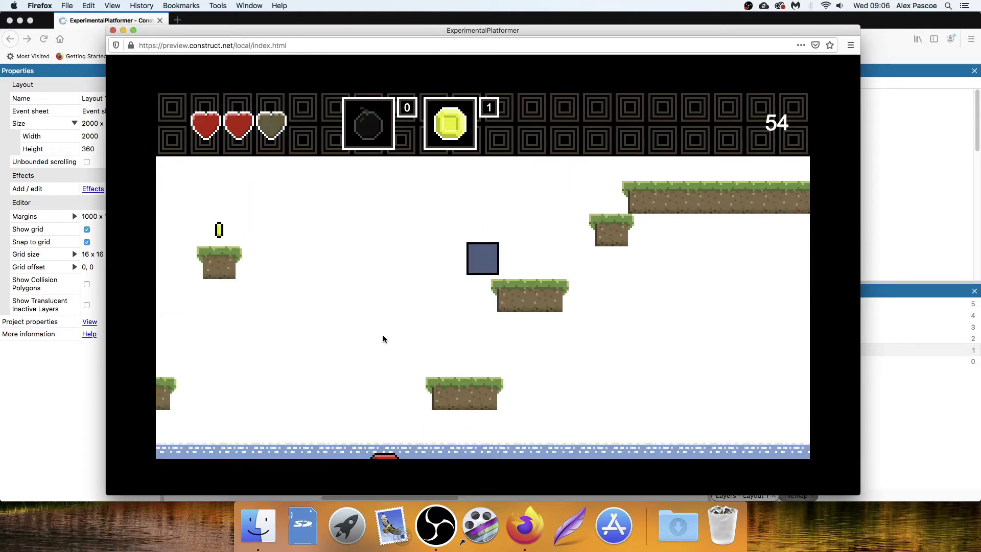
{"action": "key", "text": "Left"}
{"action": "key", "text": "Right"}
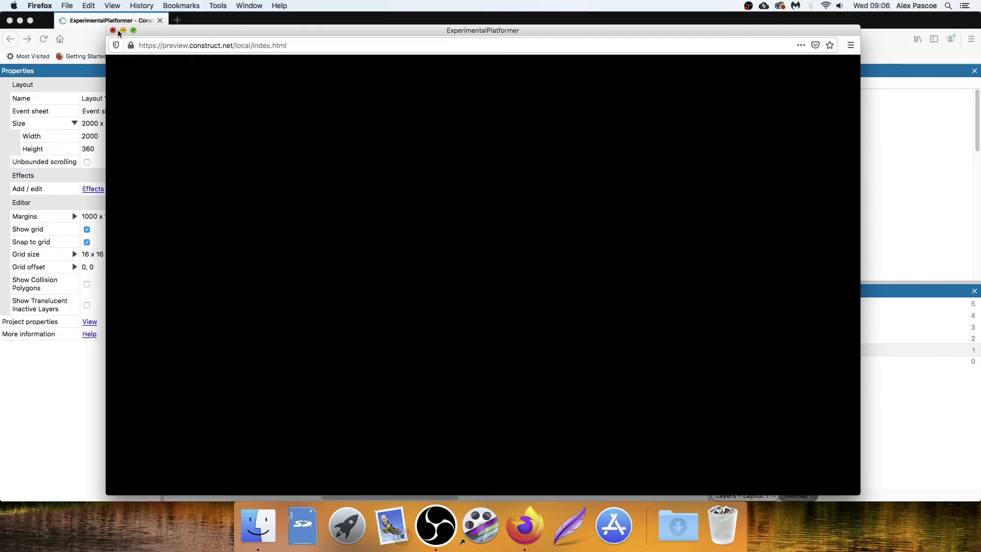
{"action": "key", "text": "super+w"}
Set the WaterBG layer's parallax to 80% horizontally and 80% vertically.
{"action": "scroll", "coordinate": [286, 396], "scroll_direction": "left", "scroll_amount": 5}
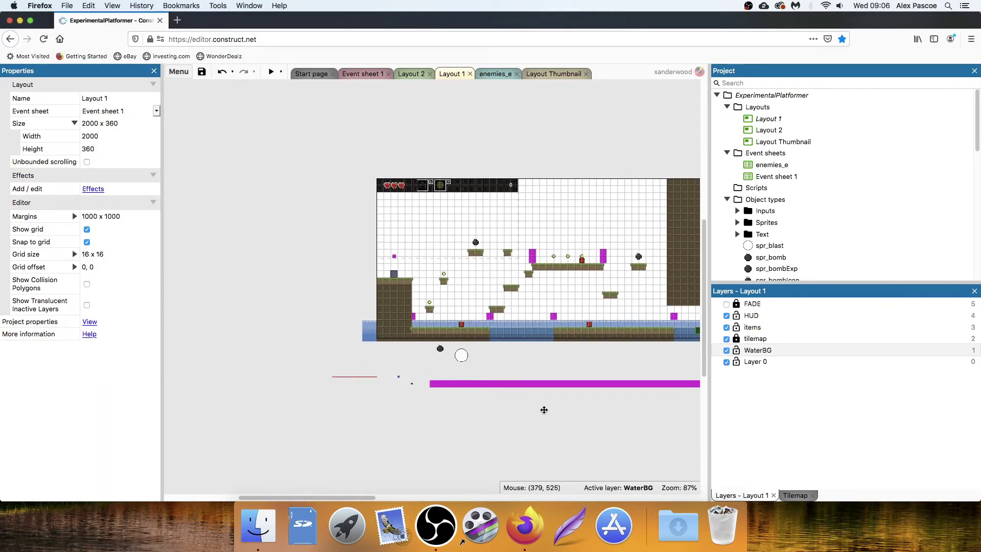
{"action": "left_click", "coordinate": [760, 350]}
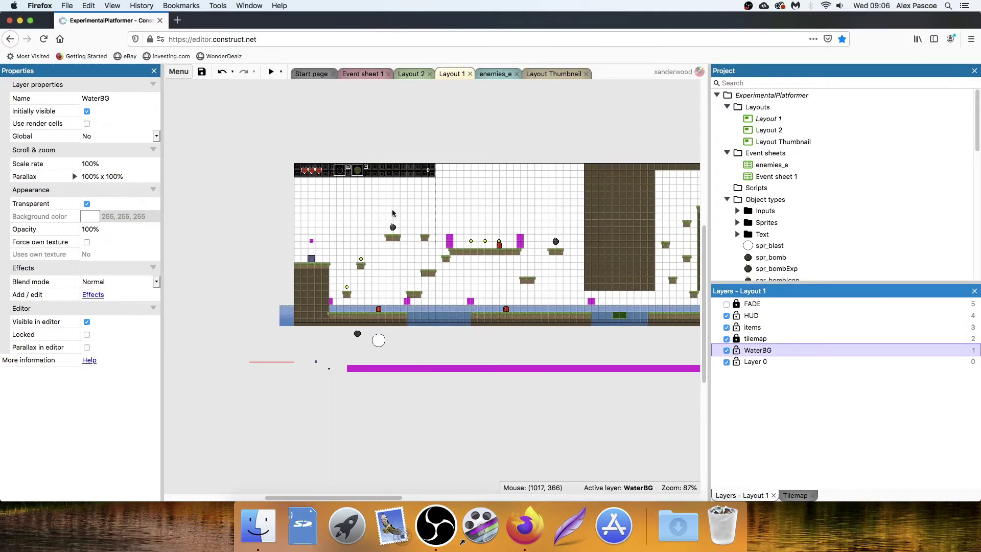
{"action": "left_click", "coordinate": [75, 177]}
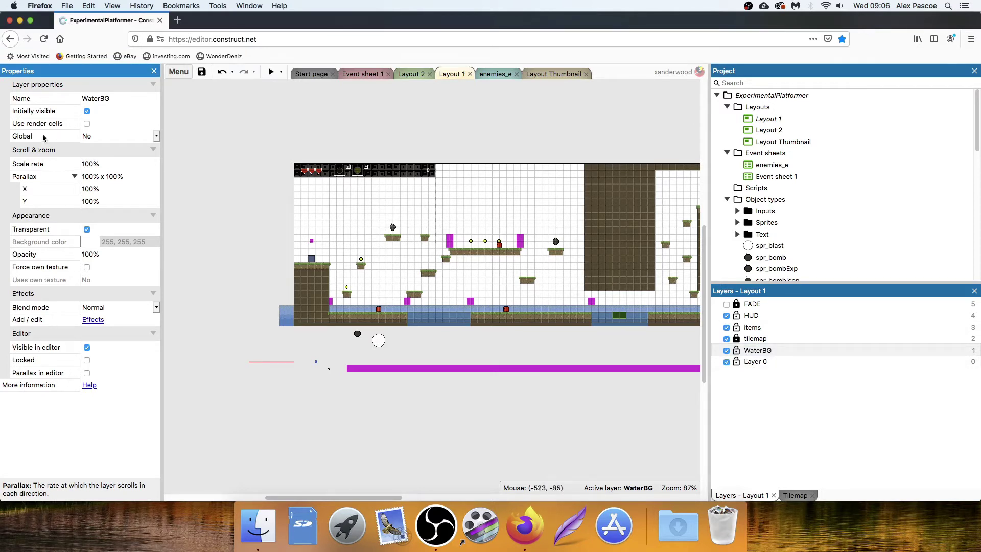
{"action": "left_click", "coordinate": [100, 189]}
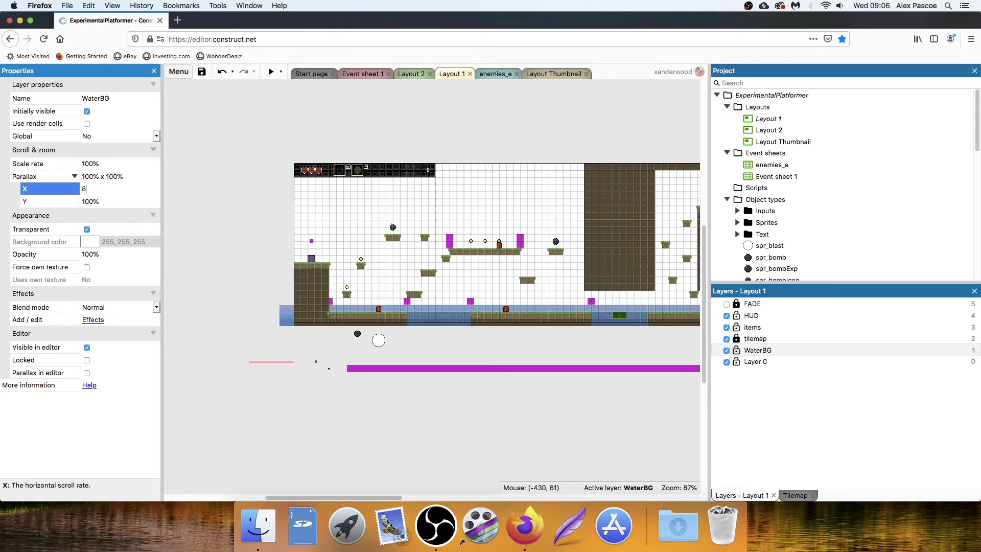
{"action": "left_click", "coordinate": [104, 203]}
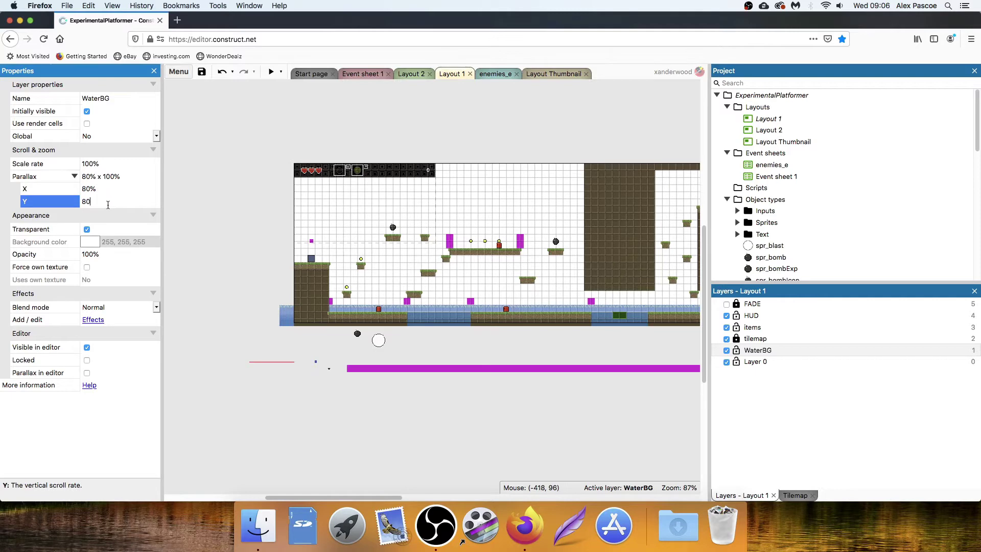
{"action": "key", "text": "Return"}
{"action": "left_click", "coordinate": [243, 128]}
Preview the layout, move the player over the first platforms to check the water's parallax, and close the preview.
{"action": "left_click", "coordinate": [271, 72]}
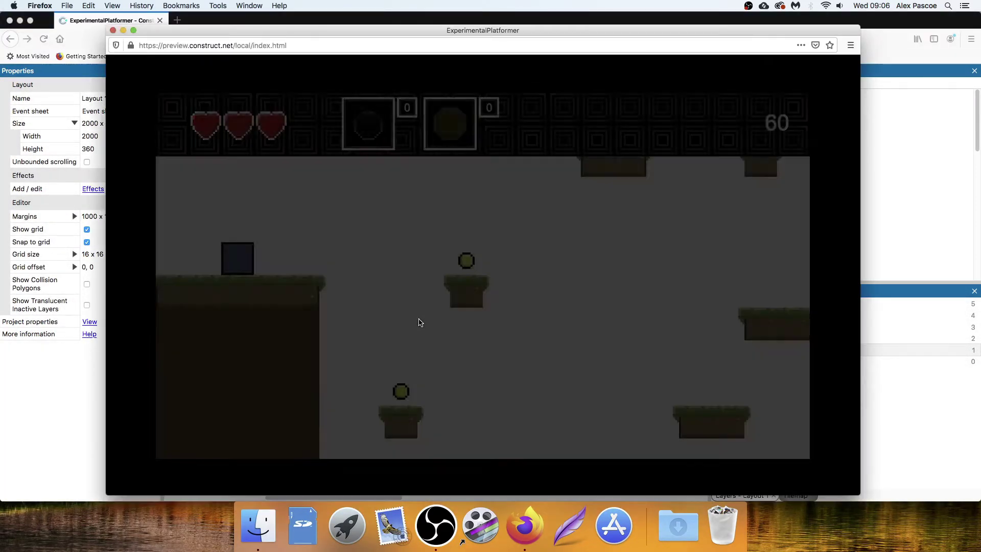
{"action": "key", "text": "Right"}
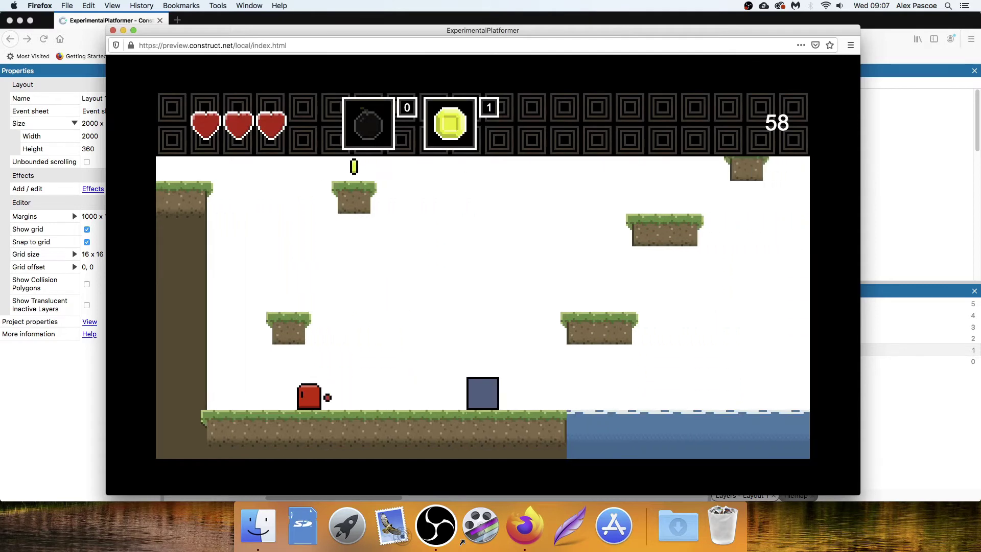
{"action": "key", "text": "Up"}
{"action": "key", "text": "Up"}
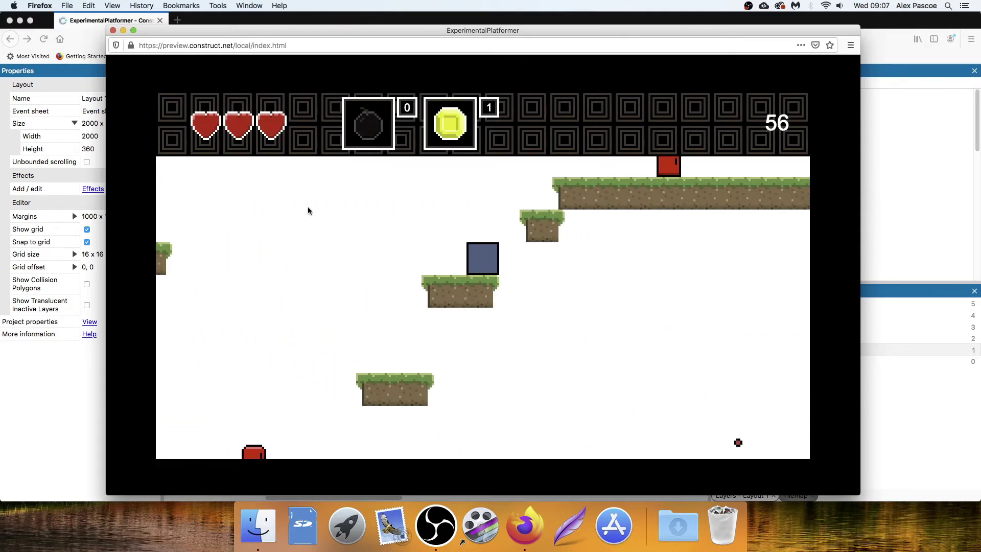
{"action": "key", "text": "super+w"}
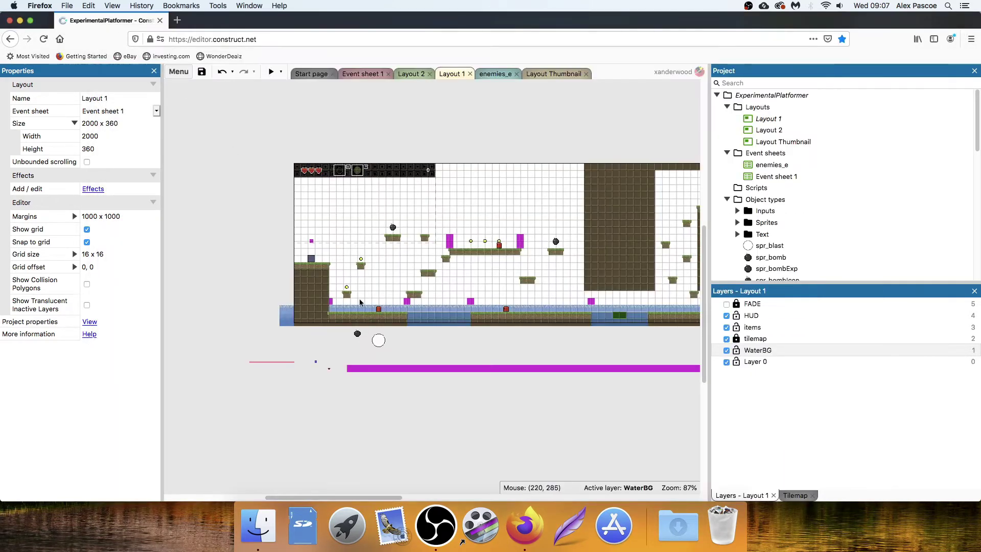
Set the WaterBG layer's vertical parallax to 100% and raise it to 110%.
{"action": "left_click", "coordinate": [289, 312]}
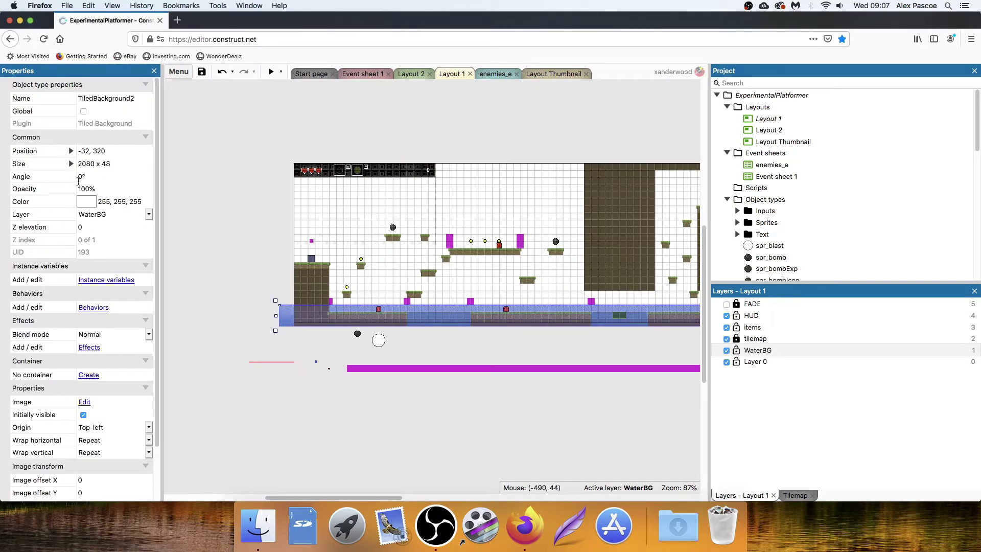
{"action": "left_click", "coordinate": [829, 349]}
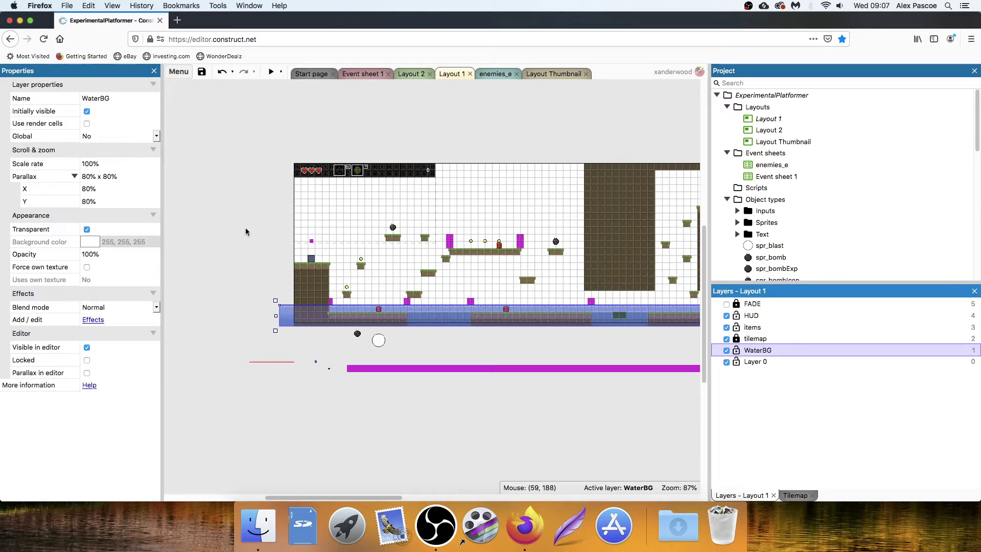
{"action": "left_click", "coordinate": [108, 202]}
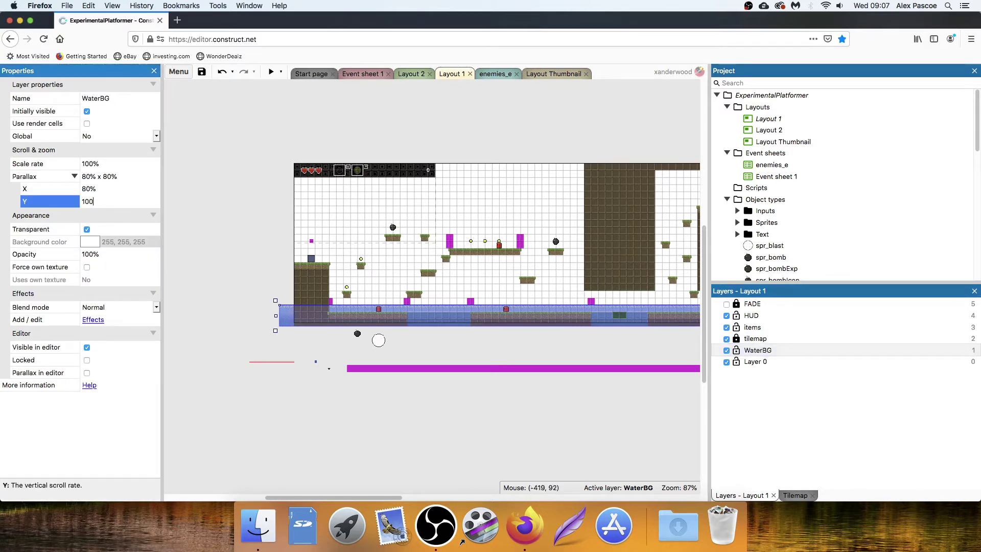
{"action": "key", "text": "Tab"}
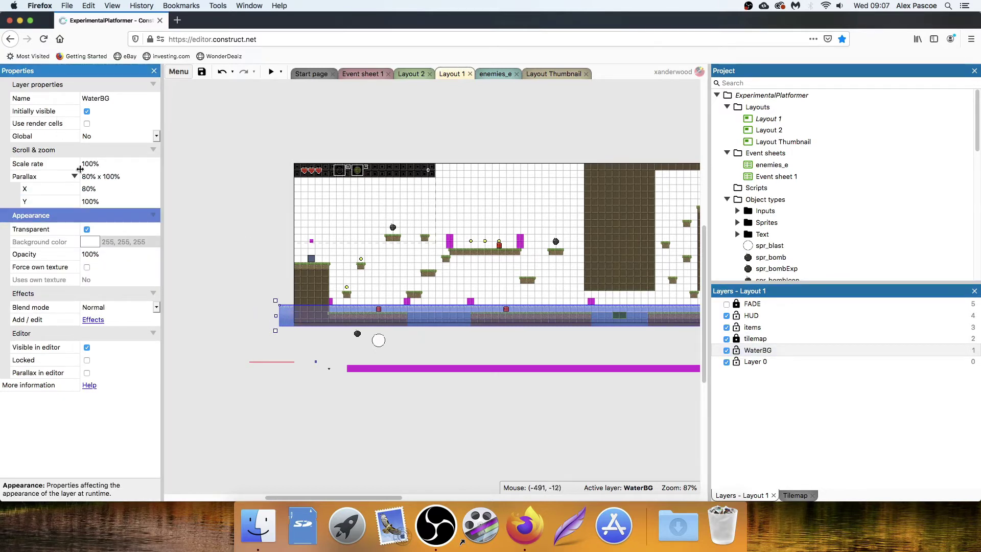
{"action": "left_click", "coordinate": [106, 202]}
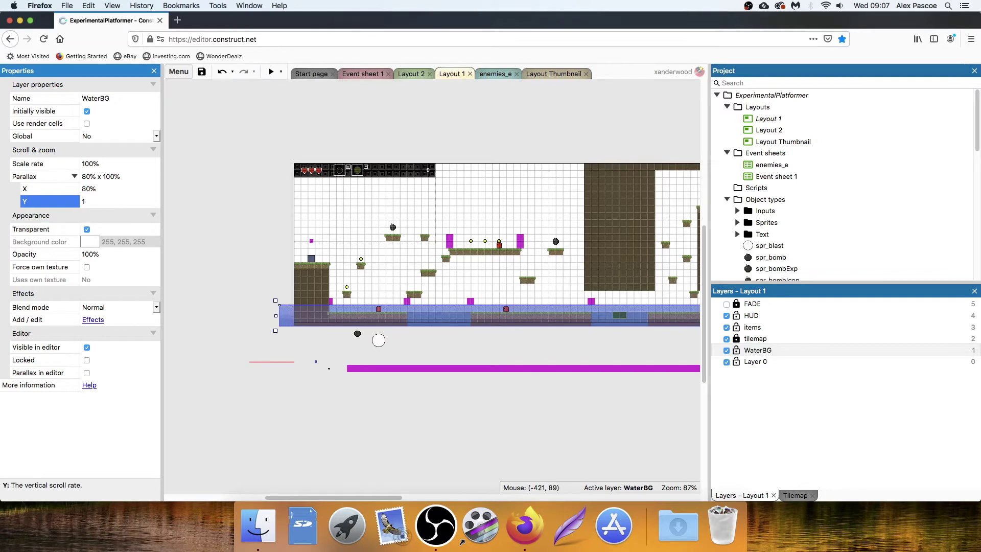
{"action": "key", "text": "Tab"}
{"action": "left_click", "coordinate": [263, 112]}
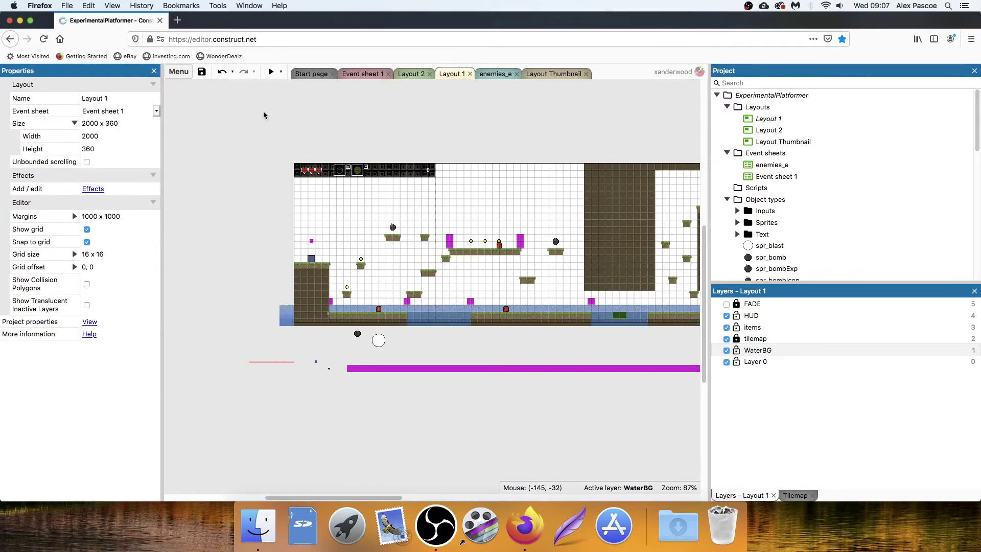
Preview the layout, jump the player between the first platforms to check the water's vertical scrolling, and close the preview.
{"action": "left_click", "coordinate": [269, 72]}
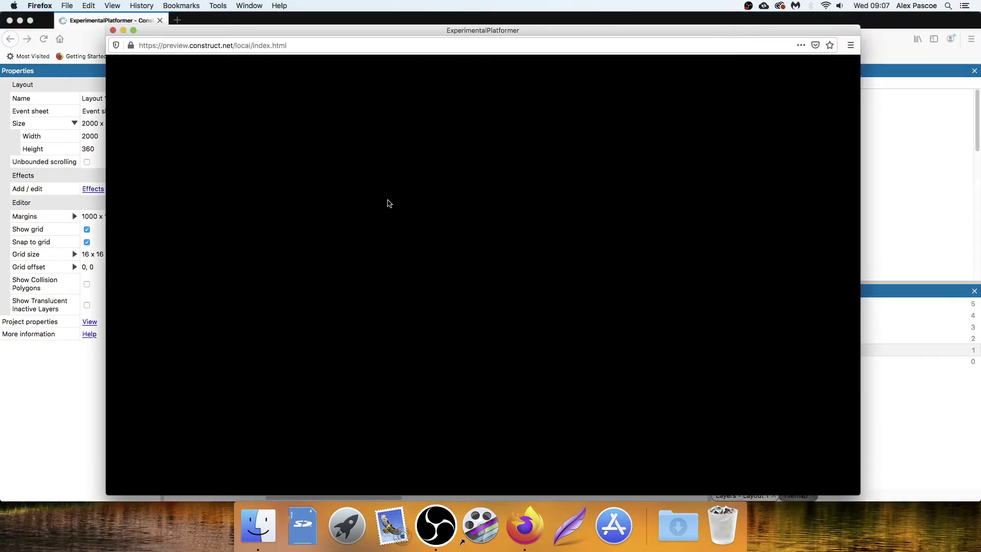
{"action": "key", "text": "Right"}
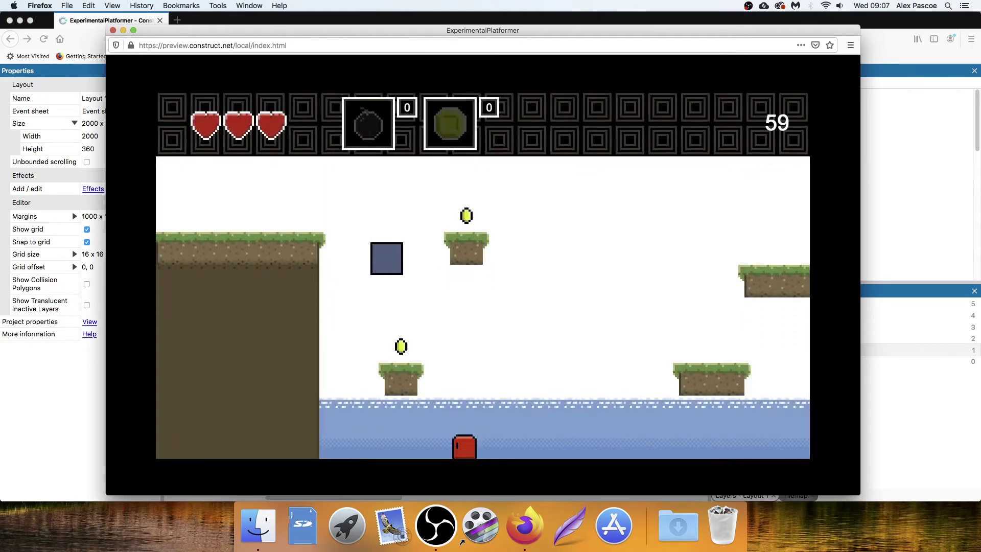
{"action": "key", "text": "Up"}
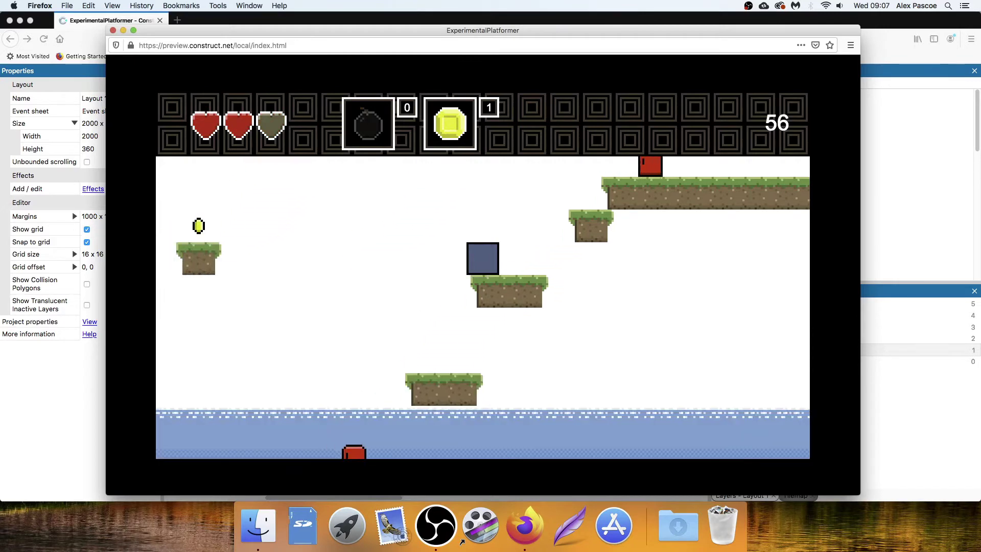
{"action": "key", "text": "Left"}
{"action": "key", "text": "Right"}
{"action": "key", "text": "Up"}
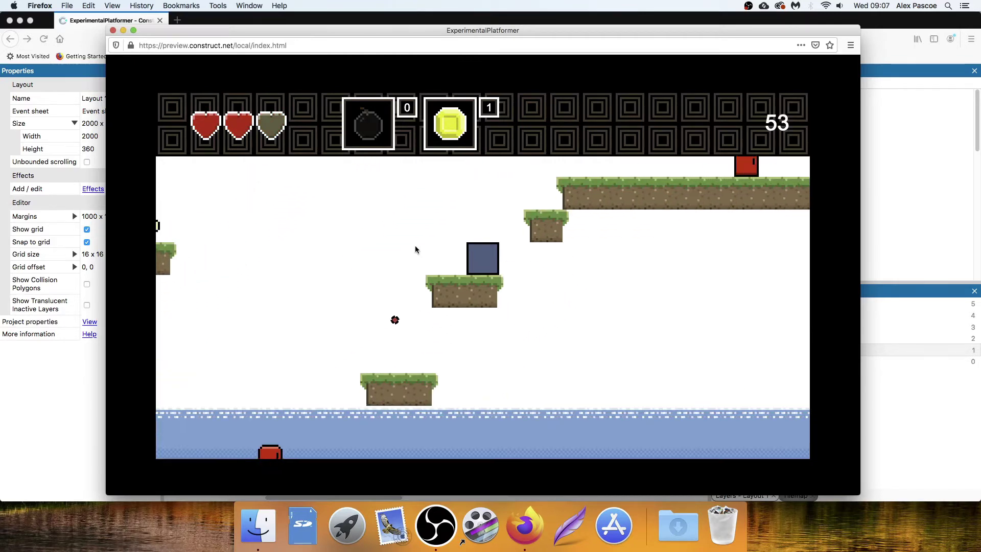
{"action": "left_click", "coordinate": [113, 30]}
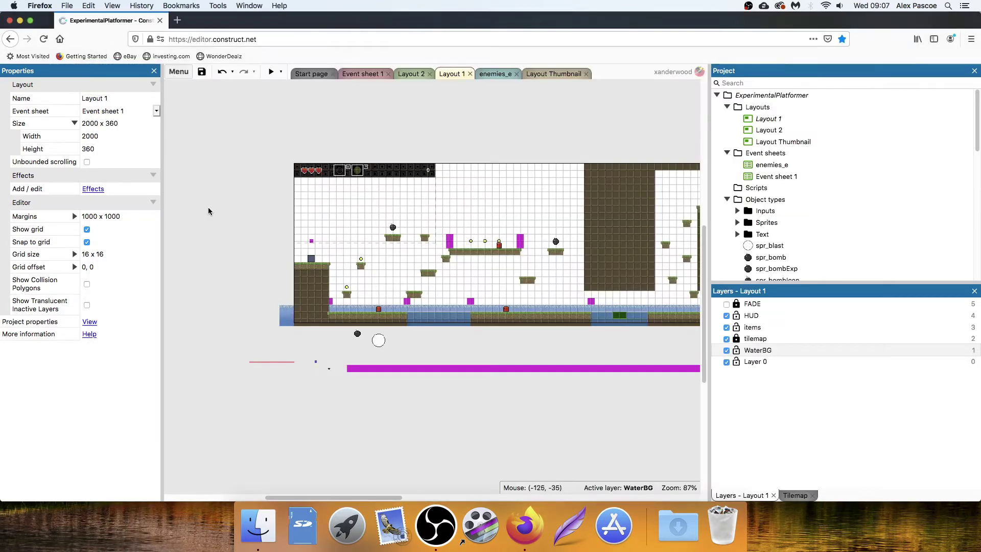
Set the WaterBG layer's vertical parallax to 100%.
{"action": "left_click", "coordinate": [758, 350]}
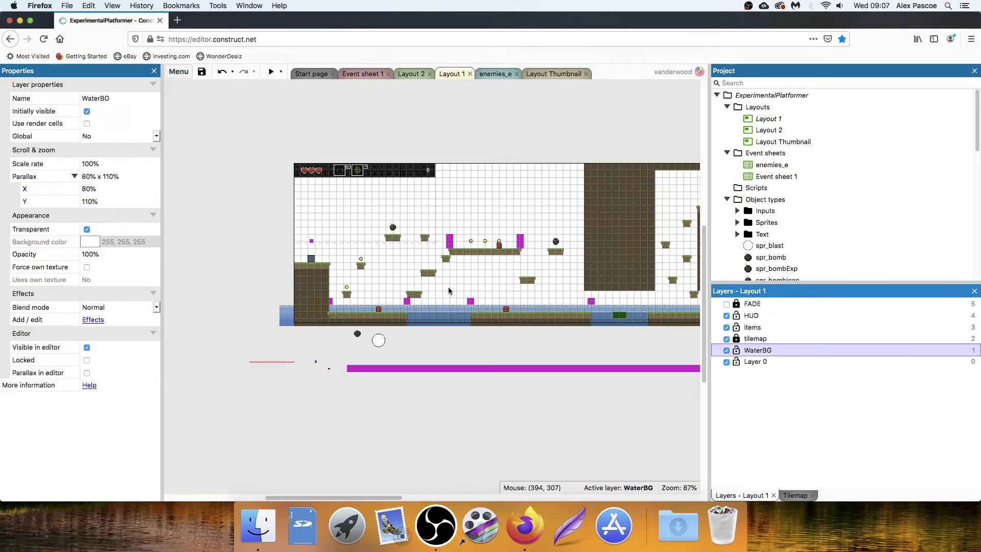
{"action": "left_click", "coordinate": [101, 200]}
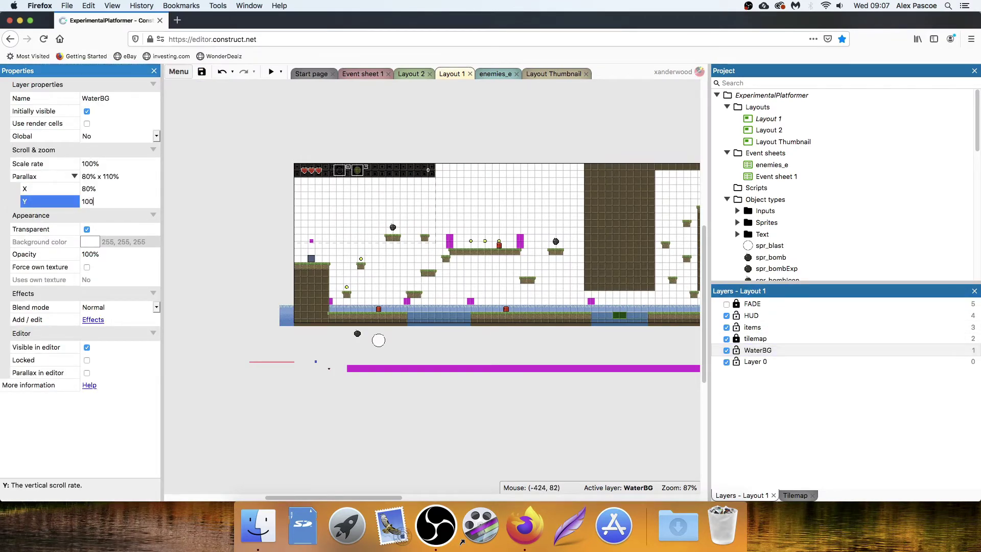
{"action": "left_click", "coordinate": [124, 213]}
Preview the layout and play across the platforms to the water gap below the large wall, checking the water's horizontal parallax.
{"action": "left_click", "coordinate": [271, 71]}
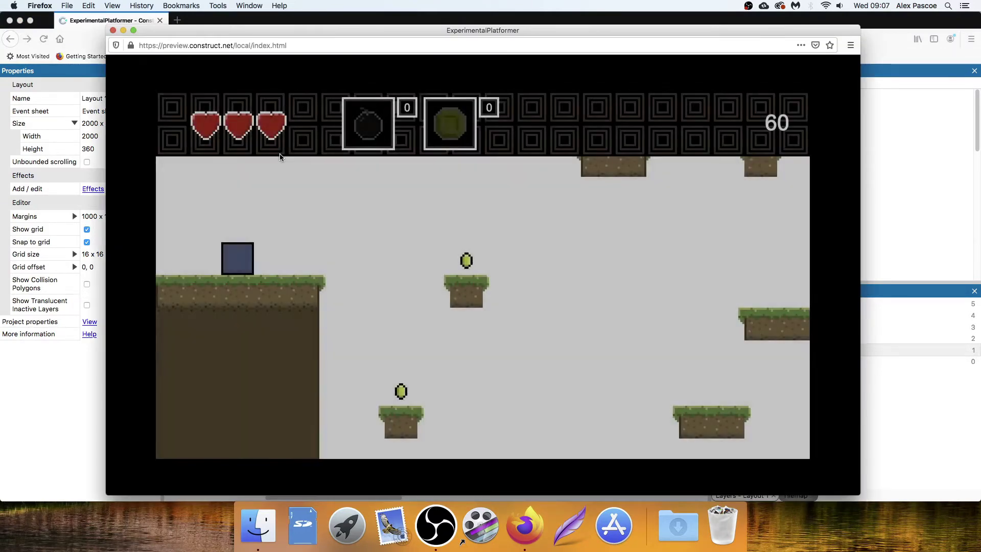
{"action": "key", "text": "Right"}
{"action": "key", "text": "Up"}
{"action": "key", "text": "Up"}
{"action": "key", "text": "Up"}
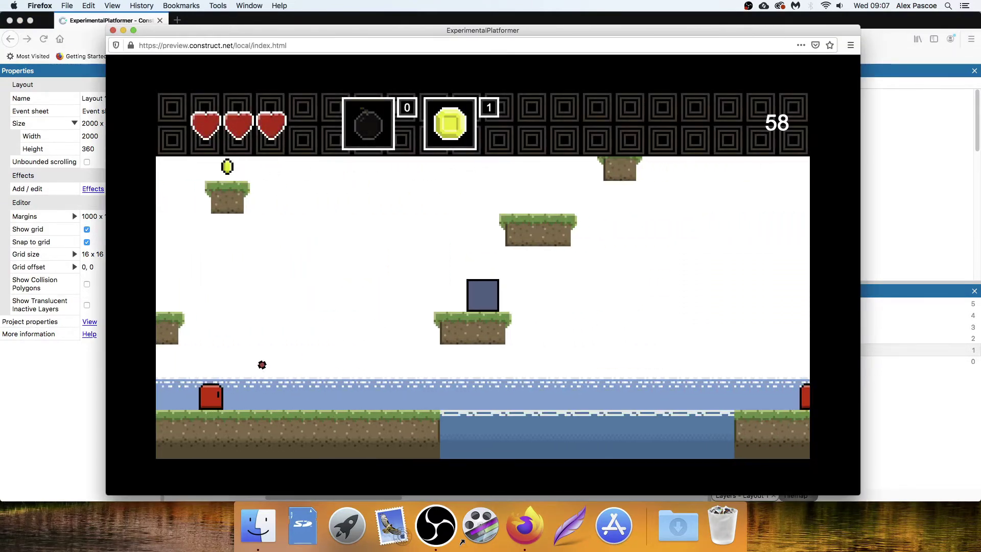
{"action": "key", "text": "Left"}
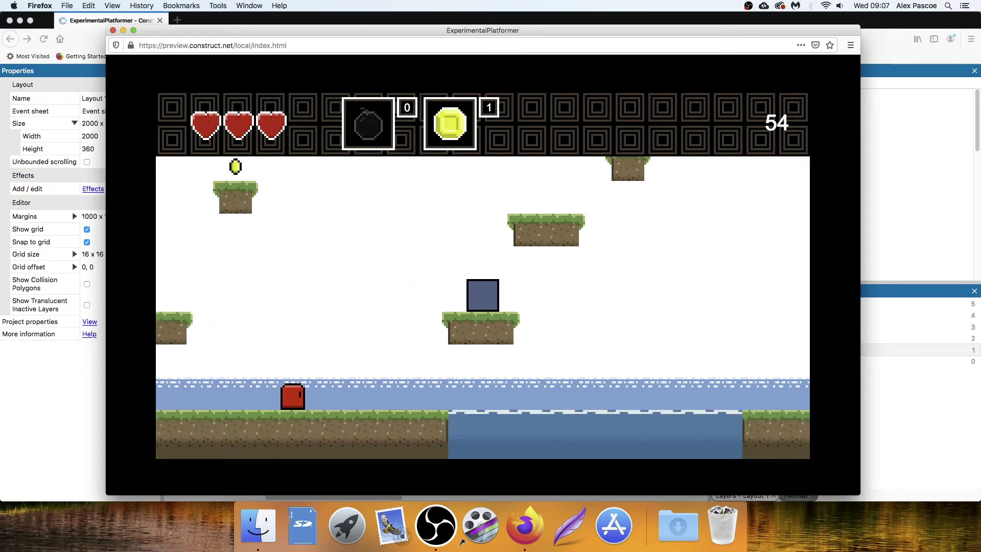
{"action": "key", "text": "Right"}
{"action": "key", "text": "Left"}
{"action": "key", "text": "Up"}
{"action": "key", "text": "Right"}
{"action": "key", "text": "Right"}
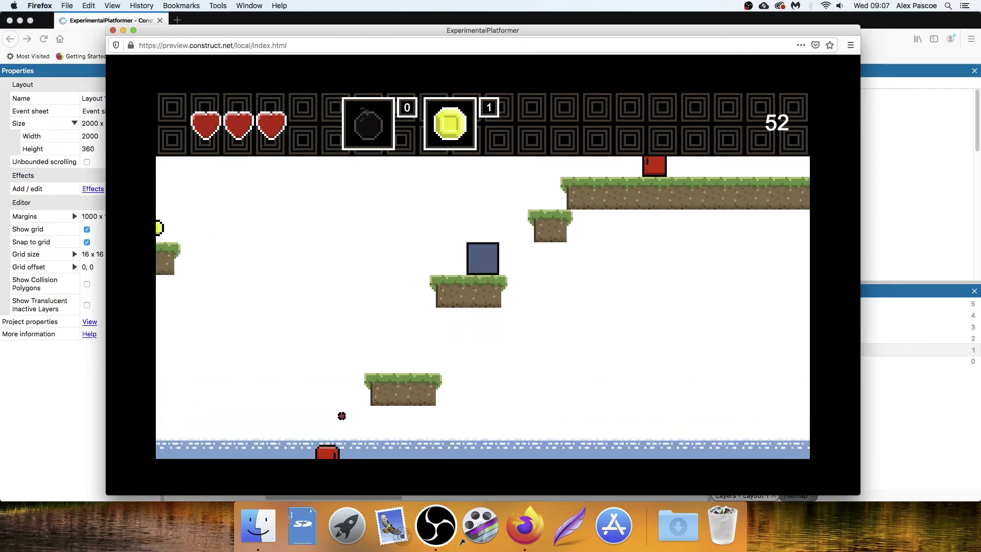
{"action": "key", "text": "Left"}
{"action": "key", "text": "Up"}
{"action": "key", "text": "Right"}
{"action": "key", "text": "Right"}
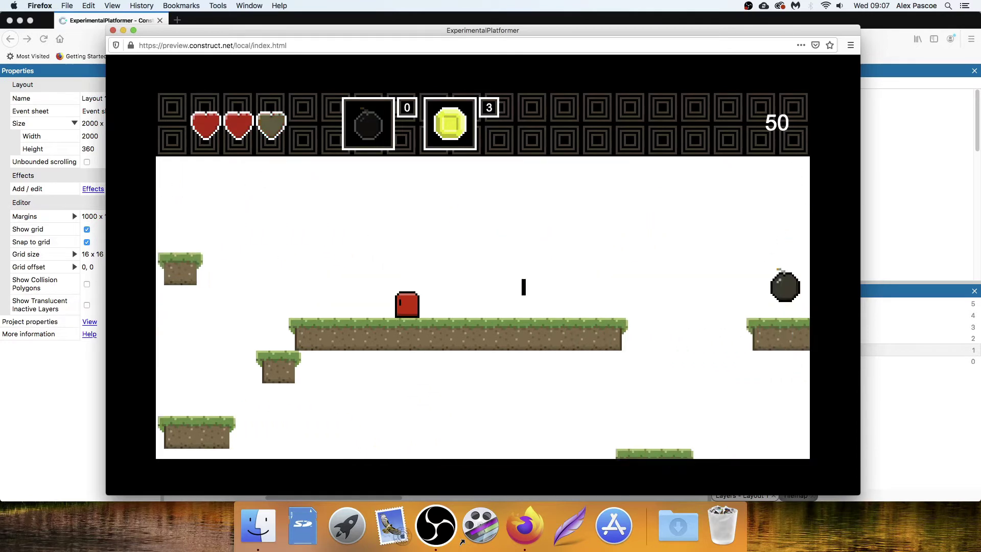
{"action": "key", "text": "Left"}
{"action": "key", "text": "Right"}
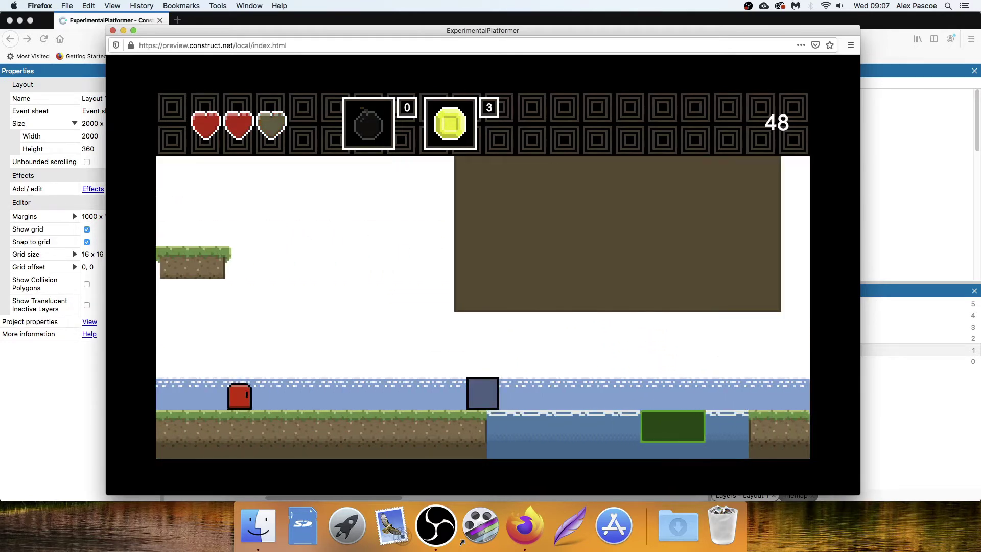
{"action": "key", "text": "Left"}
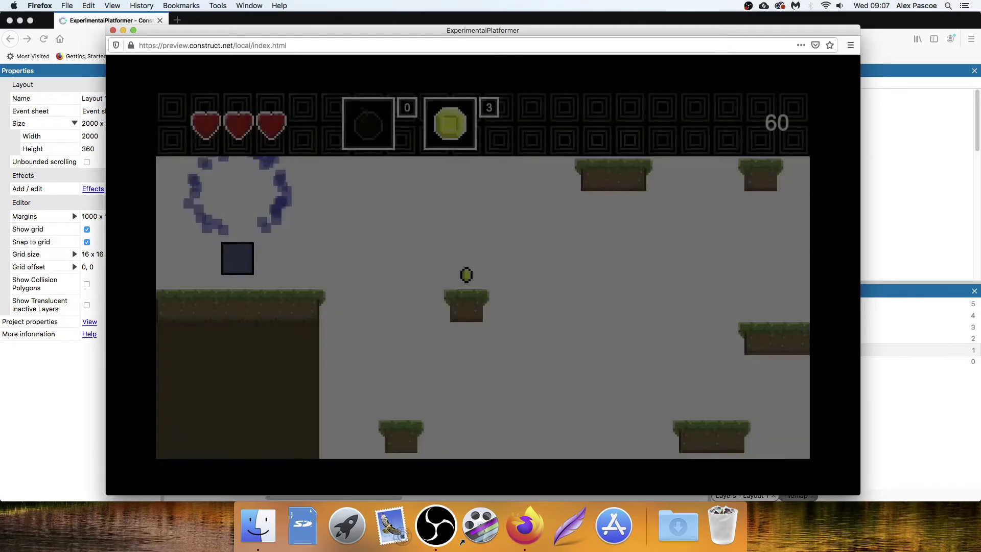
Replay the start of the level around the first platforms to check the water behind the ground, and close the preview.
{"action": "key", "text": "Right"}
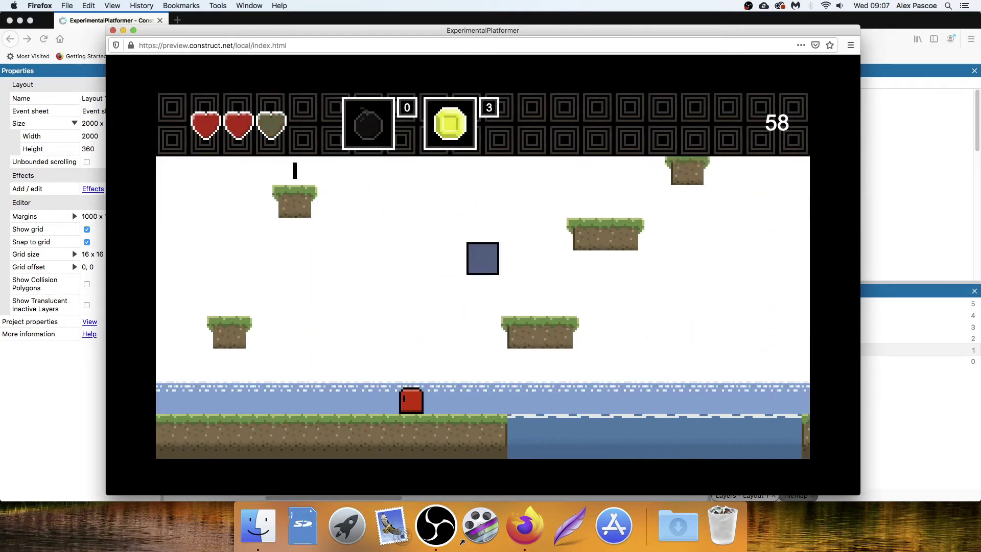
{"action": "key", "text": "Left"}
{"action": "key", "text": "Up"}
{"action": "key", "text": "Left"}
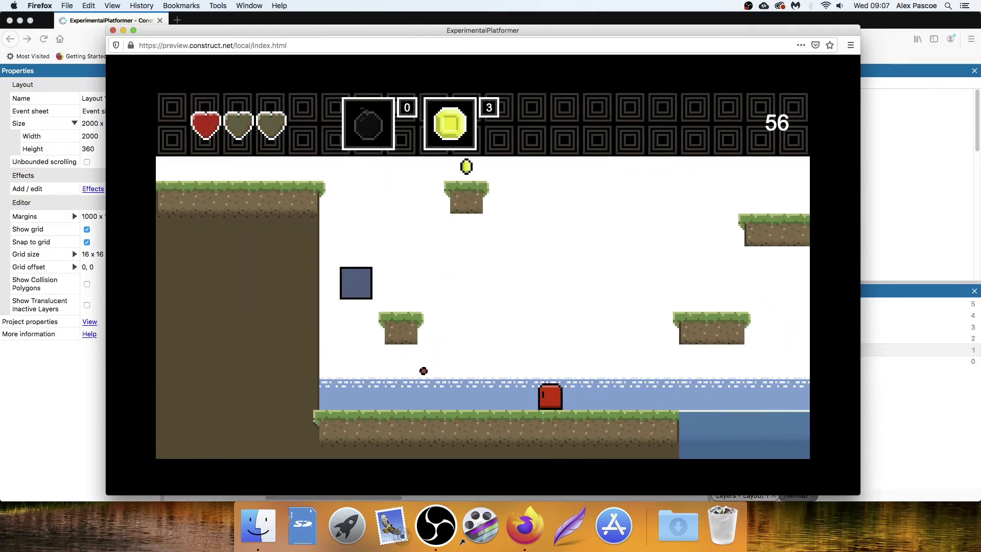
{"action": "key", "text": "Right"}
{"action": "key", "text": "Left"}
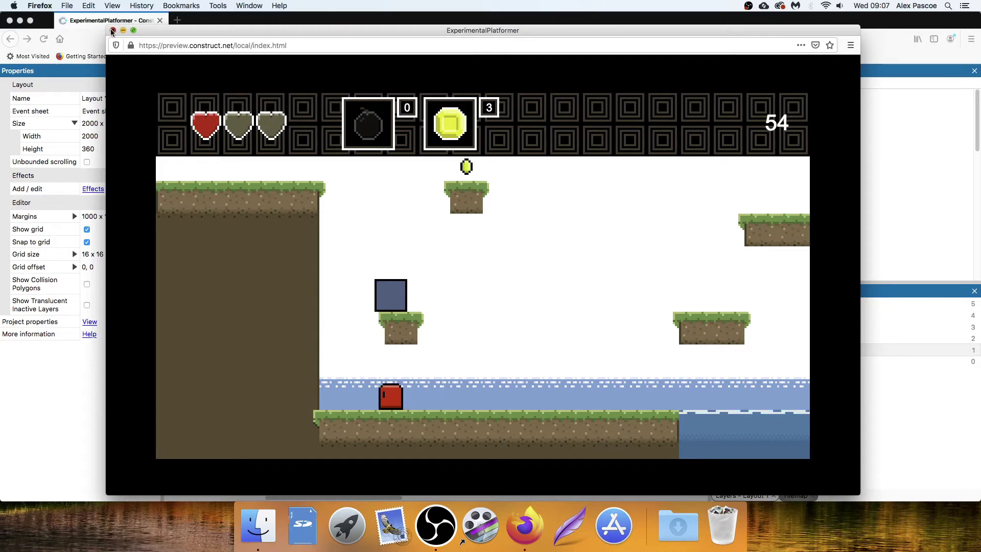
{"action": "left_click", "coordinate": [113, 30]}
{"action": "left_click", "coordinate": [311, 259]}
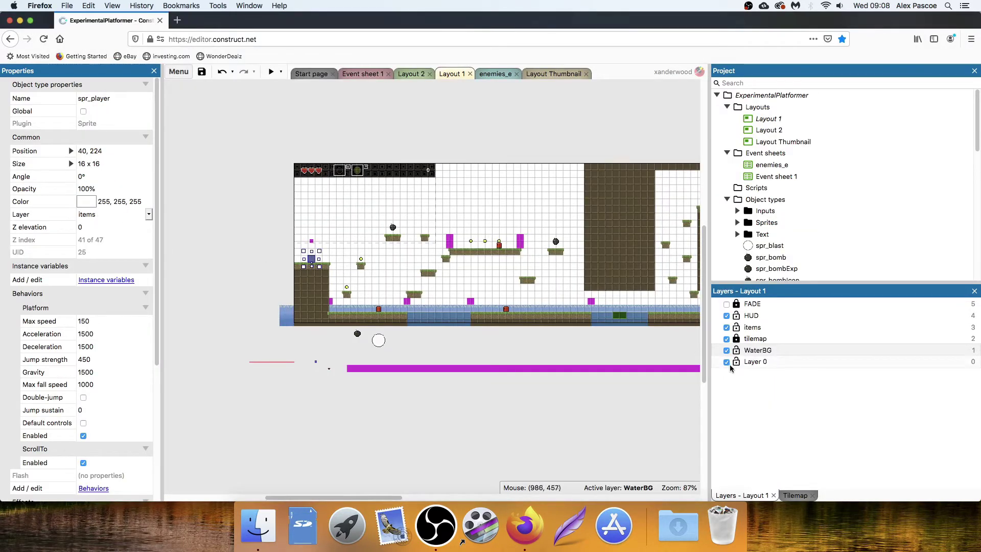
{"action": "left_click", "coordinate": [582, 406]}
{"action": "left_click", "coordinate": [281, 317]}
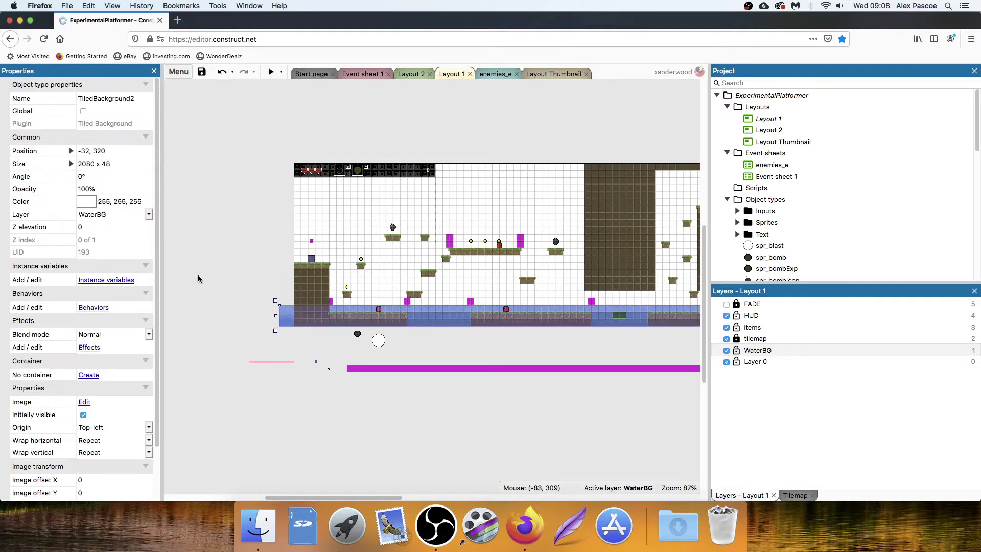
{"action": "left_click", "coordinate": [193, 218]}
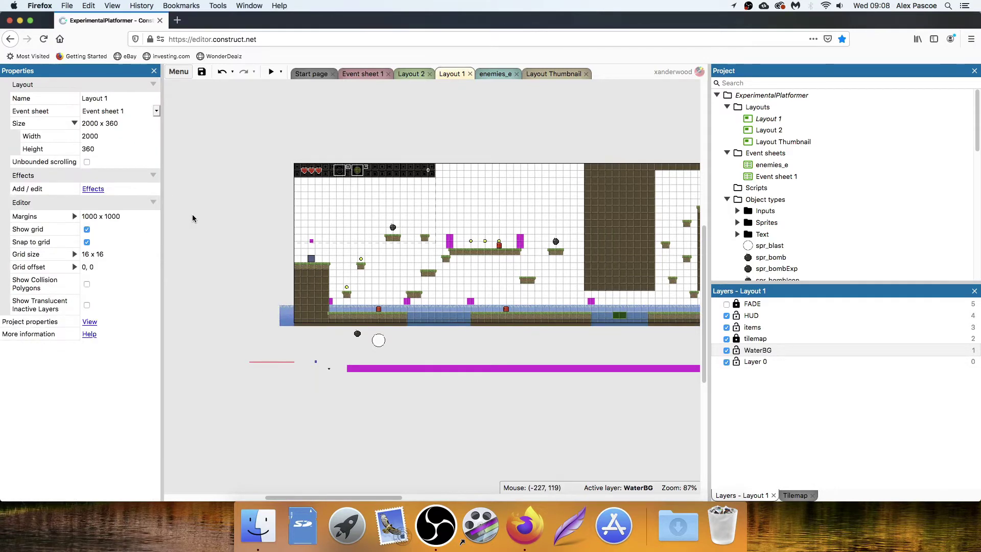
Inspect the properties of the player sprite and the water tiled background, leaving both deselected.
{"action": "left_click", "coordinate": [313, 262]}
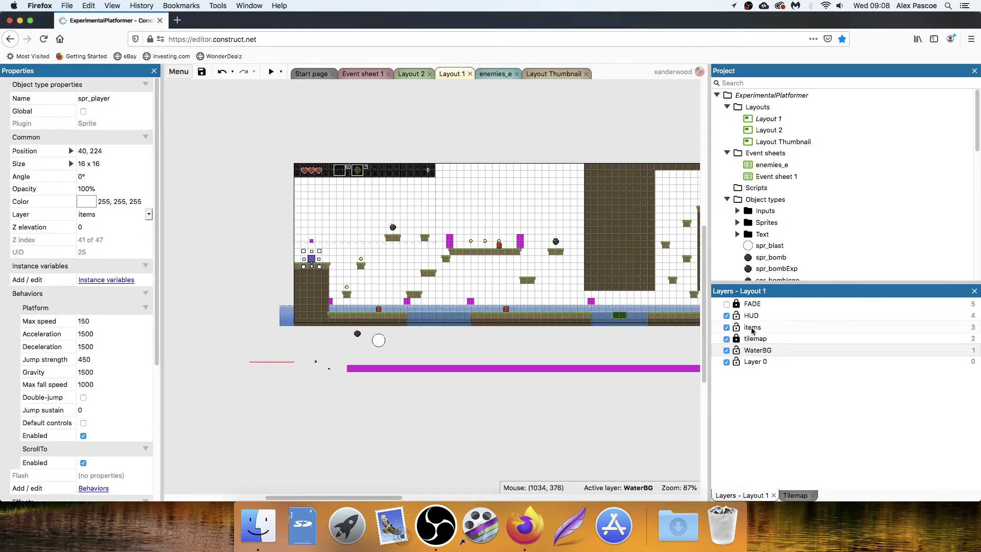
{"action": "left_click", "coordinate": [287, 314]}
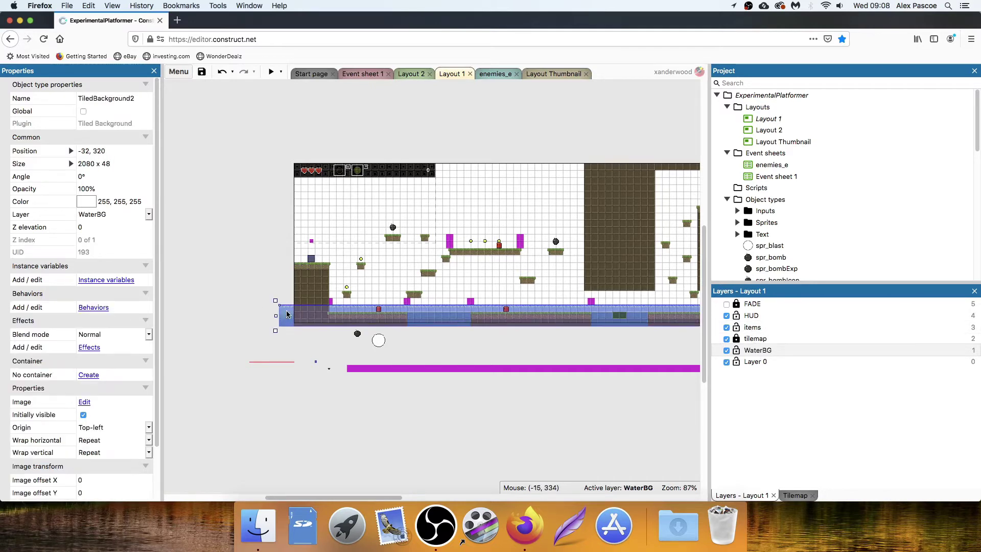
{"action": "left_click", "coordinate": [253, 293]}
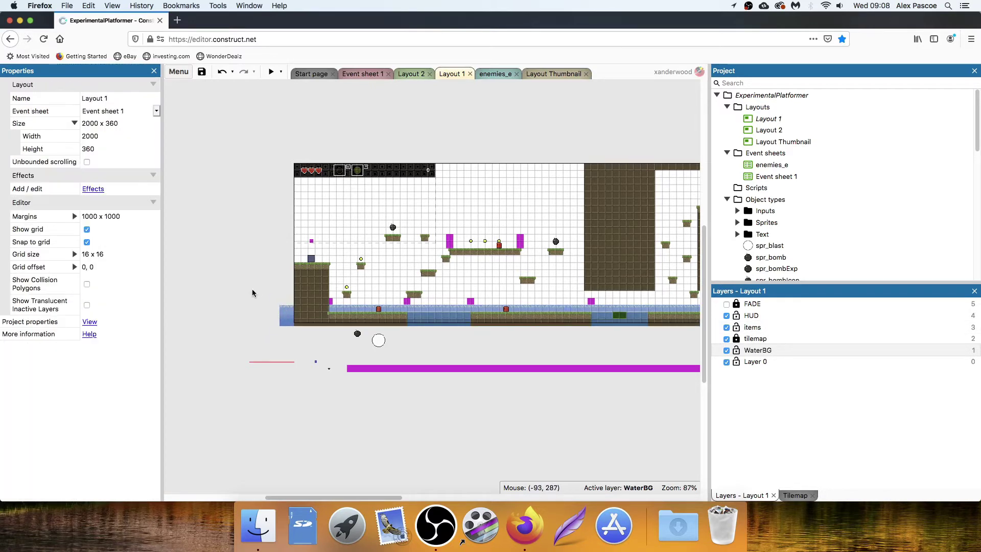
Preview the layout, play around the first platforms and the first water gap to check the water's parallax, and close the preview.
{"action": "left_click", "coordinate": [270, 72]}
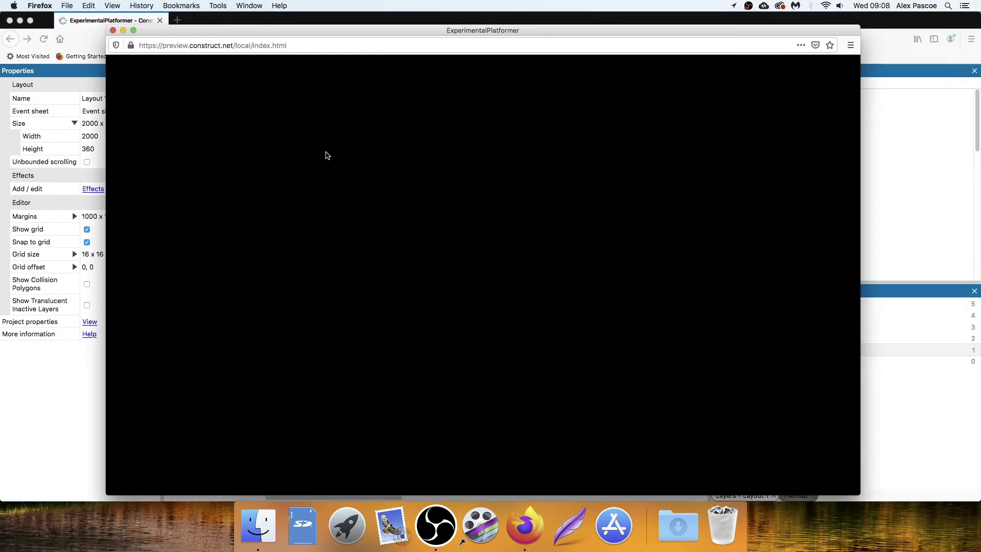
{"action": "key", "text": "Right"}
{"action": "key", "text": "Left"}
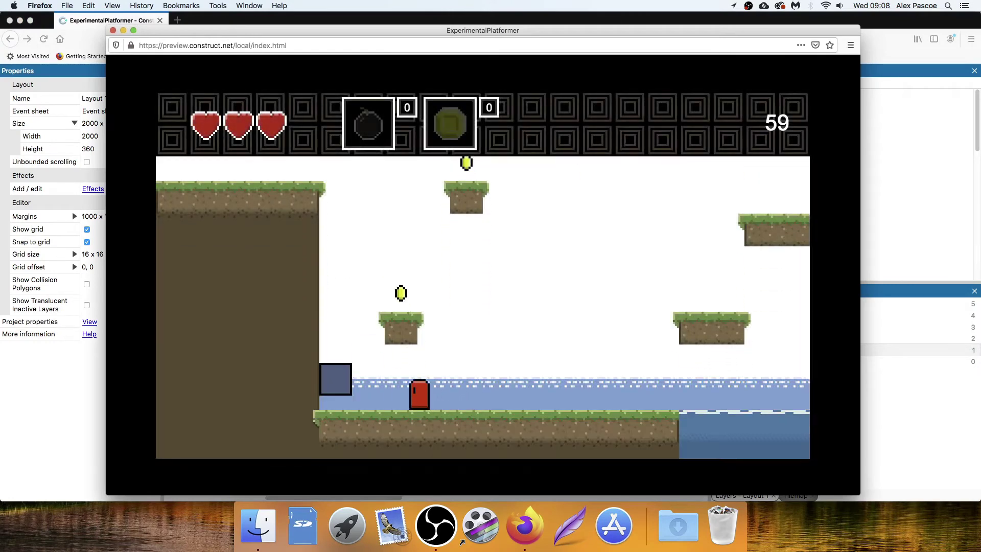
{"action": "key", "text": "Right"}
{"action": "key", "text": "Up"}
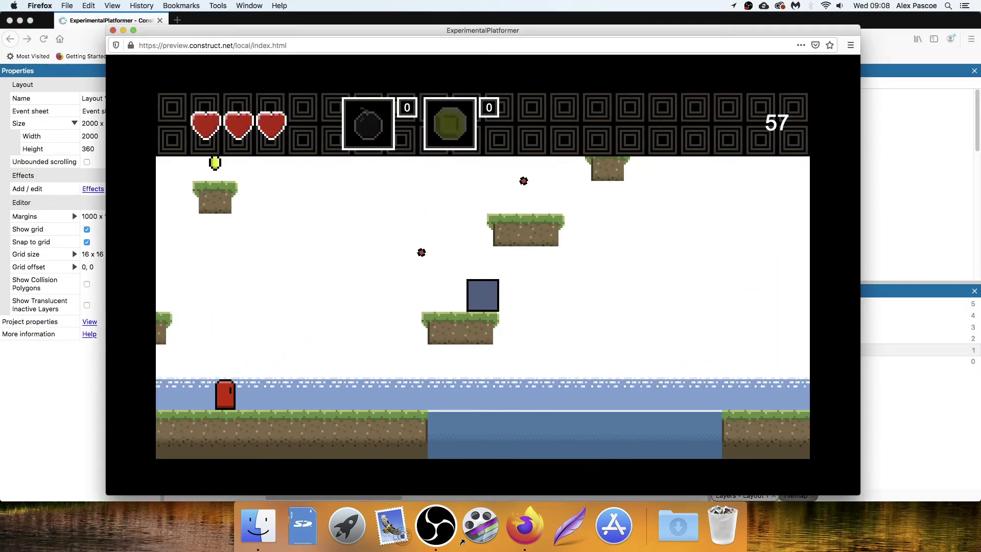
{"action": "key", "text": "Up"}
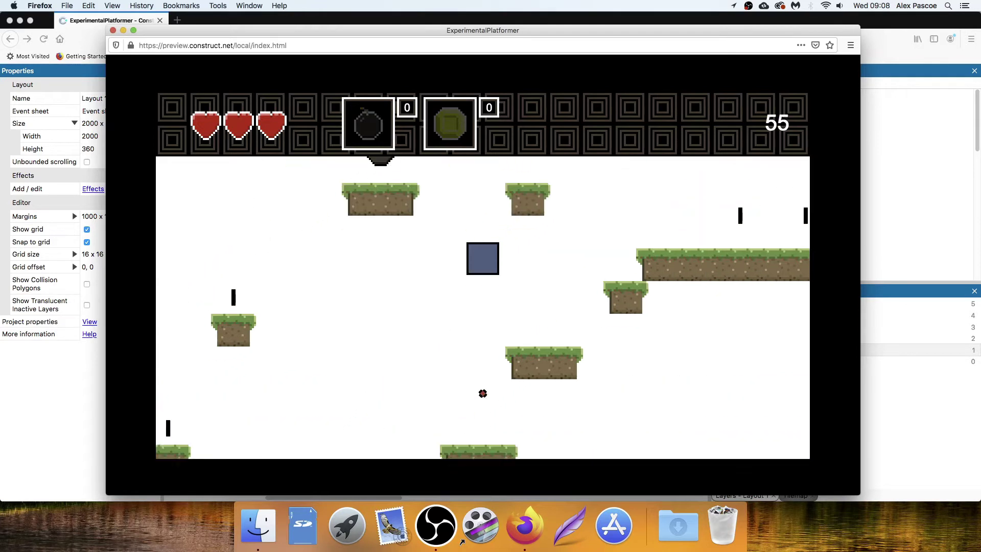
{"action": "key", "text": "Up"}
{"action": "key", "text": "Left"}
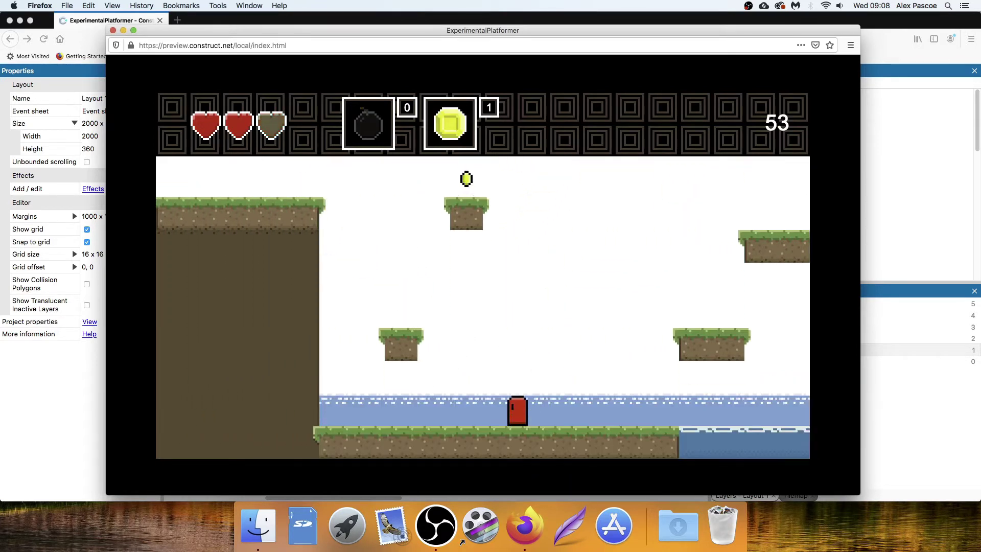
{"action": "key", "text": "Right"}
{"action": "key", "text": "Up"}
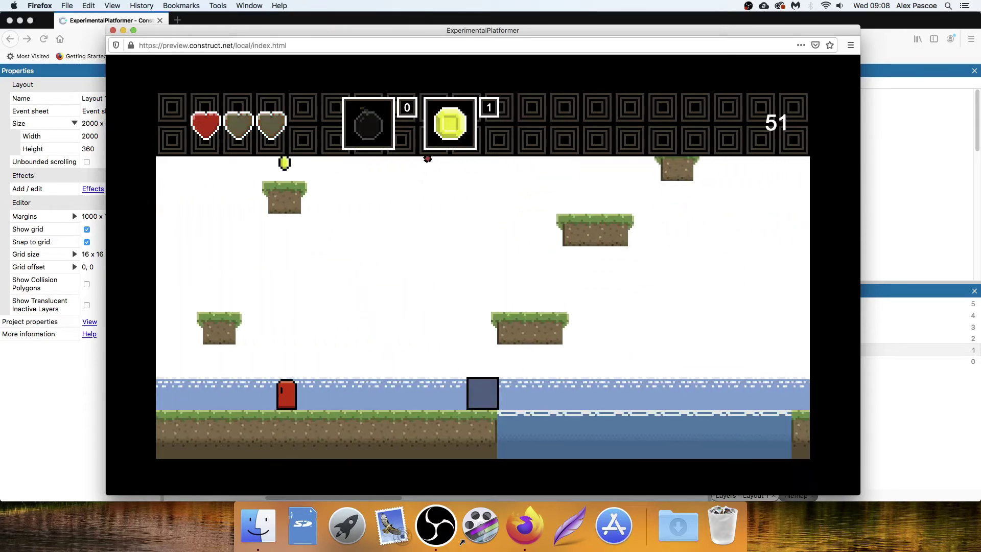
{"action": "key", "text": "Right"}
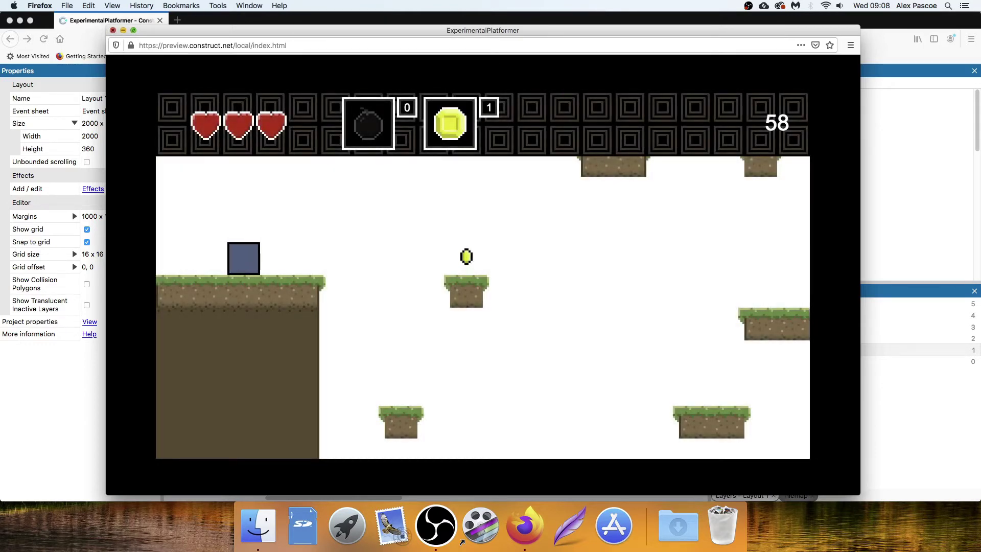
{"action": "left_click", "coordinate": [112, 30]}
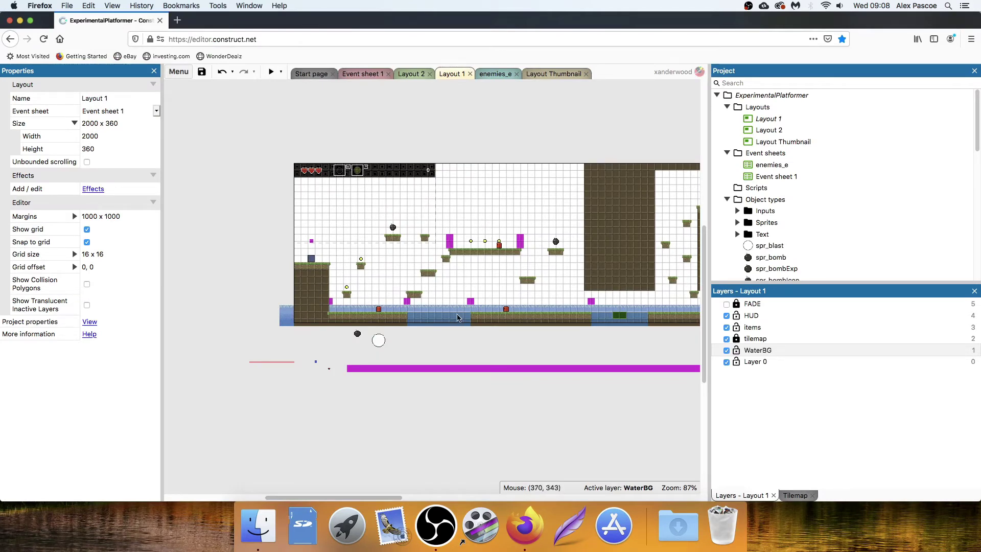
Add a layer named hillsBG to Layout 1 and place it between WaterBG and Layer 0.
{"action": "scroll", "coordinate": [426, 294], "scroll_direction": "up", "scroll_amount": 5, "text": "ctrl"}
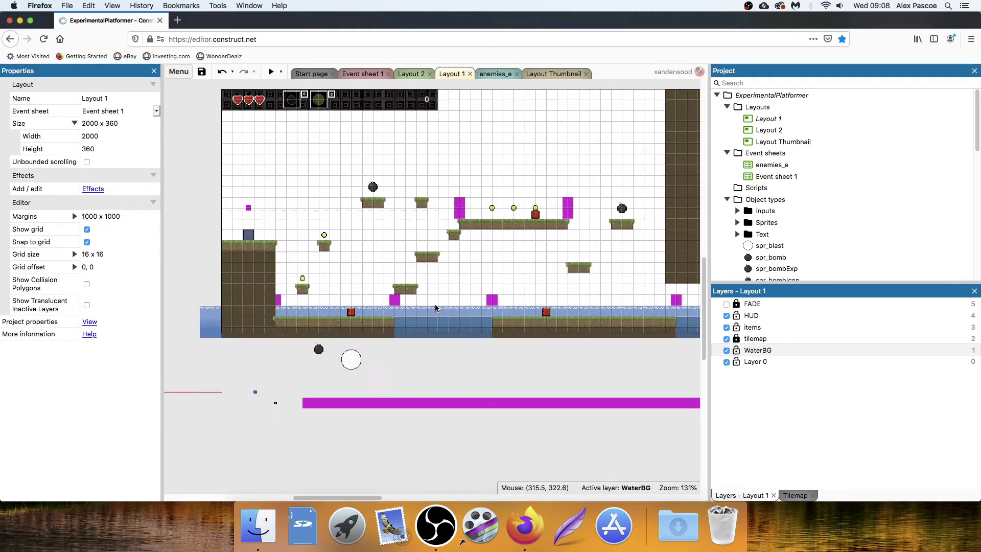
{"action": "scroll", "coordinate": [422, 311], "scroll_direction": "down", "scroll_amount": 1, "text": "ctrl"}
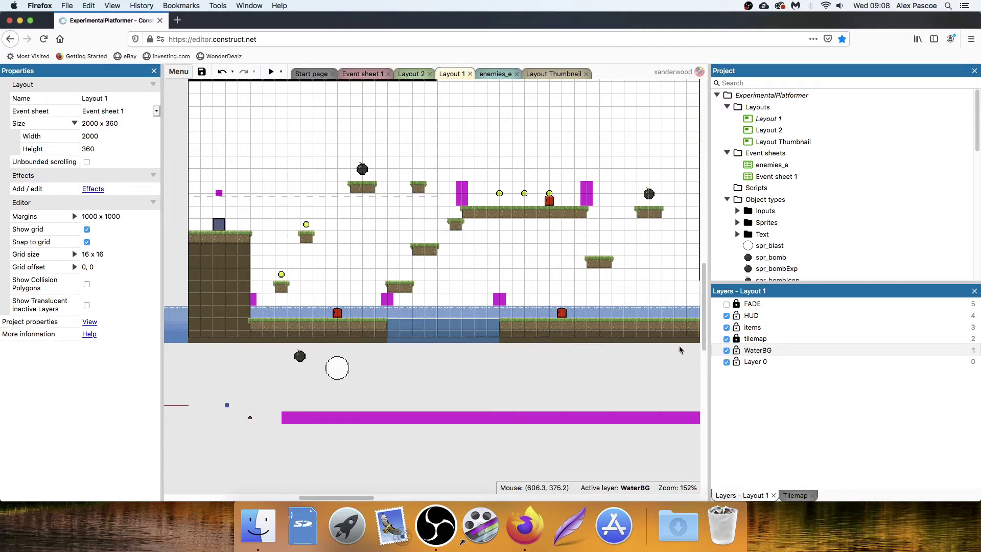
{"action": "left_click", "coordinate": [751, 362]}
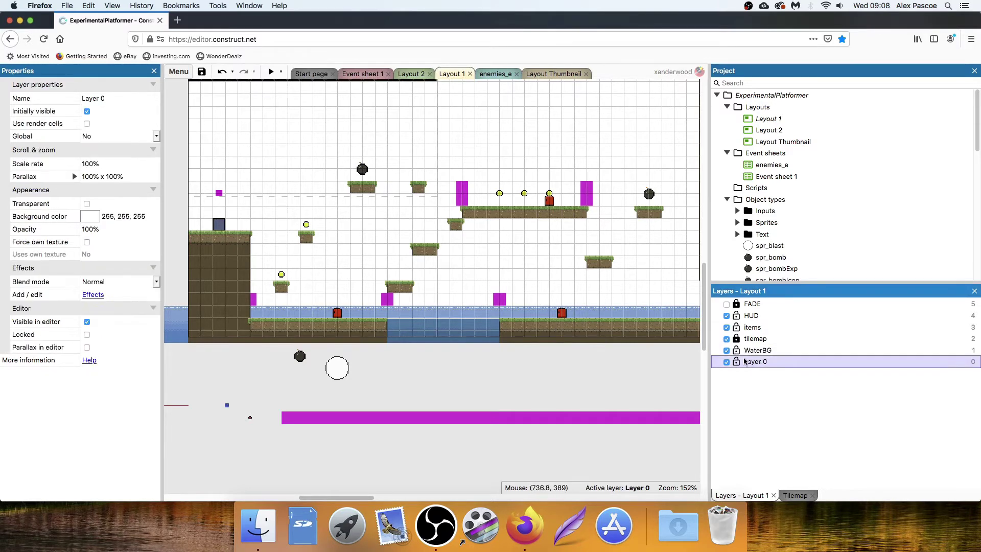
{"action": "right_click", "coordinate": [750, 361]}
{"action": "left_click", "coordinate": [782, 225]}
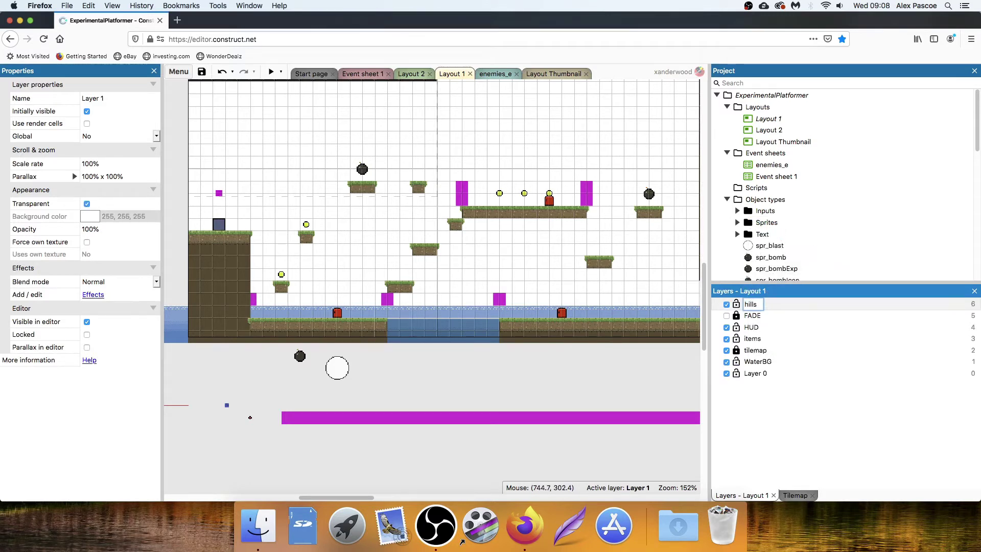
{"action": "key", "text": "Return"}
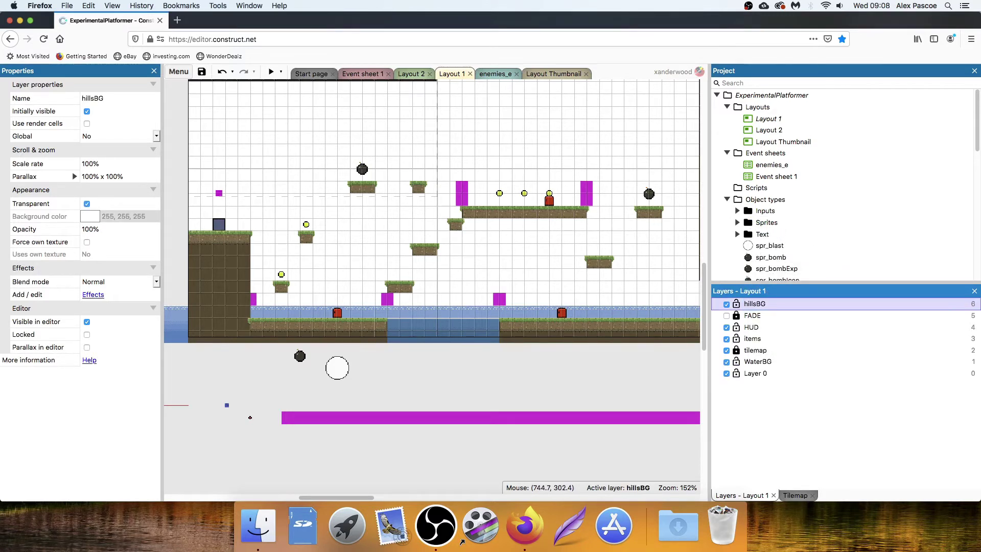
{"action": "left_click_drag", "start_coordinate": [757, 306], "coordinate": [756, 368]}
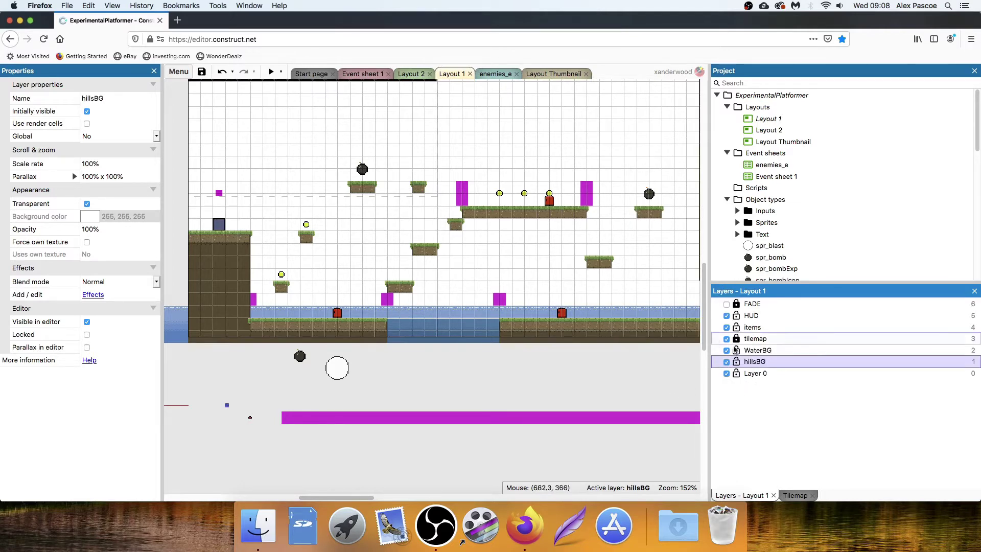
Insert a new Tiled Background object on the hillsBG layer, in the empty area below the level.
{"action": "left_click", "coordinate": [546, 353]}
{"action": "left_click", "coordinate": [507, 362]}
{"action": "double_click", "coordinate": [507, 362]}
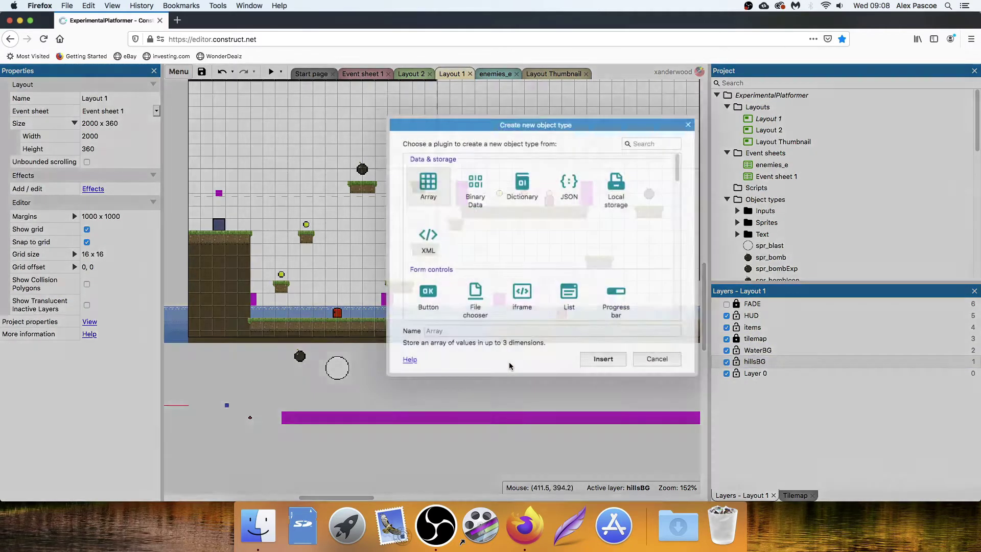
{"action": "scroll", "coordinate": [562, 262], "scroll_direction": "down", "scroll_amount": 10}
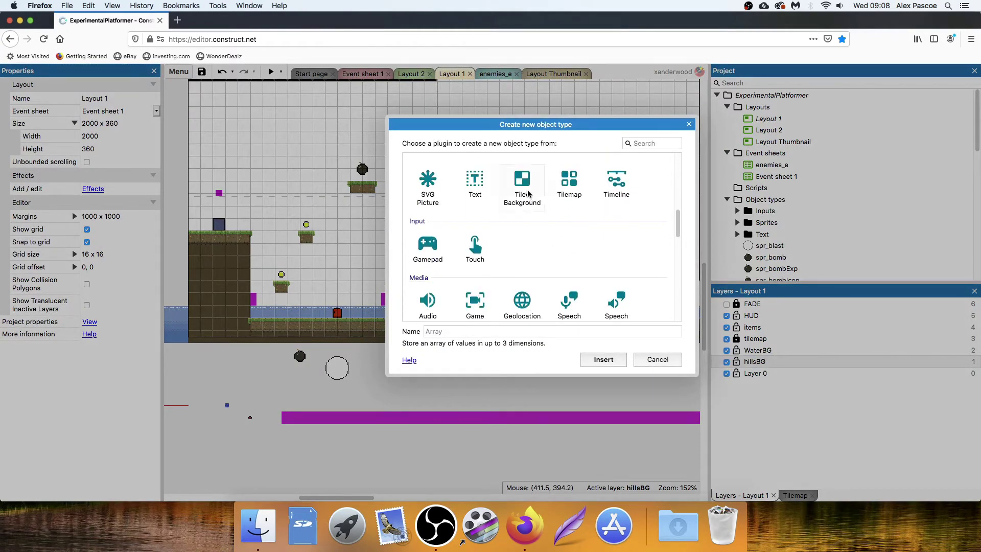
{"action": "left_click", "coordinate": [522, 182]}
{"action": "double_click", "coordinate": [525, 182]}
{"action": "left_click", "coordinate": [517, 247]}
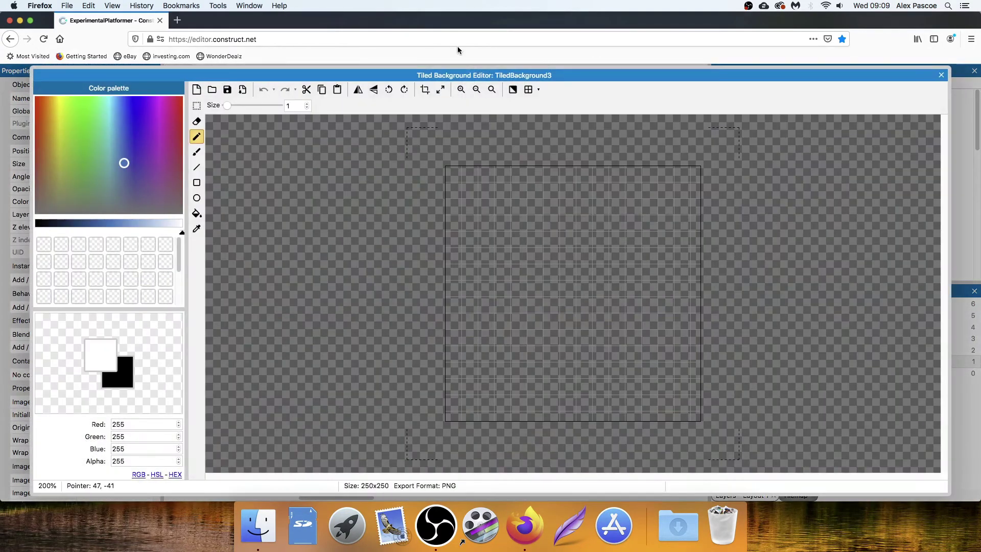
Resize the tiled background's image canvas to 160 pixels wide and 48 pixels high.
{"action": "left_click", "coordinate": [441, 90]}
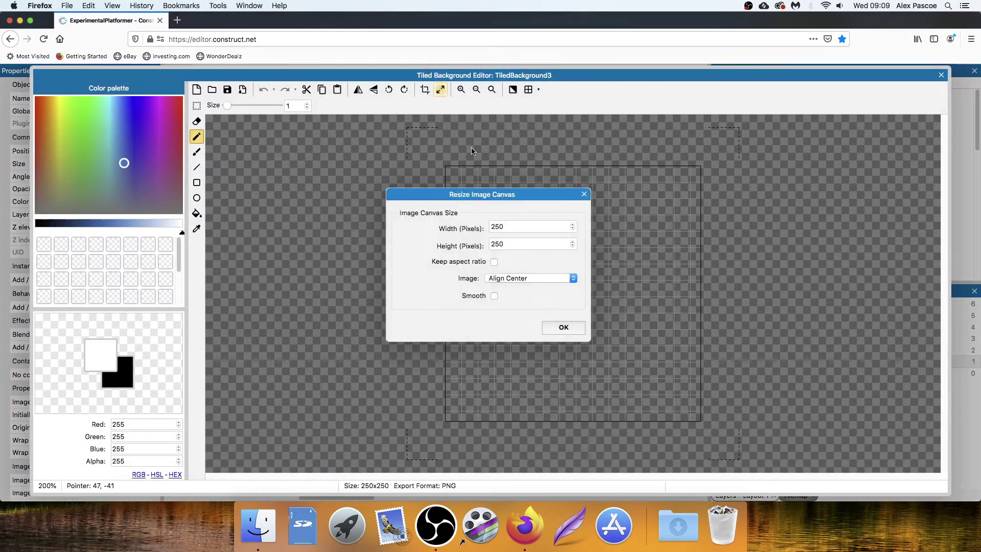
{"action": "double_click", "coordinate": [508, 244]}
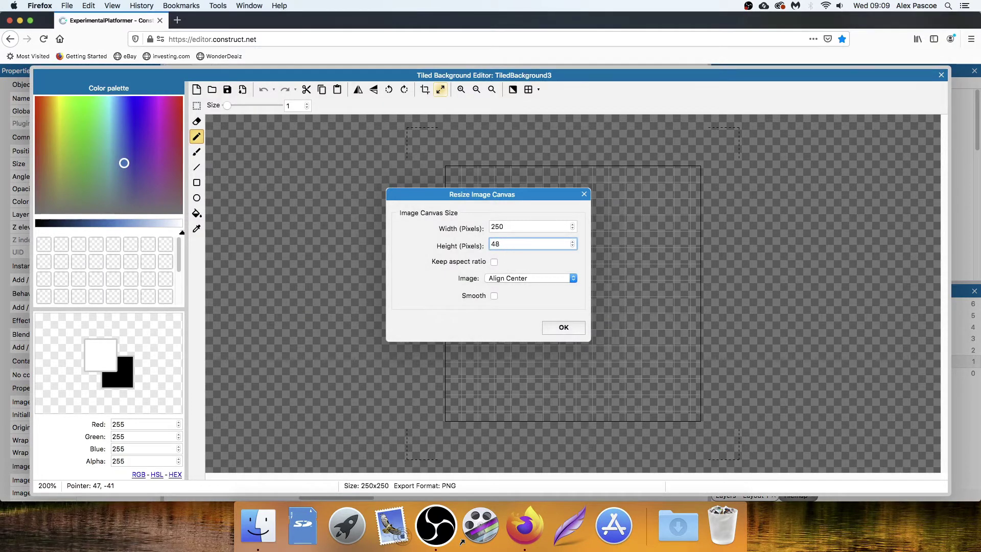
{"action": "double_click", "coordinate": [517, 227]}
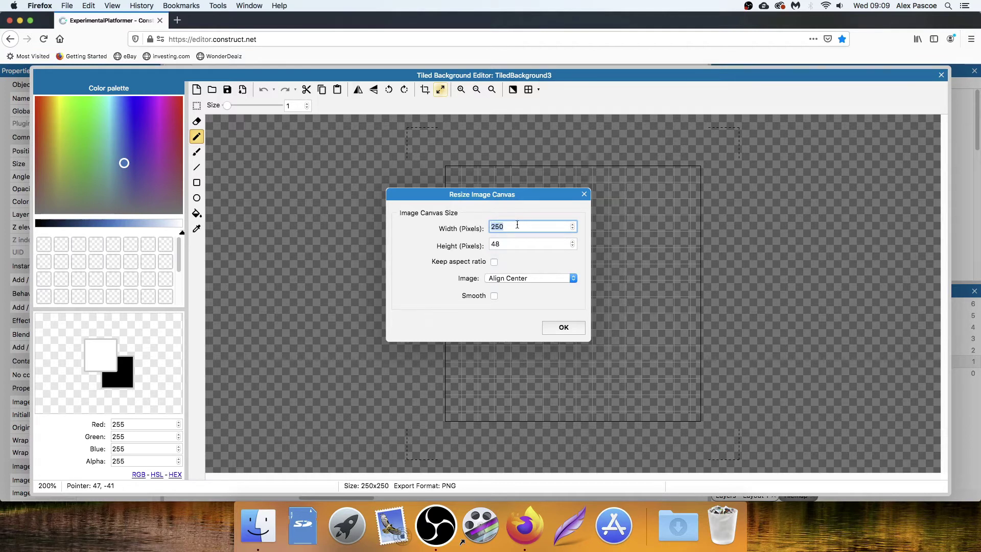
{"action": "type", "text": "160"}
{"action": "key", "text": "Return"}
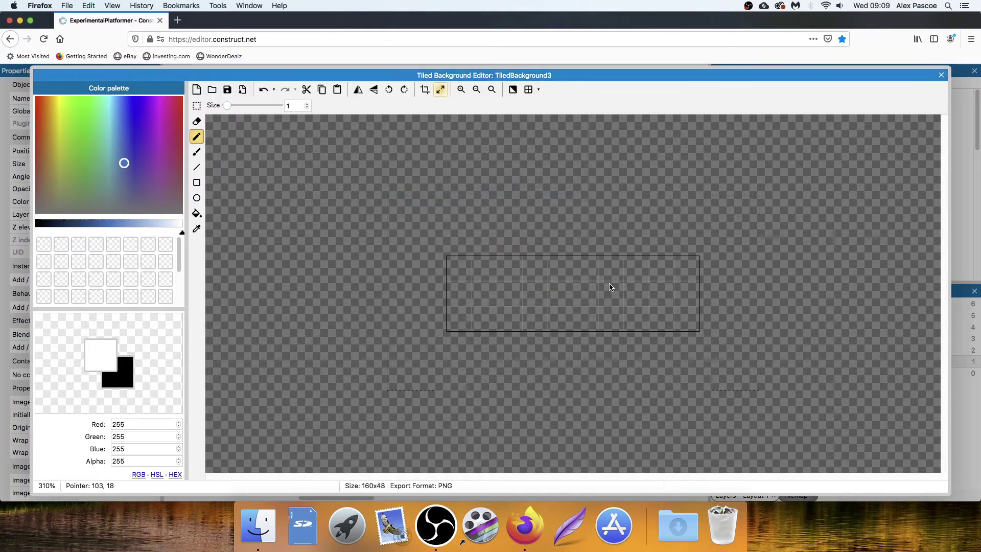
Set up the Brush tool with size 72 and hardness 1, leaving smoothing off.
{"action": "scroll", "coordinate": [611, 288], "scroll_direction": "up", "scroll_amount": 2}
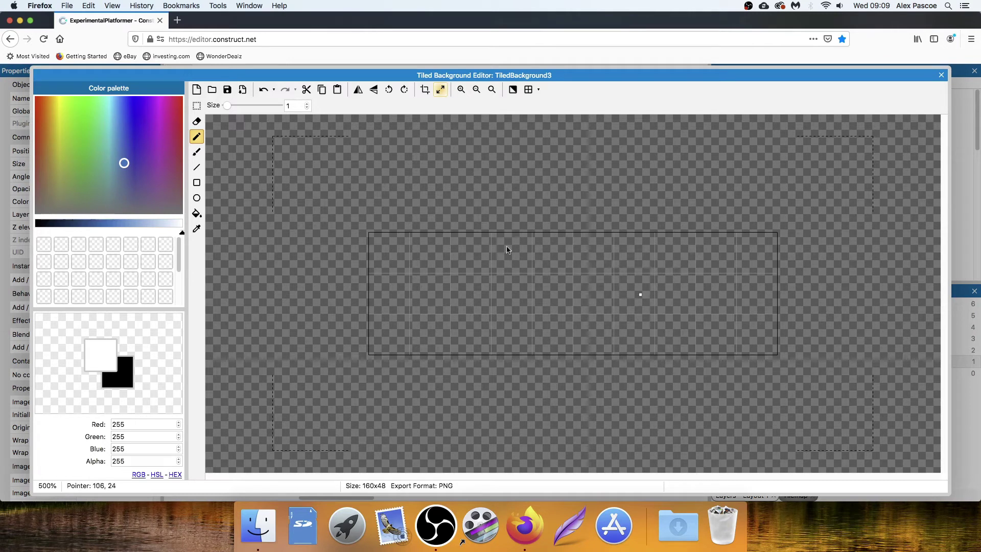
{"action": "left_click", "coordinate": [197, 151]}
{"action": "mouse_move", "coordinate": [227, 105]}
{"action": "left_mouse_down"}
{"action": "mouse_move", "coordinate": [266, 106]}
{"action": "mouse_move", "coordinate": [252, 106]}
{"action": "left_mouse_up"}
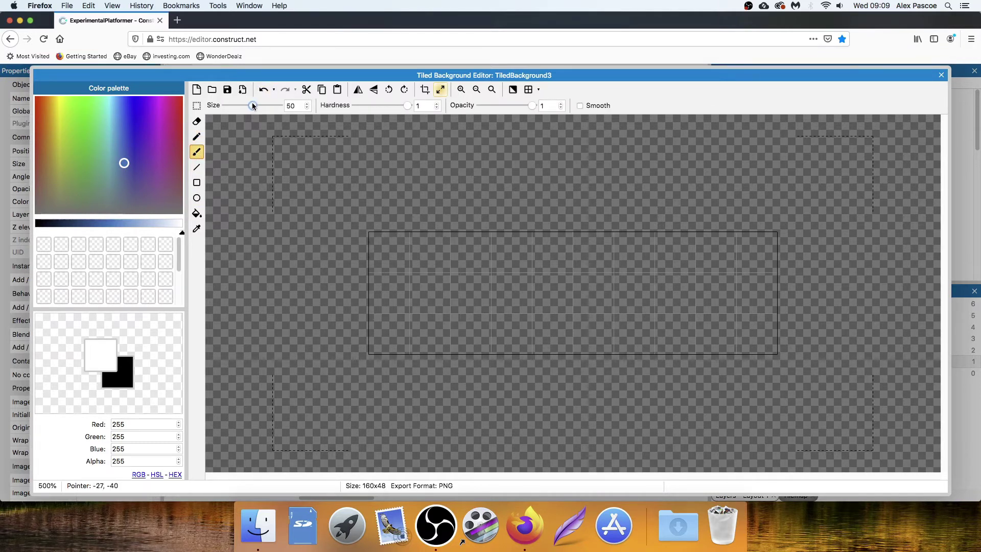
{"action": "left_click", "coordinate": [407, 105]}
{"action": "left_click", "coordinate": [580, 106]}
{"action": "left_click", "coordinate": [580, 106]}
{"action": "left_click_drag", "start_coordinate": [254, 106], "coordinate": [255, 108]}
Try a light green of RGB 172, 197, 145 with one dab in the canvas's lower-left corner, and undo the dab.
{"action": "left_click_drag", "start_coordinate": [84, 165], "coordinate": [77, 168]}
{"action": "left_click", "coordinate": [153, 226]}
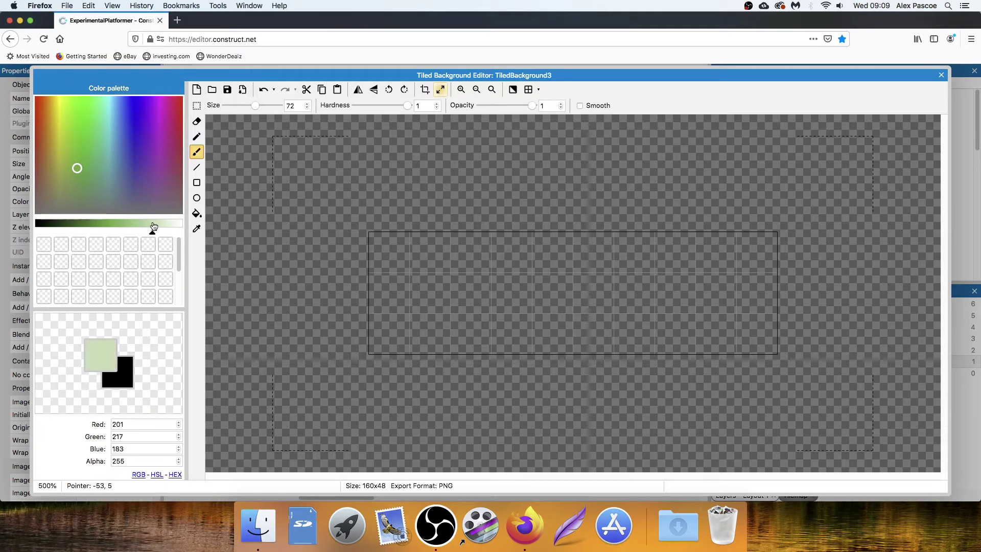
{"action": "left_click_drag", "start_coordinate": [153, 226], "coordinate": [136, 227]}
{"action": "left_click", "coordinate": [400, 339]}
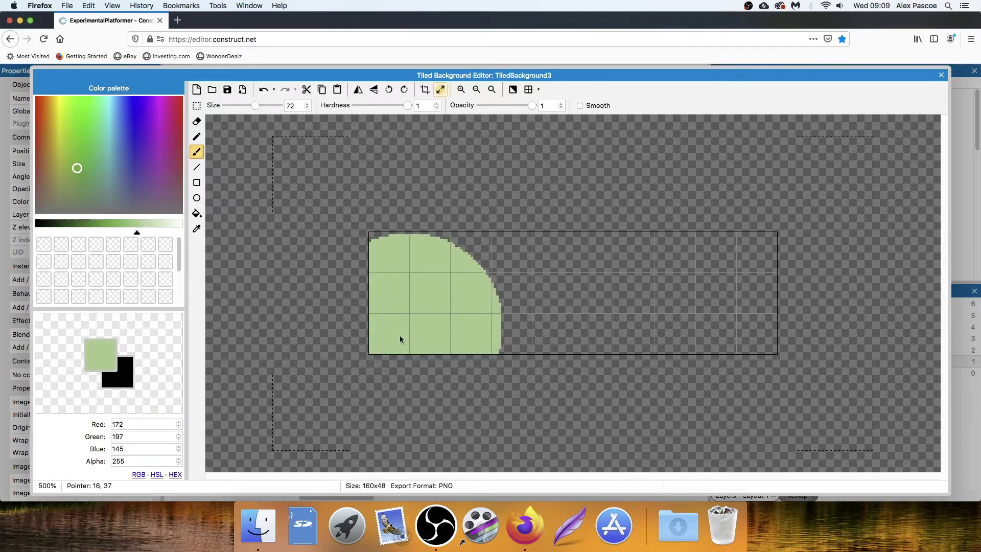
{"action": "key", "text": "super+z"}
Set the brush colour to a greyer green of RGB 178, 194, 168, test it with one dab, and undo the dab.
{"action": "left_click_drag", "start_coordinate": [78, 168], "coordinate": [82, 188]}
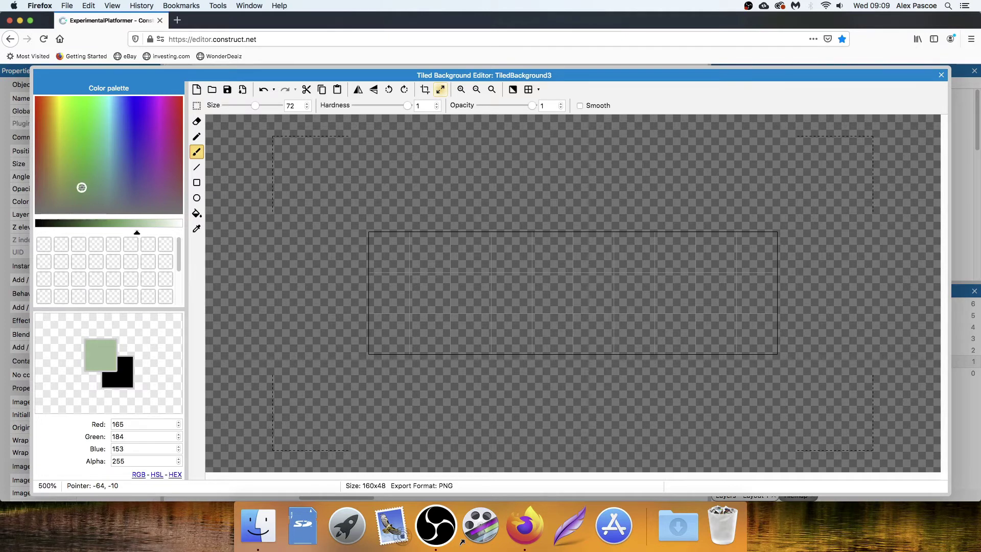
{"action": "left_click_drag", "start_coordinate": [137, 226], "coordinate": [143, 226]}
{"action": "left_click", "coordinate": [408, 332]}
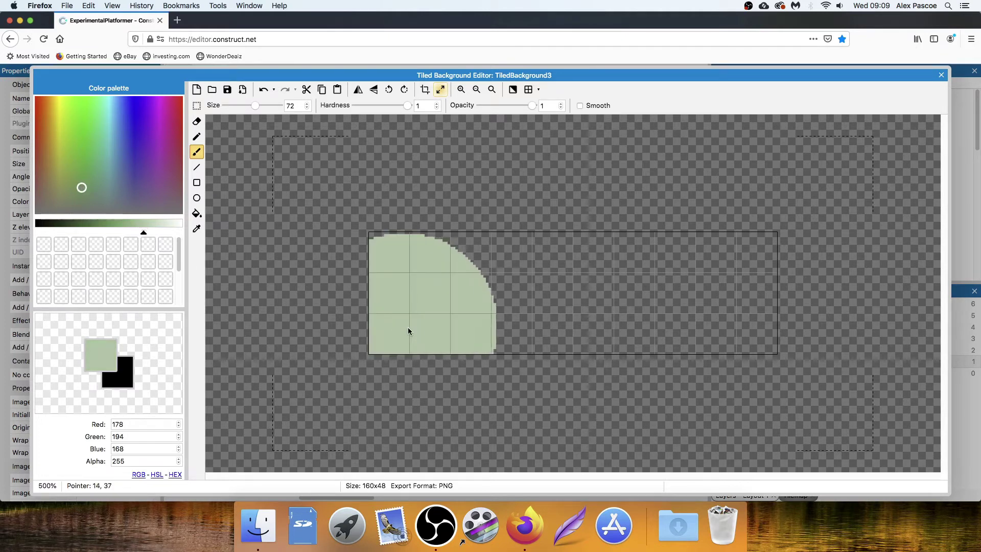
{"action": "key", "text": "super+z"}
Try lower placements for the first hill dab just below the canvas's bottom edge, undoing each attempt.
{"action": "left_click", "coordinate": [440, 372]}
{"action": "key", "text": "super+z"}
{"action": "left_click", "coordinate": [416, 366]}
{"action": "key", "text": "super+z"}
Paint three round hills with brush dabs just below the canvas's bottom edge, one at each corner and one in the middle.
{"action": "left_click", "coordinate": [429, 364]}
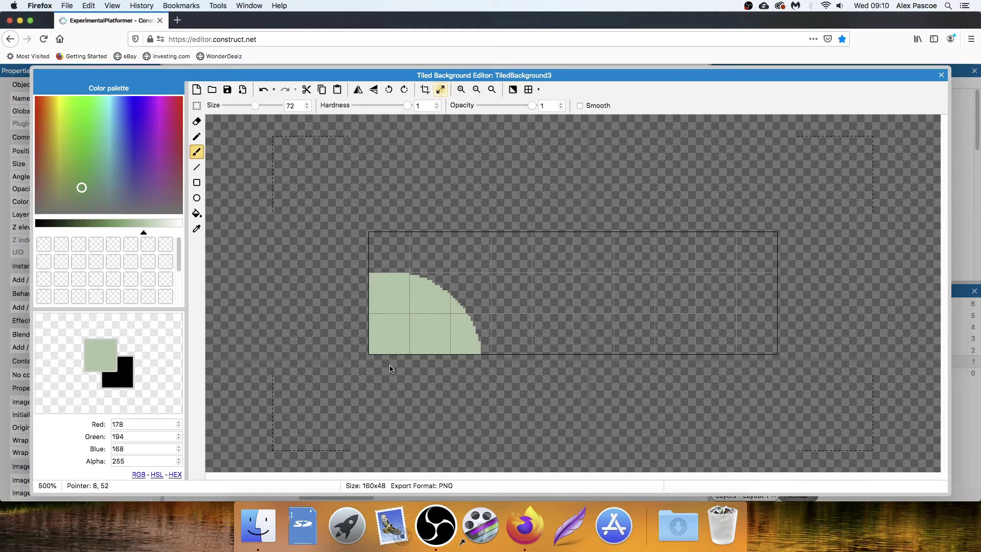
{"action": "left_click", "coordinate": [391, 368]}
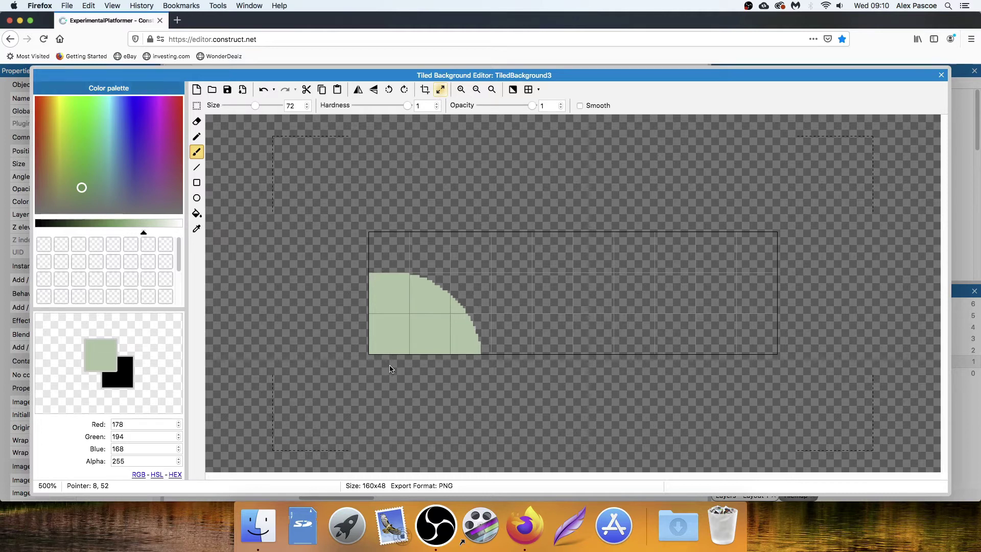
{"action": "left_click", "coordinate": [758, 369]}
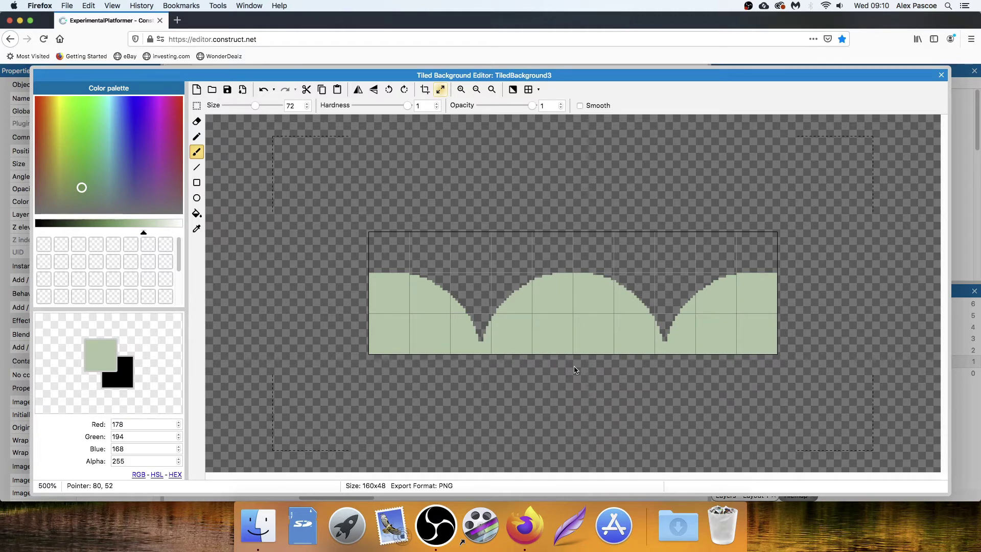
Set the brush colour to a darker green of RGB 167, 186, 155 and paint the middle and right hills just inside their lighter edges.
{"action": "left_click", "coordinate": [139, 228]}
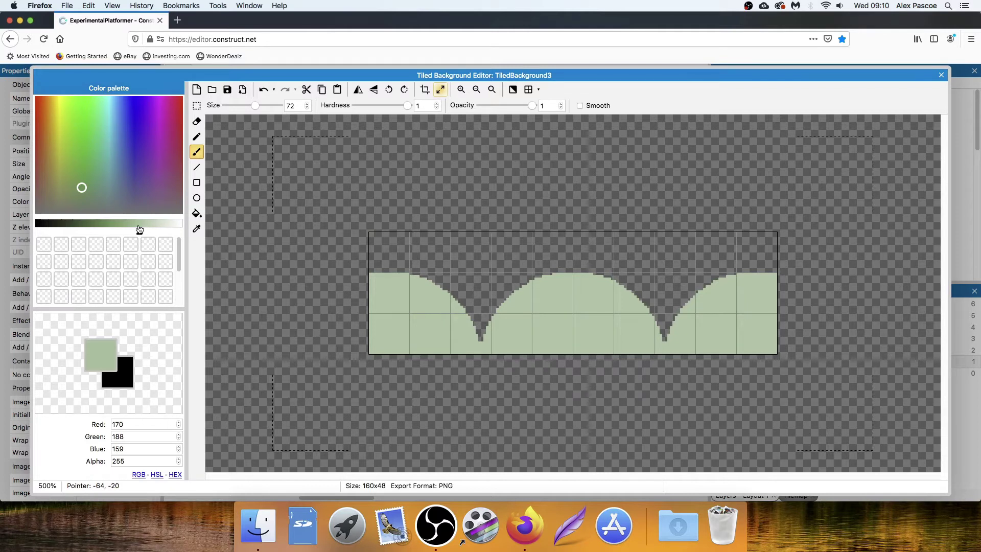
{"action": "left_click", "coordinate": [138, 229]}
{"action": "left_click_drag", "start_coordinate": [376, 347], "coordinate": [378, 384]}
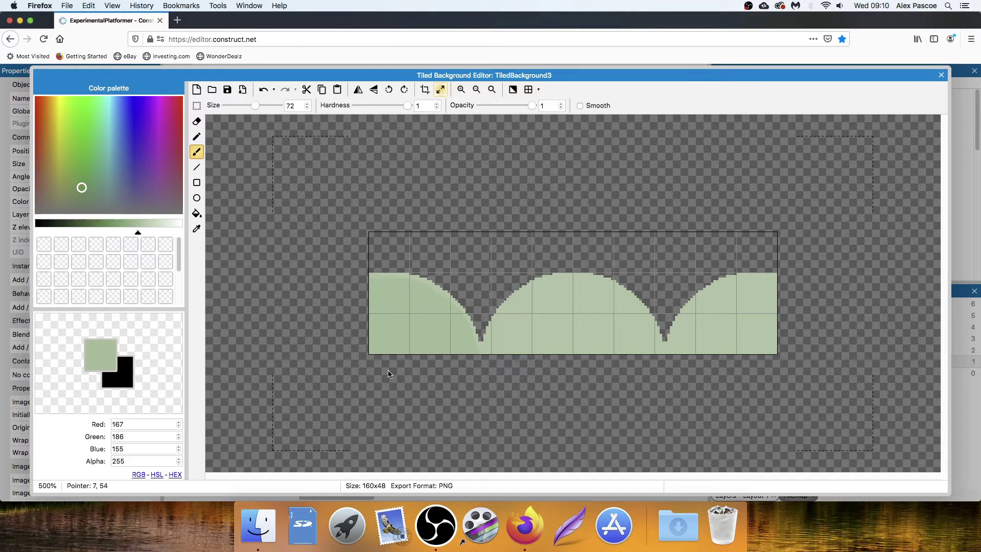
{"action": "left_click_drag", "start_coordinate": [386, 372], "coordinate": [767, 366]}
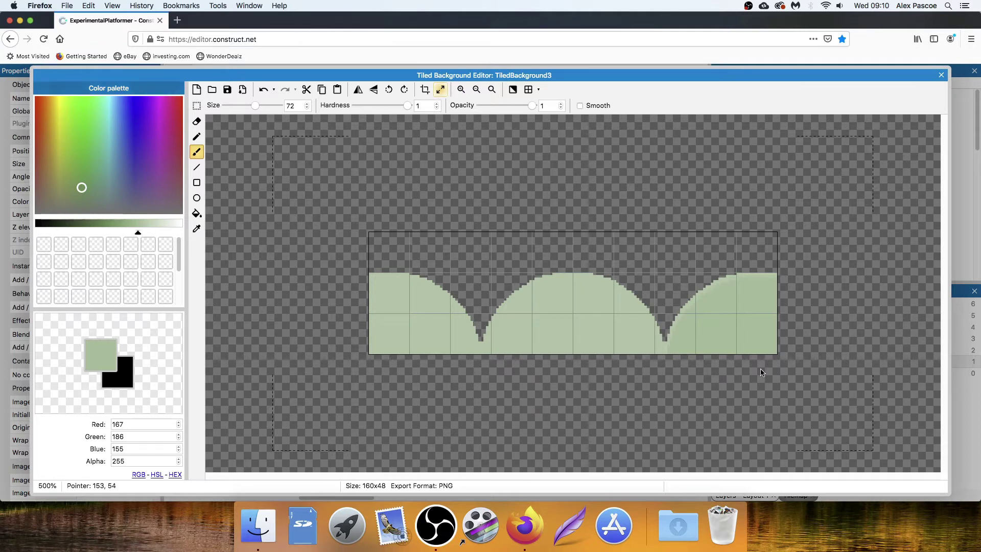
{"action": "left_click_drag", "start_coordinate": [762, 373], "coordinate": [390, 372]}
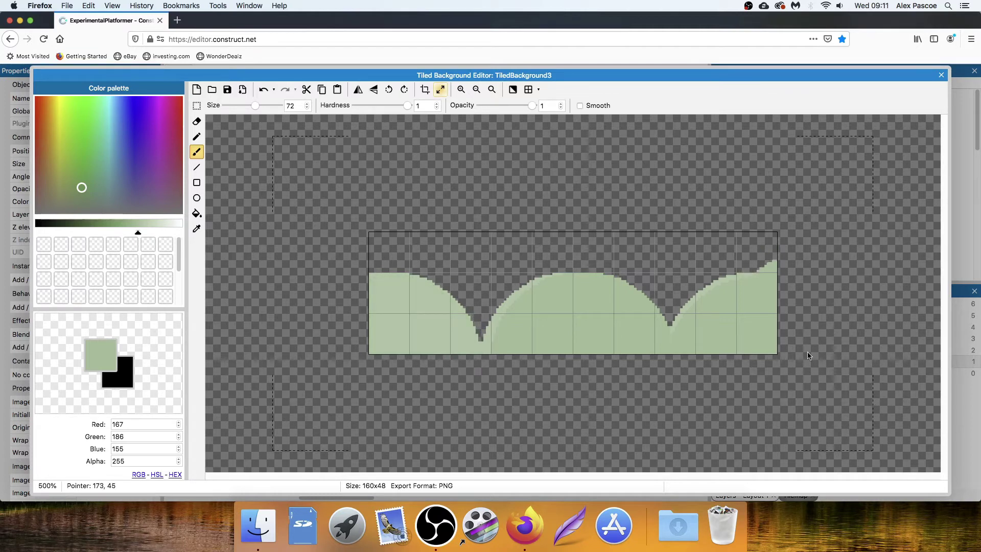
{"action": "key", "text": "ctrl+z"}
Repaint the left hill in the same darker green with the 72-pixel brush, leaving a lighter rim along its slope.
{"action": "left_click", "coordinate": [197, 137]}
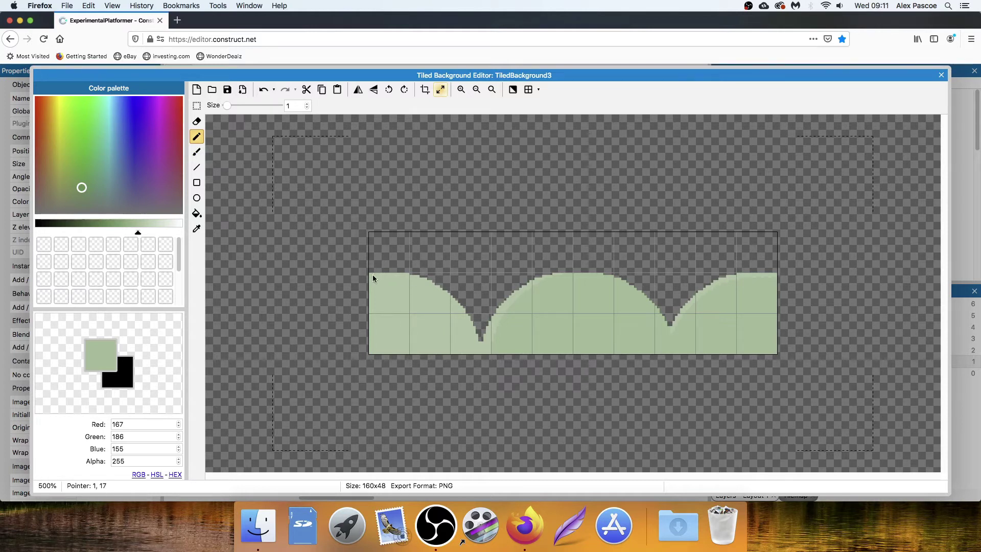
{"action": "left_click", "coordinate": [198, 154]}
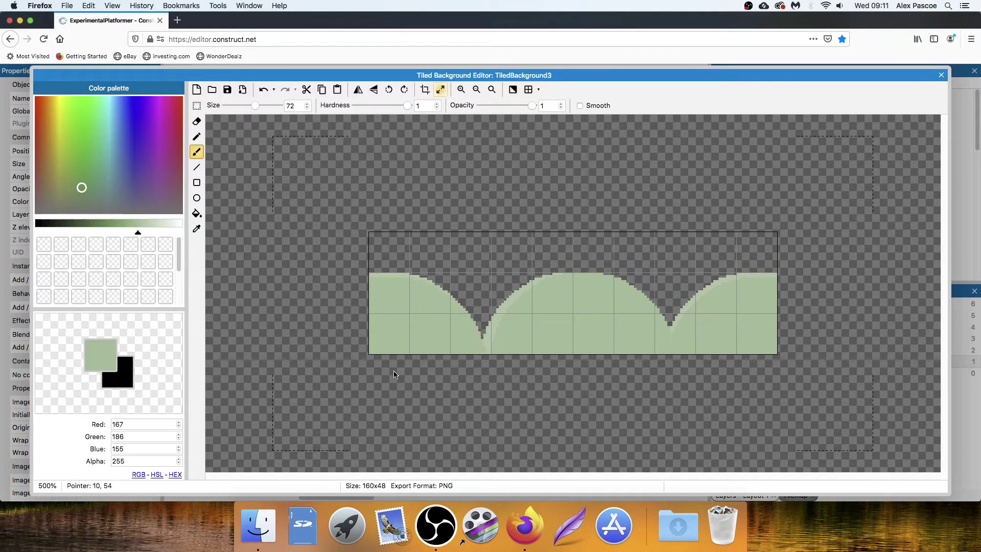
{"action": "left_click", "coordinate": [197, 136]}
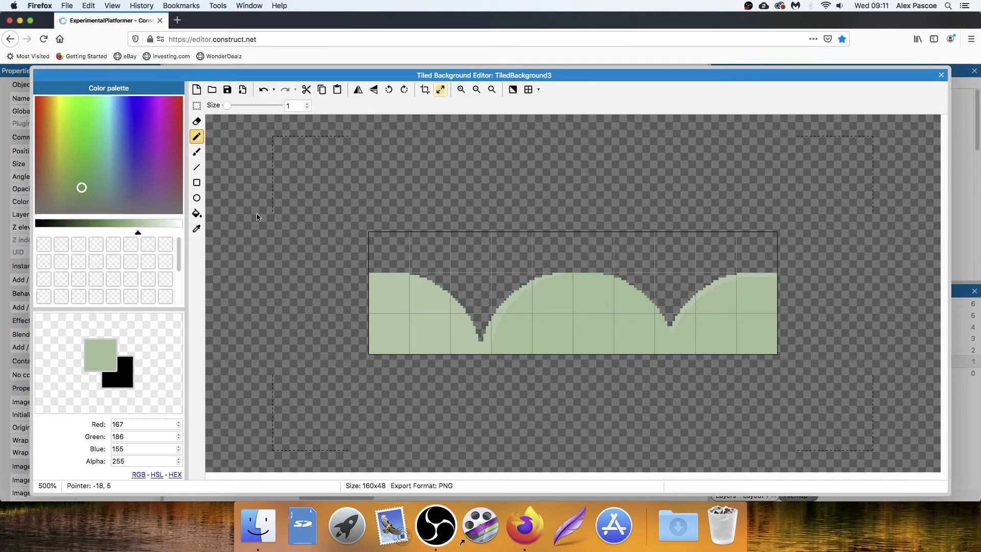
{"action": "left_click", "coordinate": [197, 152]}
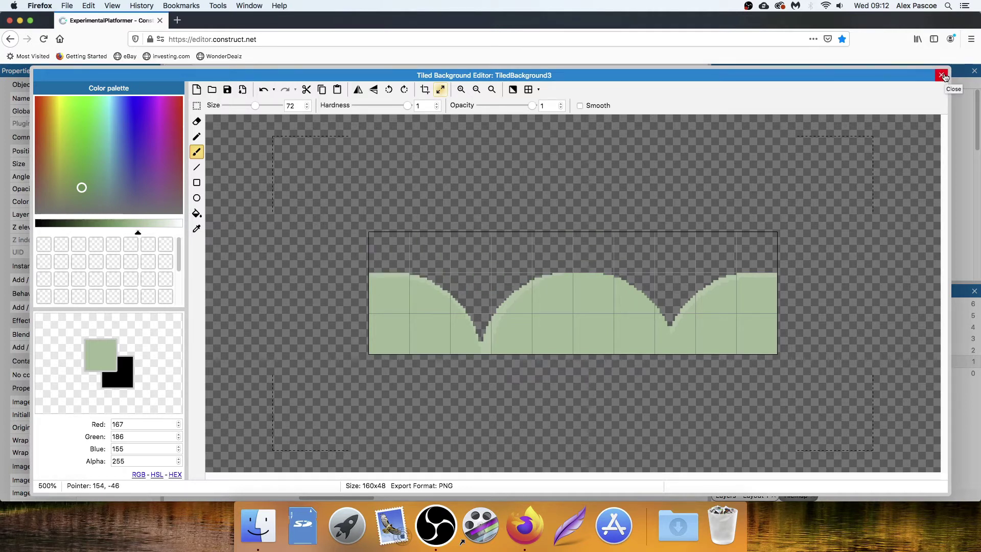
Pencil pale yellow-green highlights of RGB 211, 217, 182 along the hills' upper edges and close the image editor.
{"action": "left_click", "coordinate": [153, 224]}
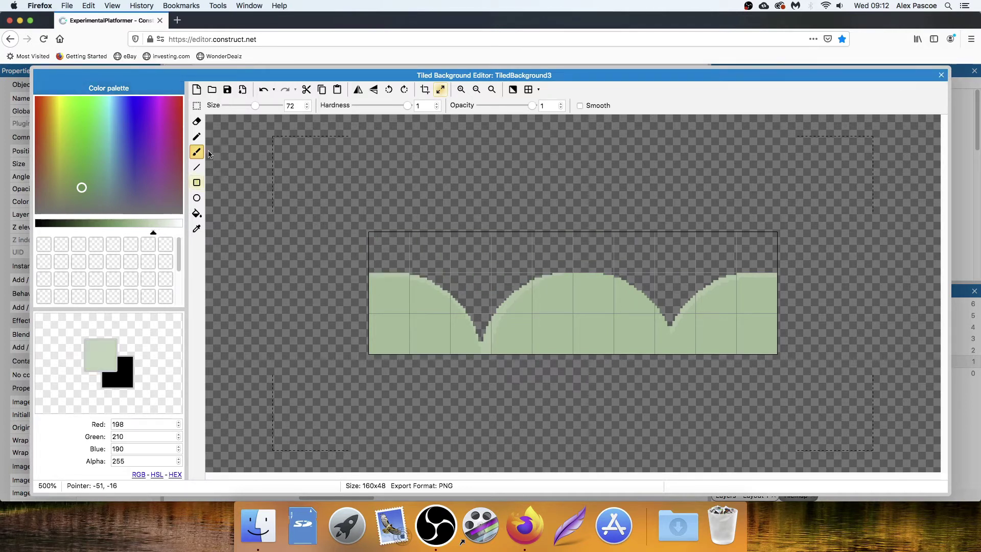
{"action": "left_click", "coordinate": [196, 136]}
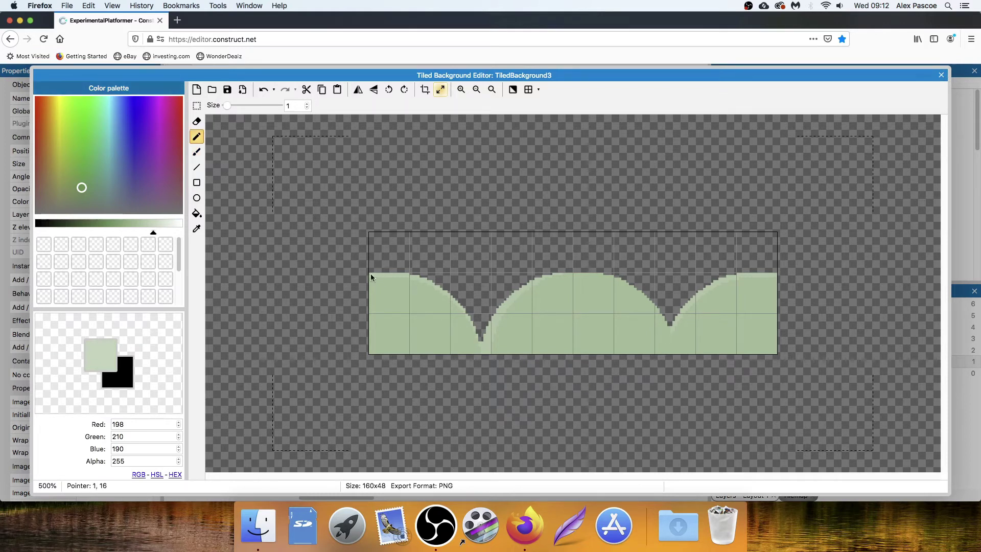
{"action": "left_click_drag", "start_coordinate": [81, 178], "coordinate": [64, 169]}
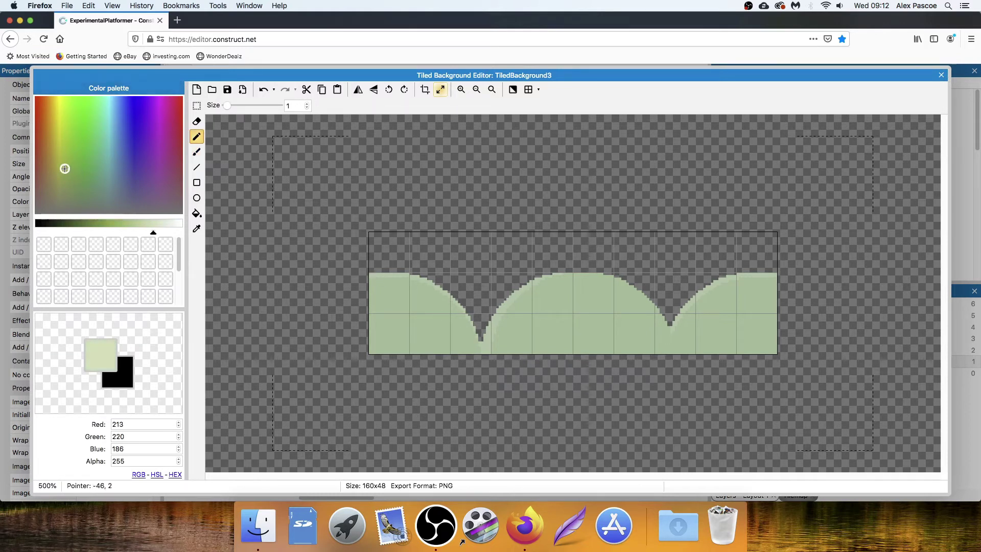
{"action": "left_click", "coordinate": [156, 225]}
{"action": "left_click", "coordinate": [151, 226]}
{"action": "left_click_drag", "start_coordinate": [370, 276], "coordinate": [385, 277]}
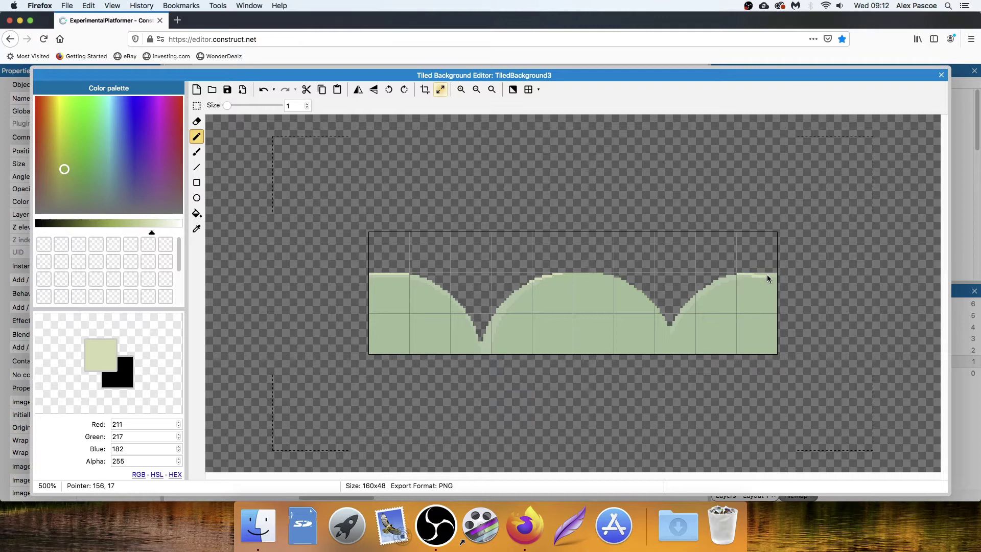
{"action": "key", "text": "super+z"}
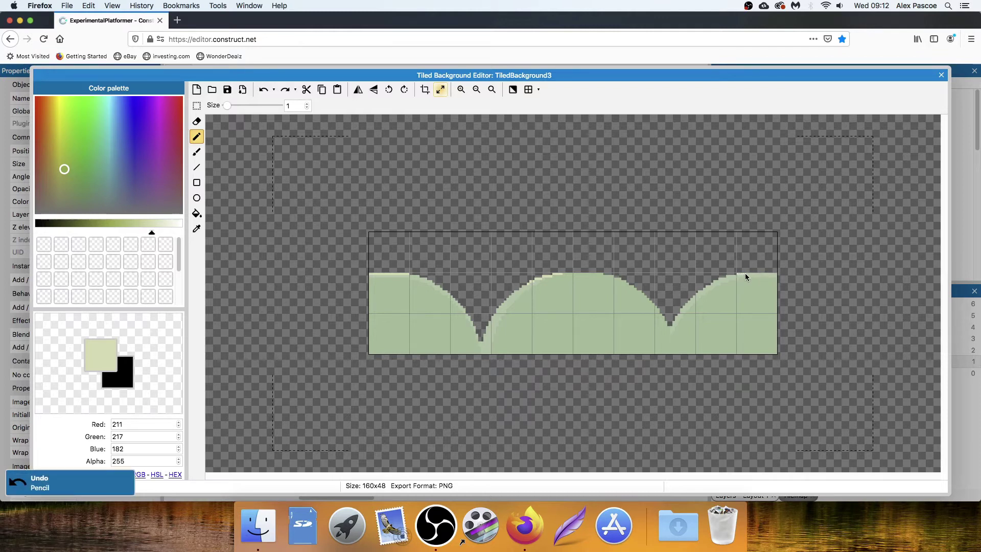
{"action": "left_click_drag", "start_coordinate": [746, 276], "coordinate": [761, 276]}
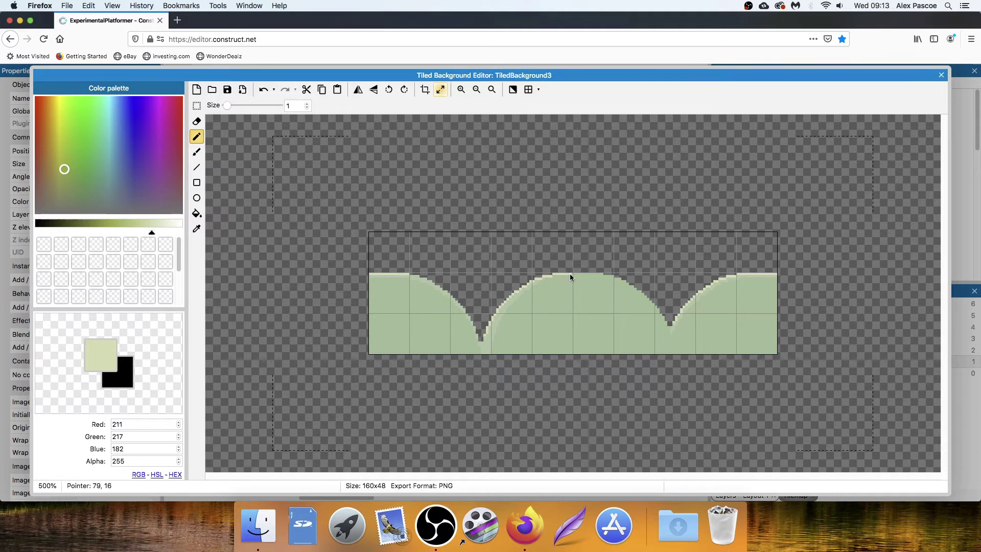
{"action": "left_click", "coordinate": [941, 75]}
Move the hills tiled background to the lower left of the level at position -32, 288.
{"action": "left_click_drag", "start_coordinate": [538, 450], "coordinate": [566, 286]}
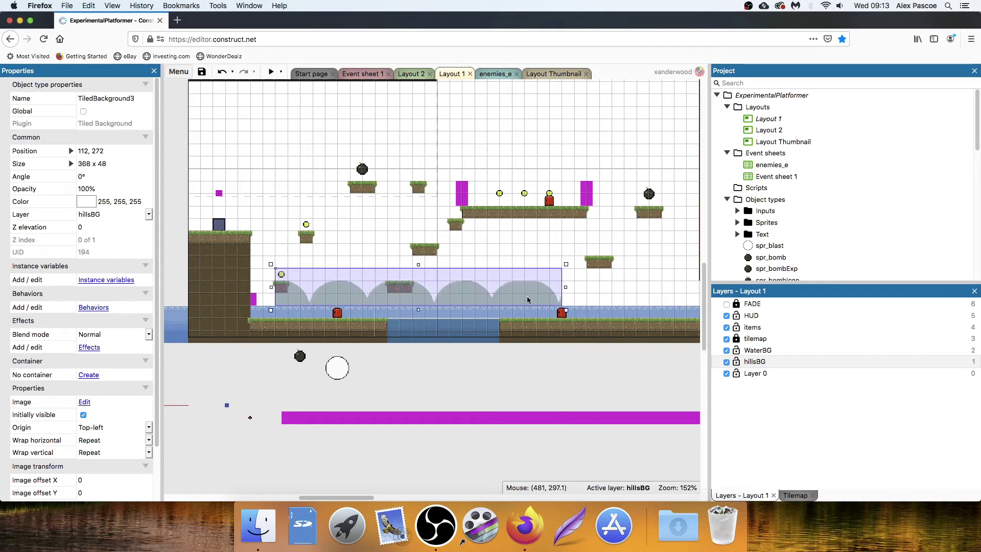
{"action": "scroll", "coordinate": [497, 295], "scroll_direction": "down", "scroll_amount": 3, "text": "ctrl"}
{"action": "left_click_drag", "start_coordinate": [469, 295], "coordinate": [393, 298]}
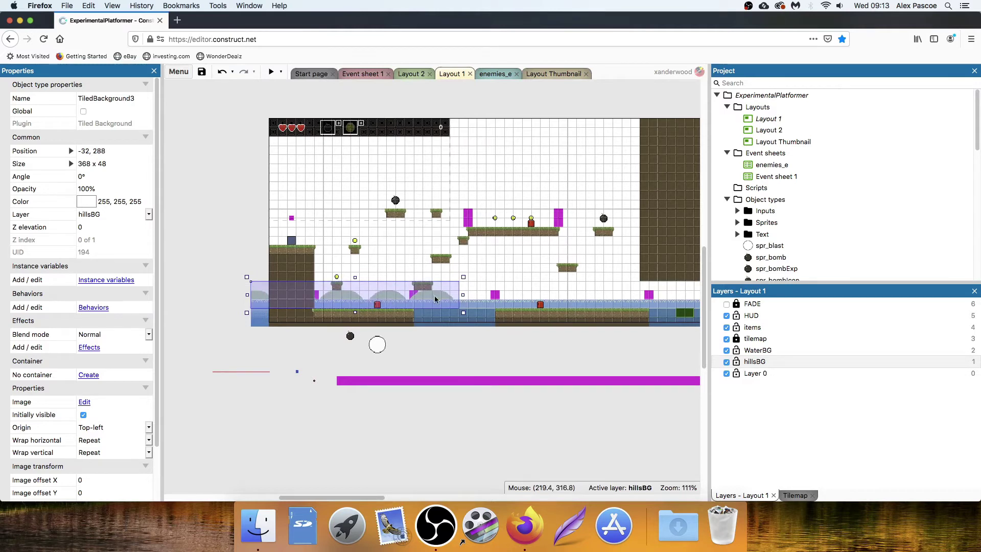
Stretch the hills tiled background across the whole level to a size of 2080 x 48.
{"action": "left_click_drag", "start_coordinate": [463, 296], "coordinate": [609, 295]}
{"action": "scroll", "coordinate": [381, 327], "scroll_direction": "right", "scroll_amount": 6}
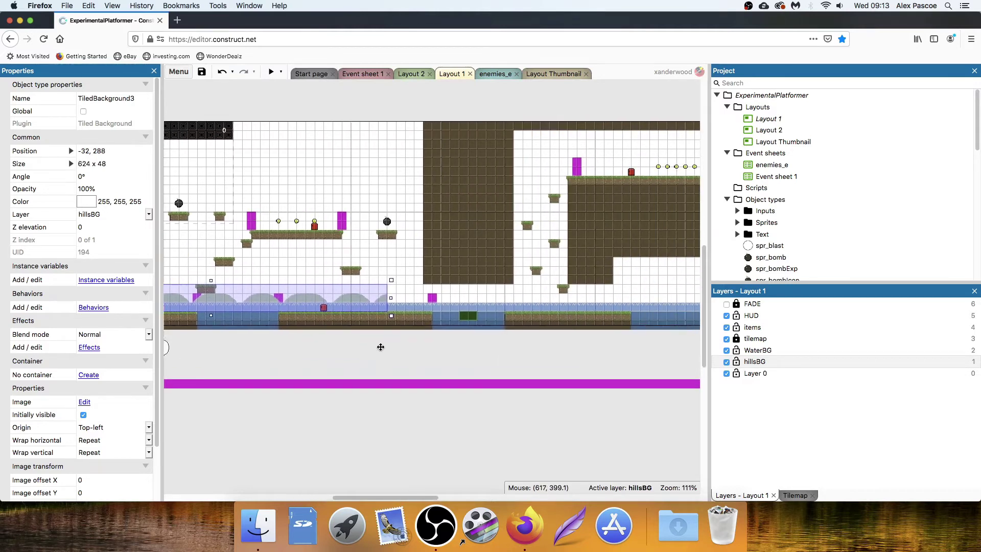
{"action": "left_click_drag", "start_coordinate": [313, 297], "coordinate": [658, 297]}
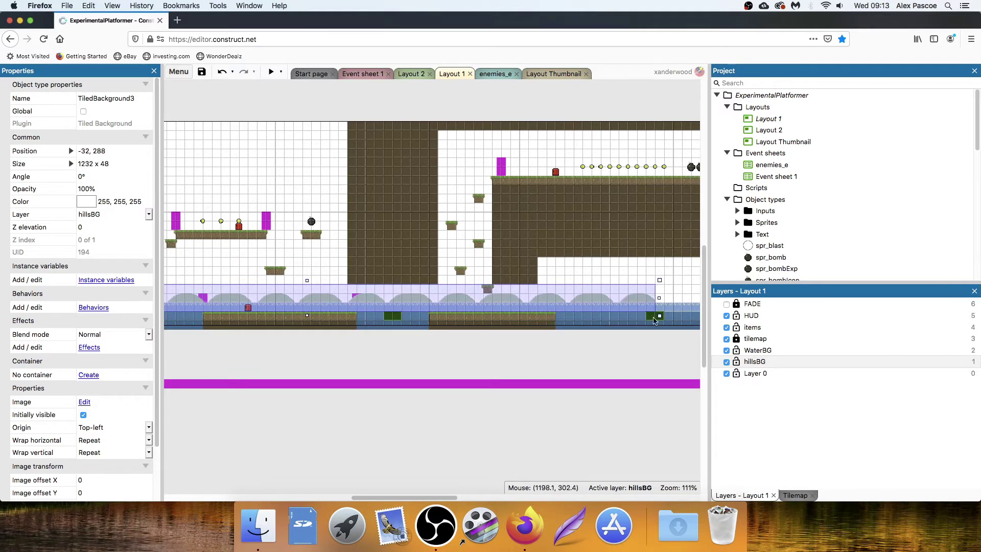
{"action": "scroll", "coordinate": [445, 350], "scroll_direction": "right", "scroll_amount": 10}
{"action": "left_click_drag", "start_coordinate": [371, 280], "coordinate": [644, 280]}
{"action": "scroll", "coordinate": [445, 310], "scroll_direction": "right", "scroll_amount": 8}
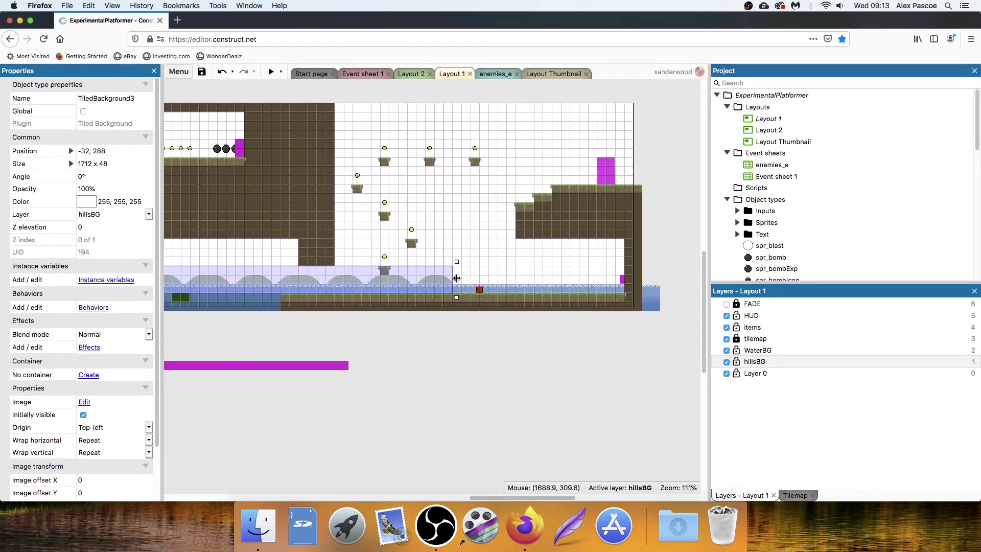
{"action": "left_click_drag", "start_coordinate": [456, 278], "coordinate": [665, 279]}
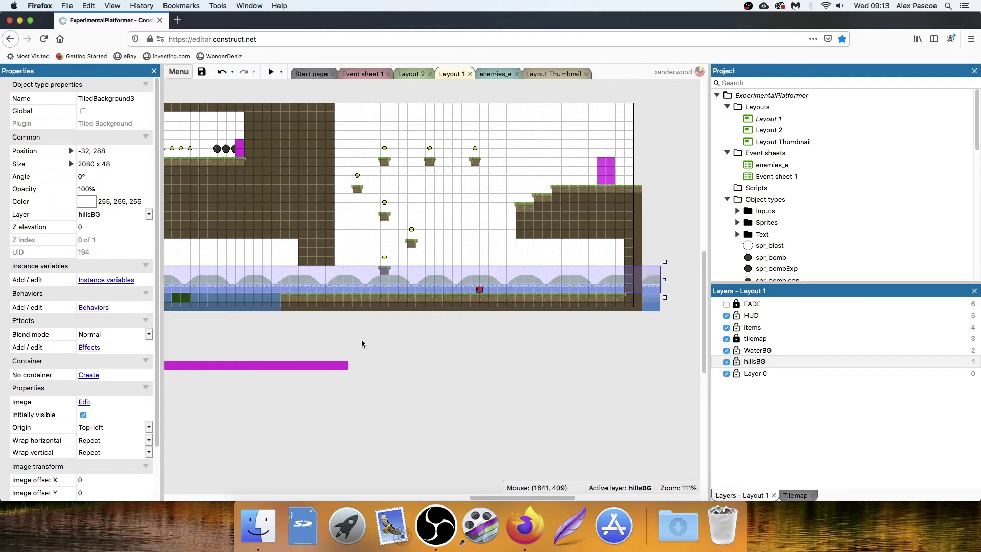
{"action": "scroll", "coordinate": [362, 343], "scroll_direction": "left", "scroll_amount": 15}
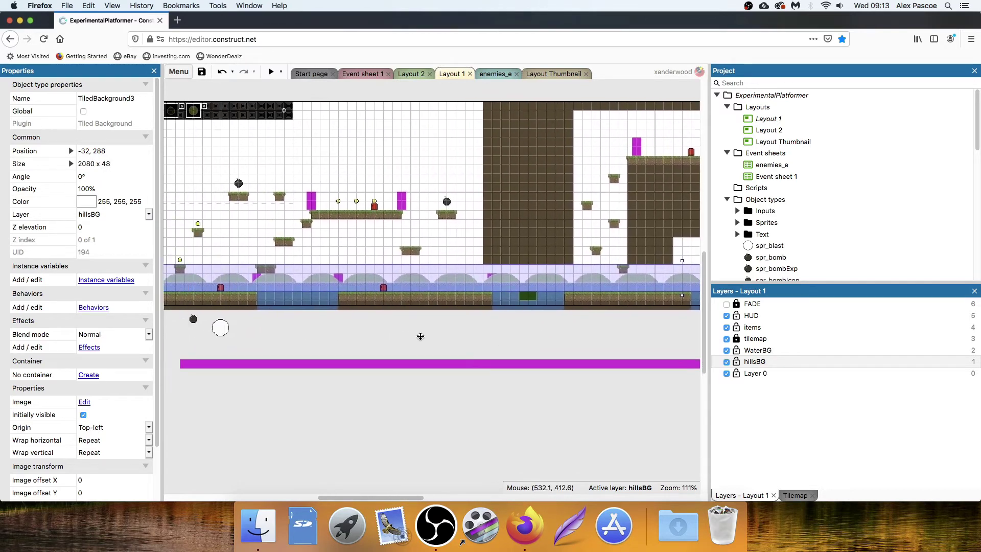
{"action": "scroll", "coordinate": [420, 336], "scroll_direction": "left", "scroll_amount": 6}
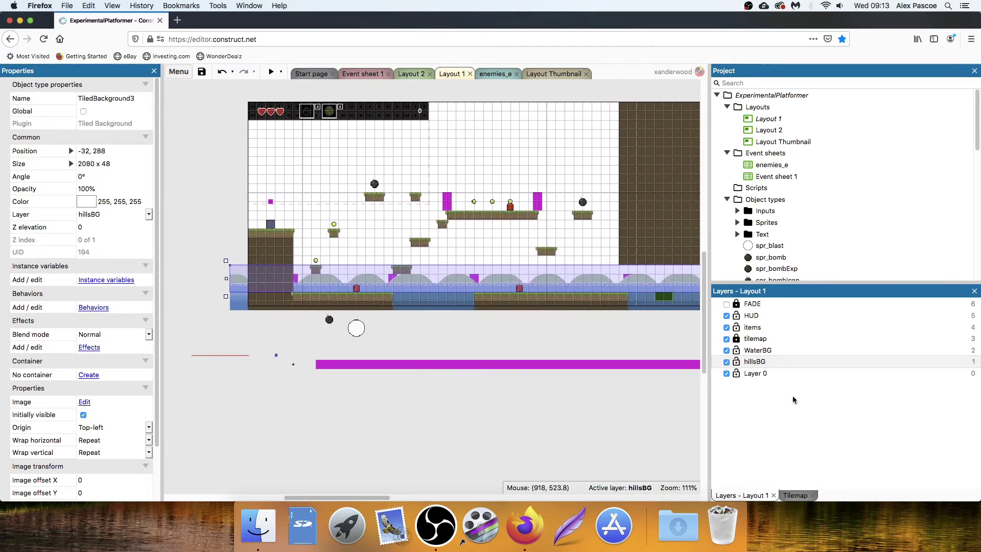
Check the WaterBG layer's parallax, and set the hillsBG layer's horizontal parallax to 70%.
{"action": "left_click", "coordinate": [761, 363]}
{"action": "left_click", "coordinate": [750, 360]}
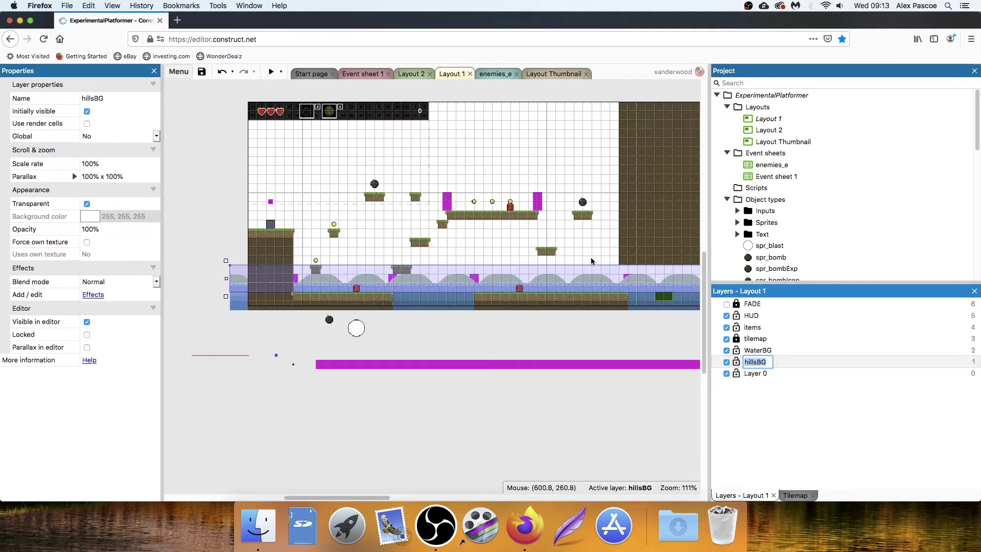
{"action": "left_click", "coordinate": [760, 352]}
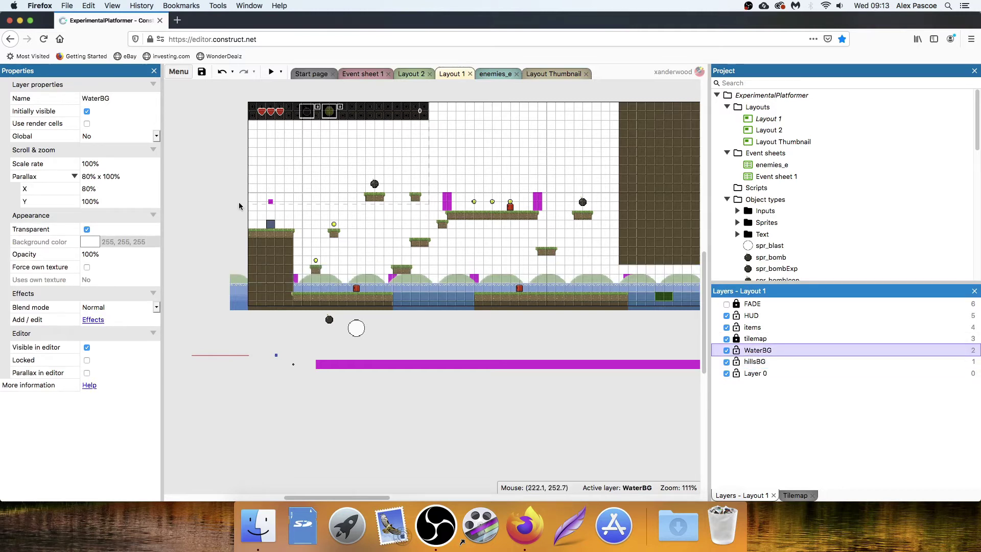
{"action": "left_click", "coordinate": [759, 362]}
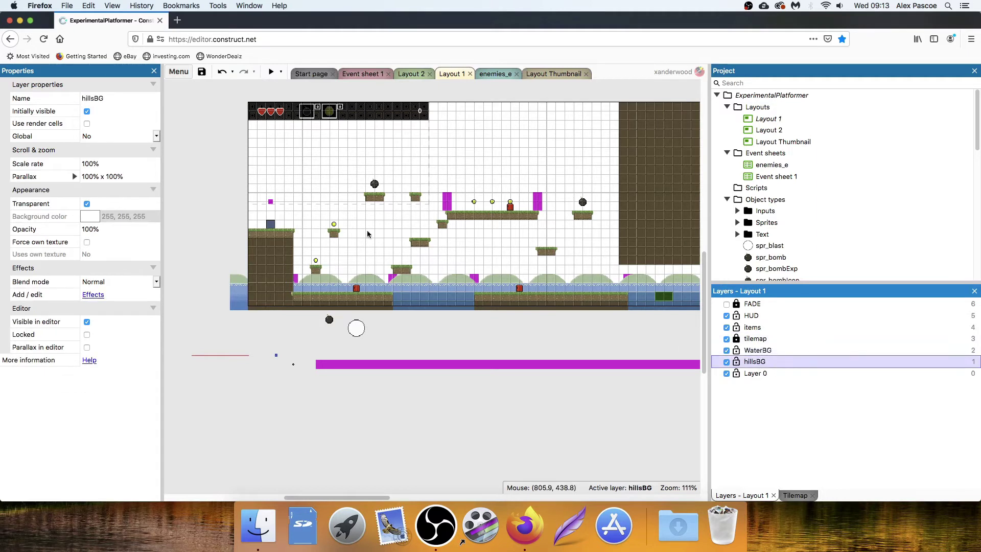
{"action": "left_click", "coordinate": [75, 177]}
{"action": "left_click", "coordinate": [101, 190]}
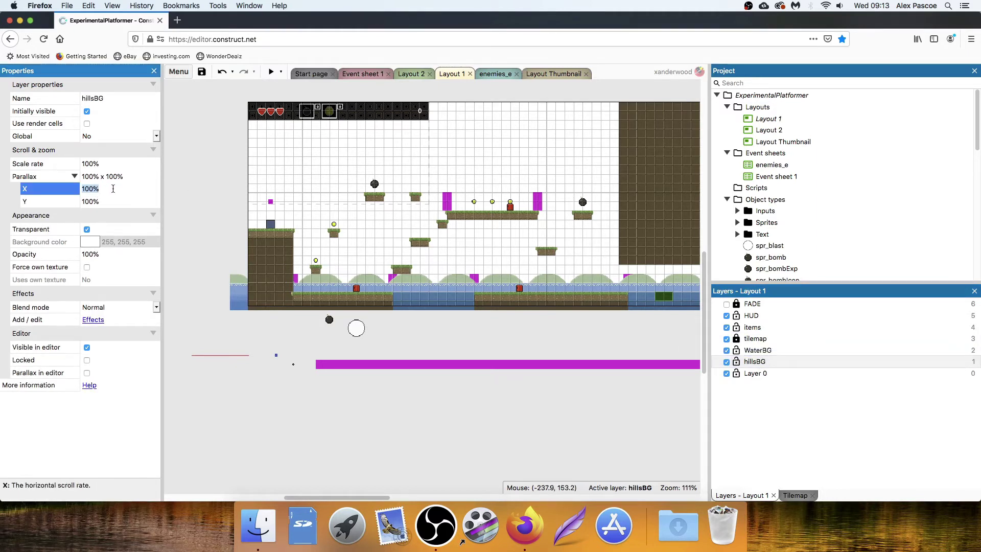
{"action": "type", "text": "70%"}
{"action": "key", "text": "Tab"}
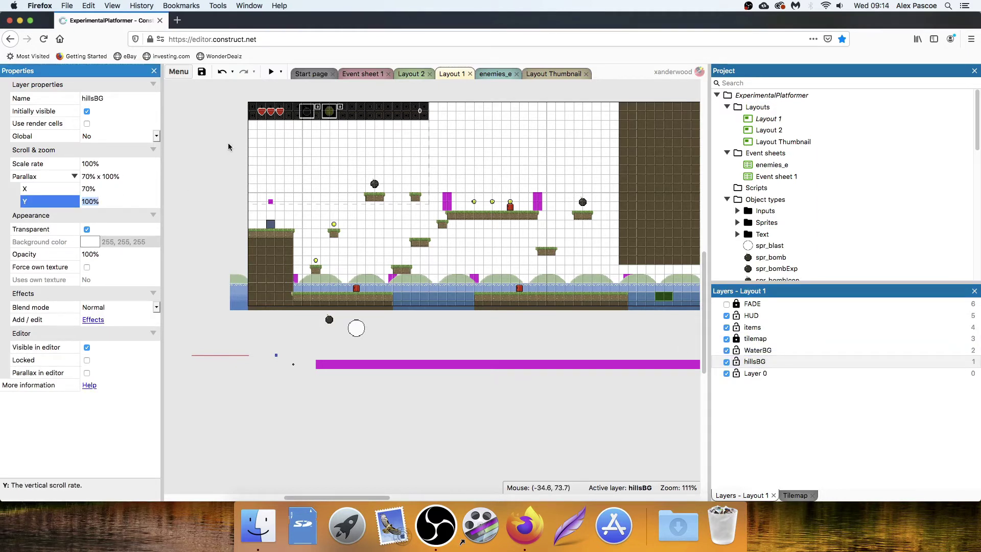
Preview the game, run and jump the player through the level's start to check the hills' parallax, and close the preview.
{"action": "left_click", "coordinate": [271, 71]}
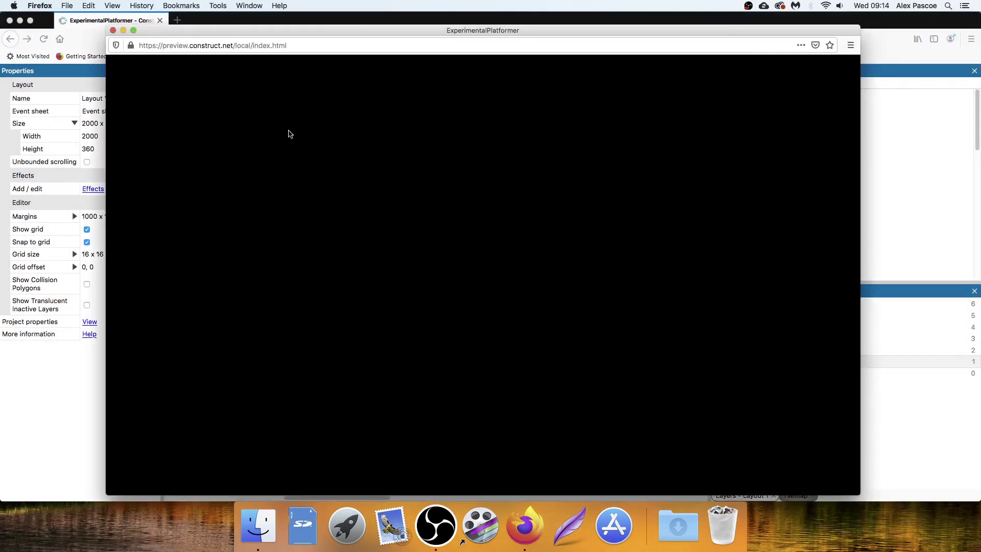
{"action": "key", "text": "Right"}
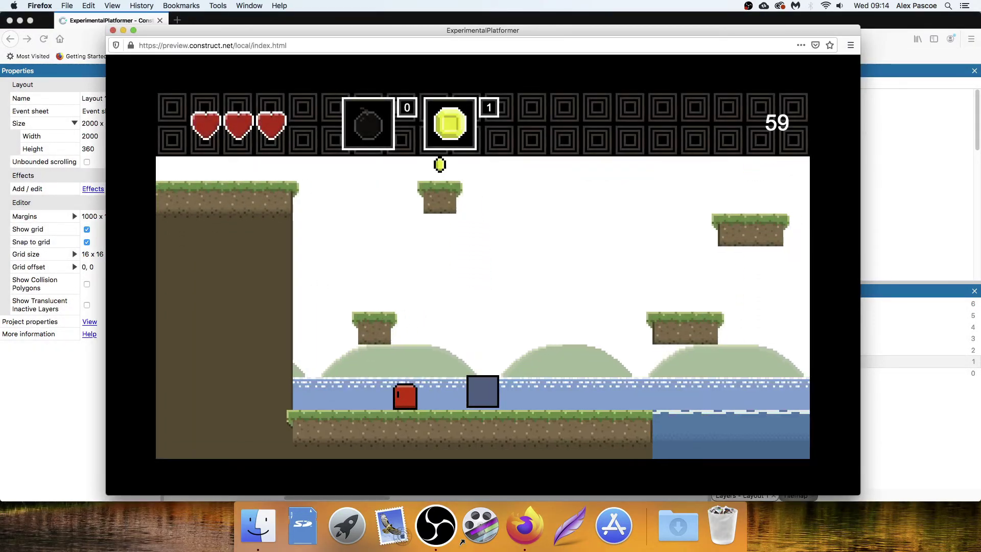
{"action": "key", "text": "Up"}
{"action": "key", "text": "Right"}
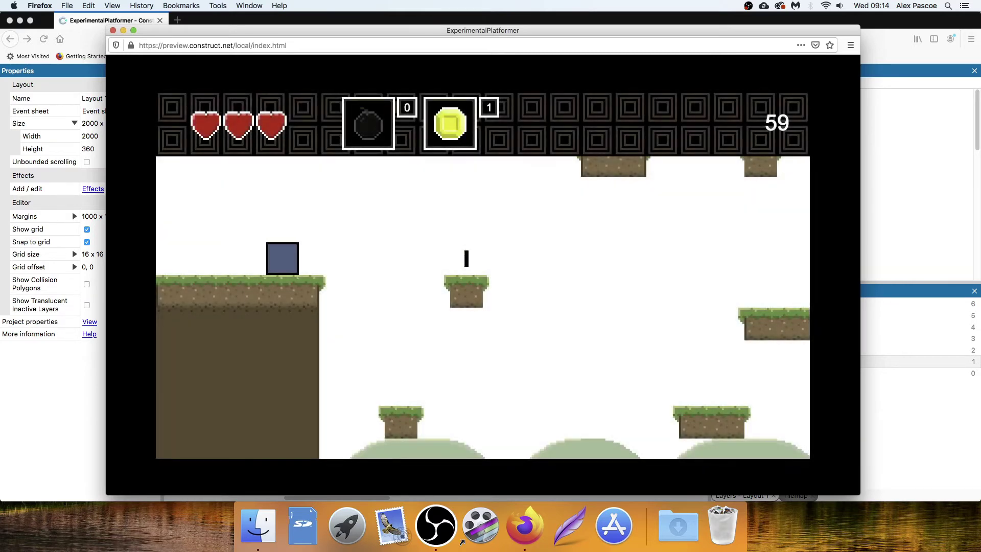
{"action": "key", "text": "Right"}
{"action": "key", "text": "Up"}
{"action": "key", "text": "Left"}
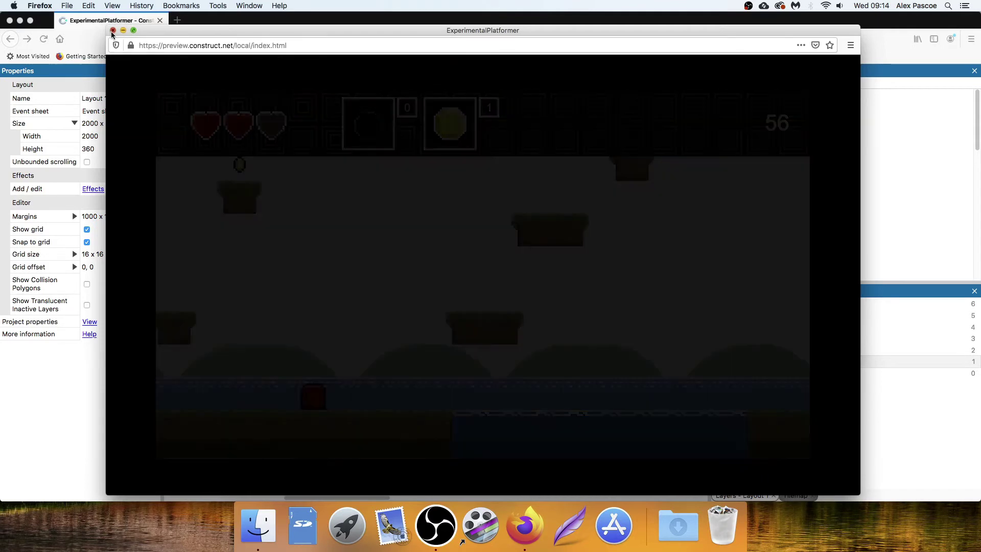
{"action": "left_click", "coordinate": [113, 31]}
Check which layers the hills tiled background and the spr_player sprite are assigned to in Layout 1.
{"action": "left_click", "coordinate": [752, 362]}
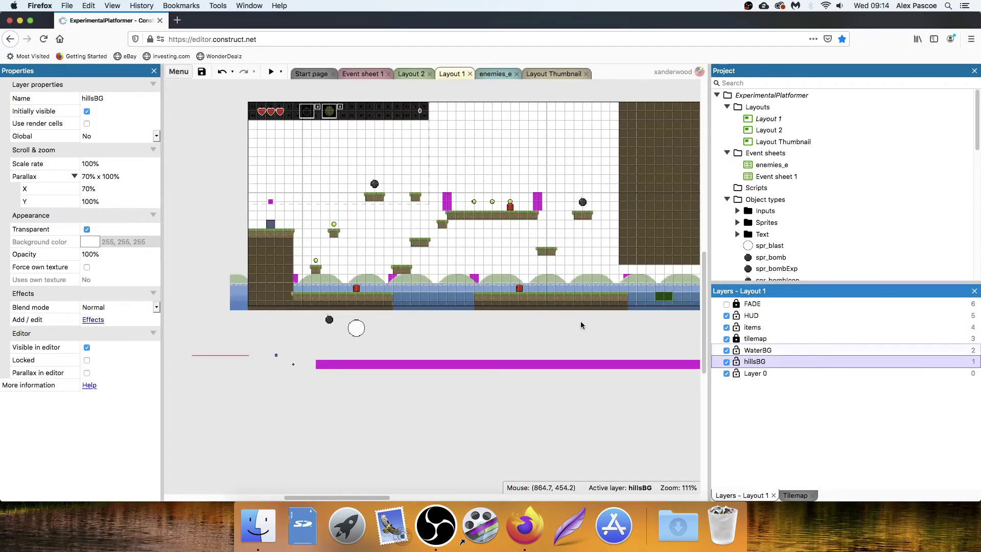
{"action": "left_click", "coordinate": [239, 272]}
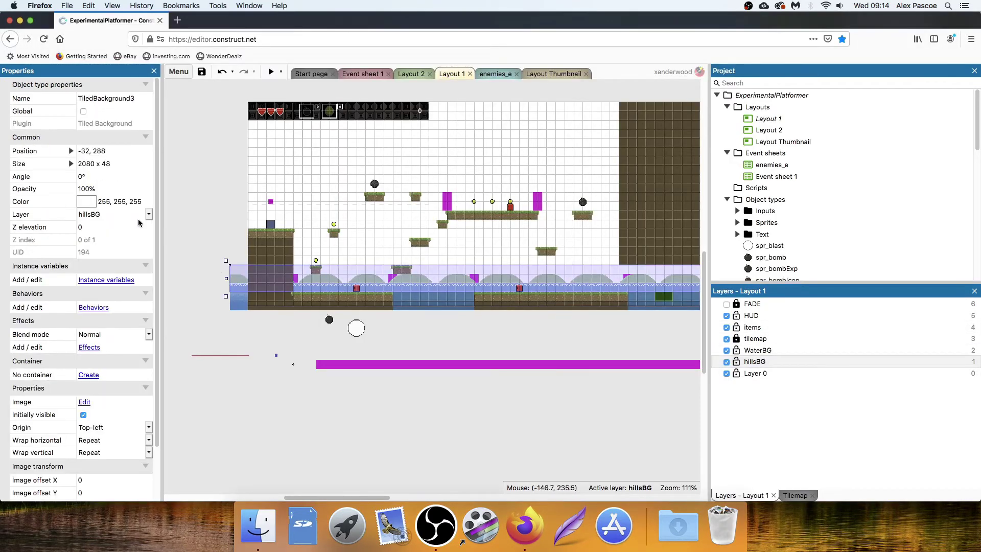
{"action": "left_click", "coordinate": [753, 328]}
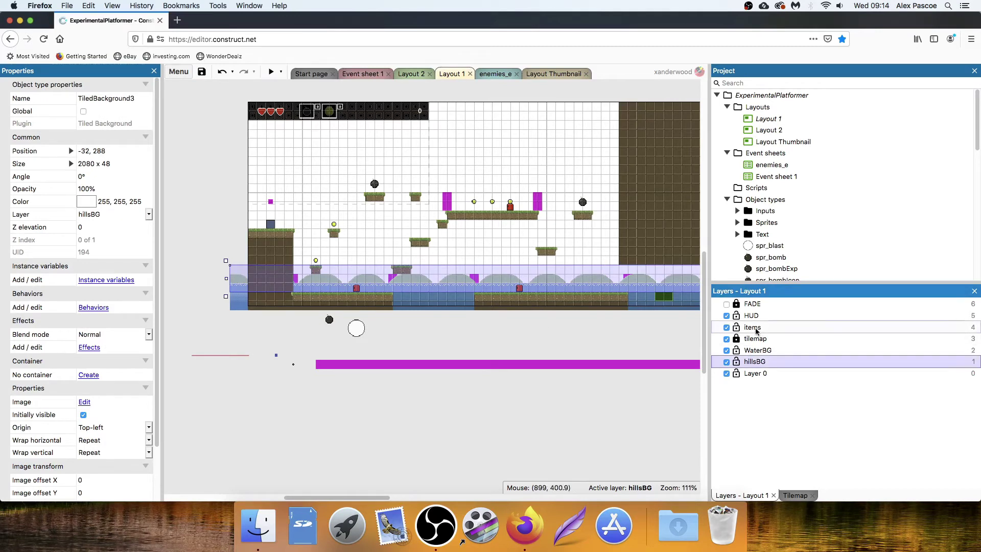
{"action": "left_click", "coordinate": [271, 225]}
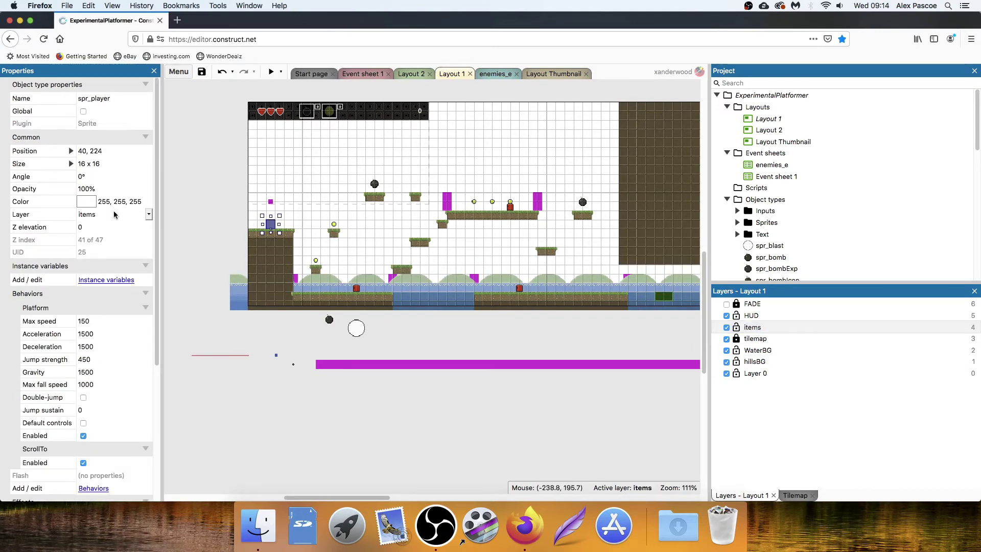
{"action": "left_click", "coordinate": [187, 175]}
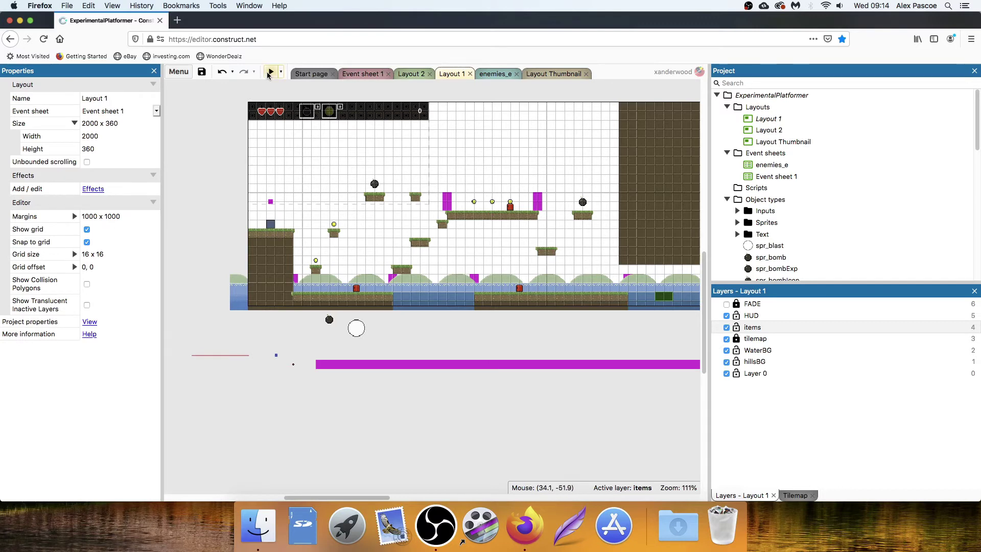
Preview the game, run and jump the player through the level until it dies and respawns, and close the preview.
{"action": "key", "text": "F5"}
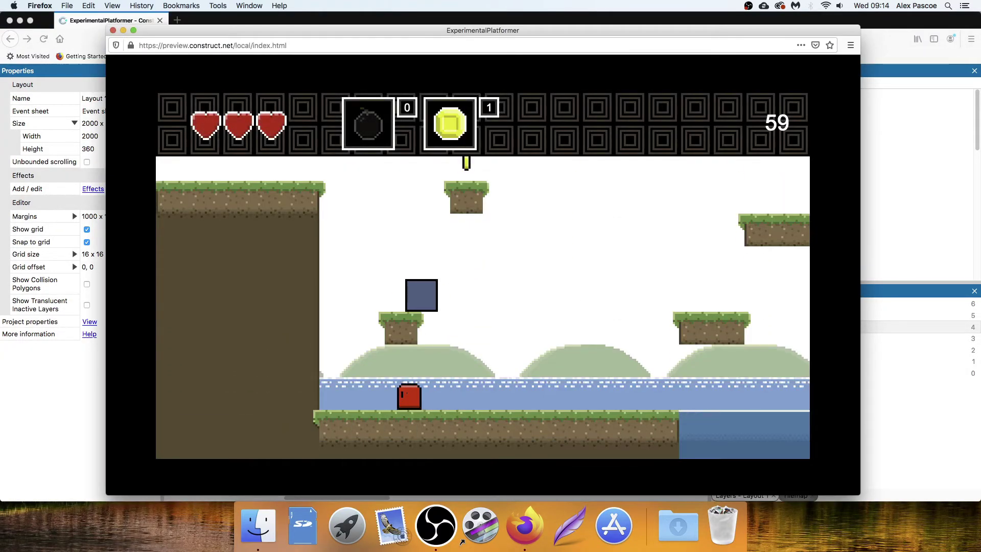
{"action": "key", "text": "Right"}
{"action": "key", "text": "Up"}
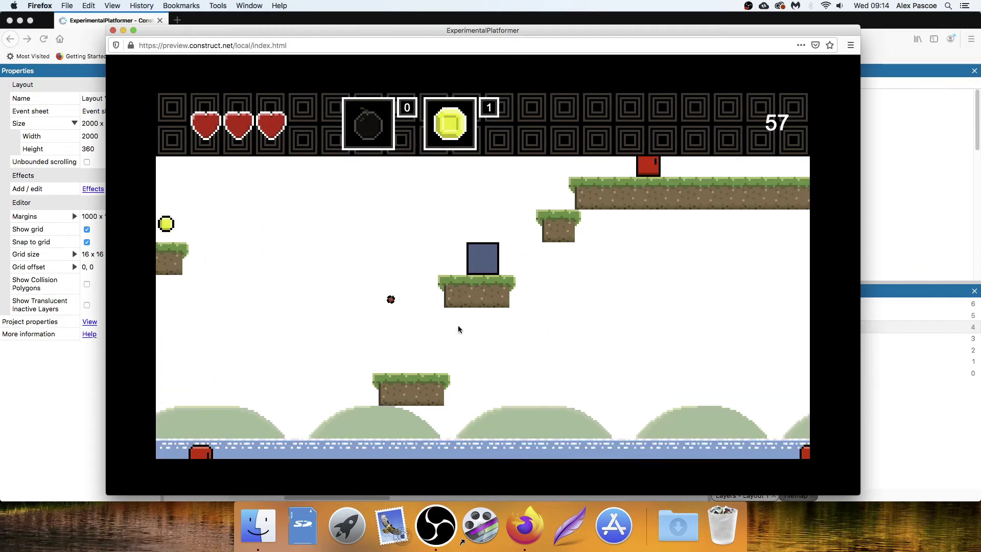
{"action": "key", "text": "Left"}
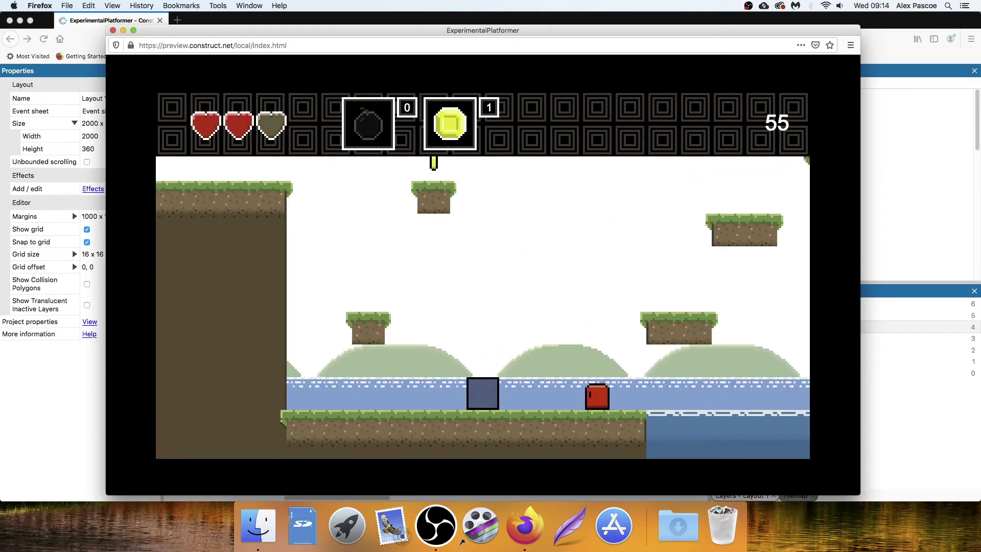
{"action": "key", "text": "Up"}
{"action": "key", "text": "Right"}
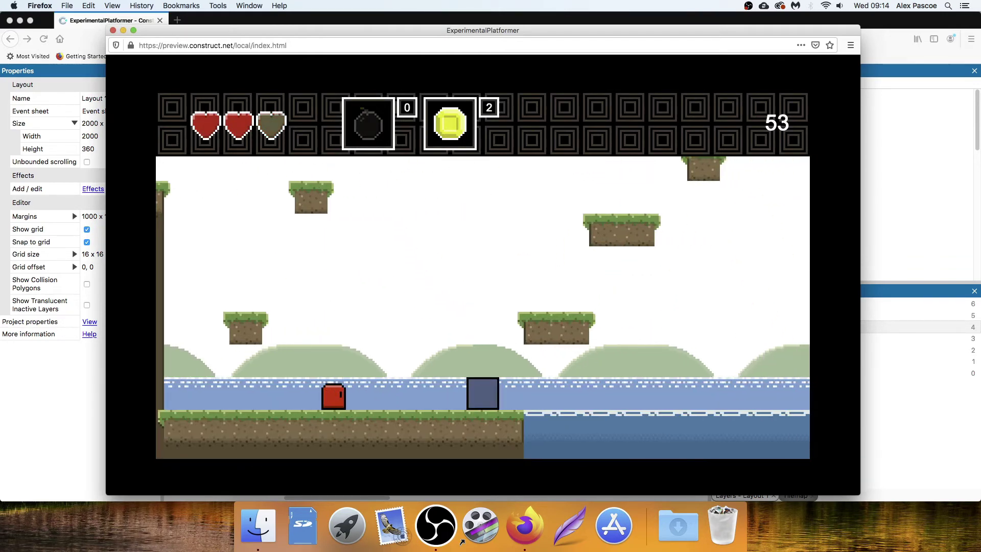
{"action": "key", "text": "Up"}
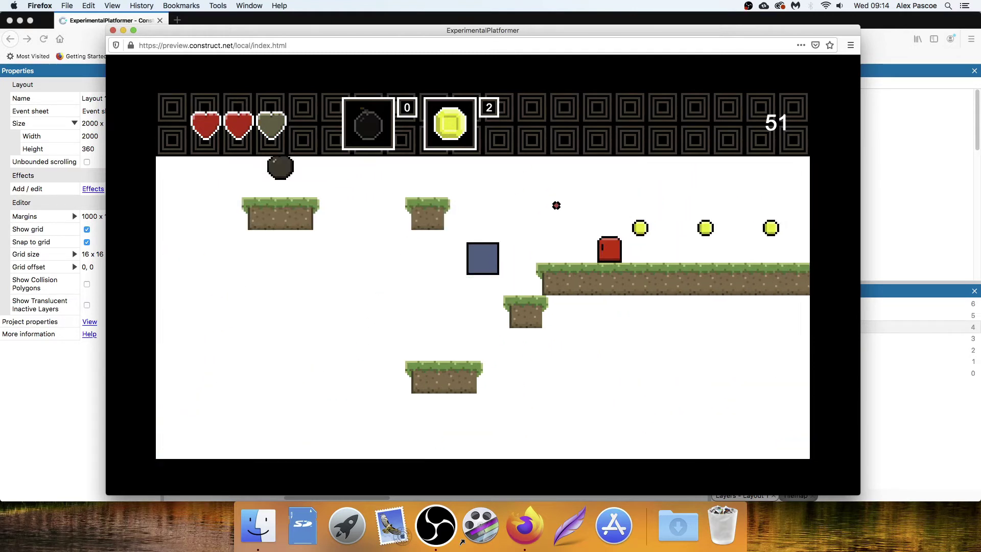
{"action": "key", "text": "Right"}
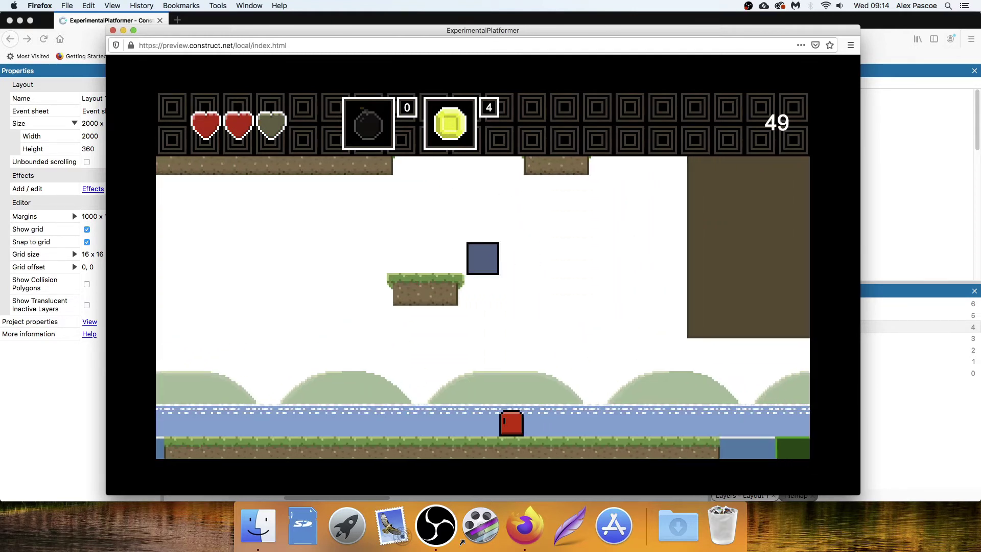
{"action": "key", "text": "Right"}
{"action": "key", "text": "Up"}
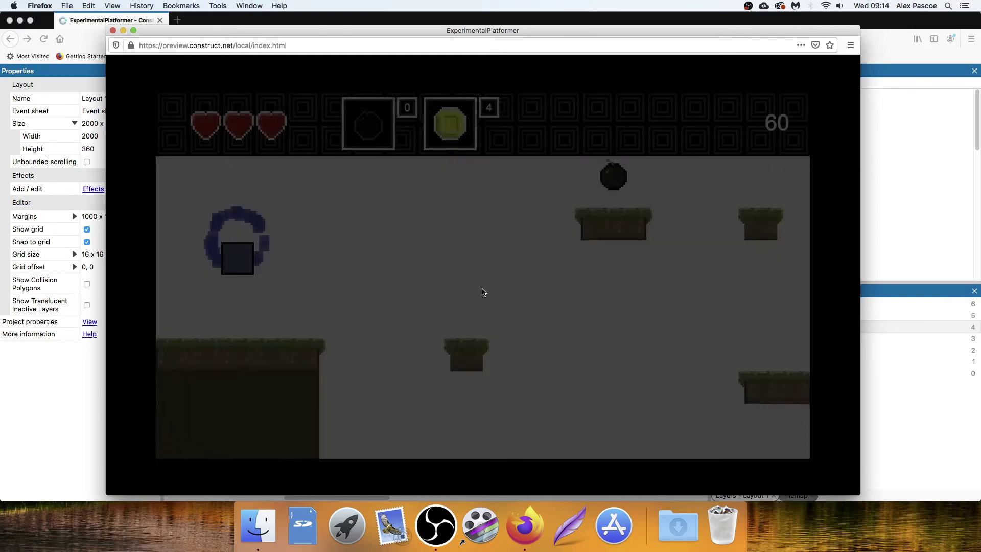
{"action": "key", "text": "Right"}
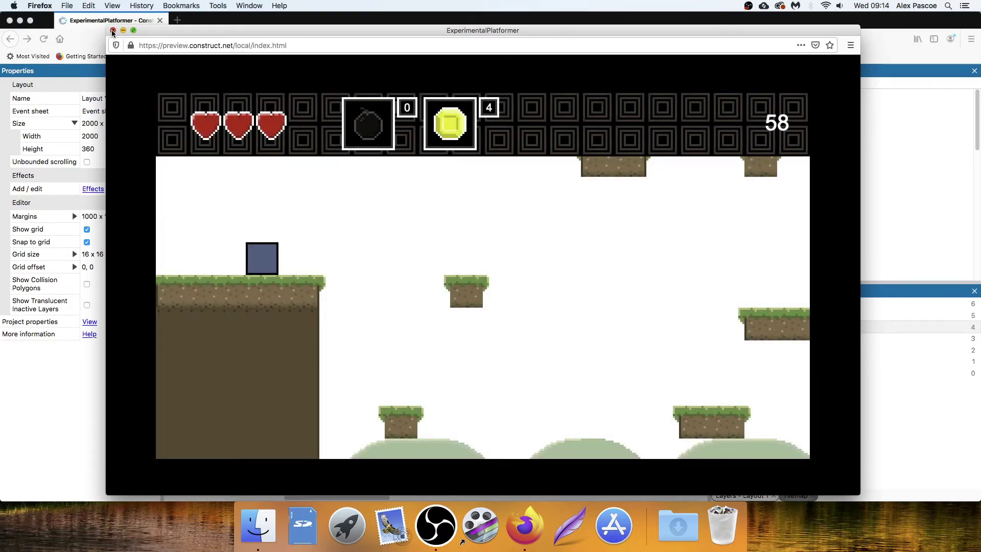
{"action": "left_click", "coordinate": [113, 31]}
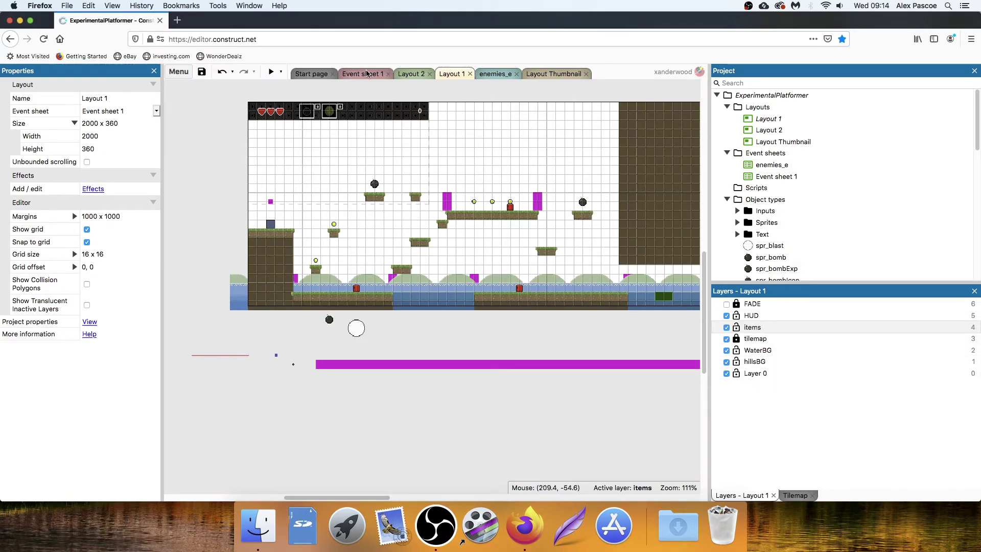
Open Event sheet 1, collapse the Initialise group, and expand the Player Death and Functions groups to reach the playerDeath function.
{"action": "left_click", "coordinate": [381, 73]}
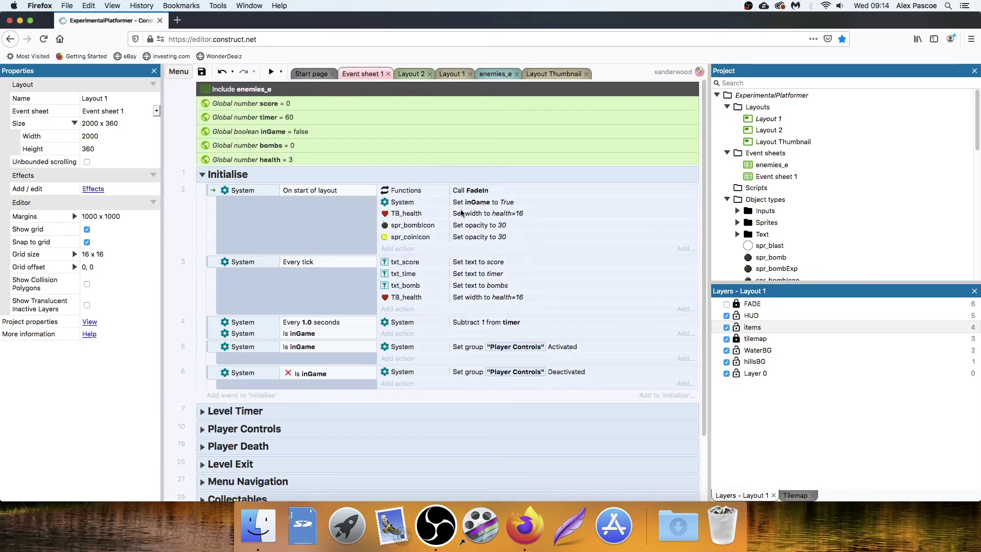
{"action": "left_click", "coordinate": [202, 175]}
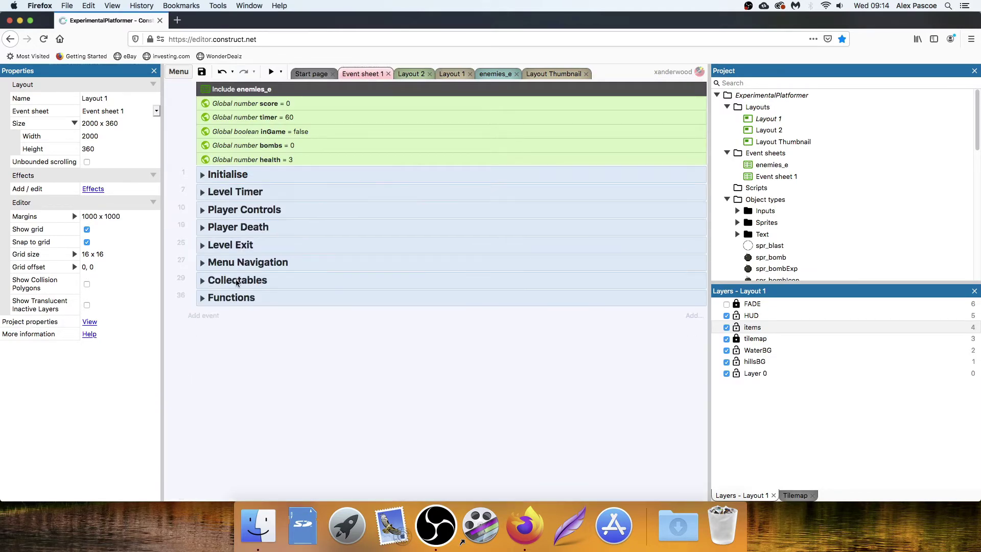
{"action": "left_click", "coordinate": [202, 227]}
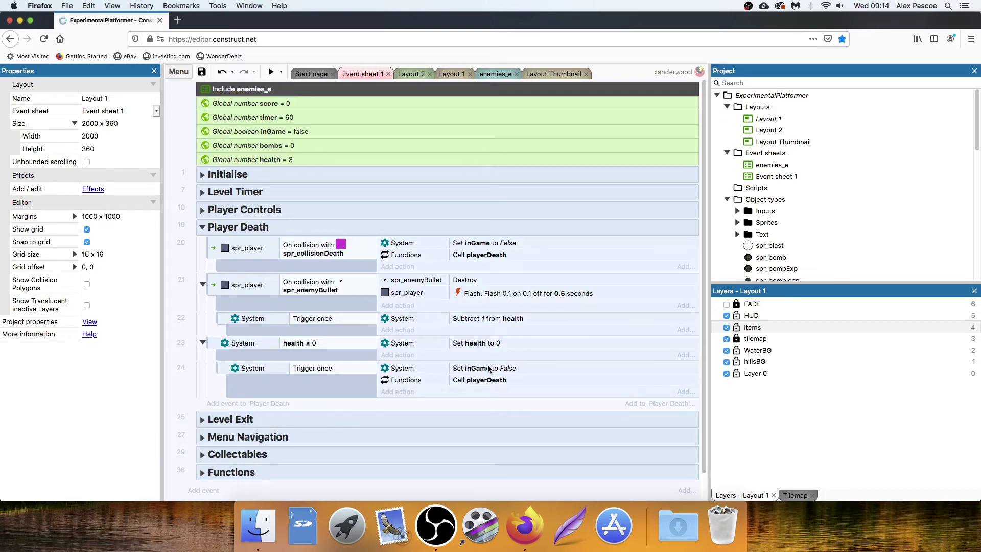
{"action": "scroll", "coordinate": [459, 384], "scroll_direction": "down", "scroll_amount": 1}
{"action": "left_click", "coordinate": [202, 448]}
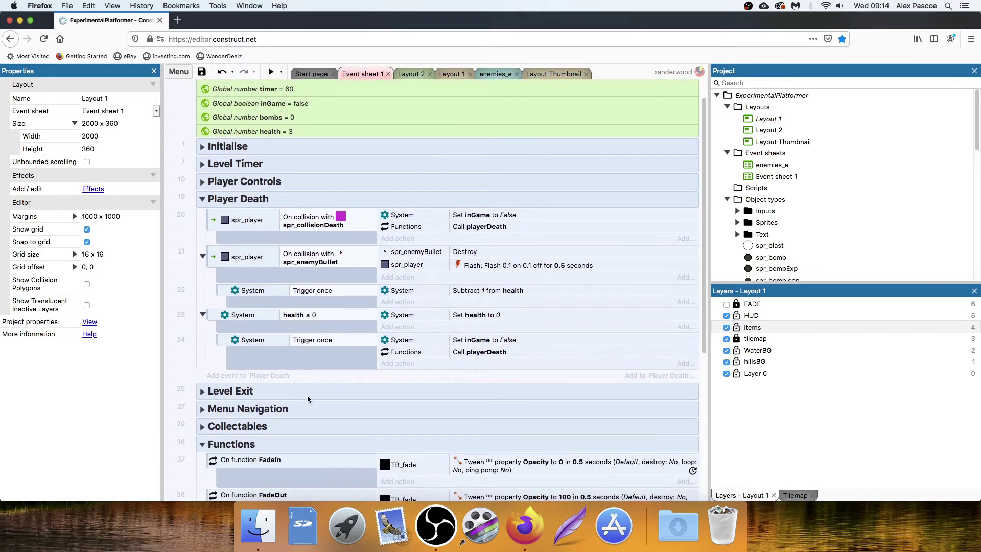
{"action": "scroll", "coordinate": [312, 391], "scroll_direction": "down", "scroll_amount": 5}
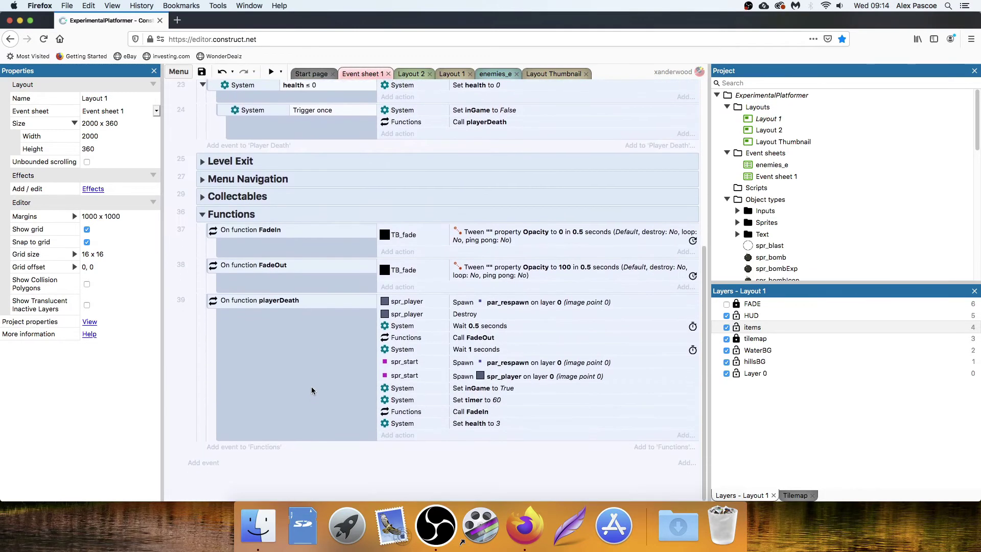
Set the layer of spr_start's par_respawn spawn action in the playerDeath function to "items".
{"action": "left_click", "coordinate": [548, 364]}
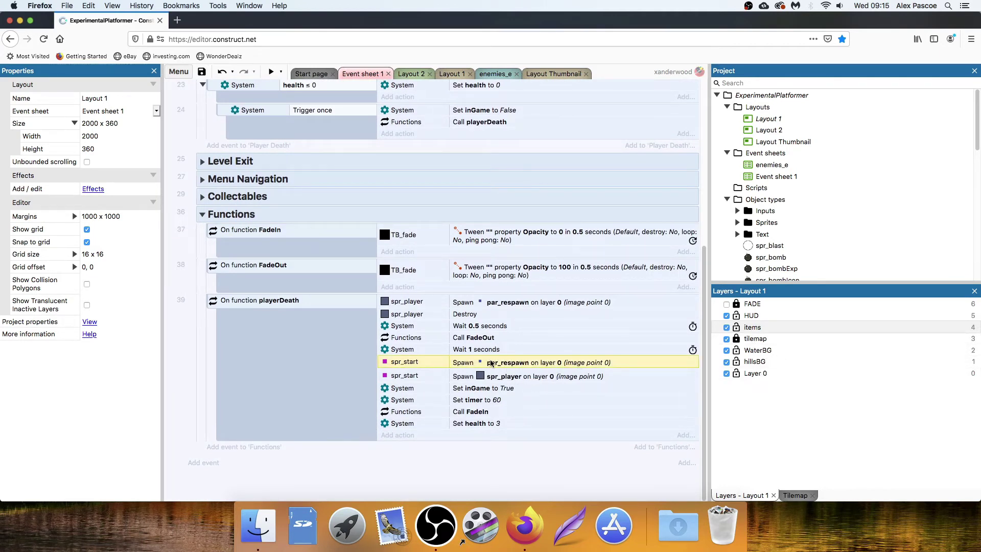
{"action": "double_click", "coordinate": [535, 364]}
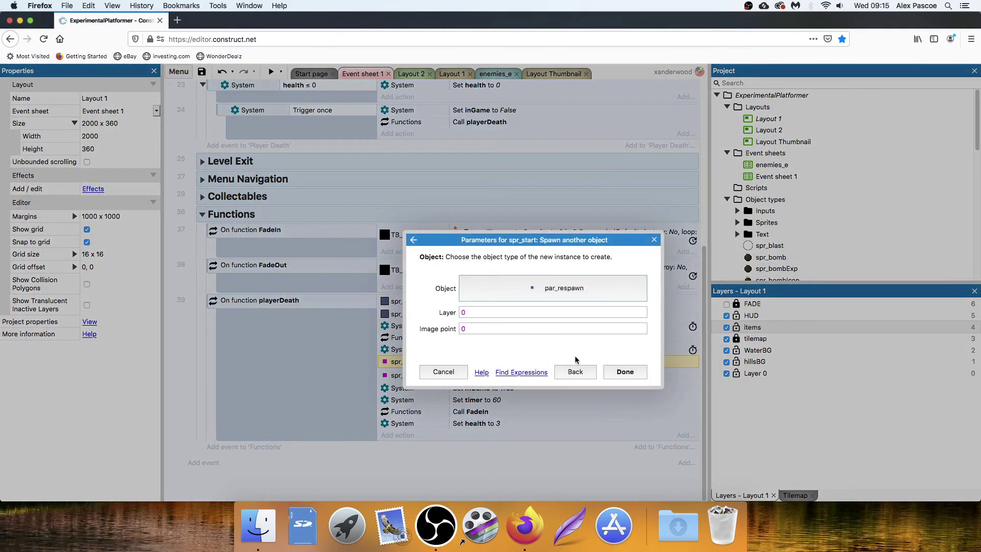
{"action": "left_click", "coordinate": [494, 314]}
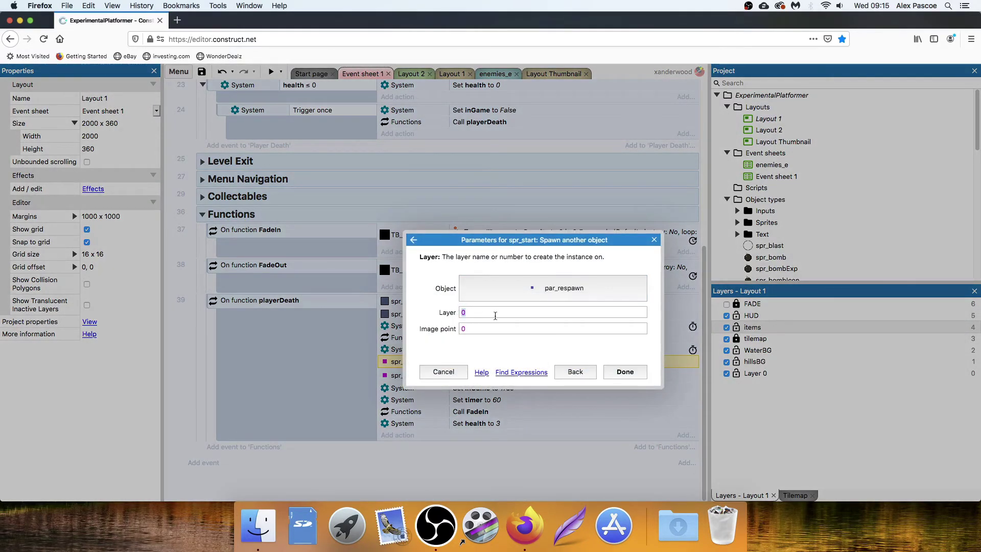
{"action": "type", "text": "\""}
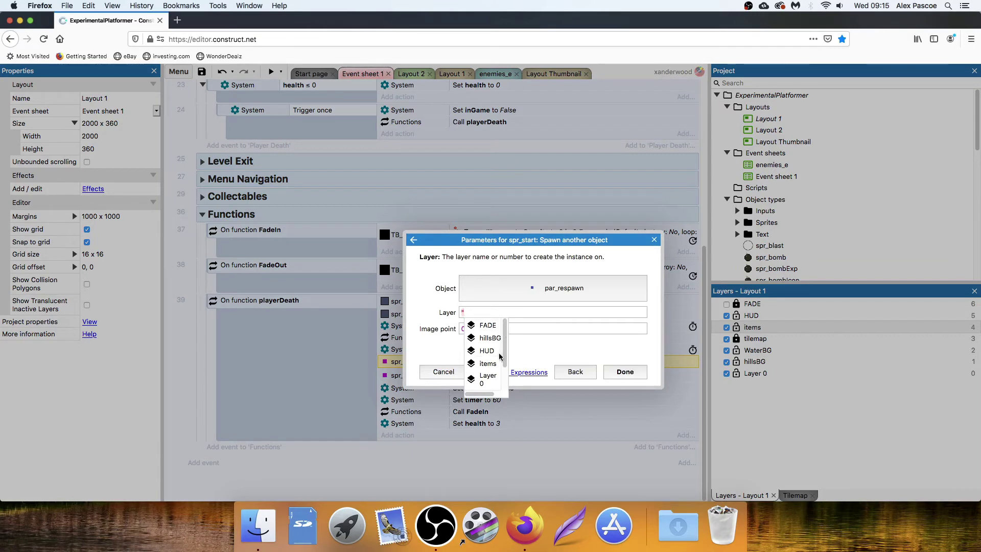
{"action": "left_click", "coordinate": [487, 365]}
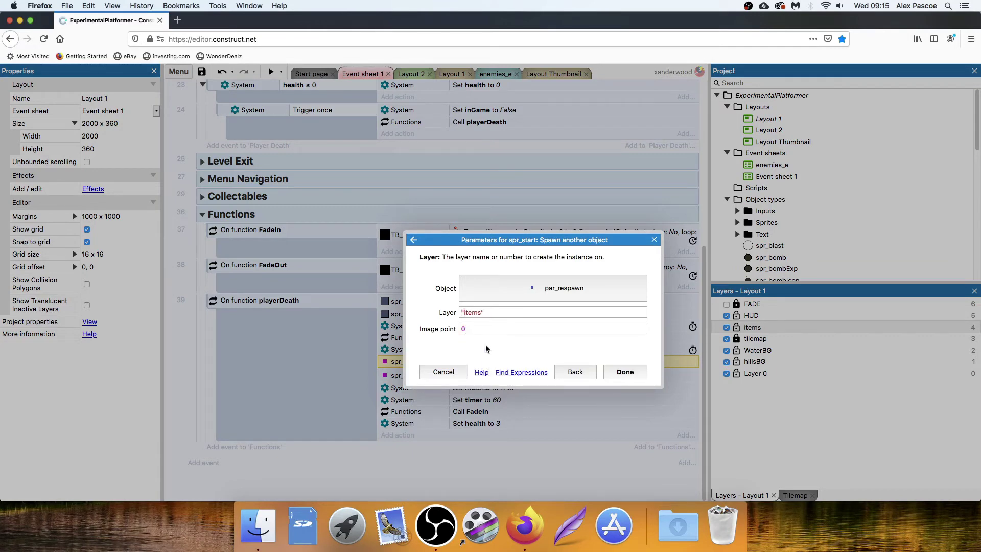
{"action": "left_click", "coordinate": [639, 380]}
Set the layer of spr_start's spr_player spawn action in the playerDeath function to "items".
{"action": "double_click", "coordinate": [511, 377]}
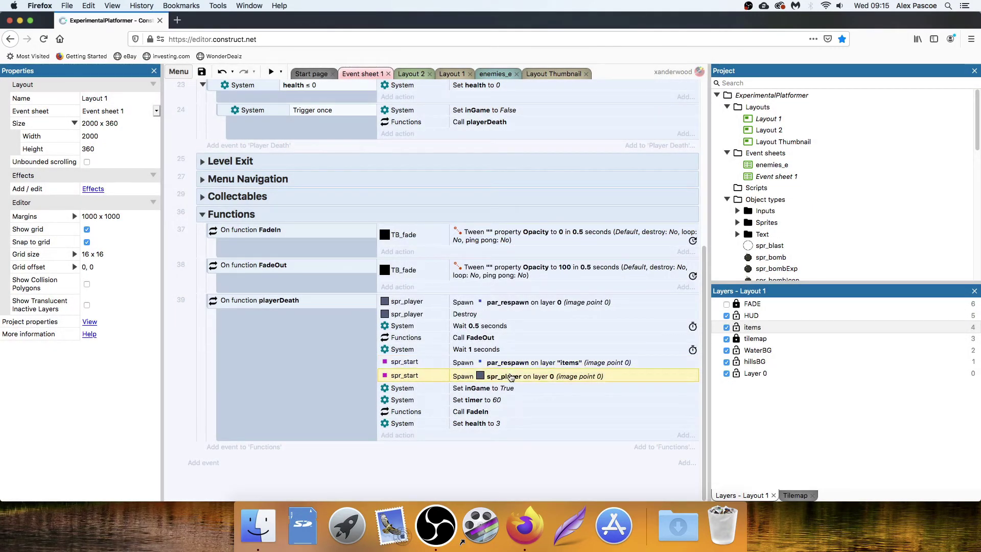
{"action": "left_click", "coordinate": [459, 312]}
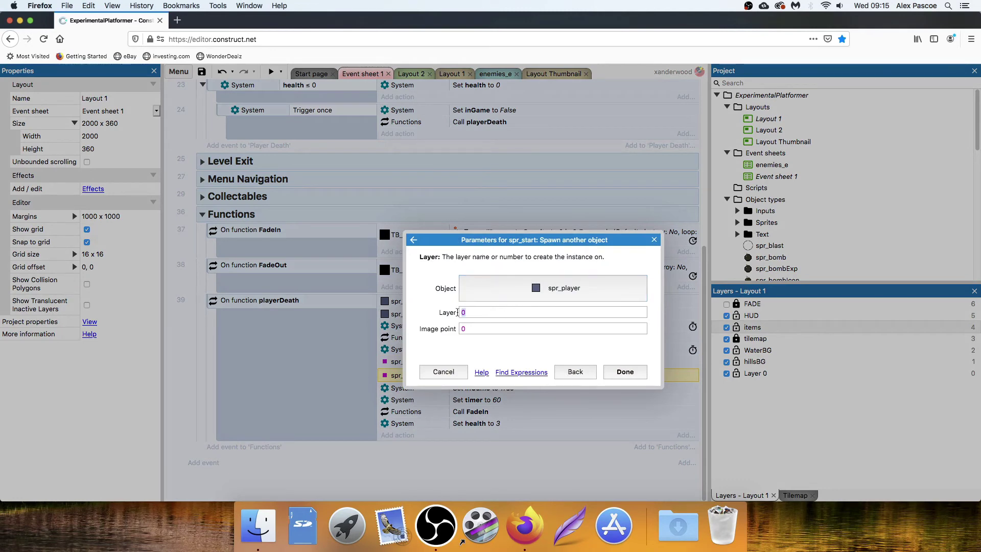
{"action": "type", "text": "\"items\""}
{"action": "key", "text": "Return"}
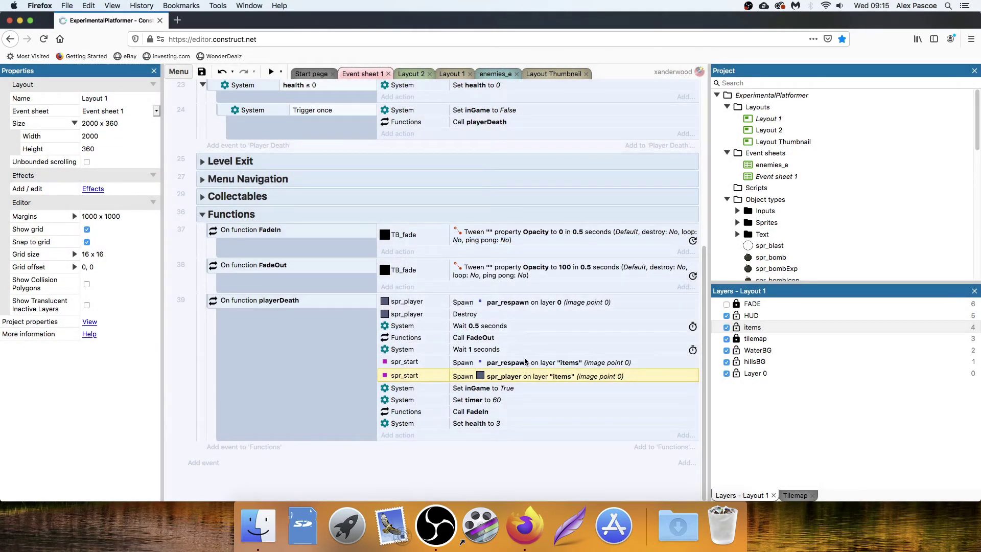
Return to Layout 1 and raise the hills tiled background slightly above the water.
{"action": "left_click", "coordinate": [455, 74]}
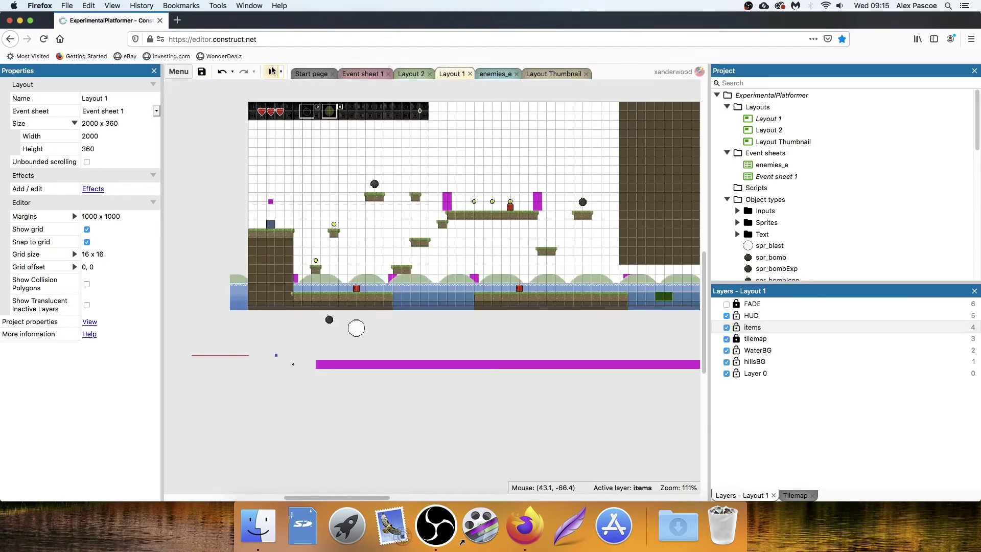
{"action": "left_click", "coordinate": [231, 278]}
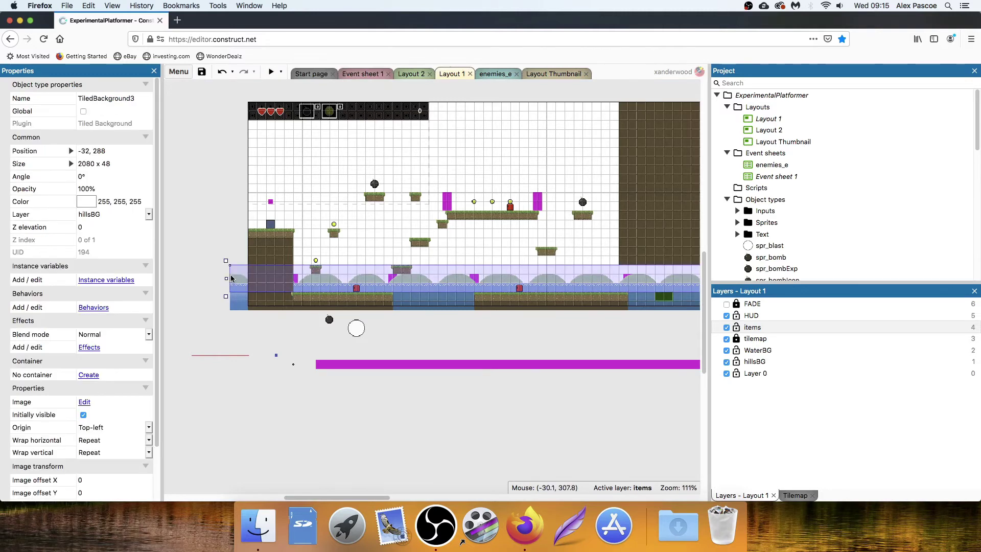
{"action": "left_click", "coordinate": [213, 210]}
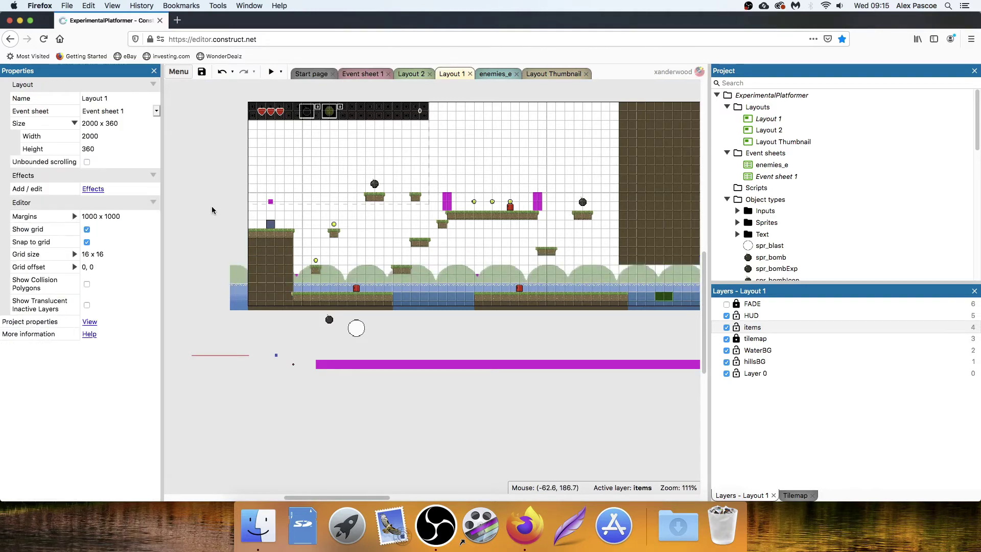
Preview the game, run and jump the player past the raised hills to check their height, and close the preview.
{"action": "left_click", "coordinate": [271, 72]}
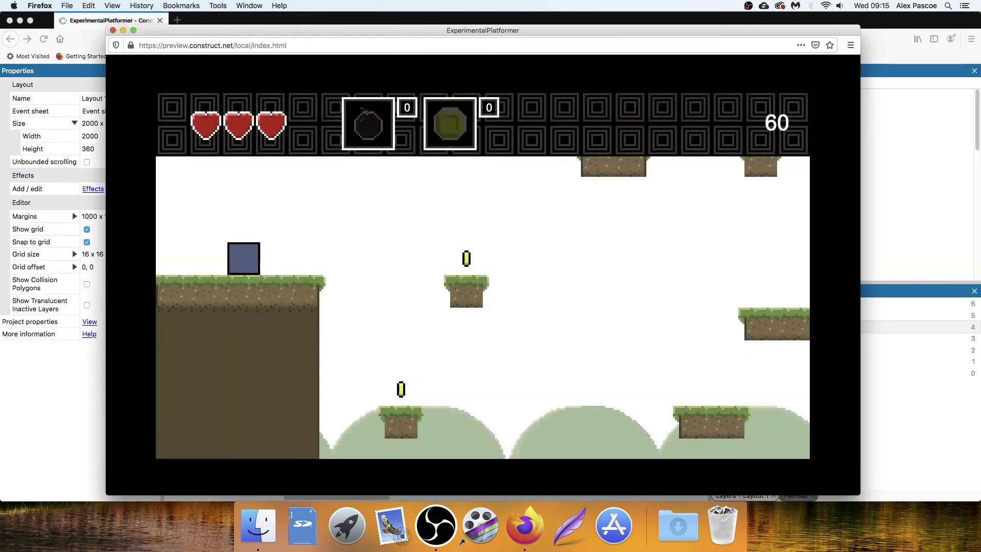
{"action": "key", "text": "Right"}
{"action": "key", "text": "Up"}
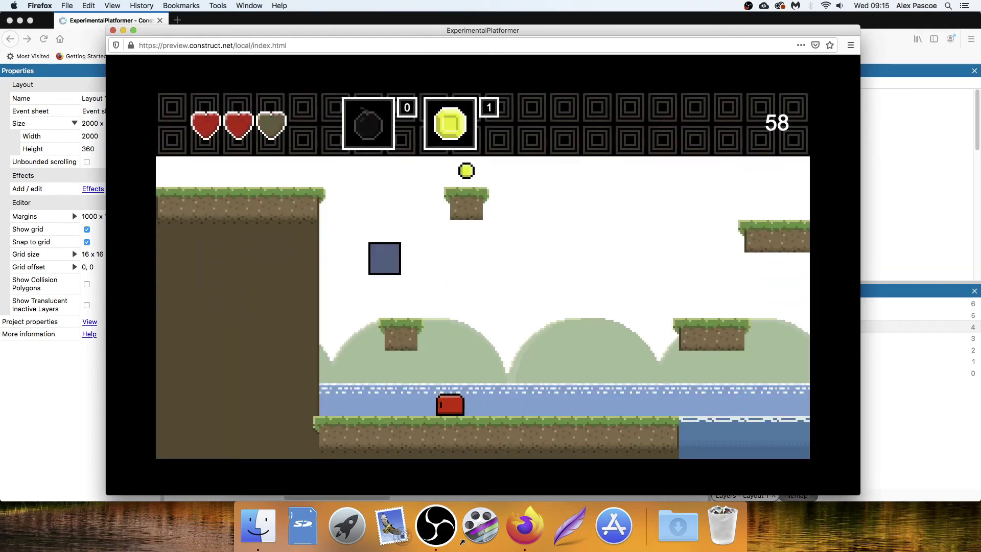
{"action": "key", "text": "Right"}
{"action": "key", "text": "Up"}
{"action": "key", "text": "Up"}
{"action": "key", "text": "Right"}
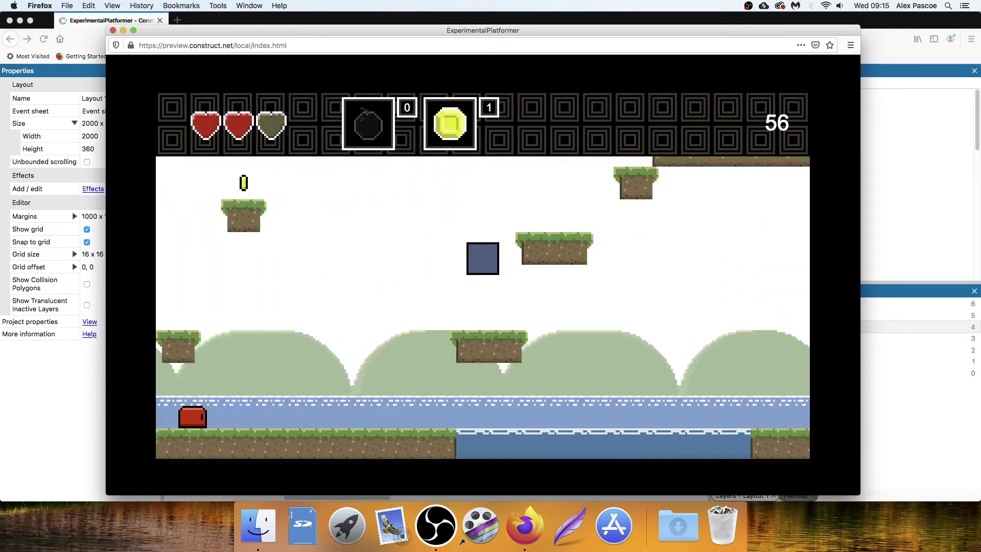
{"action": "left_click", "coordinate": [113, 31]}
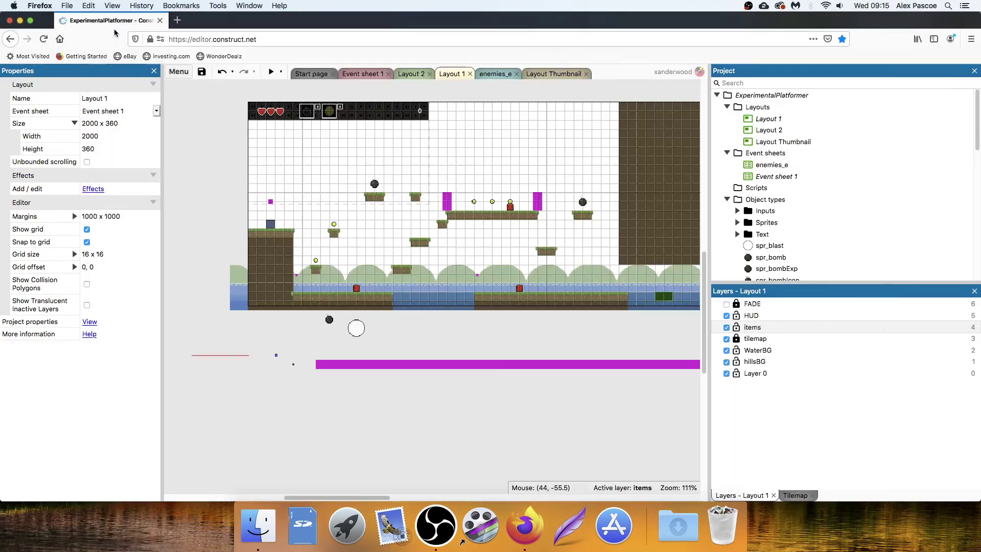
Lower the hills tiled background back down to position -32, 288.
{"action": "left_click", "coordinate": [465, 278]}
{"action": "key", "text": "Down"}
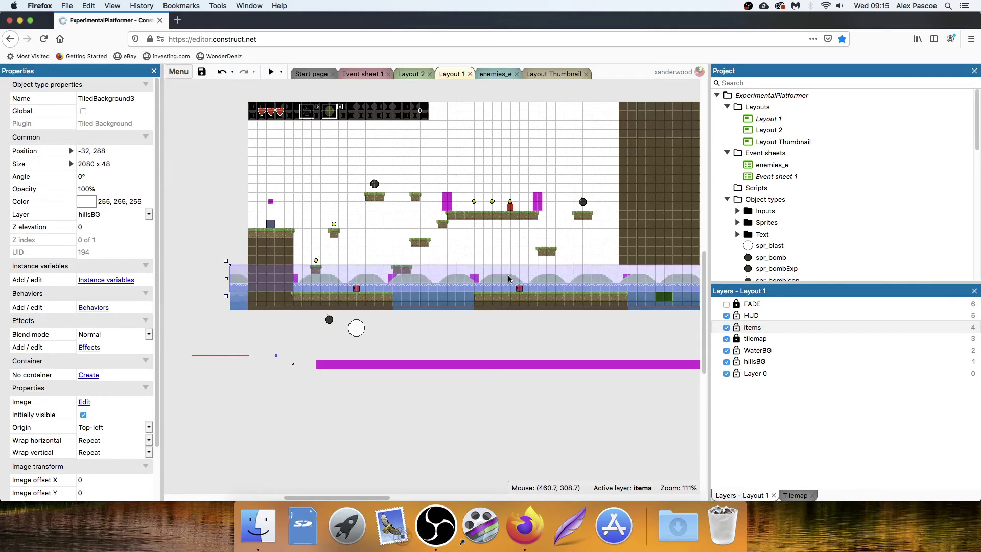
Preview the game, run and jump the player across the platforms to check the lowered hills and water, and close the preview.
{"action": "key", "text": "F5"}
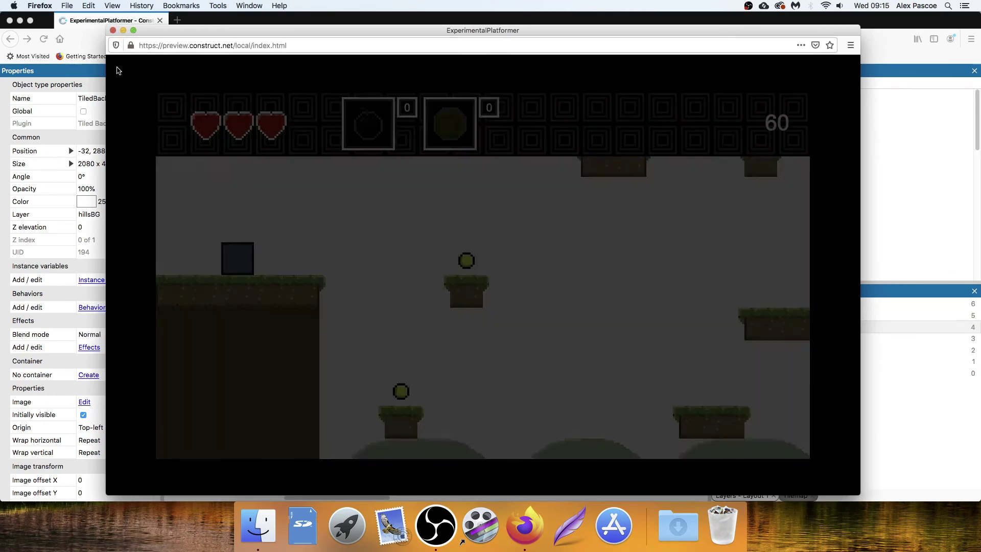
{"action": "key", "text": "Up"}
{"action": "key", "text": "Right"}
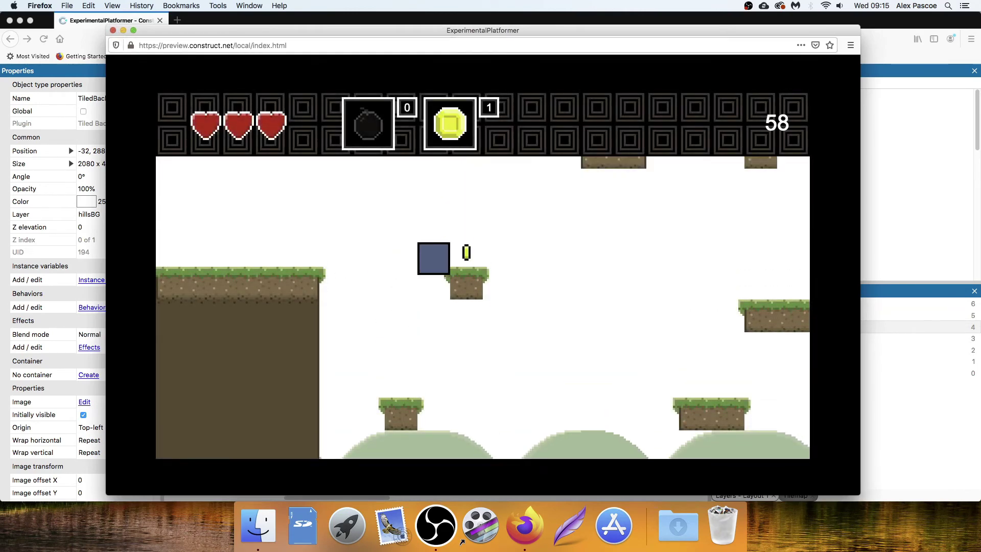
{"action": "key", "text": "Up"}
{"action": "key", "text": "Up"}
{"action": "key", "text": "Right"}
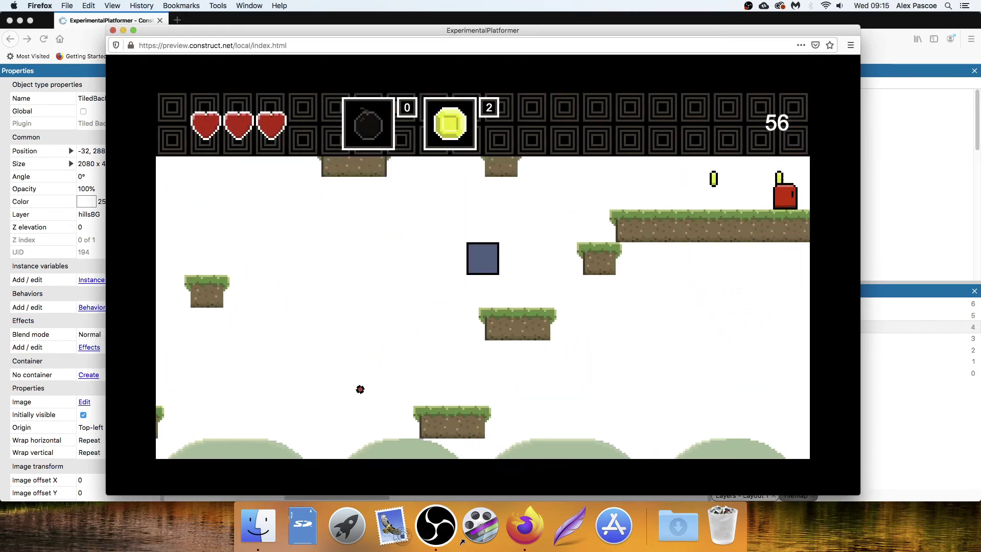
{"action": "key", "text": "Left"}
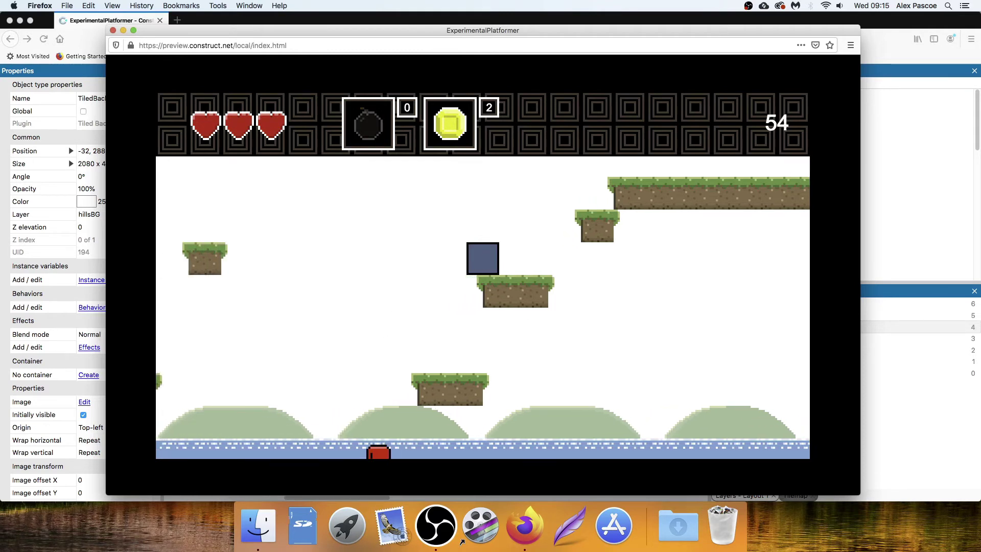
{"action": "key", "text": "Right"}
{"action": "key", "text": "Left"}
{"action": "key", "text": "Right"}
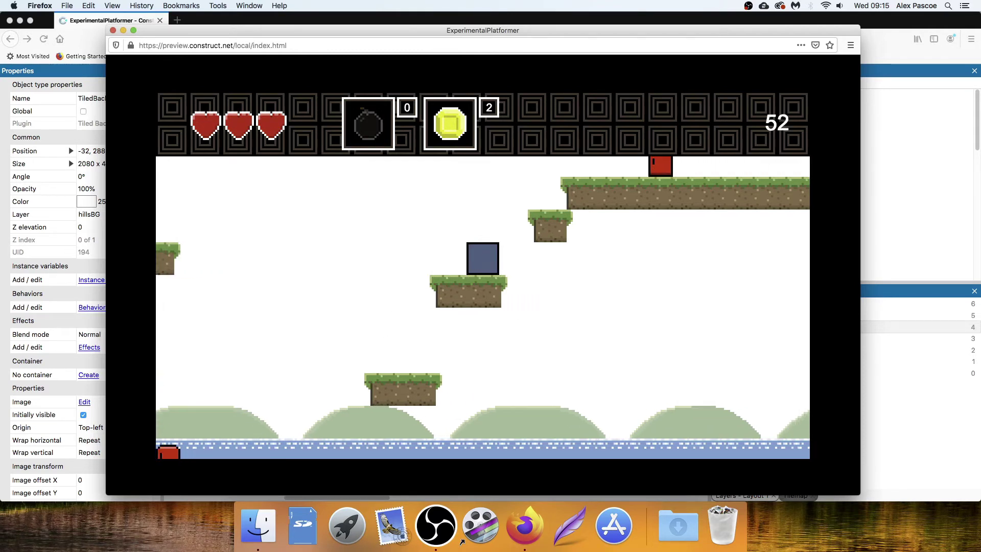
{"action": "left_click", "coordinate": [113, 31]}
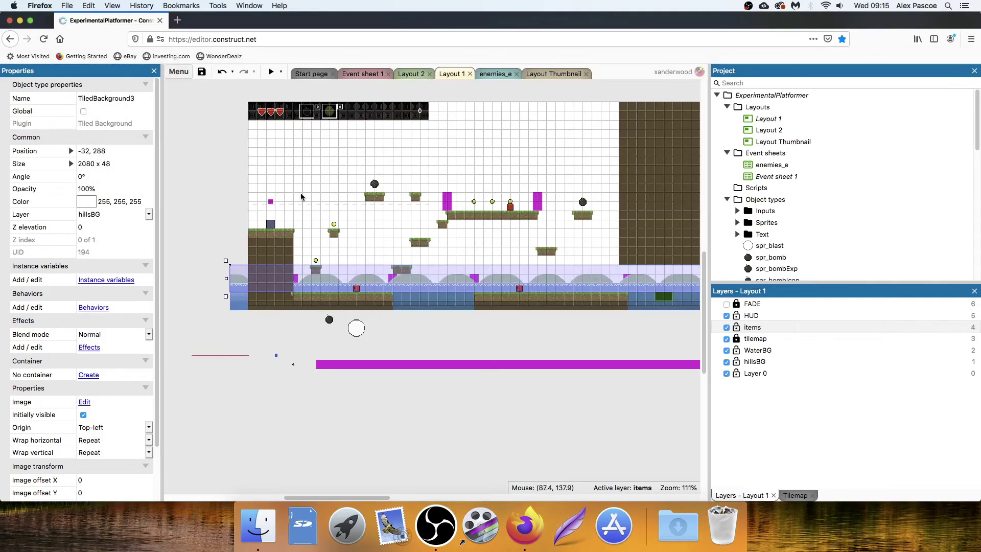
Add a layer named cloudsBG to Layout 1 and place it between hillsBG and Layer 0.
{"action": "left_click", "coordinate": [234, 234]}
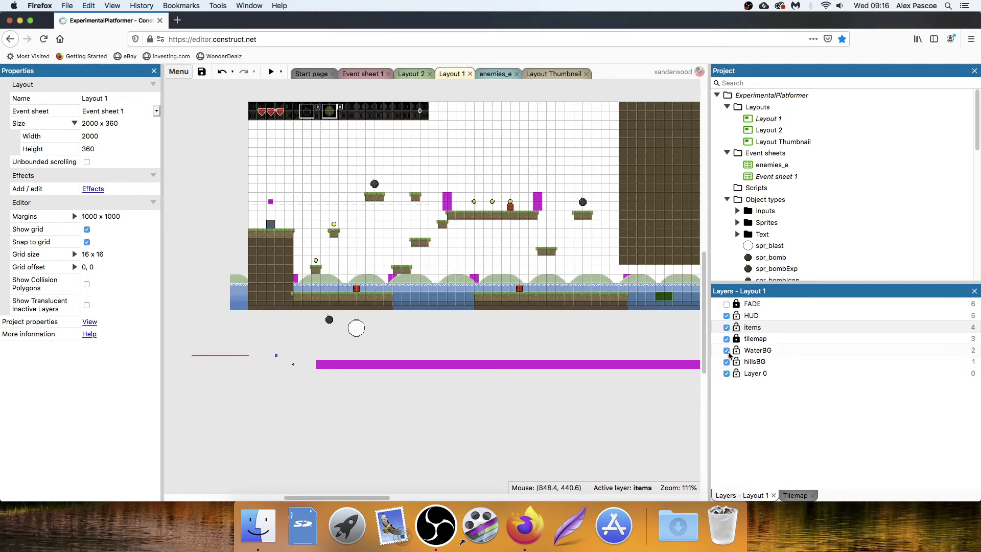
{"action": "right_click", "coordinate": [753, 374]}
{"action": "left_click", "coordinate": [803, 238]}
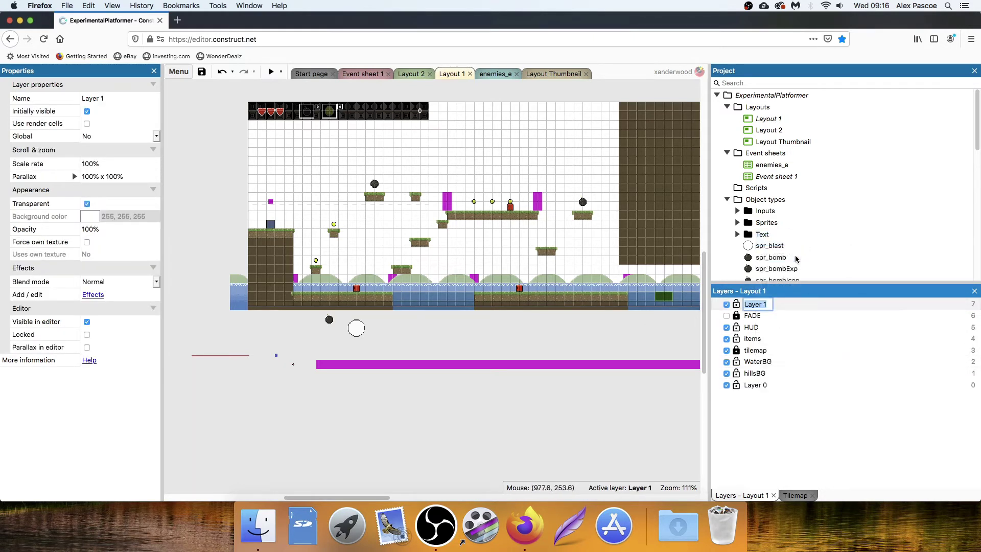
{"action": "type", "text": "cloudsBG"}
{"action": "key", "text": "Return"}
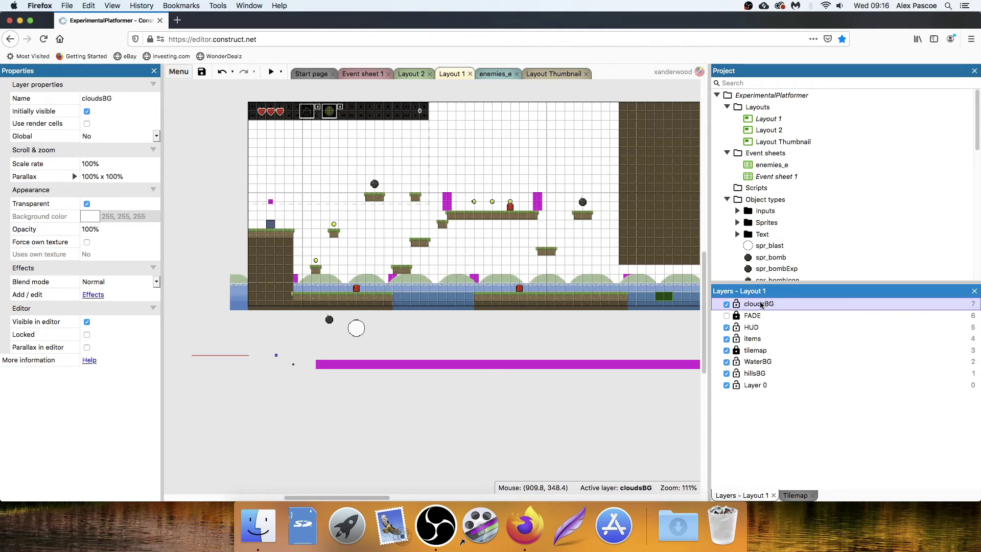
{"action": "left_click_drag", "start_coordinate": [761, 306], "coordinate": [761, 382]}
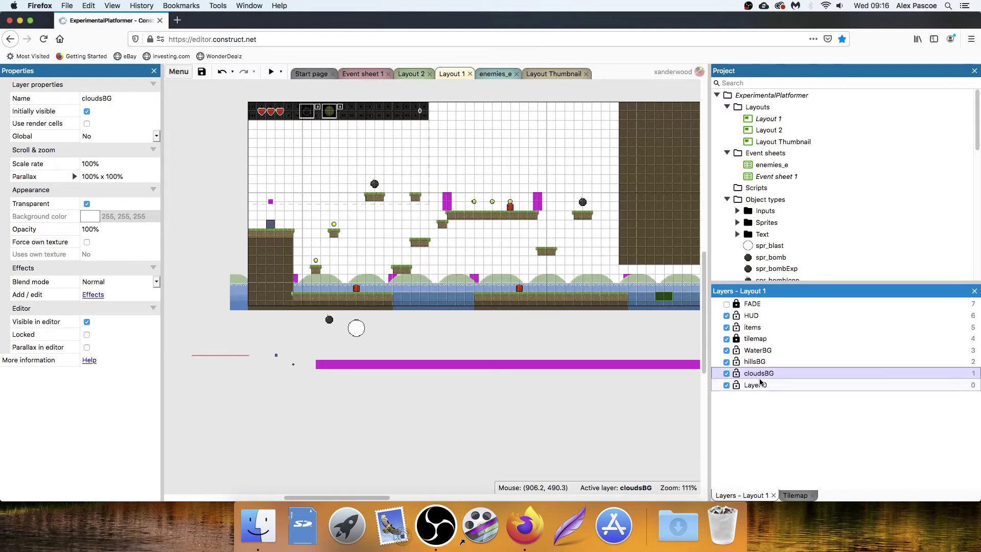
Insert a new Tiled Background object on the cloudsBG layer, below the layout area.
{"action": "double_click", "coordinate": [465, 398]}
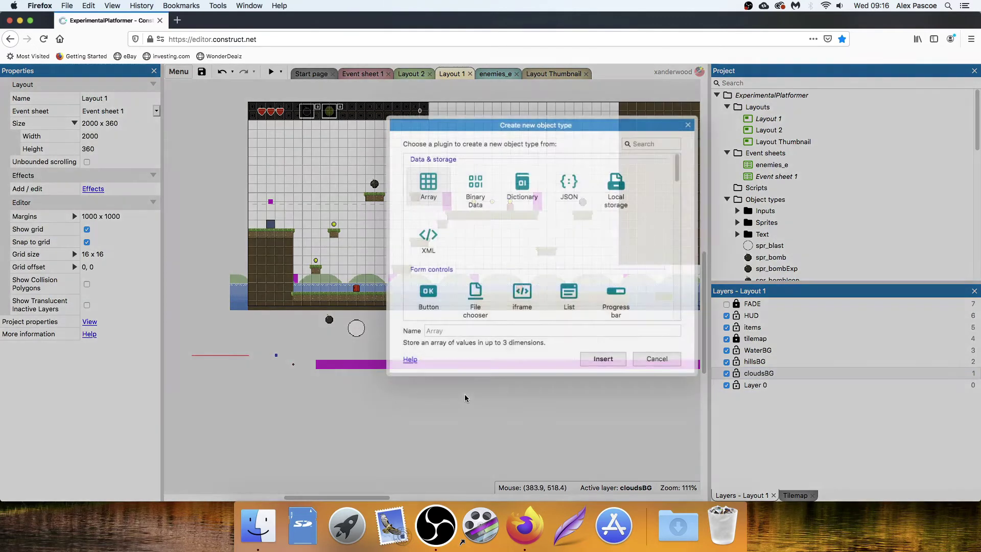
{"action": "scroll", "coordinate": [541, 223], "scroll_direction": "down", "scroll_amount": 5}
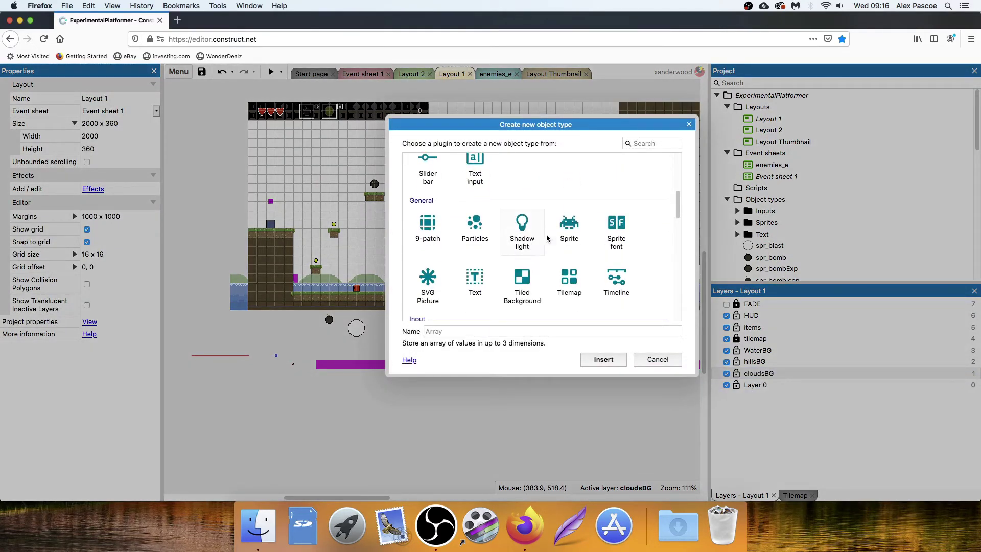
{"action": "double_click", "coordinate": [514, 282]}
{"action": "left_click", "coordinate": [499, 399]}
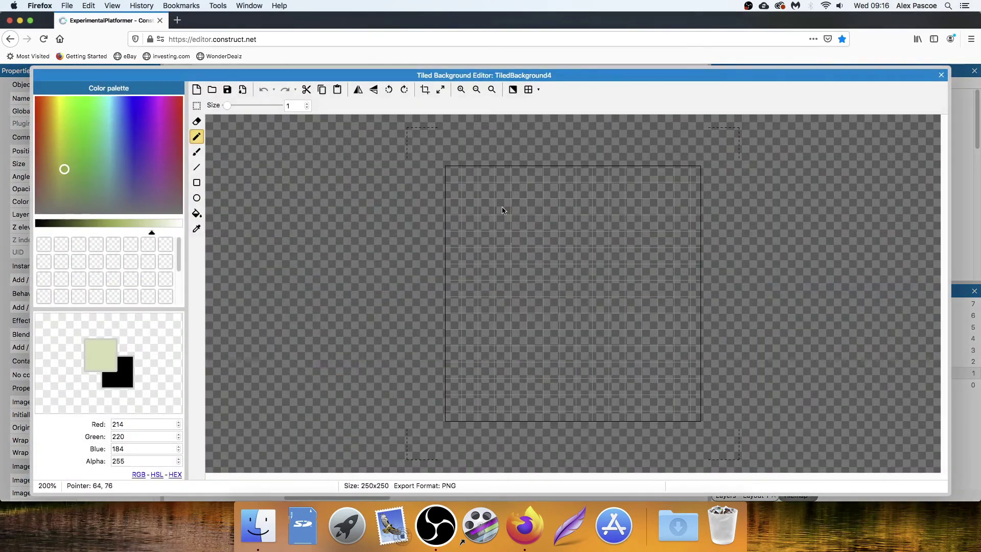
Resize the tiled background's image canvas to 320 x 48 pixels.
{"action": "left_click", "coordinate": [441, 90]}
{"action": "double_click", "coordinate": [511, 228]}
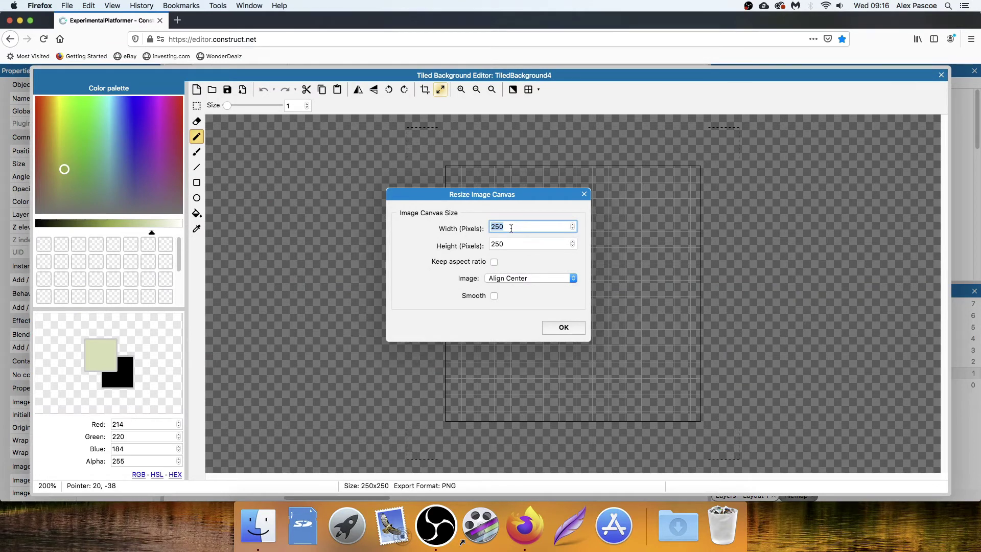
{"action": "type", "text": "32"}
{"action": "double_click", "coordinate": [512, 244]}
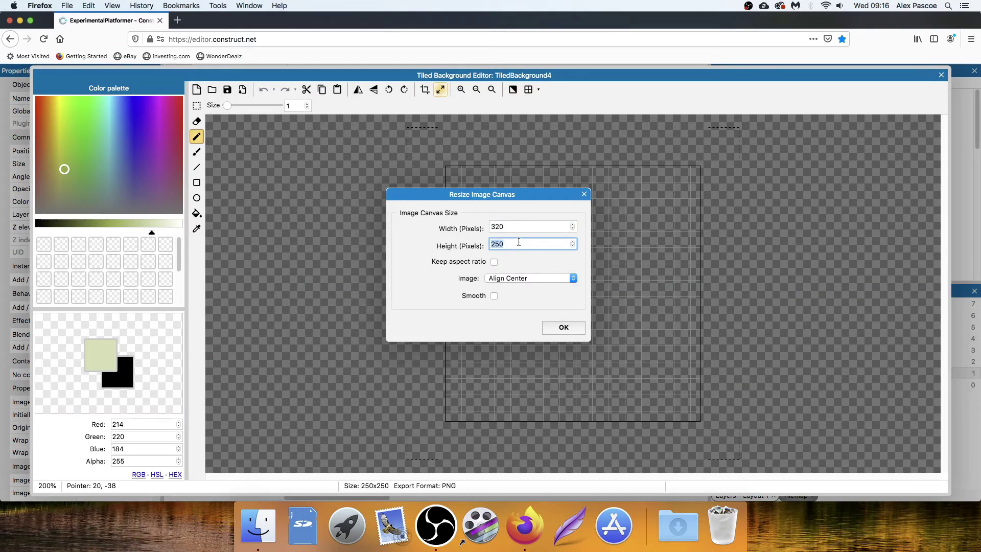
{"action": "type", "text": "48"}
{"action": "key", "text": "Return"}
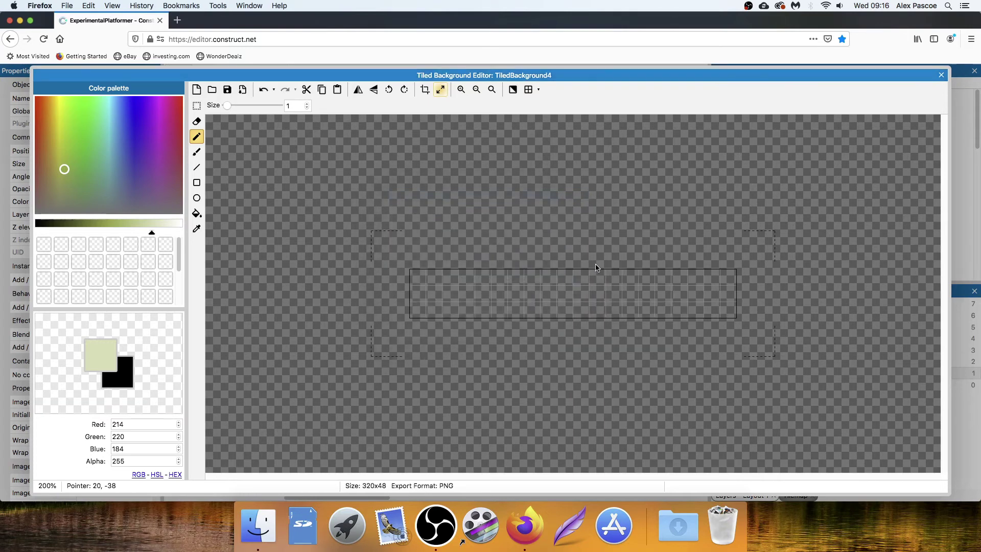
Paint four rounded cloud shapes across the canvas with a size 32 brush in pale mint (233, 243, 242).
{"action": "scroll", "coordinate": [562, 276], "scroll_direction": "up", "scroll_amount": 3}
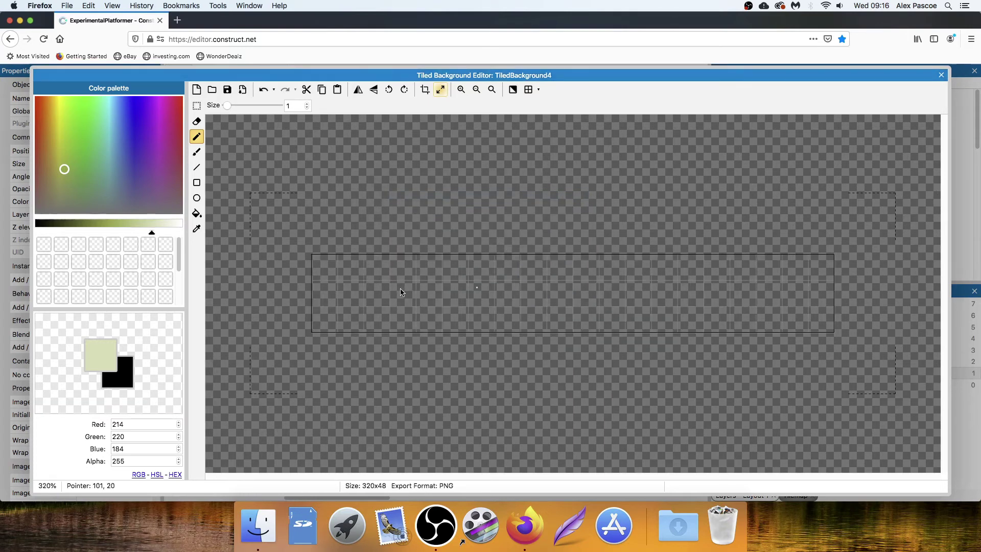
{"action": "left_click", "coordinate": [102, 200]}
{"action": "left_click_drag", "start_coordinate": [112, 201], "coordinate": [107, 153]}
{"action": "left_click", "coordinate": [172, 223]}
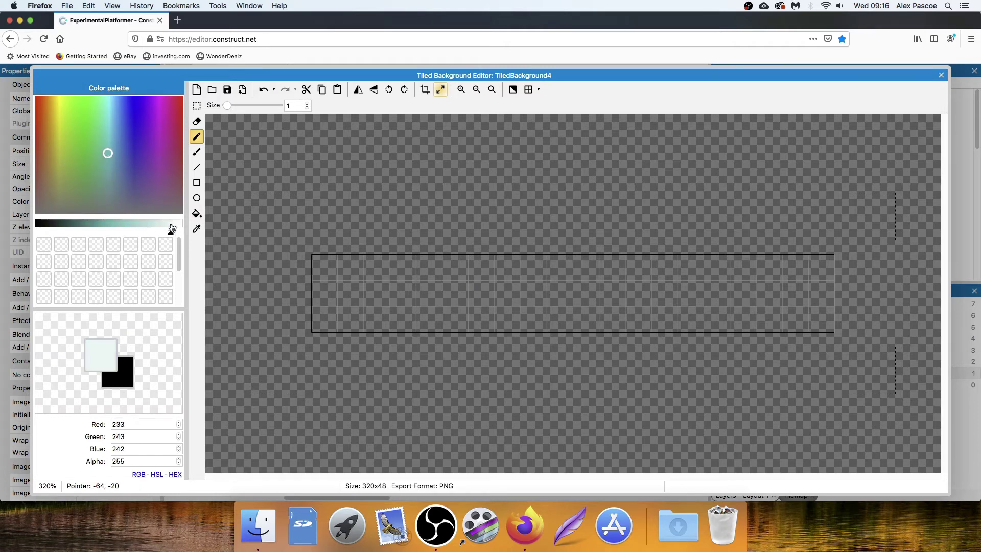
{"action": "left_click", "coordinate": [197, 152]}
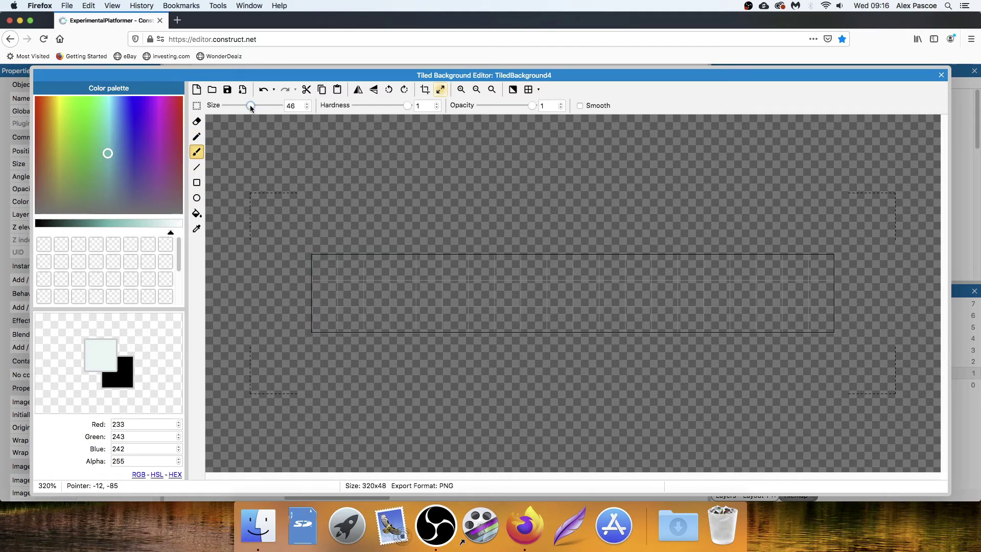
{"action": "left_click_drag", "start_coordinate": [250, 105], "coordinate": [244, 106]}
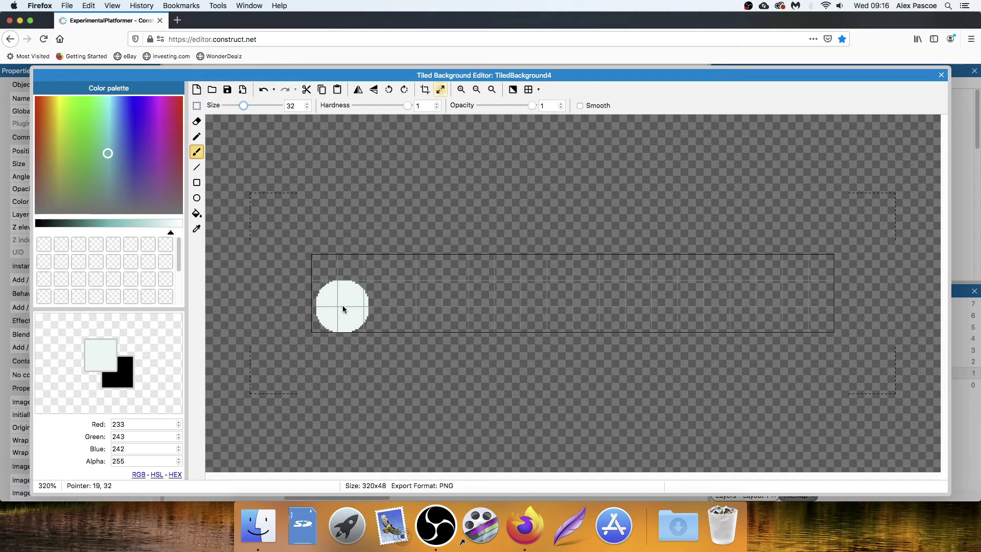
{"action": "left_click", "coordinate": [393, 306]}
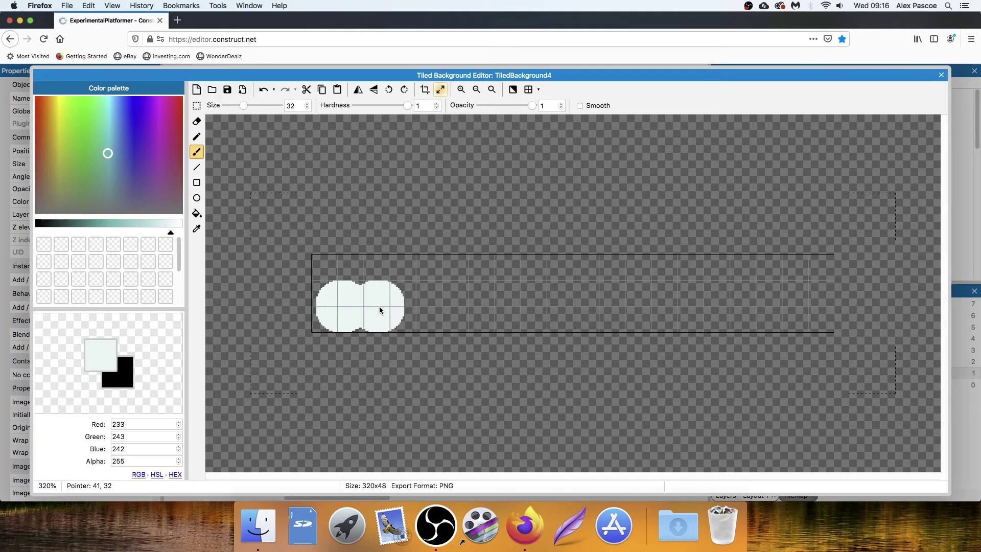
{"action": "left_click_drag", "start_coordinate": [408, 309], "coordinate": [415, 310]}
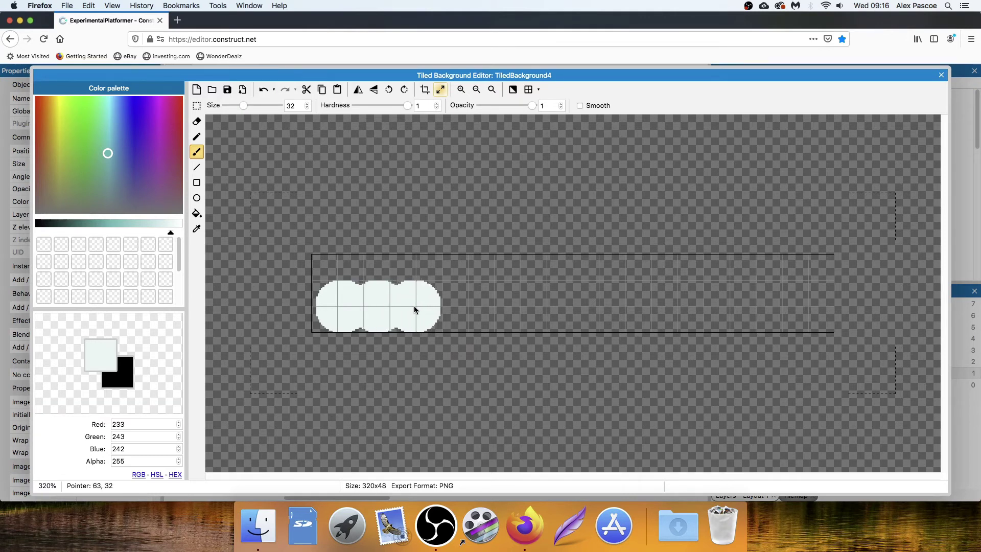
{"action": "left_click", "coordinate": [363, 286]}
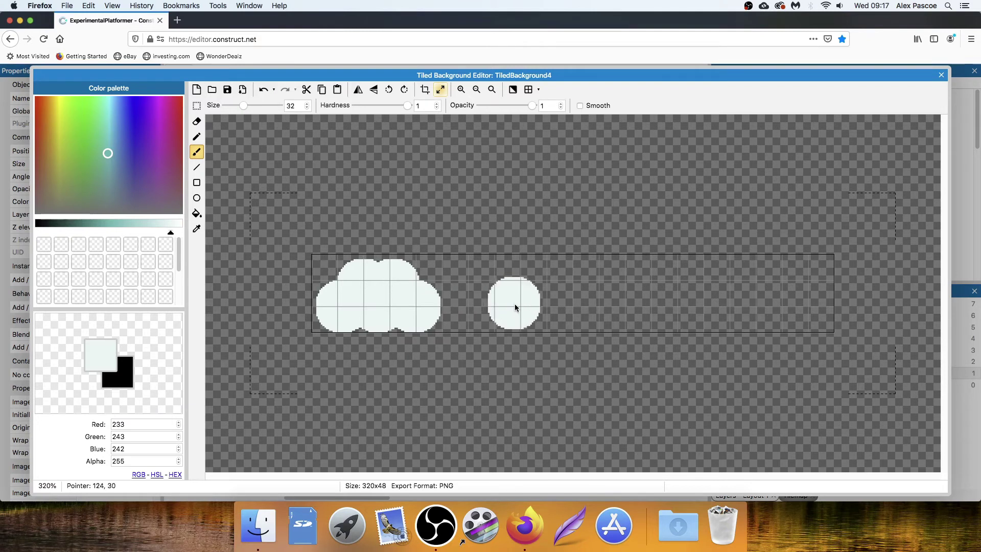
{"action": "left_click_drag", "start_coordinate": [521, 290], "coordinate": [589, 287]}
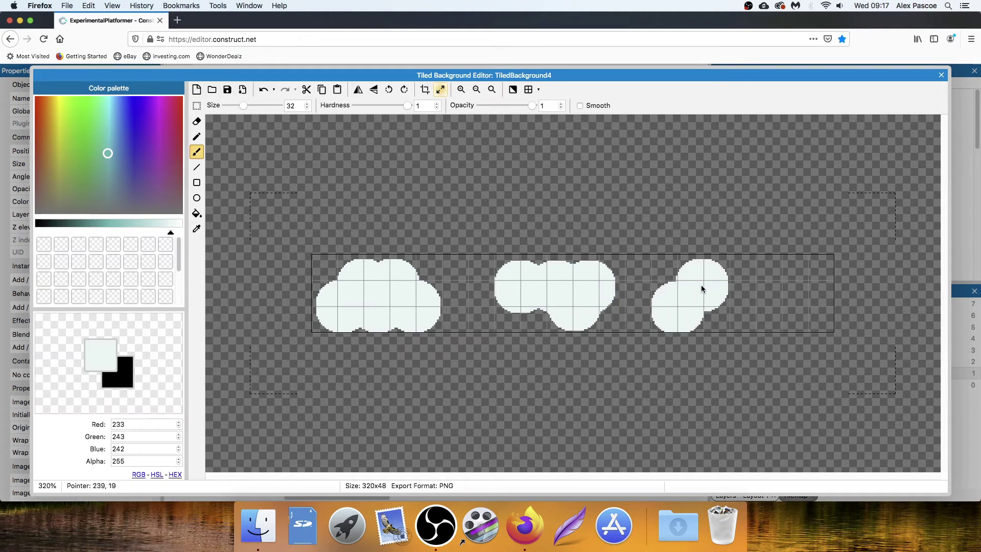
{"action": "left_click_drag", "start_coordinate": [702, 289], "coordinate": [718, 314]}
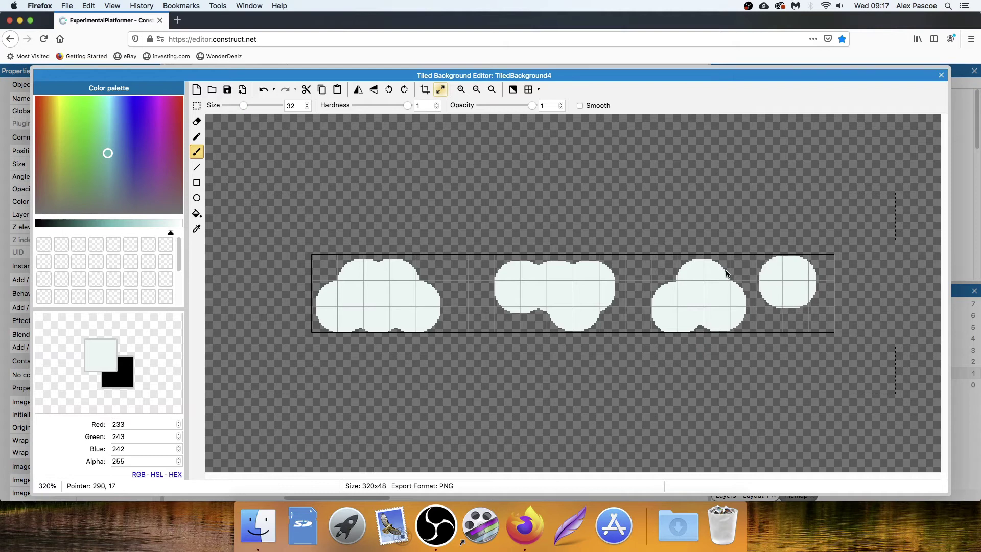
Add small round puffs to the edges of the four clouds with a size 15 brush.
{"action": "left_click_drag", "start_coordinate": [242, 106], "coordinate": [234, 105]}
{"action": "left_click", "coordinate": [430, 276]}
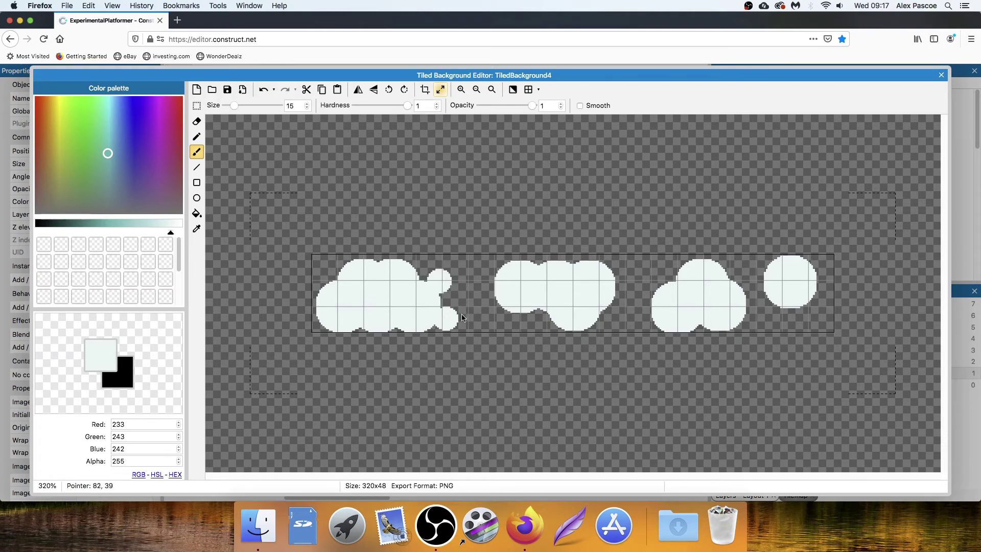
{"action": "left_click", "coordinate": [621, 269]}
{"action": "left_click", "coordinate": [643, 319]}
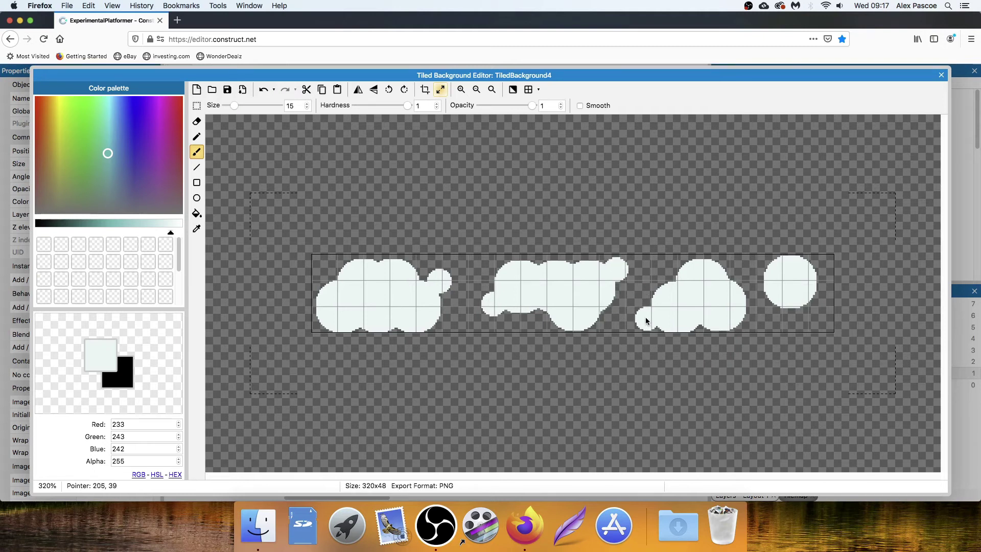
{"action": "left_click", "coordinate": [816, 301]}
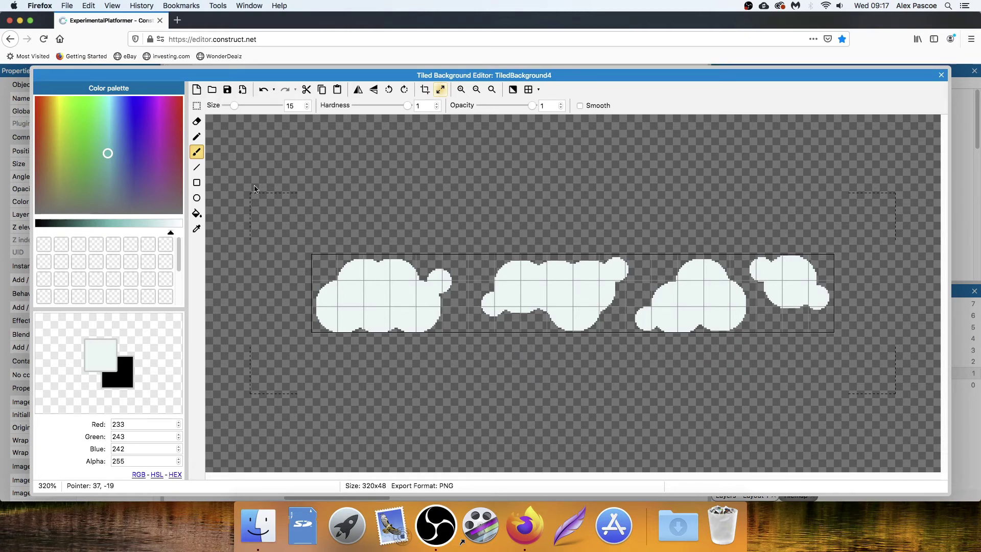
Draw thin horizontal wisps along the sides of the clouds with a size 3 brush.
{"action": "left_click_drag", "start_coordinate": [234, 106], "coordinate": [228, 106]}
{"action": "left_click_drag", "start_coordinate": [438, 311], "coordinate": [456, 309]}
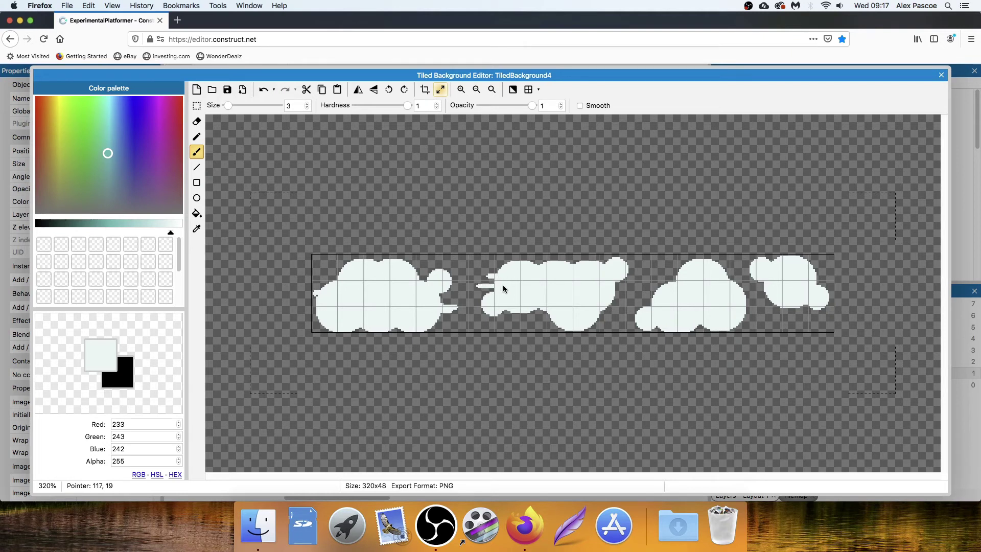
{"action": "mouse_move", "coordinate": [614, 294]}
{"action": "left_mouse_down"}
{"action": "mouse_move", "coordinate": [627, 293]}
{"action": "mouse_move", "coordinate": [616, 312]}
{"action": "left_mouse_up"}
{"action": "left_click_drag", "start_coordinate": [618, 277], "coordinate": [638, 277]}
{"action": "mouse_move", "coordinate": [622, 322]}
{"action": "left_mouse_down"}
{"action": "mouse_move", "coordinate": [637, 322]}
{"action": "mouse_move", "coordinate": [655, 302]}
{"action": "mouse_move", "coordinate": [647, 286]}
{"action": "left_mouse_up"}
{"action": "left_click_drag", "start_coordinate": [745, 297], "coordinate": [781, 322]}
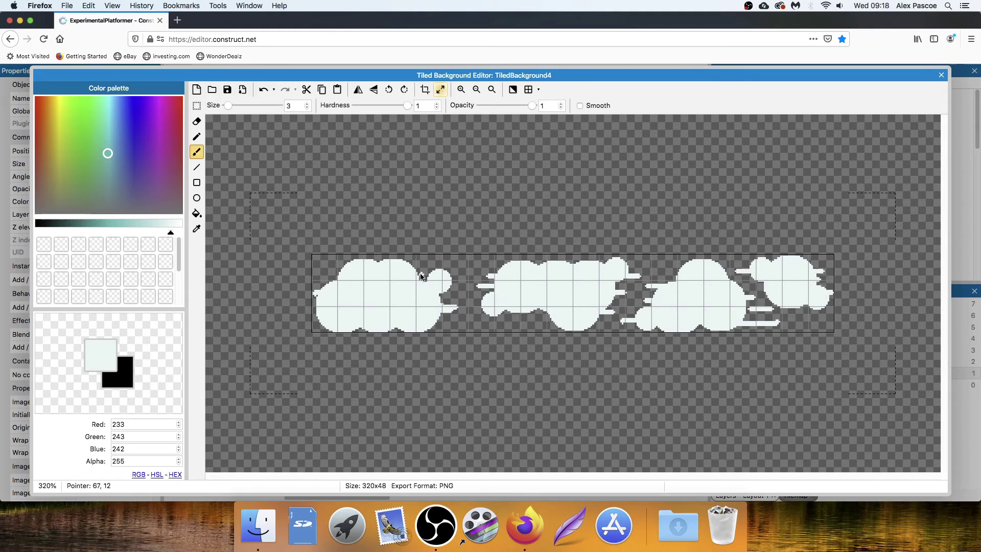
Paint near-white (252, 253, 253) highlights over the main bodies of the four clouds with a size 30 brush.
{"action": "left_click_drag", "start_coordinate": [171, 235], "coordinate": [180, 235]}
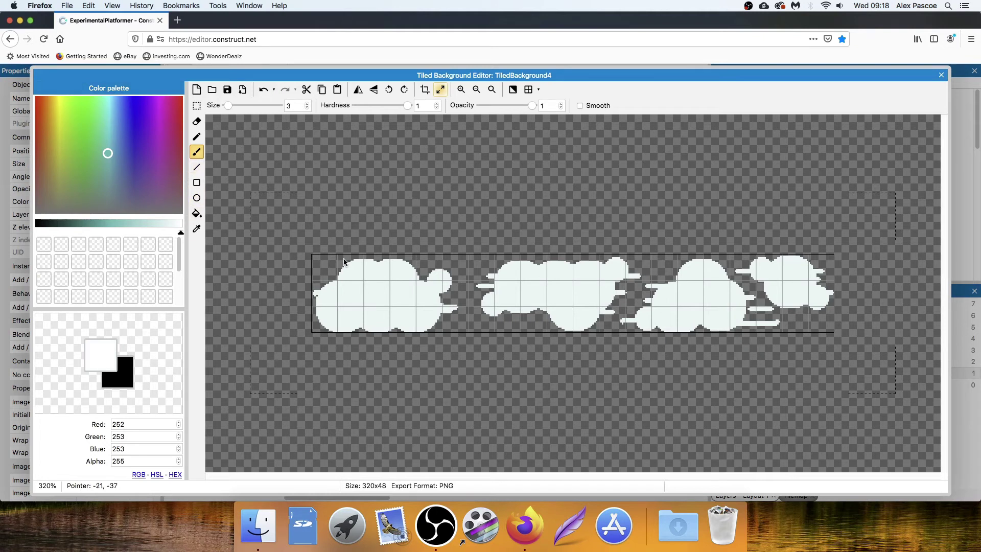
{"action": "left_click_drag", "start_coordinate": [229, 106], "coordinate": [243, 106]}
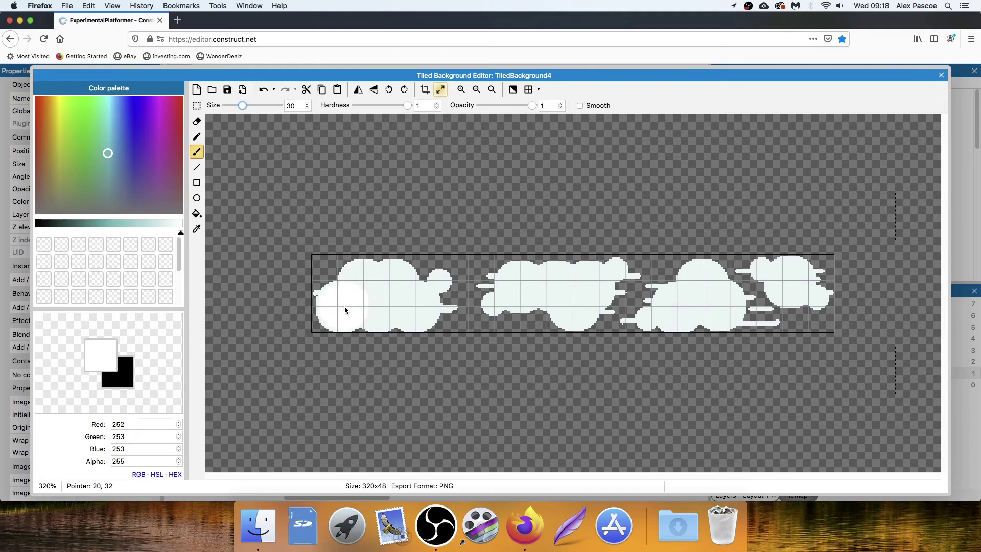
{"action": "mouse_move", "coordinate": [345, 310]}
{"action": "left_mouse_down"}
{"action": "mouse_move", "coordinate": [370, 286]}
{"action": "mouse_move", "coordinate": [365, 292]}
{"action": "mouse_move", "coordinate": [389, 294]}
{"action": "left_mouse_up"}
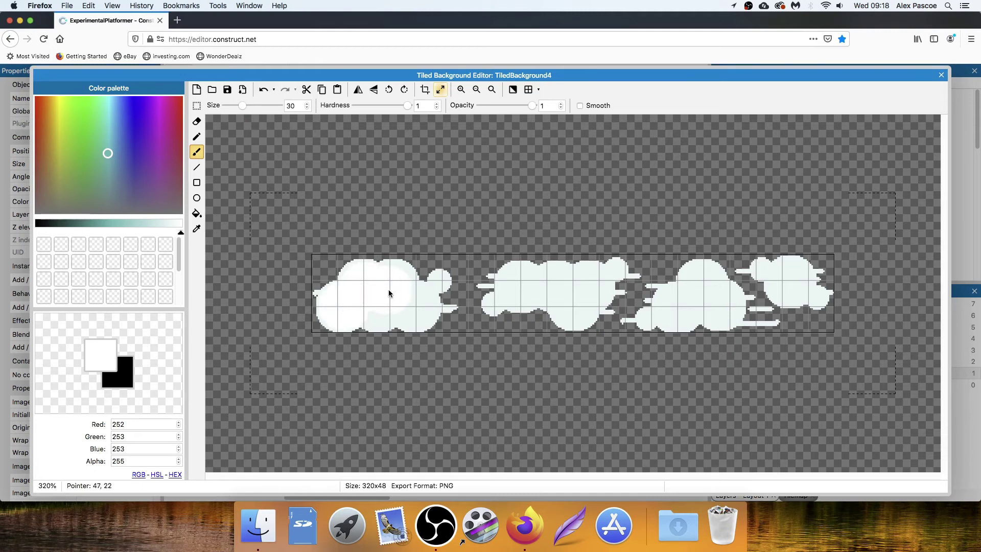
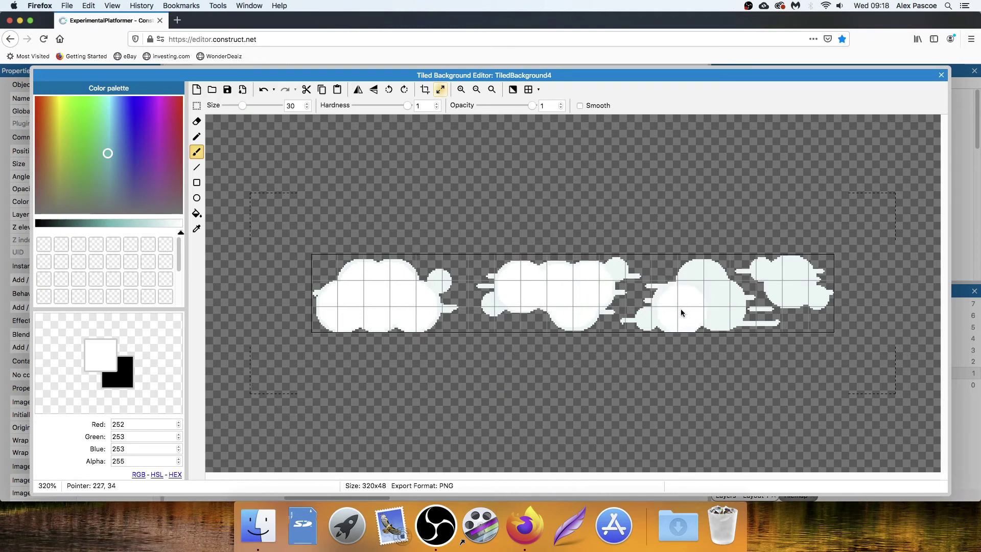
{"action": "left_click_drag", "start_coordinate": [695, 293], "coordinate": [703, 290]}
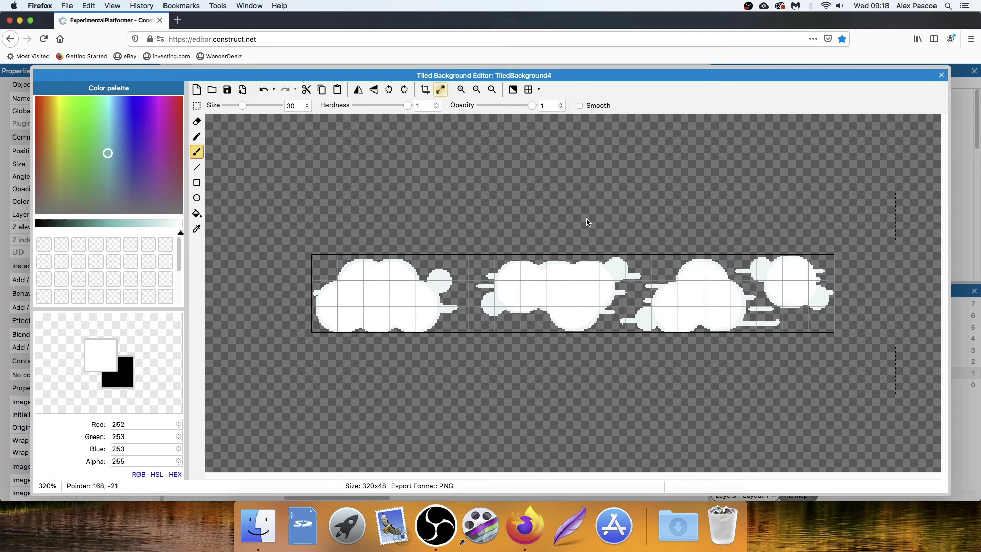
Paint near-white highlights over the small side puffs of the clouds with a size 15 brush and close the image editor.
{"action": "left_click_drag", "start_coordinate": [238, 105], "coordinate": [234, 105]}
{"action": "mouse_move", "coordinate": [593, 280]}
{"action": "left_mouse_down"}
{"action": "mouse_move", "coordinate": [616, 274]}
{"action": "mouse_move", "coordinate": [609, 261]}
{"action": "left_mouse_up"}
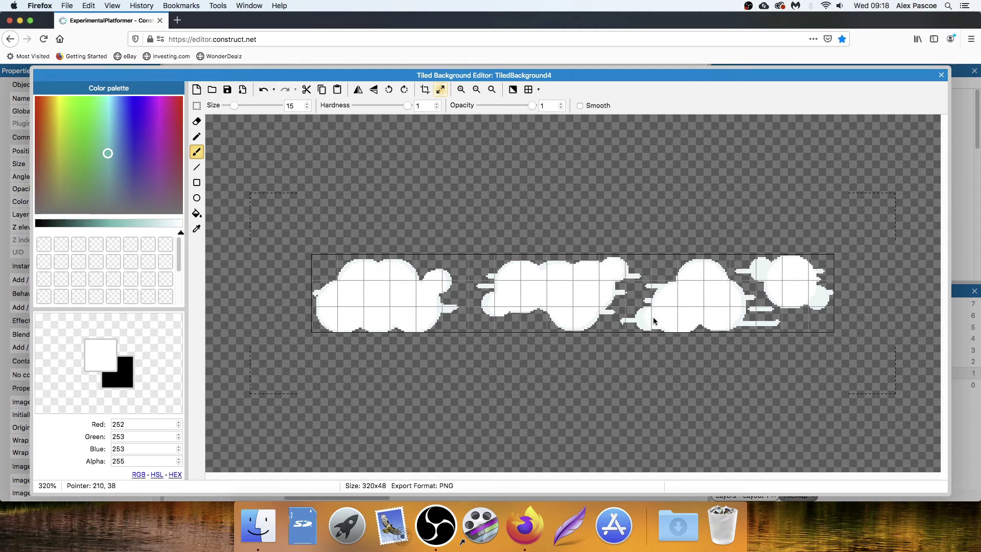
{"action": "left_click_drag", "start_coordinate": [751, 280], "coordinate": [760, 261]}
{"action": "left_click_drag", "start_coordinate": [807, 294], "coordinate": [807, 310]}
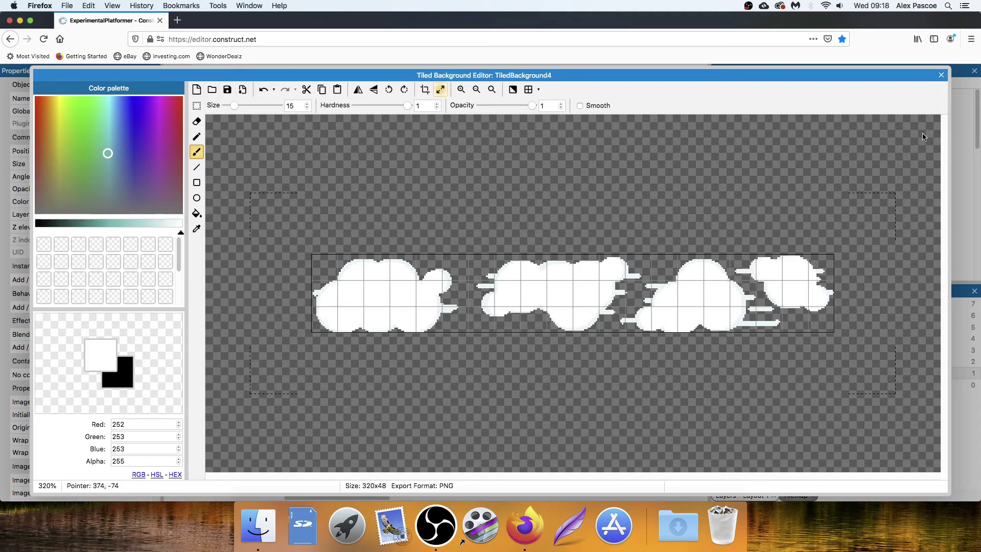
{"action": "left_click", "coordinate": [941, 75]}
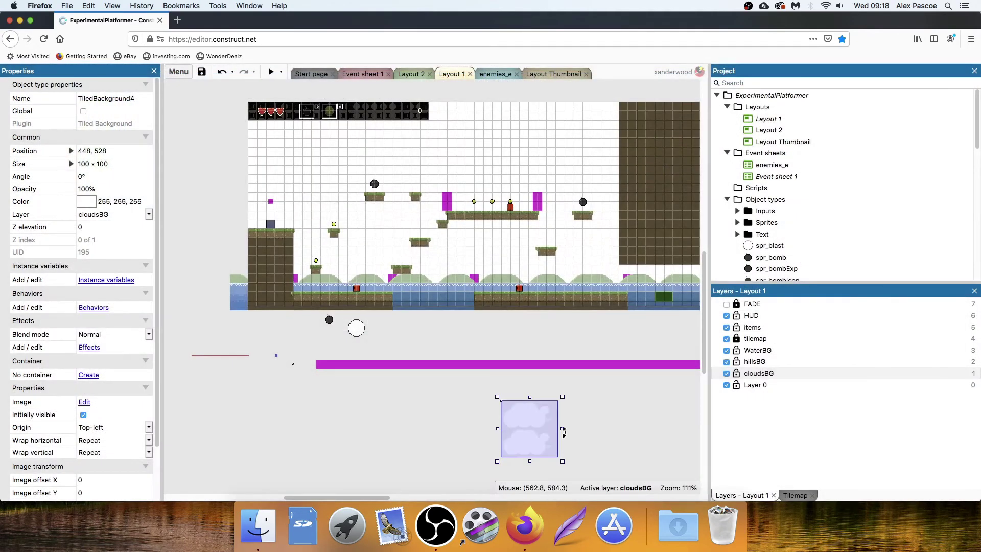
Resize the clouds background to 544 x 64 and place it at -32, 256 just above the water, over the level's start.
{"action": "left_click_drag", "start_coordinate": [561, 460], "coordinate": [674, 441]}
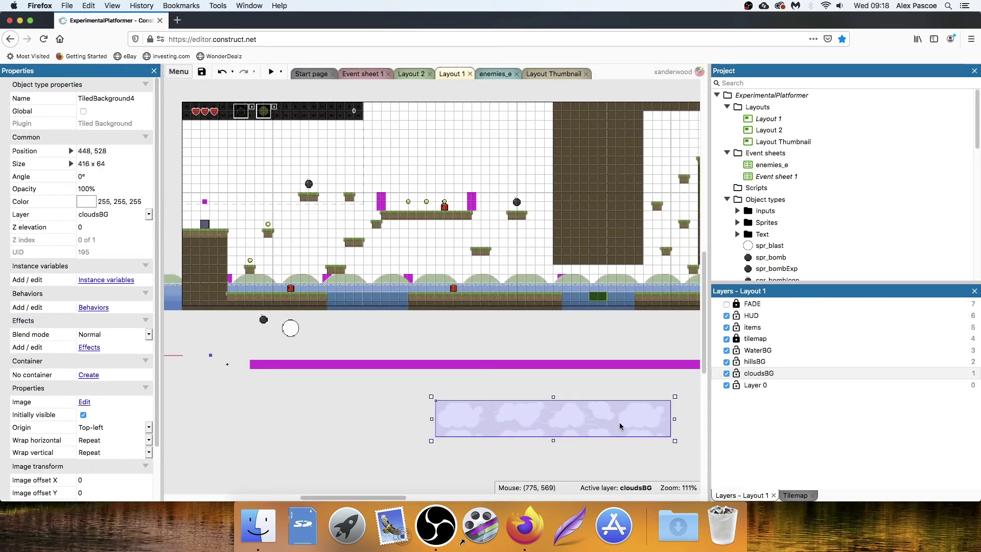
{"action": "left_click_drag", "start_coordinate": [620, 426], "coordinate": [394, 281]}
{"action": "scroll", "coordinate": [409, 305], "scroll_direction": "left", "scroll_amount": 5}
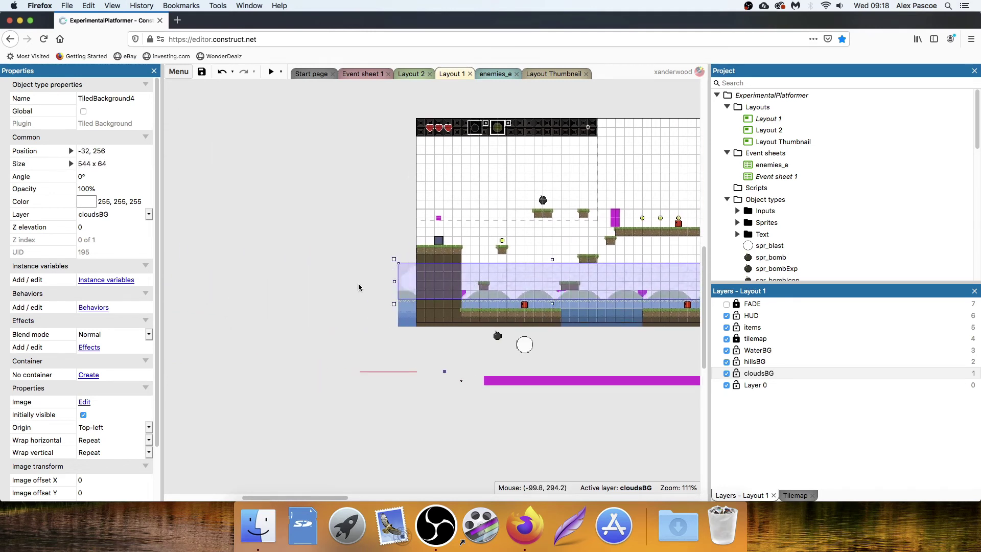
Stretch the clouds background past the far end of the level to a size of 2080 x 64.
{"action": "scroll", "coordinate": [359, 287], "scroll_direction": "right", "scroll_amount": 4}
{"action": "scroll", "coordinate": [358, 288], "scroll_direction": "down", "scroll_amount": 1}
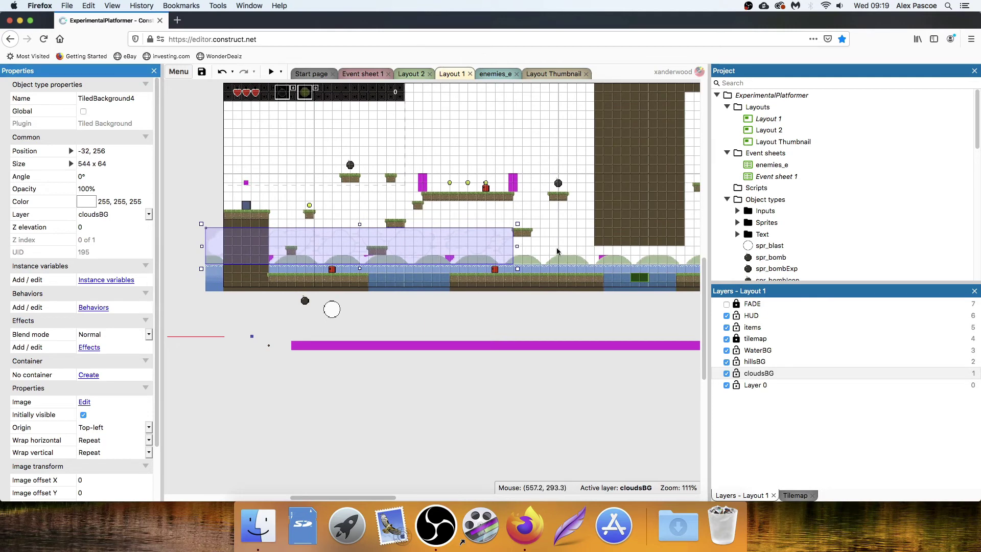
{"action": "scroll", "coordinate": [507, 312], "scroll_direction": "down", "scroll_amount": 3, "text": "ctrl"}
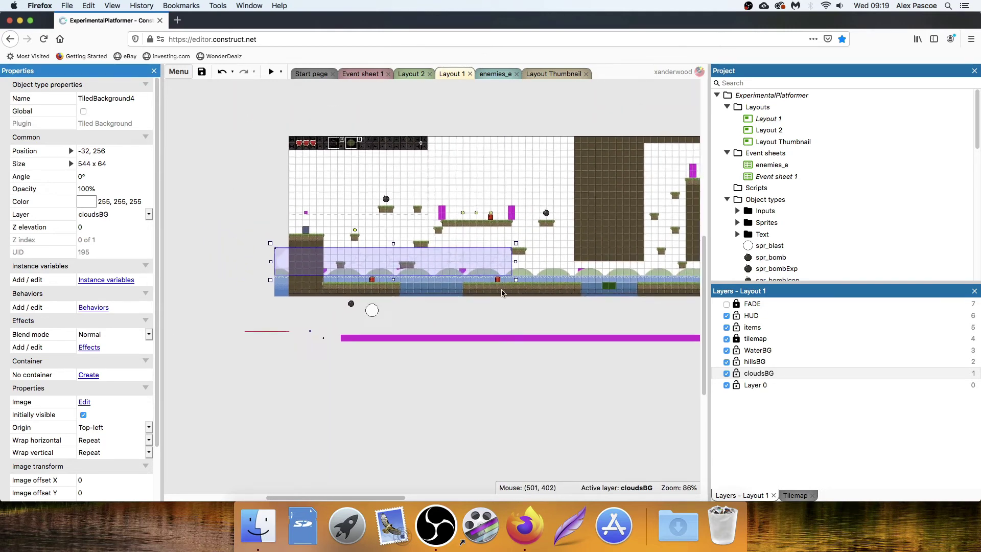
{"action": "left_click_drag", "start_coordinate": [520, 261], "coordinate": [665, 250]}
{"action": "scroll", "coordinate": [448, 360], "scroll_direction": "right", "scroll_amount": 4}
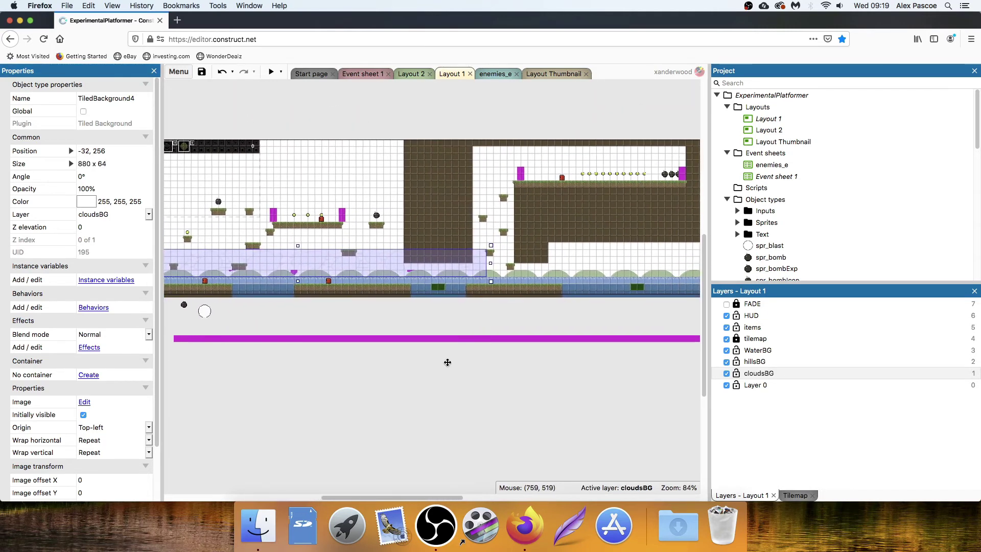
{"action": "left_click_drag", "start_coordinate": [523, 263], "coordinate": [685, 263]}
{"action": "scroll", "coordinate": [488, 371], "scroll_direction": "right", "scroll_amount": 4}
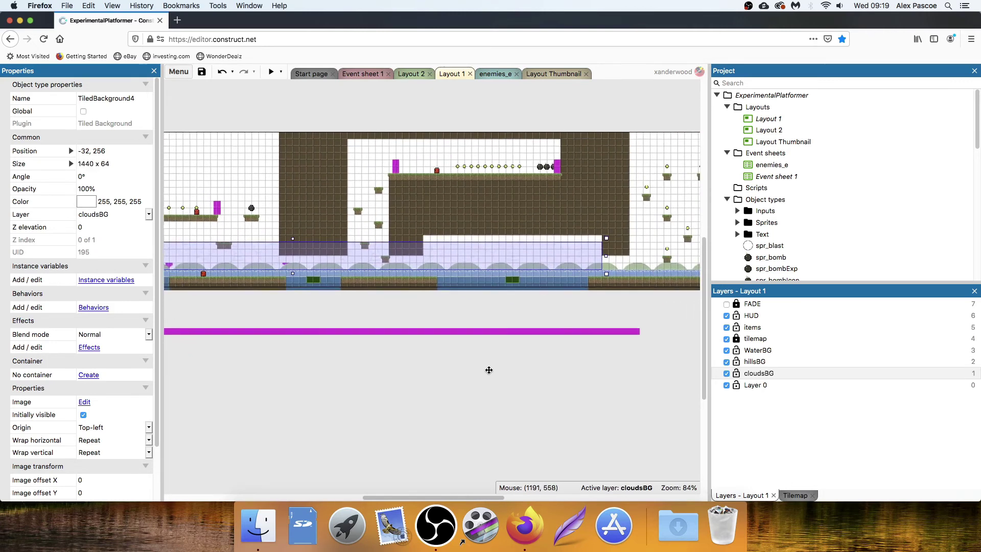
{"action": "left_click_drag", "start_coordinate": [532, 245], "coordinate": [699, 250]}
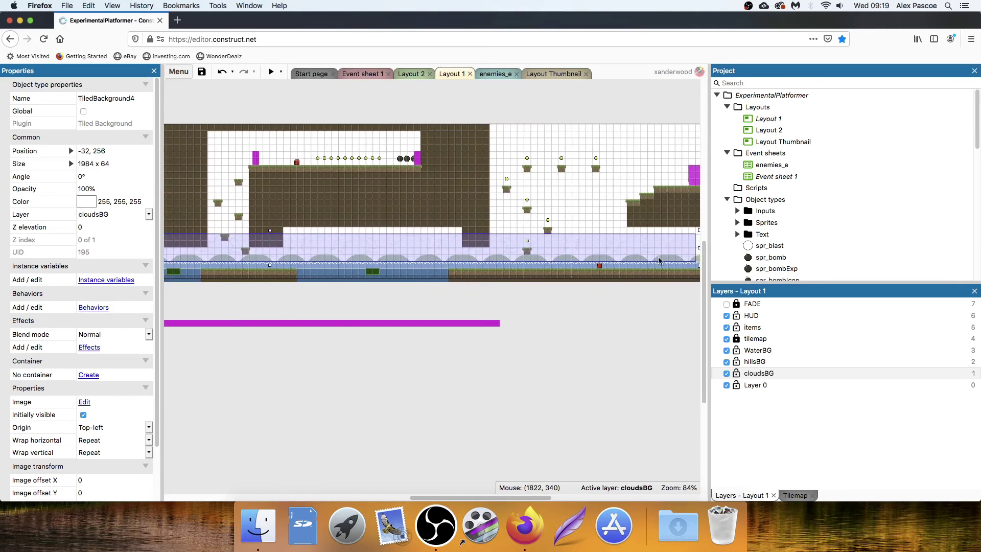
{"action": "scroll", "coordinate": [521, 300], "scroll_direction": "right", "scroll_amount": 3}
{"action": "left_click_drag", "start_coordinate": [579, 255], "coordinate": [617, 253]}
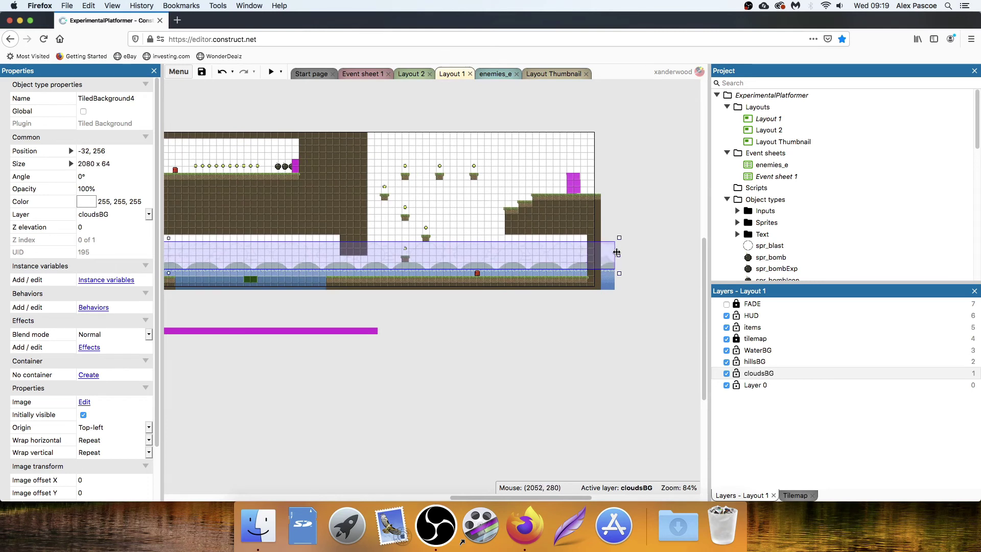
Set the horizontal parallax of the cloudsBG layer to 60%.
{"action": "left_click", "coordinate": [760, 373]}
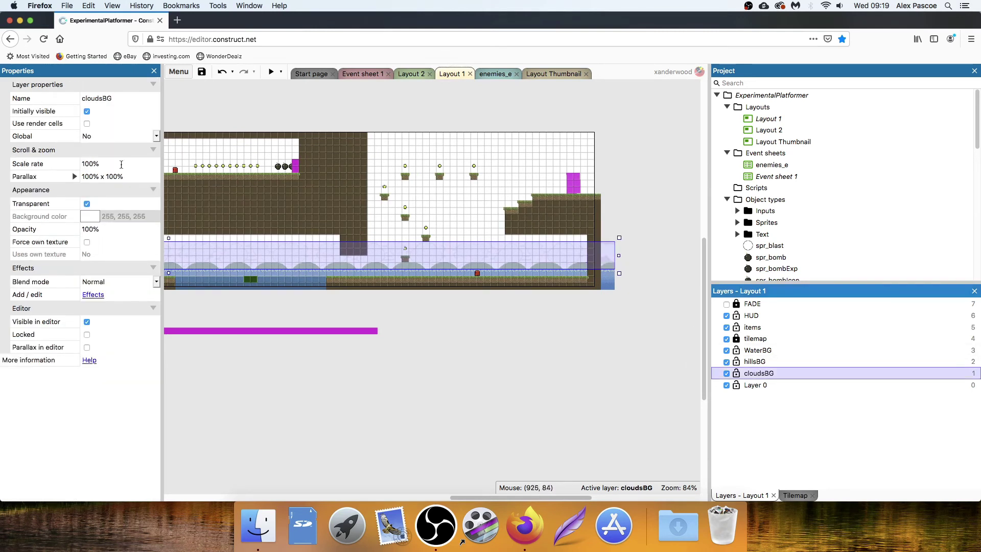
{"action": "left_click", "coordinate": [76, 176]}
{"action": "left_click", "coordinate": [113, 188]}
{"action": "type", "text": "6"}
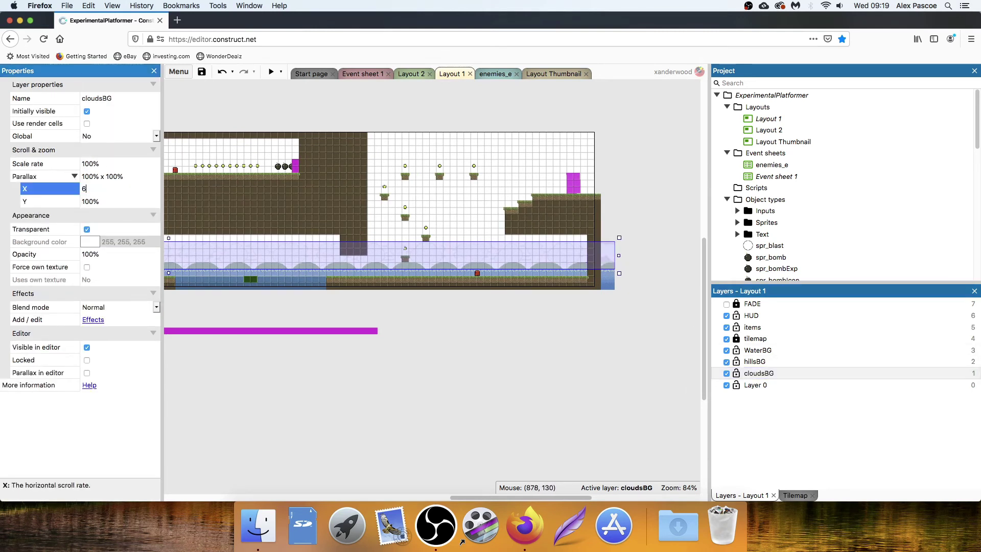
{"action": "type", "text": "0"}
{"action": "key", "text": "Return"}
{"action": "left_click", "coordinate": [449, 336]}
{"action": "scroll", "coordinate": [230, 245], "scroll_direction": "left", "scroll_amount": 5}
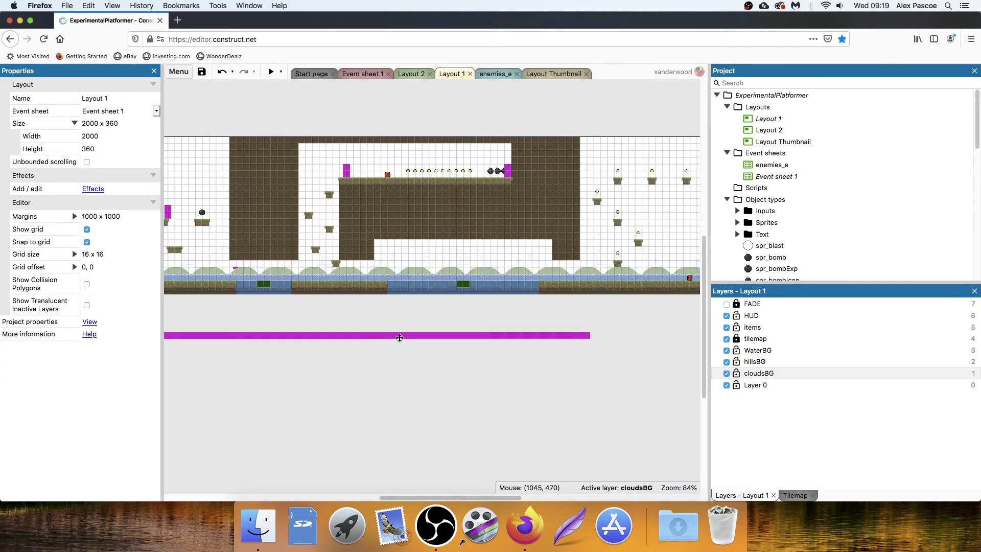
Set the horizontal parallax of the cloudsBG layer to 50%.
{"action": "left_click", "coordinate": [215, 257]}
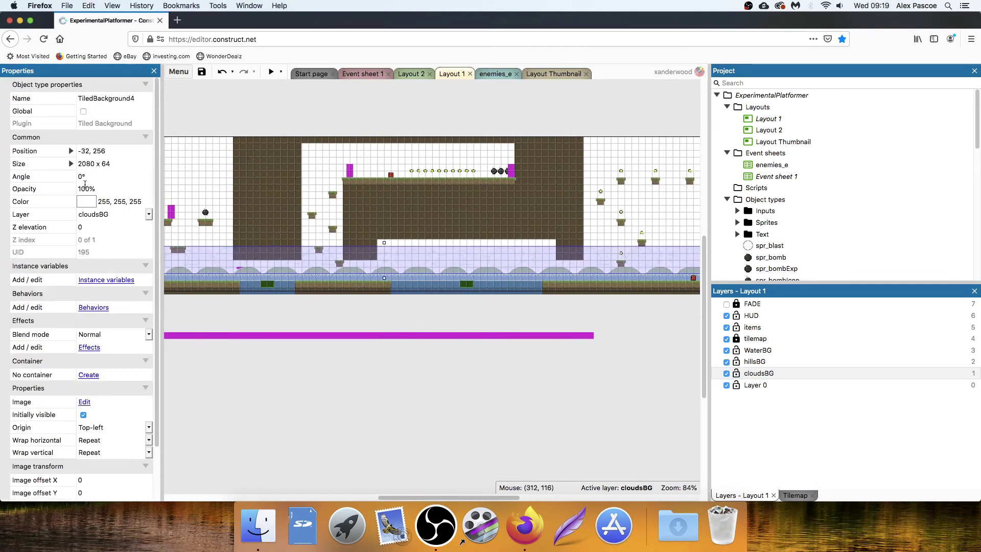
{"action": "left_click", "coordinate": [757, 372]}
{"action": "left_click", "coordinate": [101, 192]}
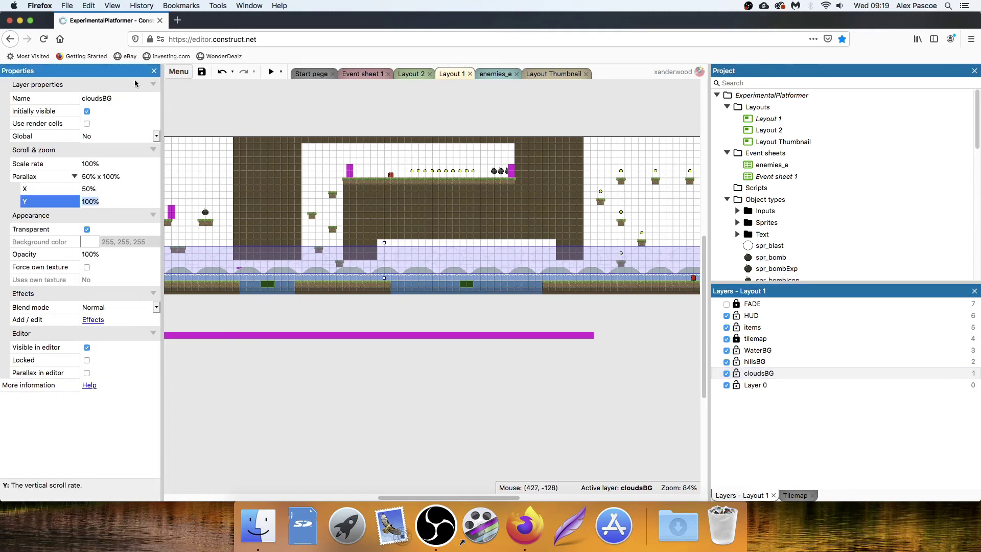
Preview the layout and run and jump the player across the platforms to check the clouds' parallax movement.
{"action": "left_click", "coordinate": [271, 72]}
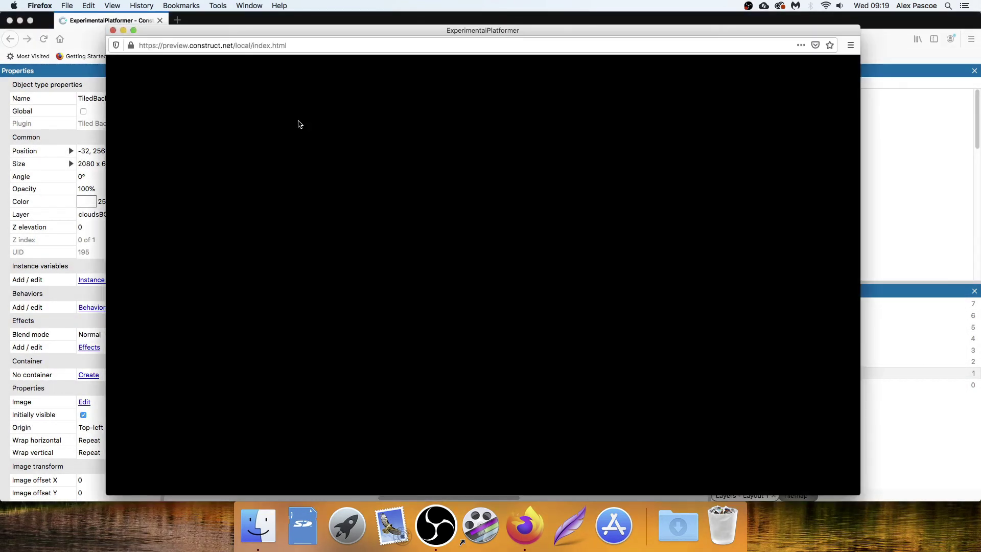
{"action": "key", "text": "Right"}
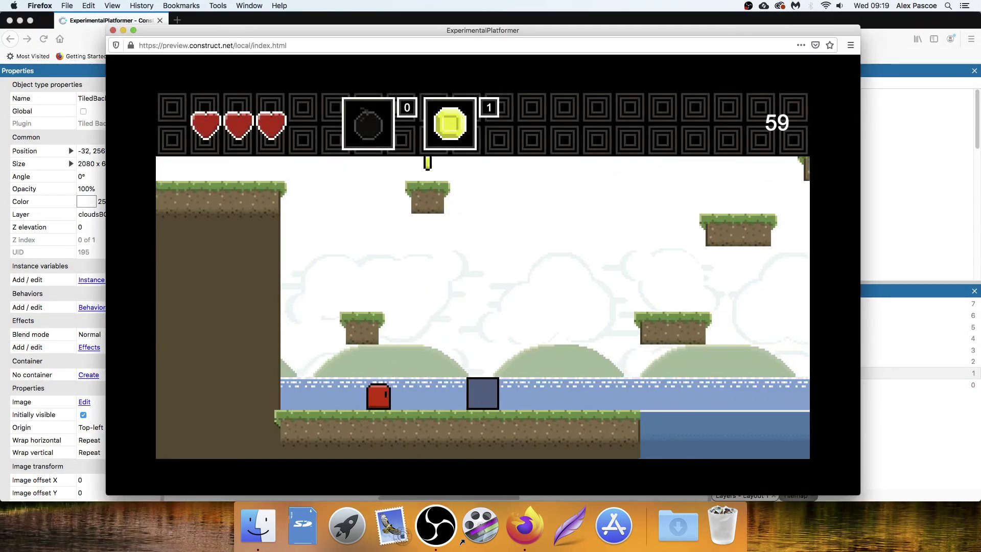
{"action": "key", "text": "Up"}
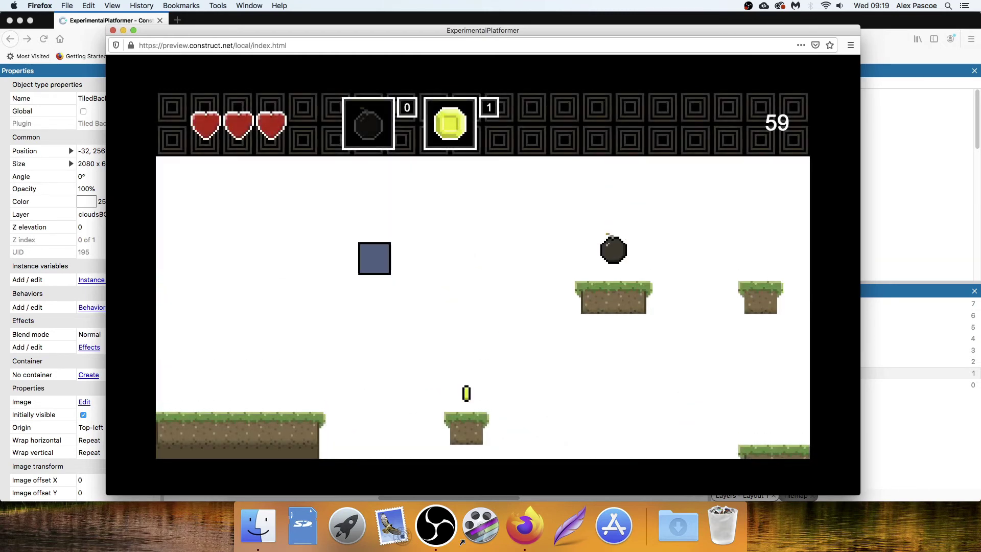
{"action": "key", "text": "Right"}
{"action": "key", "text": "Up"}
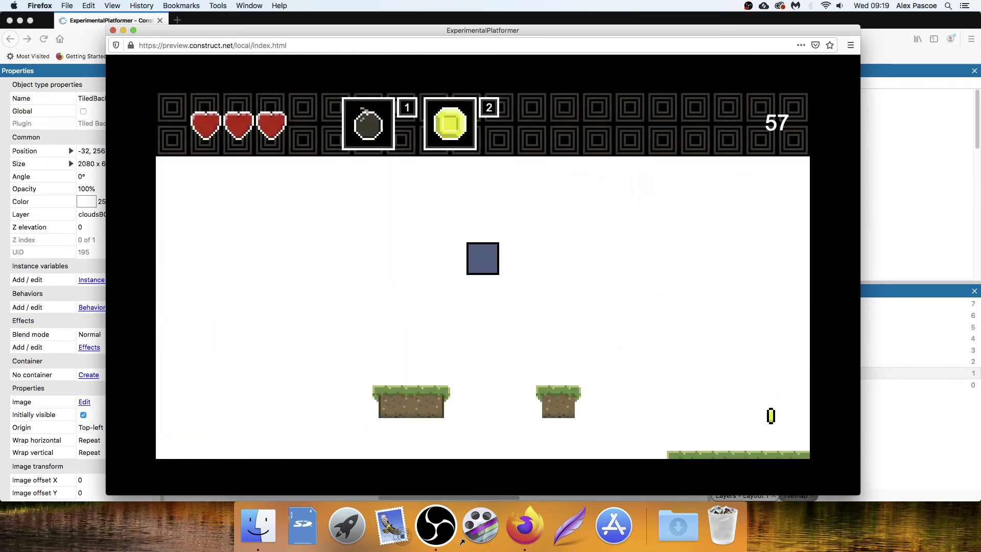
{"action": "key", "text": "Right"}
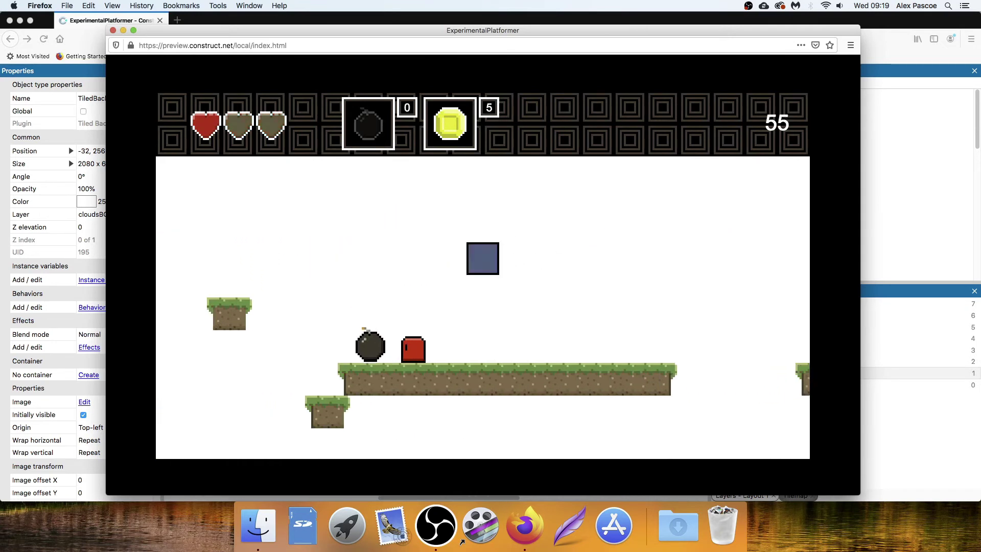
{"action": "key", "text": "Up"}
{"action": "key", "text": "Right"}
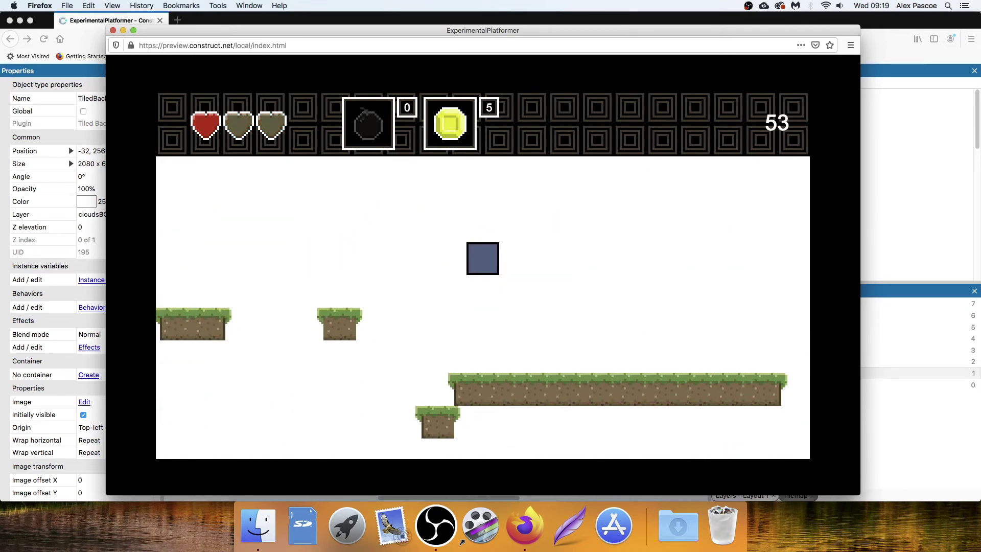
{"action": "key", "text": "Right"}
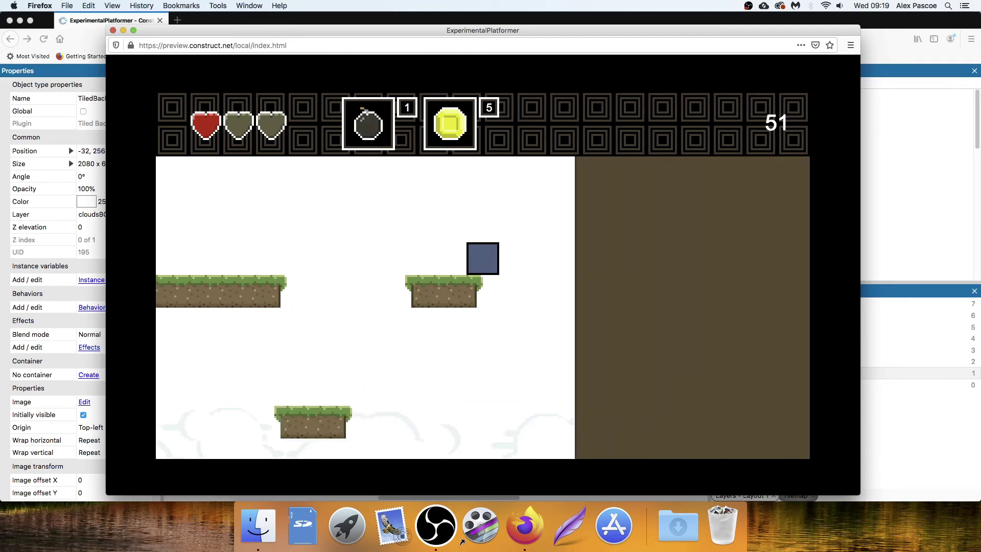
Move the player back and forth around the starting ledge to compare the clouds with the hills and water, and close the preview.
{"action": "key", "text": "Left"}
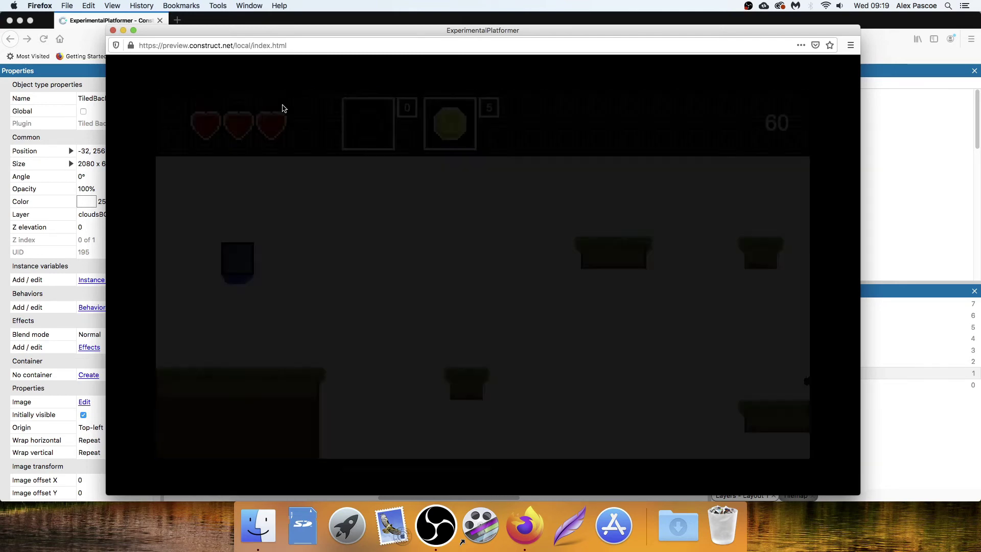
{"action": "key", "text": "Right"}
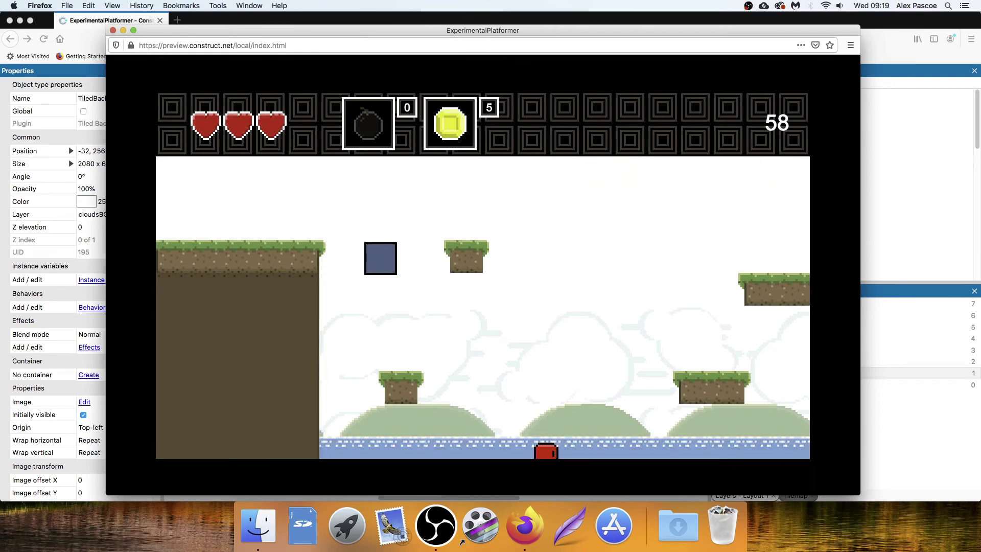
{"action": "key", "text": "Left"}
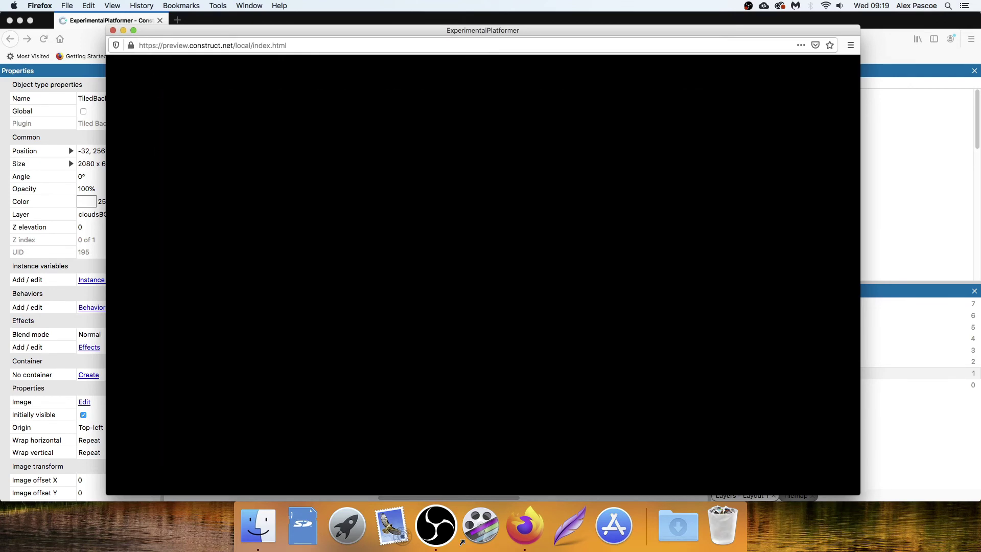
{"action": "key", "text": "Right"}
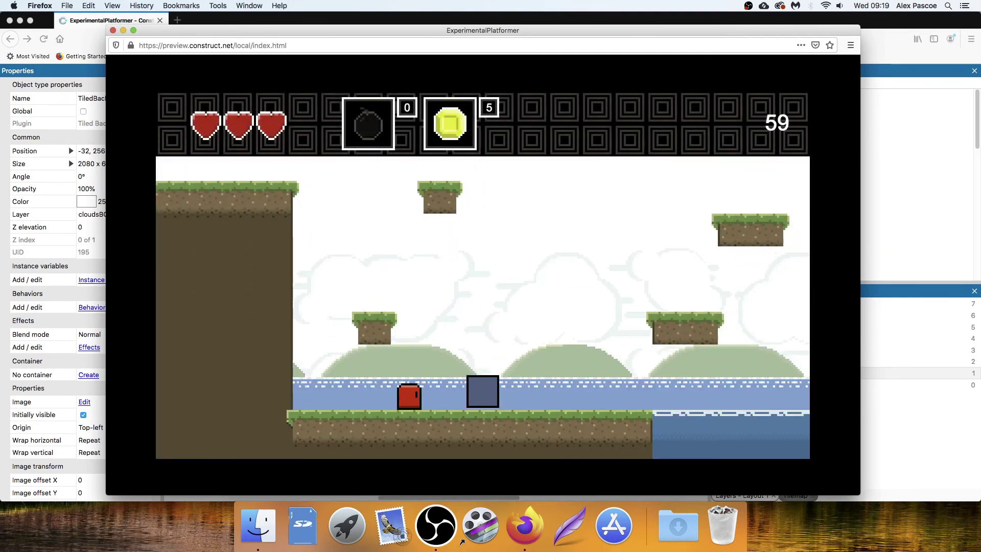
{"action": "key", "text": "Left"}
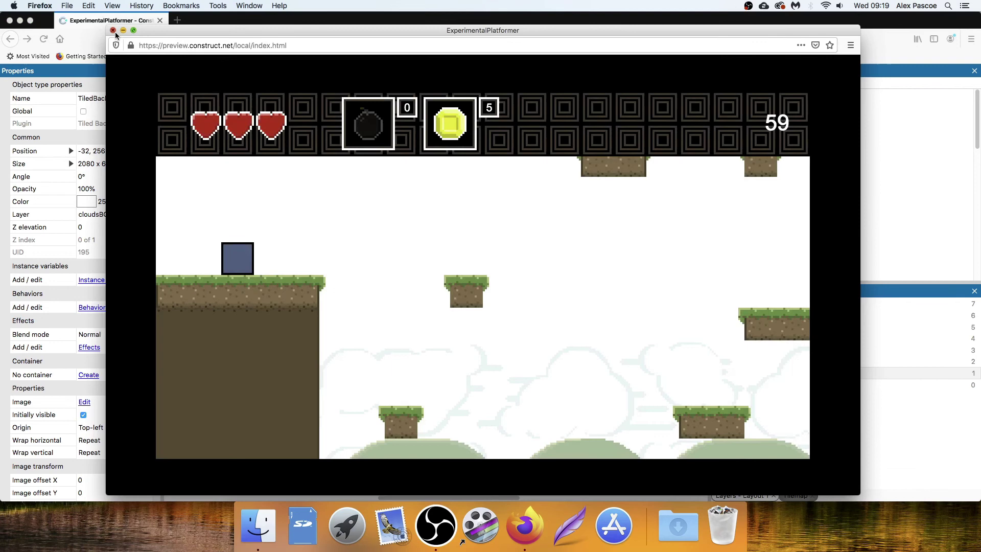
{"action": "left_click", "coordinate": [113, 30]}
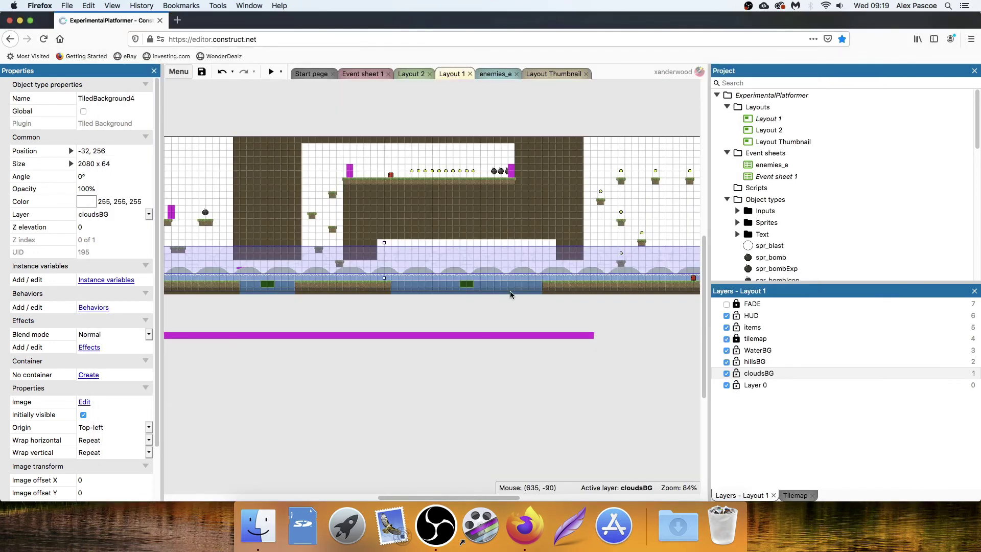
Open the image of the clouds tiled background at the start of the level for editing.
{"action": "left_click", "coordinate": [425, 394]}
{"action": "scroll", "coordinate": [550, 401], "scroll_direction": "left", "scroll_amount": 10}
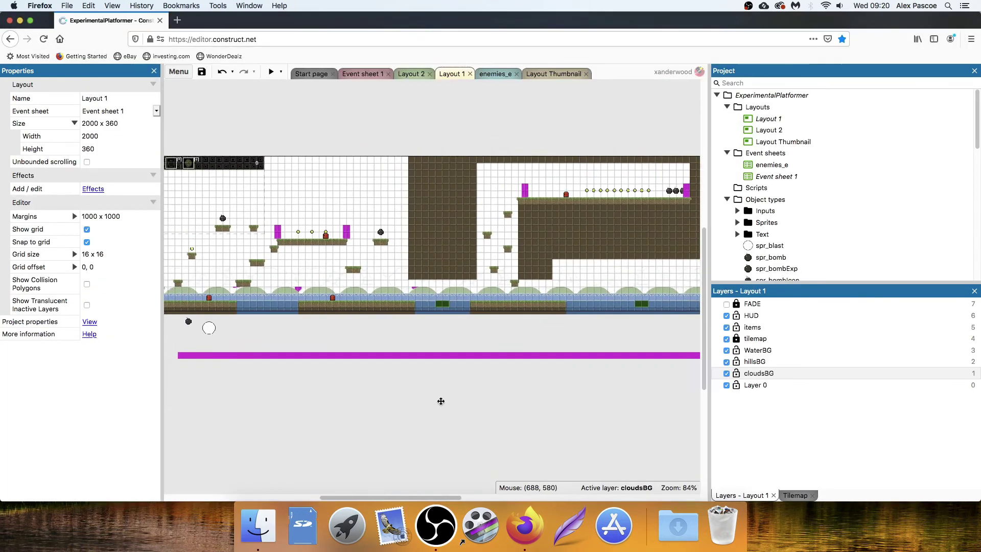
{"action": "scroll", "coordinate": [465, 399], "scroll_direction": "left", "scroll_amount": 2}
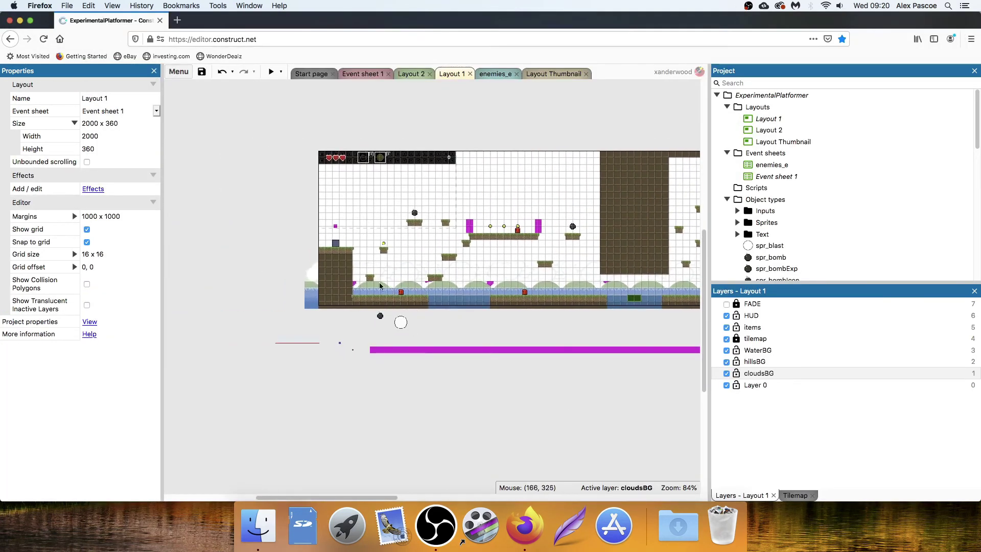
{"action": "left_click", "coordinate": [406, 268]}
{"action": "double_click", "coordinate": [406, 268]}
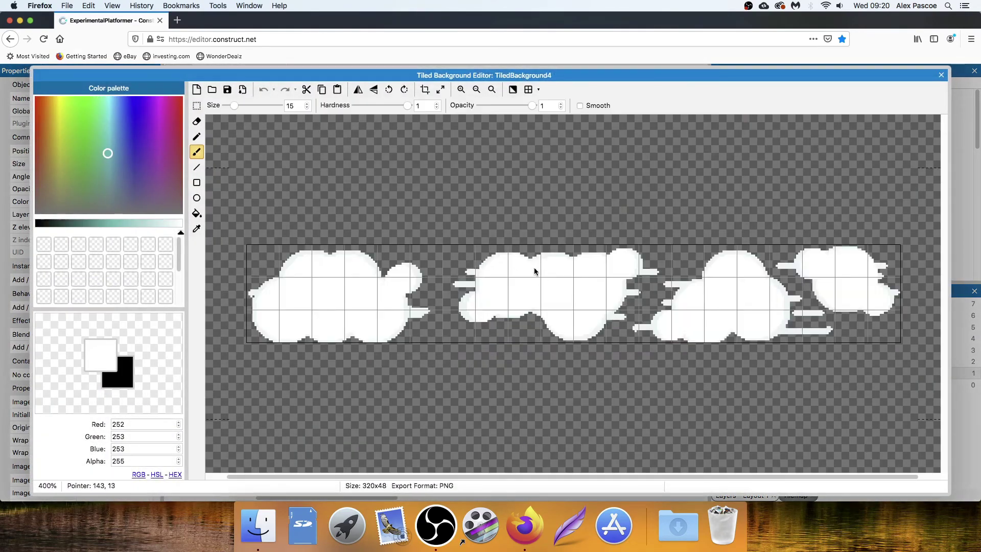
{"action": "scroll", "coordinate": [504, 278], "scroll_direction": "up", "scroll_amount": 4}
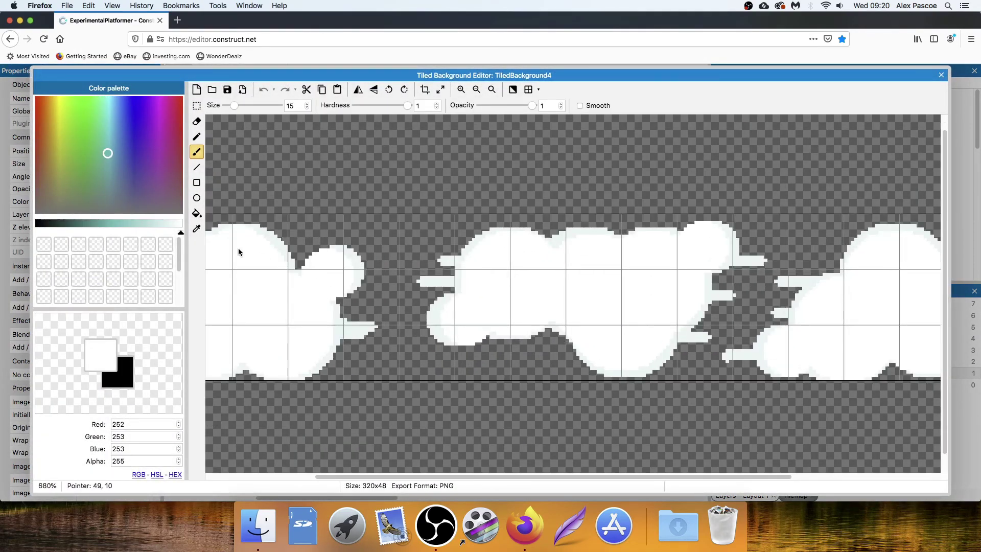
Fill the pale outlines of the clouds with a darker grey (225, 229, 228) and close the image editor.
{"action": "left_click", "coordinate": [174, 227]}
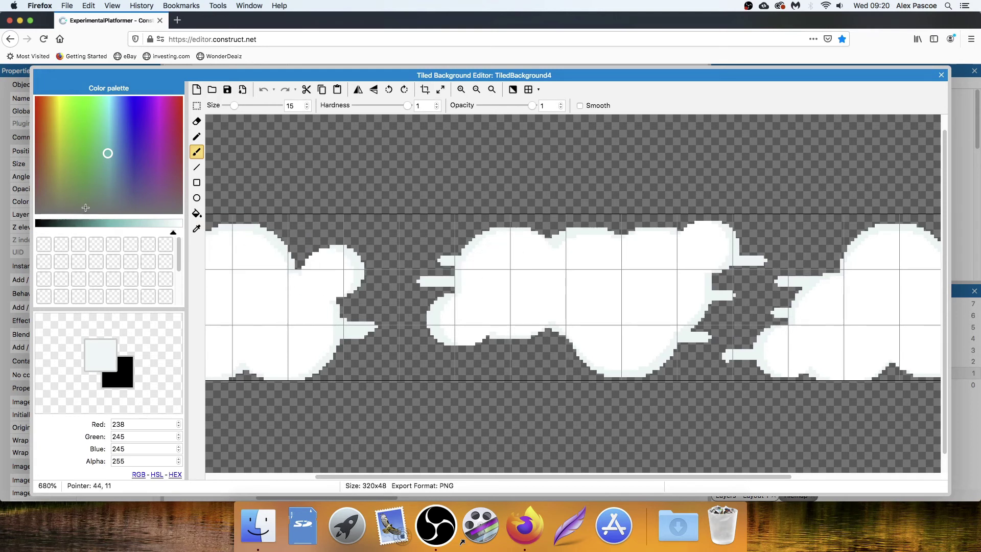
{"action": "left_click", "coordinate": [106, 198]}
{"action": "left_click", "coordinate": [169, 227]}
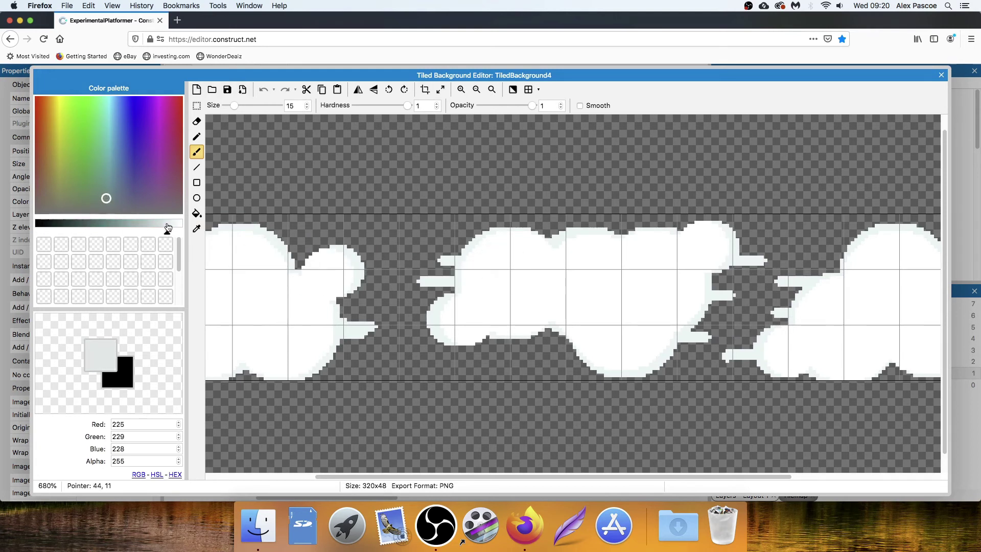
{"action": "left_click", "coordinate": [196, 215]}
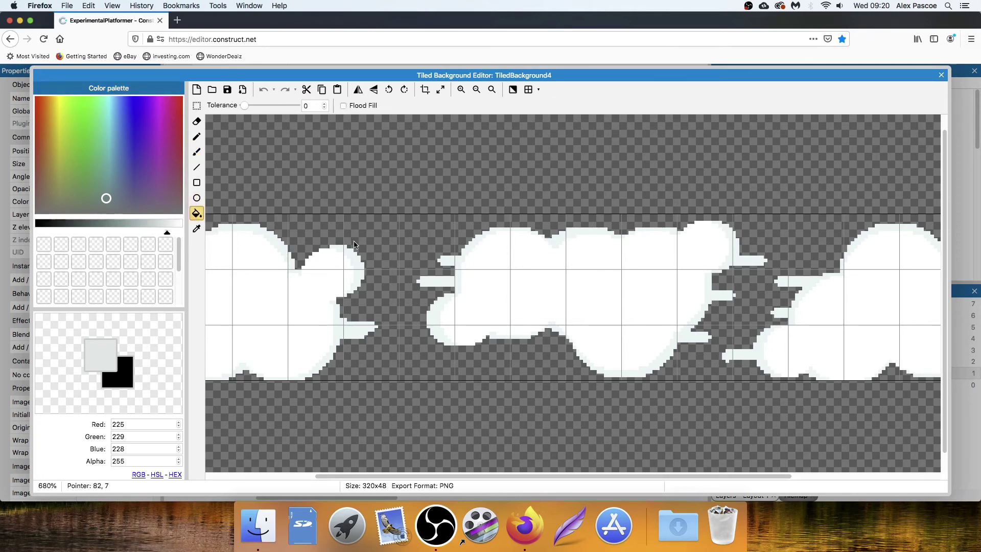
{"action": "scroll", "coordinate": [355, 245], "scroll_direction": "down", "scroll_amount": 5}
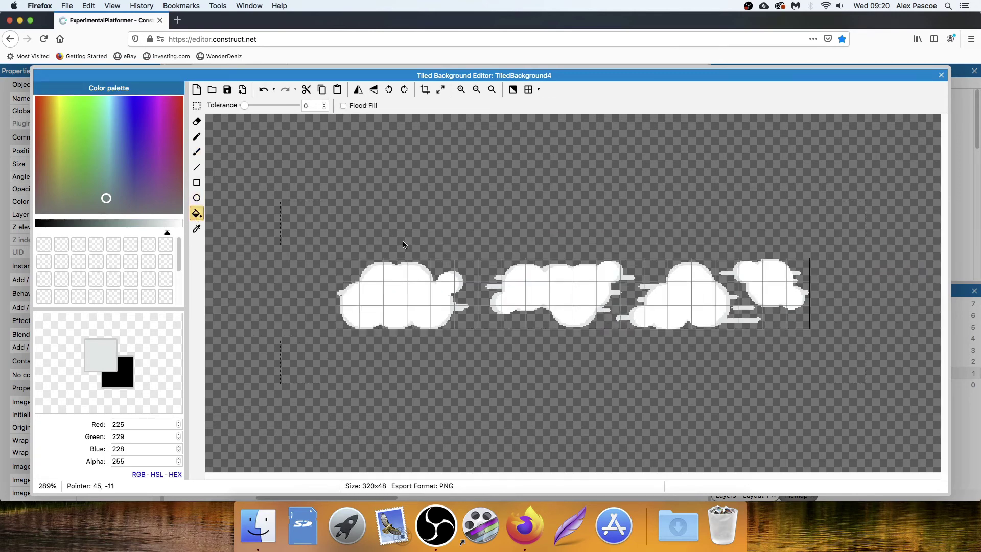
{"action": "scroll", "coordinate": [403, 245], "scroll_direction": "up", "scroll_amount": 1}
{"action": "scroll", "coordinate": [421, 248], "scroll_direction": "up", "scroll_amount": 1}
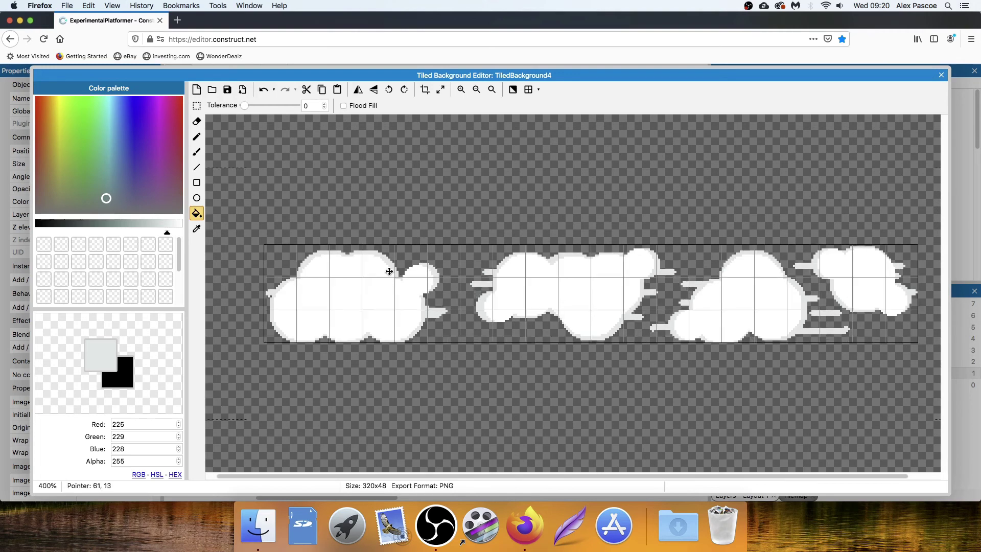
{"action": "middle_click_drag", "start_coordinate": [390, 272], "coordinate": [403, 226]}
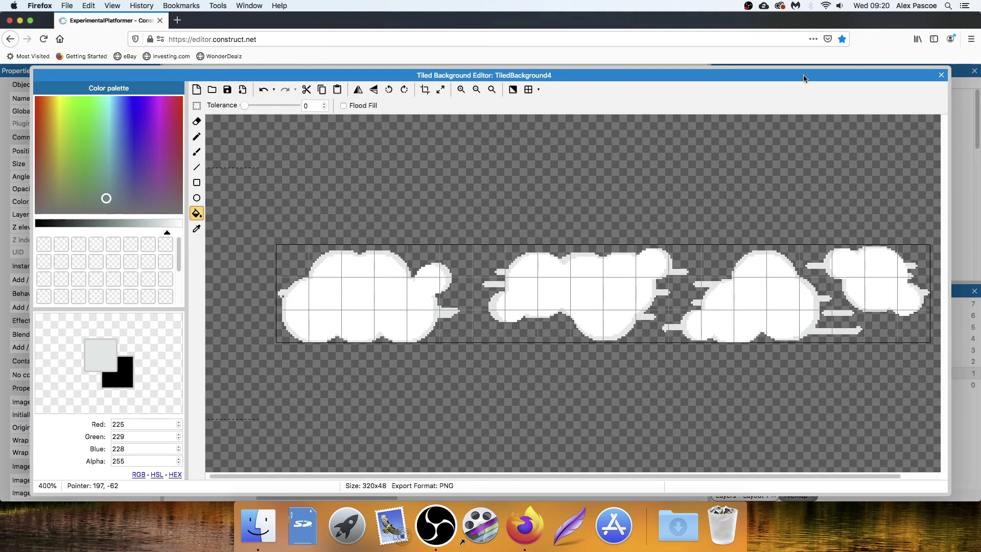
{"action": "left_click", "coordinate": [942, 75]}
Preview the layout and move the player down from the starting ledge and back to check the recoloured clouds.
{"action": "left_click", "coordinate": [409, 229]}
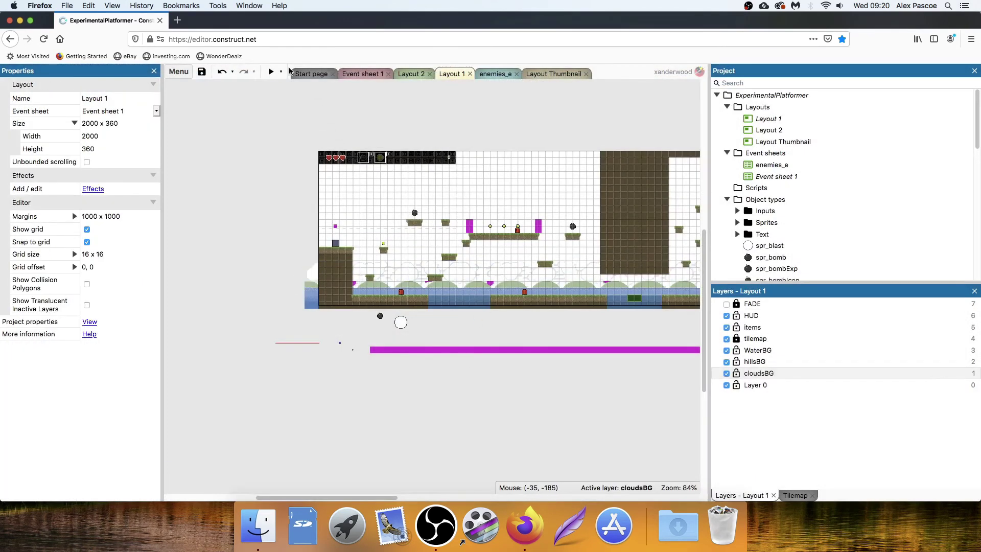
{"action": "left_click", "coordinate": [271, 74]}
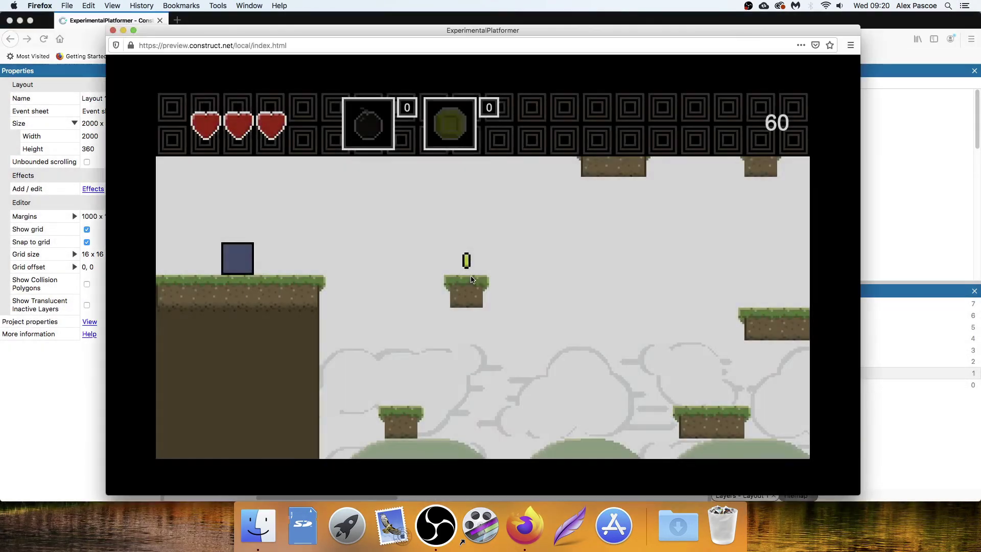
{"action": "key", "text": "Right"}
{"action": "key", "text": "Right"}
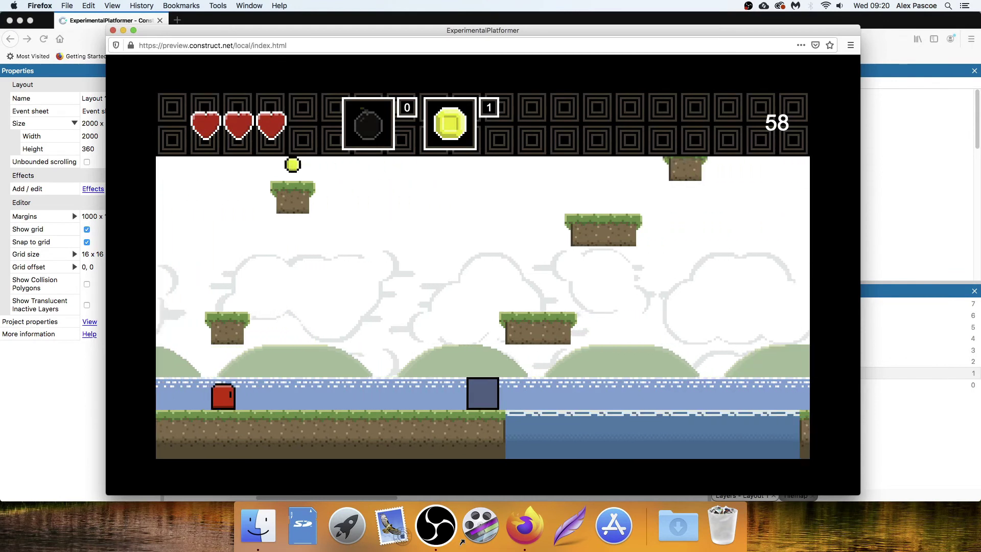
{"action": "key", "text": "Left"}
{"action": "key", "text": "Up"}
{"action": "key", "text": "Up"}
{"action": "key", "text": "Left"}
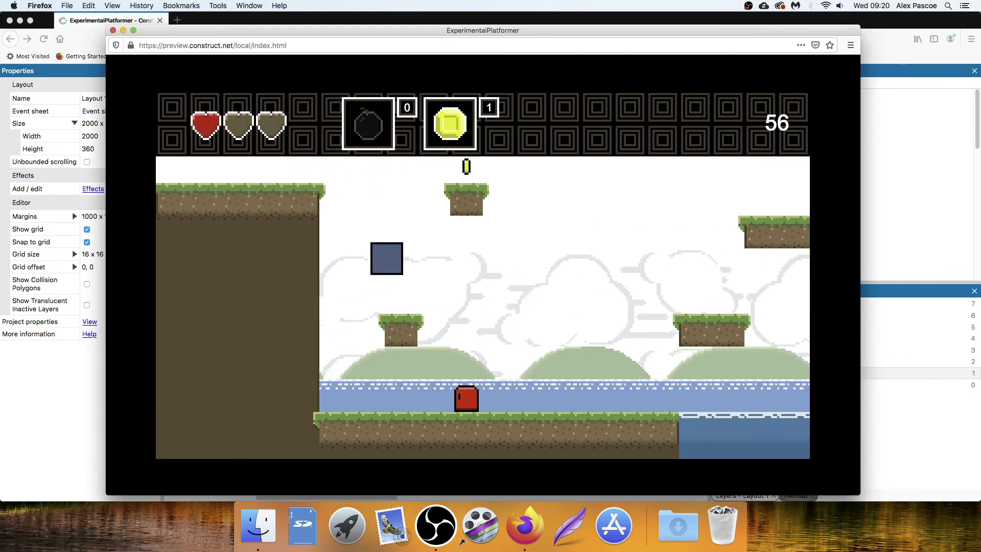
{"action": "key", "text": "Right"}
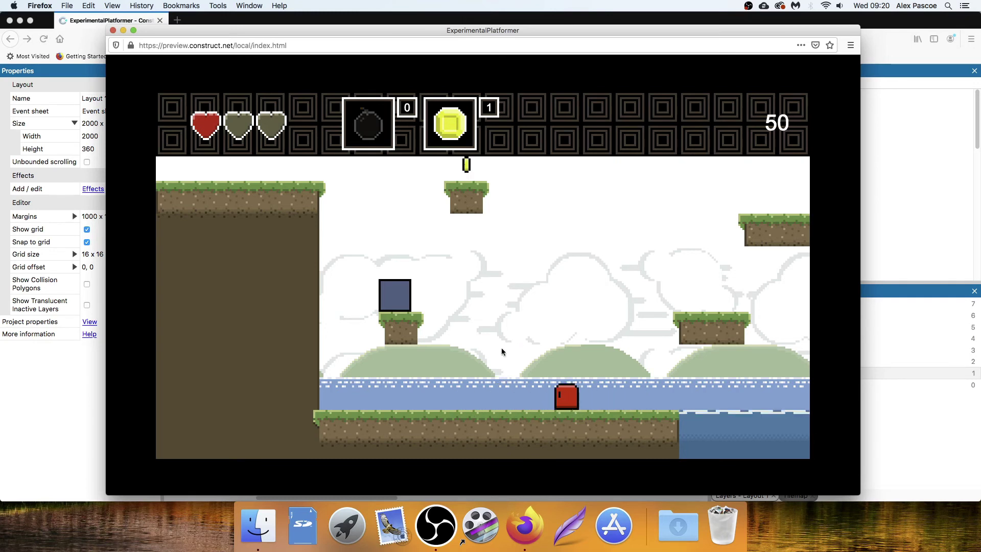
Run and jump the player across the low platforms to compare the movement of clouds, hills and water, and close the preview.
{"action": "key", "text": "Up"}
{"action": "key", "text": "Right"}
{"action": "key", "text": "Right"}
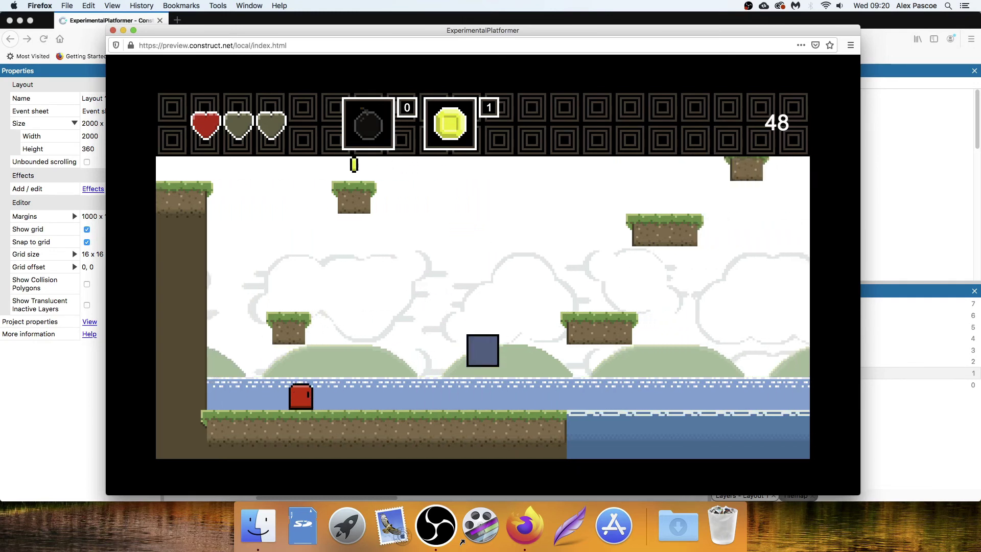
{"action": "key", "text": "Up"}
{"action": "key", "text": "Left"}
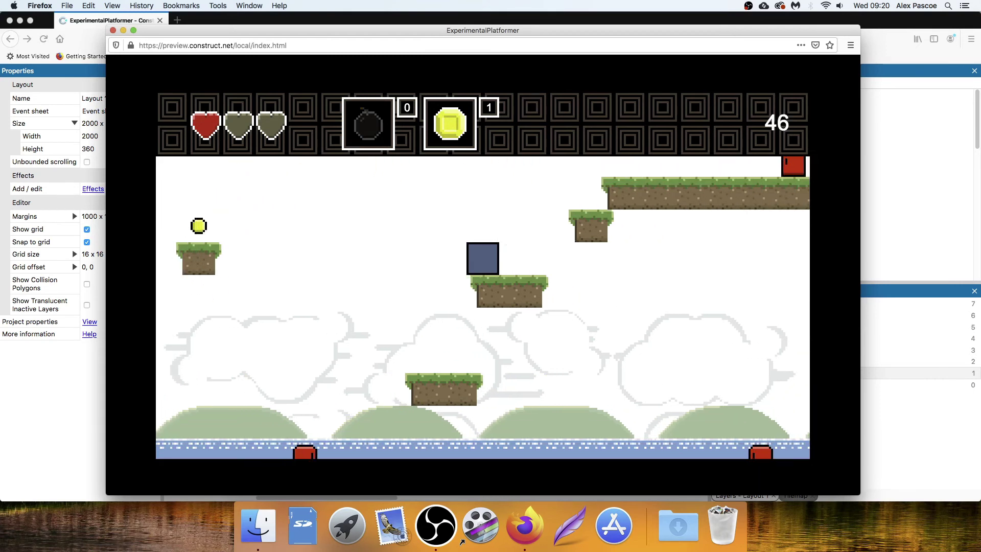
{"action": "key", "text": "Up"}
{"action": "key", "text": "Left"}
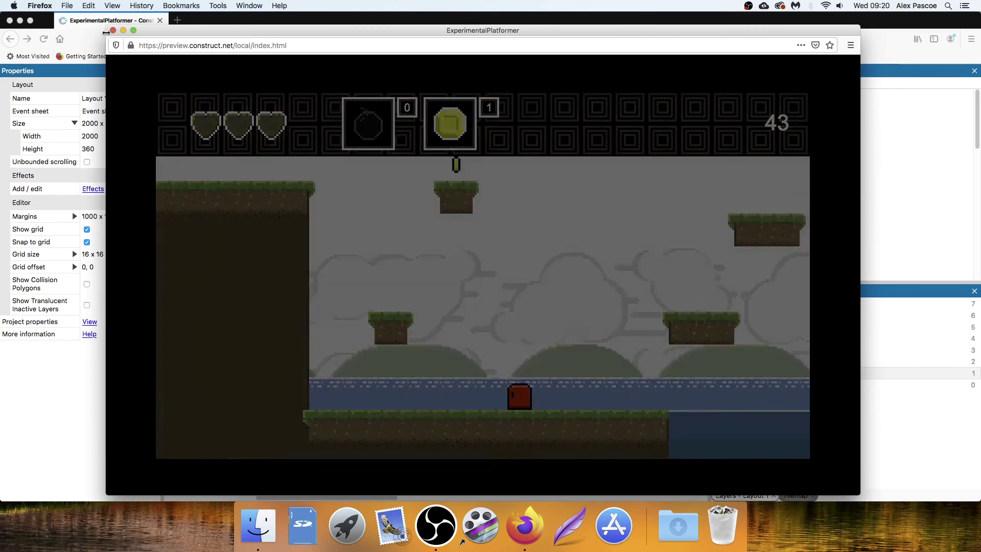
{"action": "key", "text": "super+w"}
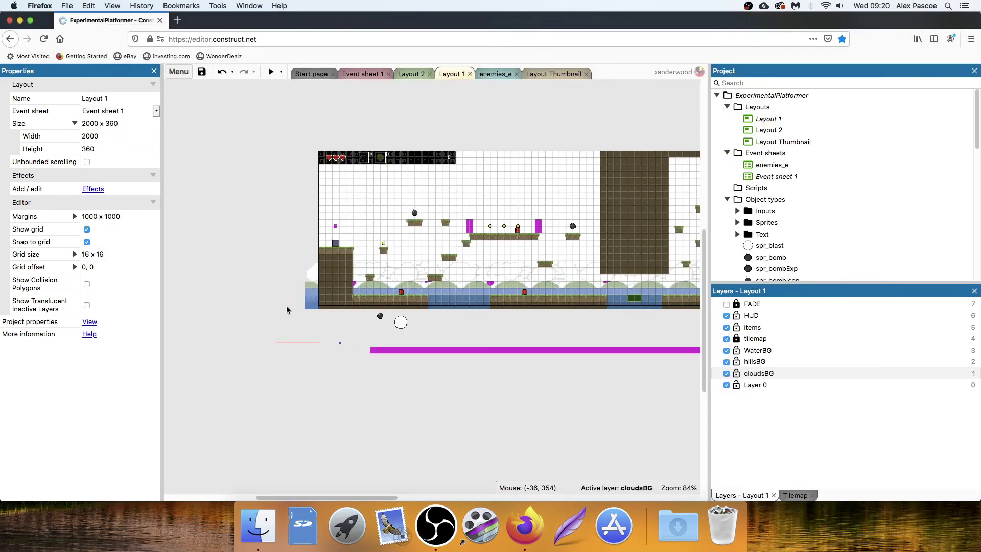
Set the horizontal parallax of the WaterBG layer to 50%.
{"action": "left_click", "coordinate": [307, 301]}
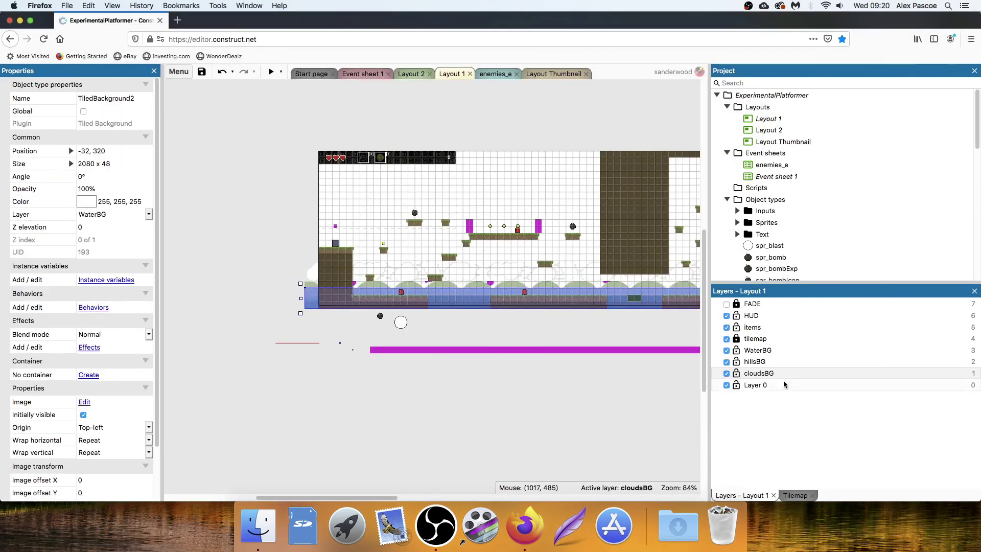
{"action": "left_click", "coordinate": [767, 351]}
{"action": "left_click", "coordinate": [102, 189]}
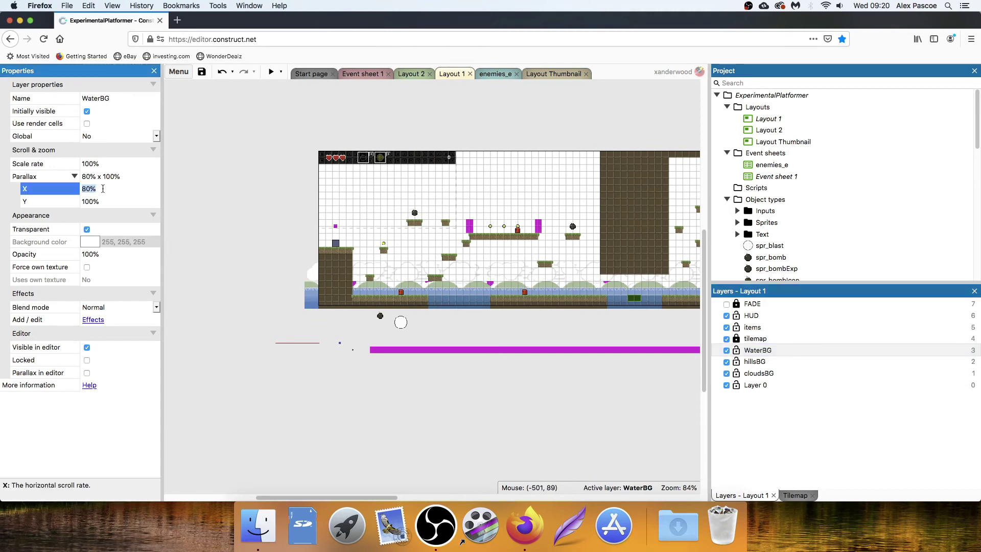
{"action": "type", "text": "50"}
{"action": "key", "text": "Tab"}
Set the horizontal parallax of the hillsBG layer to 65%.
{"action": "left_click", "coordinate": [756, 362]}
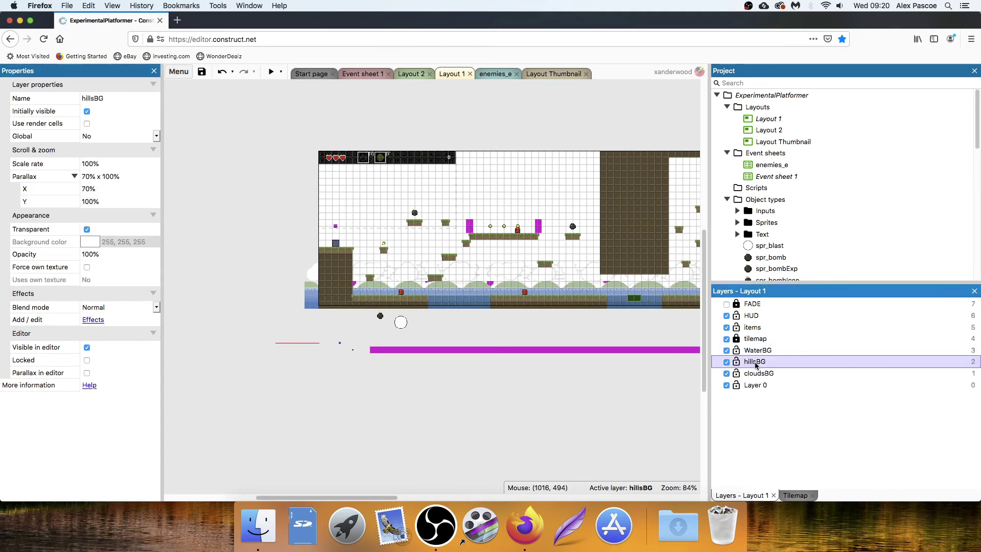
{"action": "left_click", "coordinate": [101, 188]}
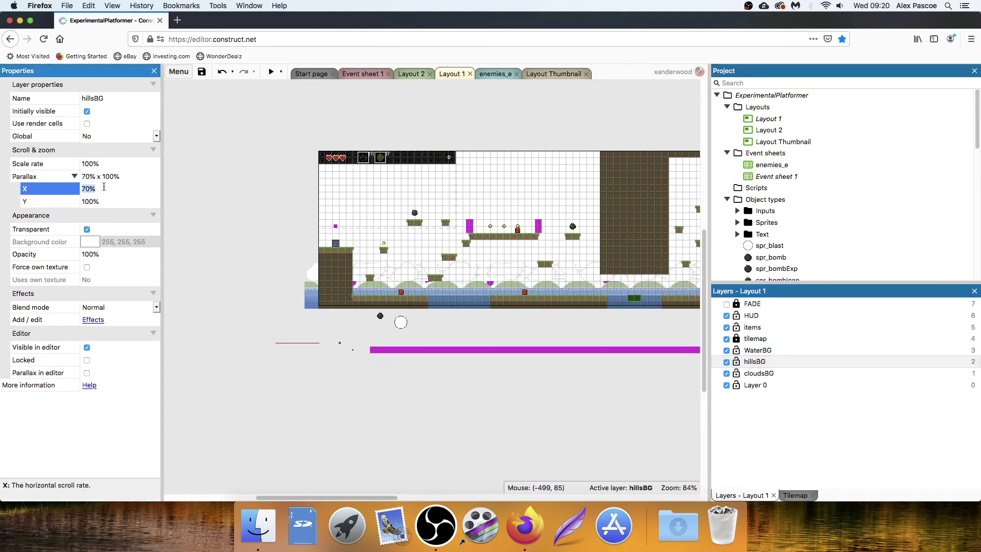
{"action": "type", "text": "65"}
{"action": "key", "text": "Tab"}
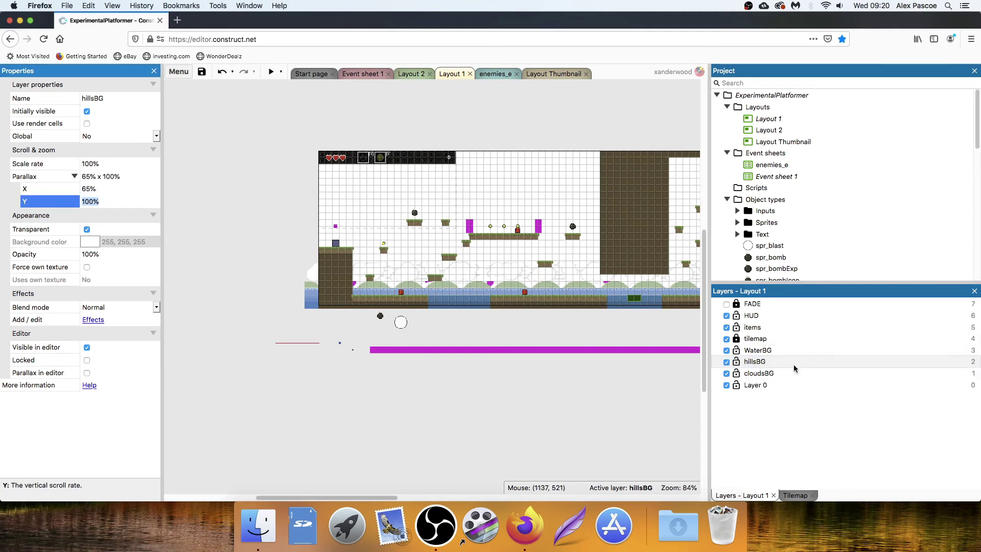
Set the horizontal parallax of the WaterBG layer back to 80%.
{"action": "left_click", "coordinate": [760, 352]}
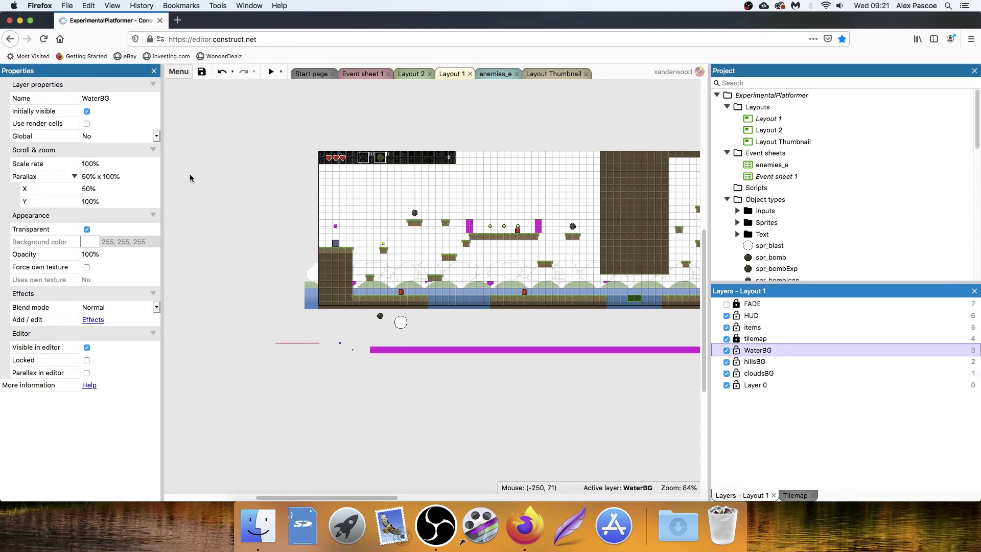
{"action": "left_click", "coordinate": [99, 187]}
{"action": "key", "text": "Tab"}
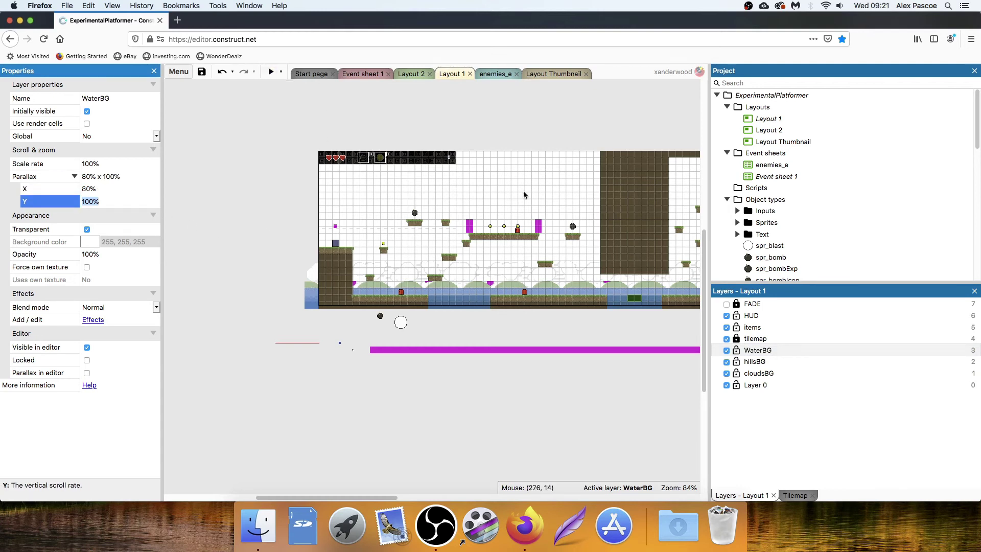
Raise the horizontal parallax of the cloudsBG layer and open the horizontal parallax of hillsBG for editing.
{"action": "left_click", "coordinate": [765, 363]}
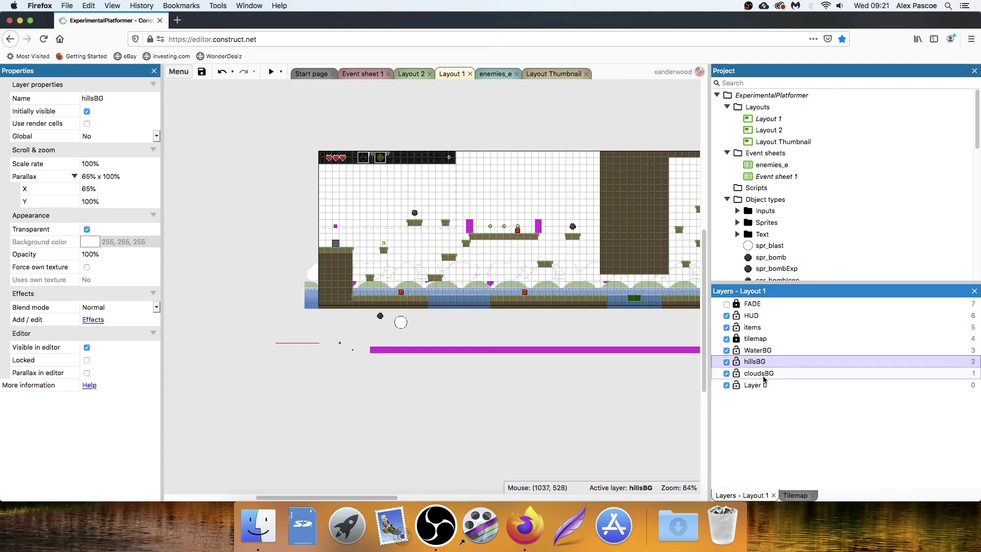
{"action": "left_click", "coordinate": [764, 375]}
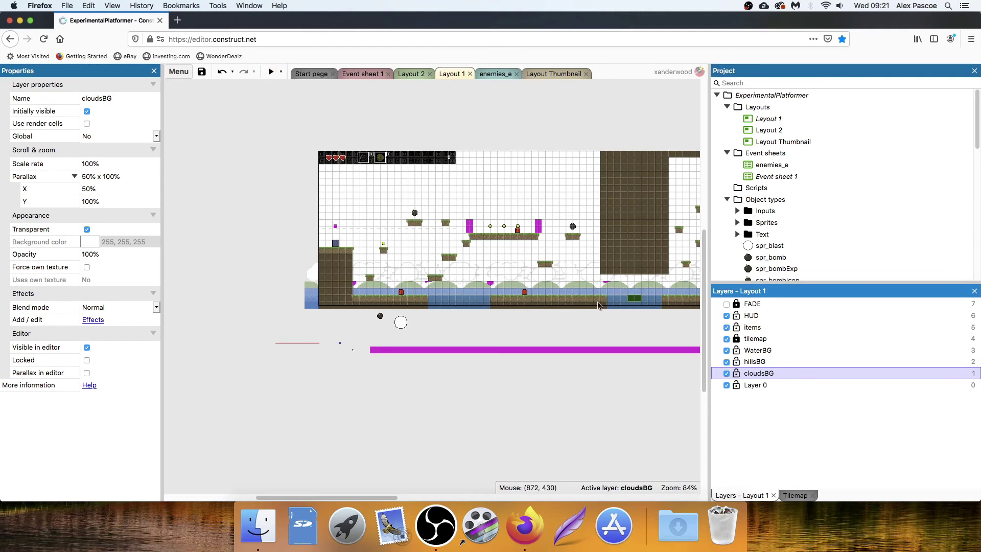
{"action": "left_click", "coordinate": [104, 187]}
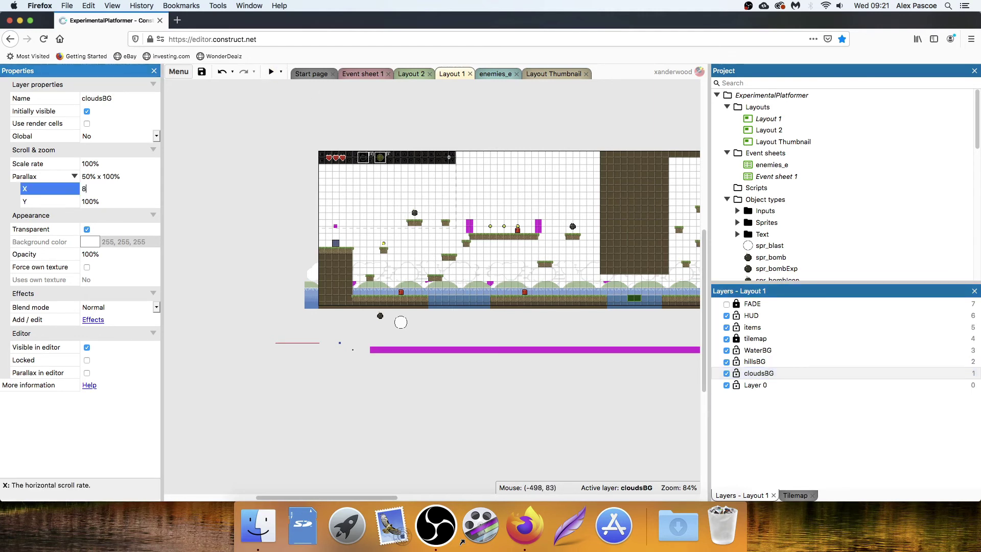
{"action": "left_click", "coordinate": [756, 362]}
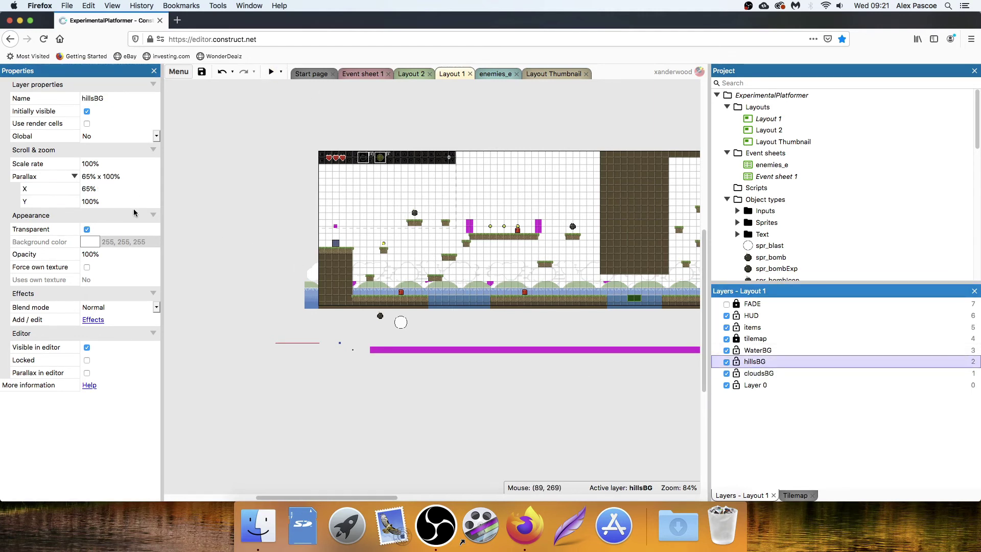
{"action": "left_click", "coordinate": [102, 189]}
Set the horizontal parallax of the WaterBG layer to 50%.
{"action": "left_click", "coordinate": [756, 350]}
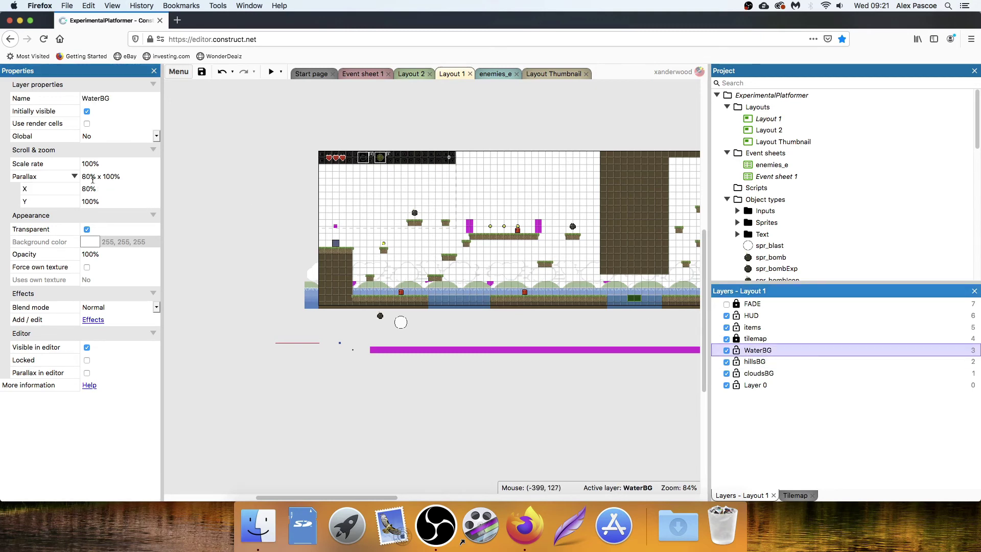
{"action": "left_click", "coordinate": [102, 177]}
{"action": "left_click", "coordinate": [102, 188]}
{"action": "type", "text": "5"}
{"action": "key", "text": "Return"}
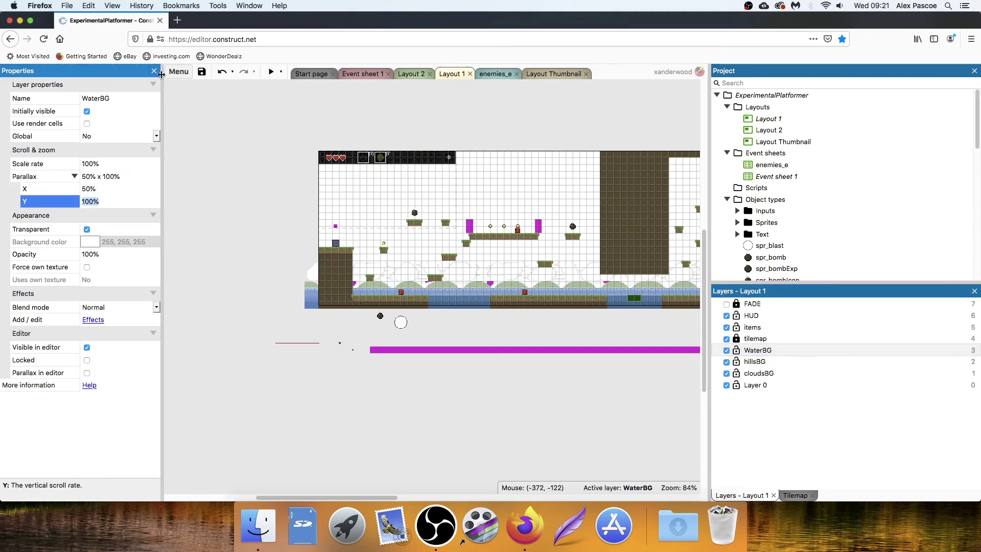
Preview Layout 1 and move the player through the level to check the background parallax, then close the preview.
{"action": "left_click", "coordinate": [271, 71]}
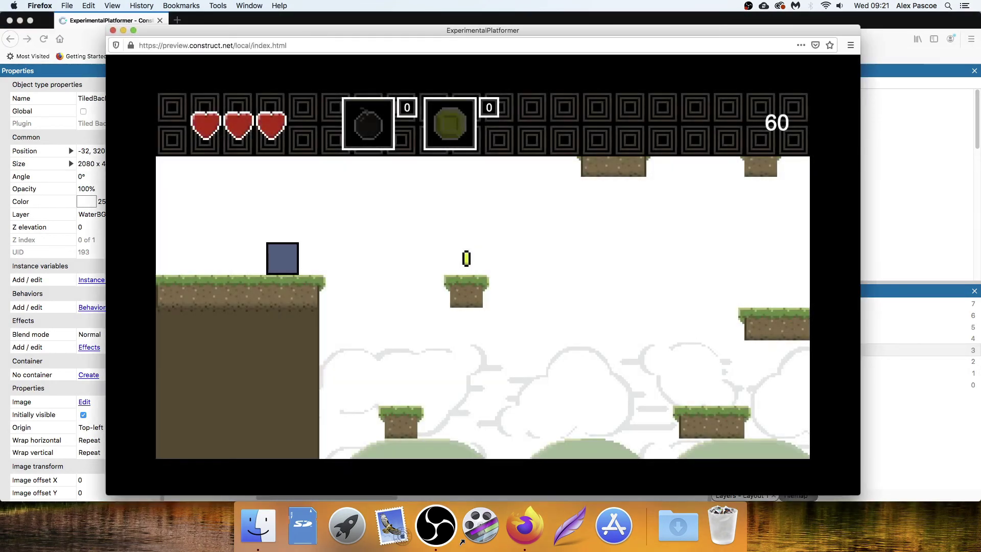
{"action": "key", "text": "Right"}
{"action": "key", "text": "Up"}
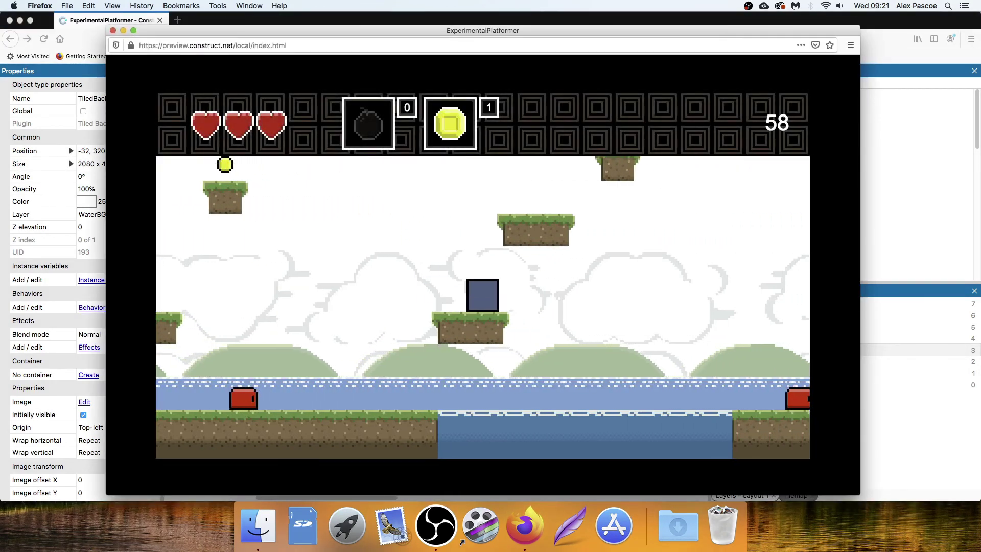
{"action": "key", "text": "Up"}
{"action": "key", "text": "Left"}
{"action": "key", "text": "Right"}
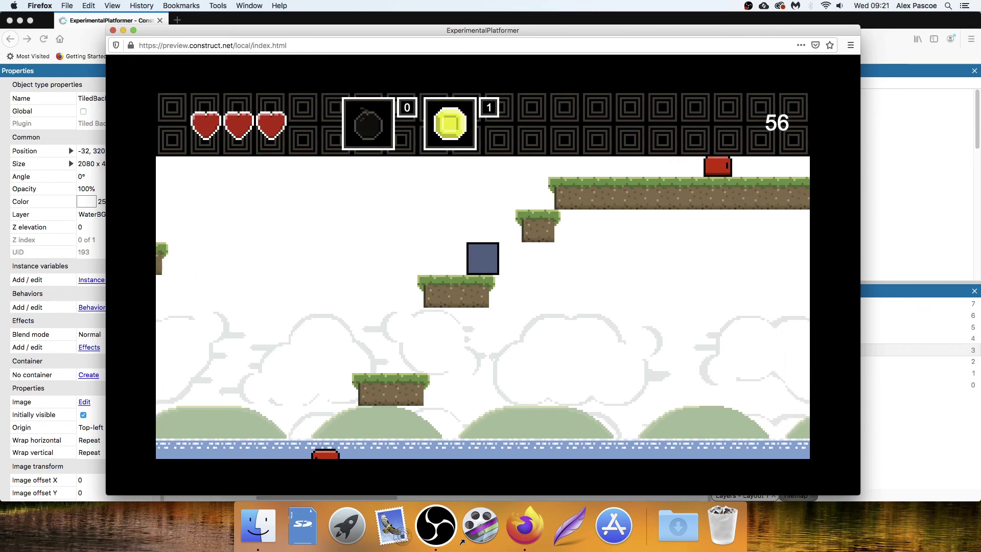
{"action": "key", "text": "Left"}
{"action": "key", "text": "Right"}
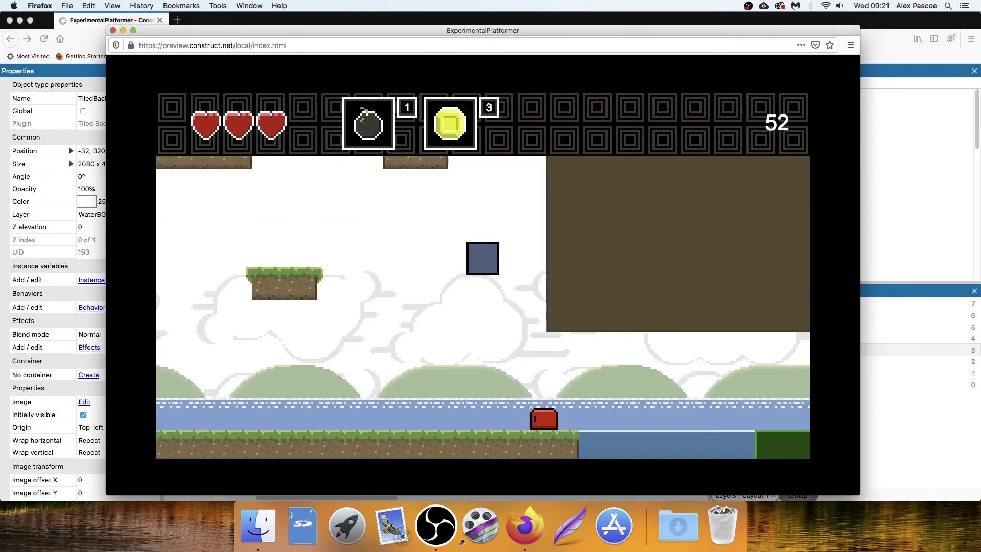
{"action": "key", "text": "Left"}
{"action": "key", "text": "Right"}
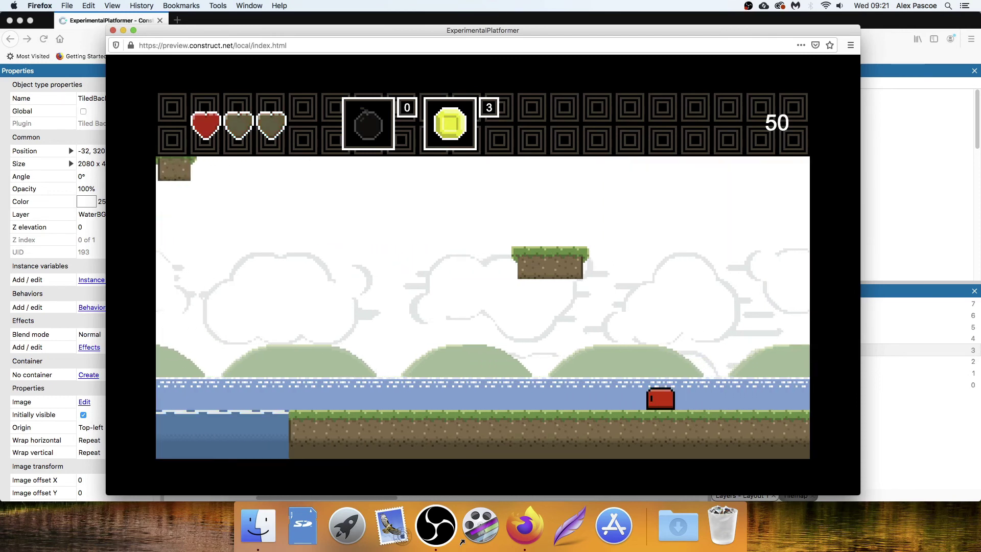
{"action": "key", "text": "Left"}
{"action": "key", "text": "Left"}
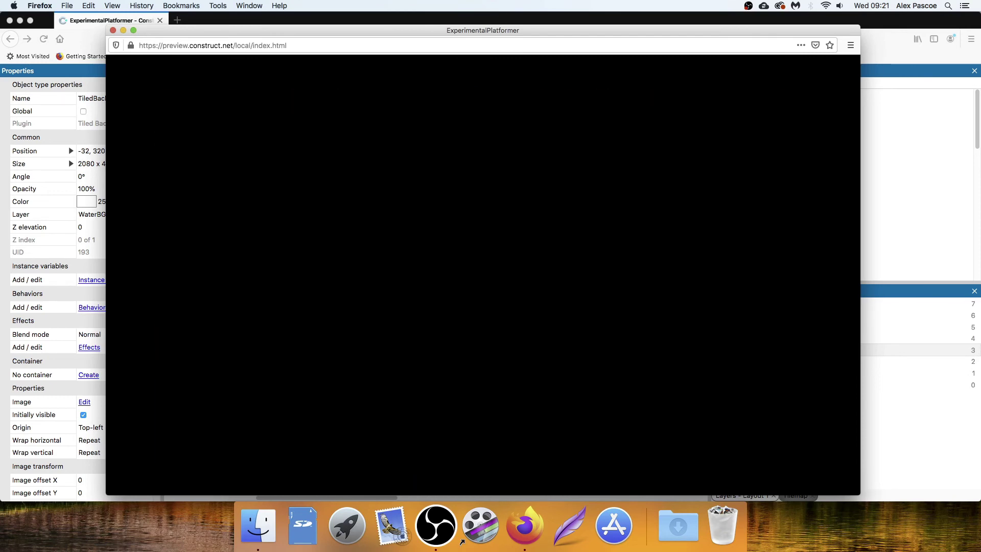
{"action": "key", "text": "Right"}
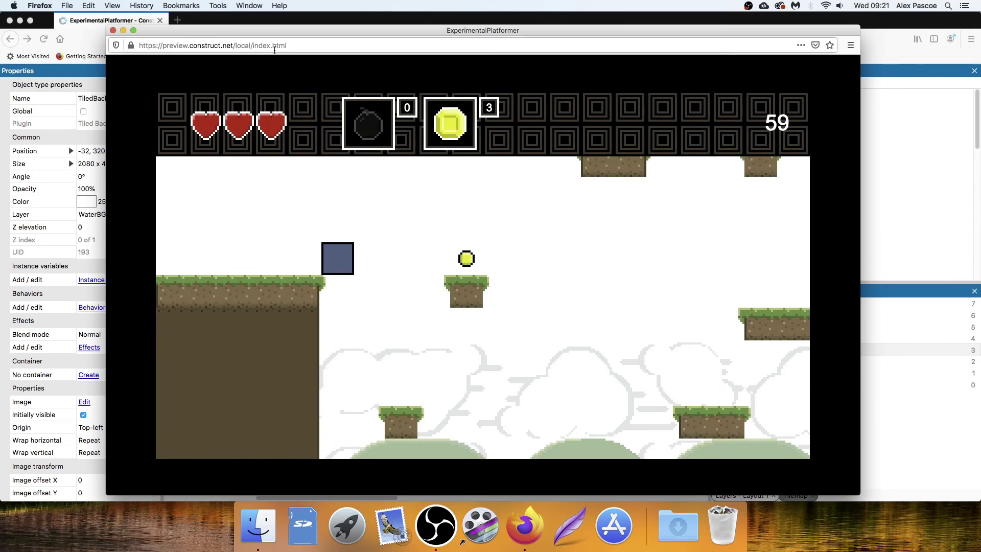
{"action": "key", "text": "Left"}
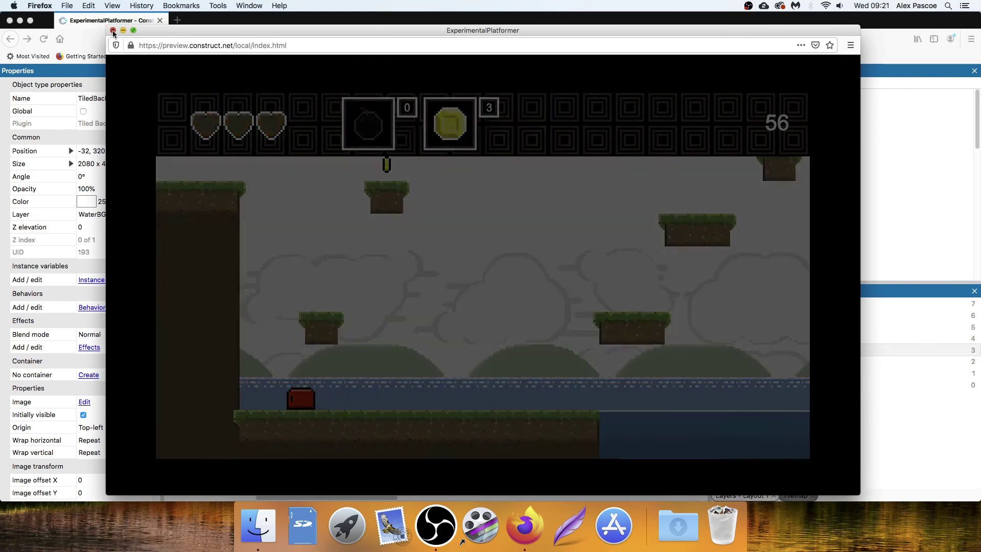
{"action": "key", "text": "super+w"}
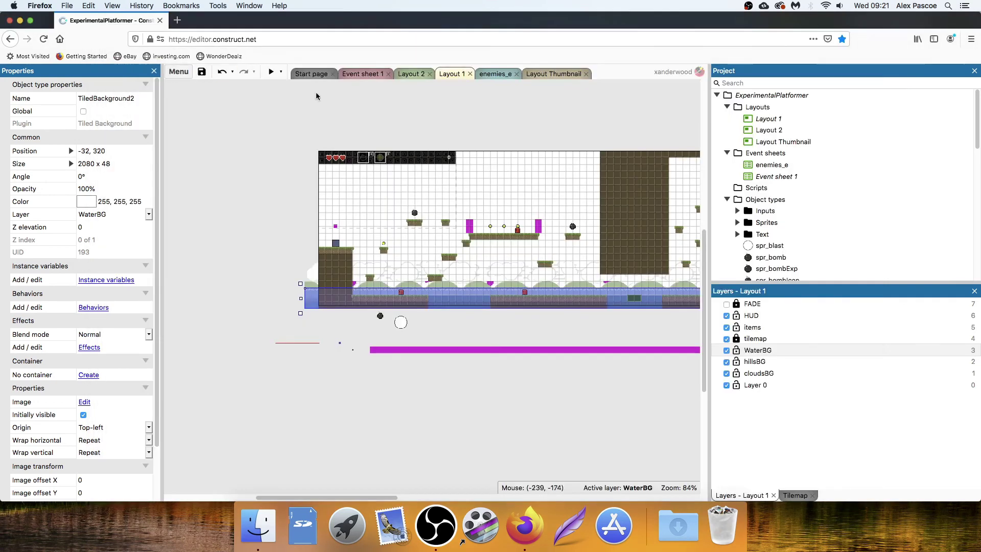
In the enemies_e event sheet, set the enemyShooting function's spr_enemyBullet spawn action to use layer "items".
{"action": "left_click", "coordinate": [361, 75]}
{"action": "scroll", "coordinate": [346, 263], "scroll_direction": "up", "scroll_amount": 5}
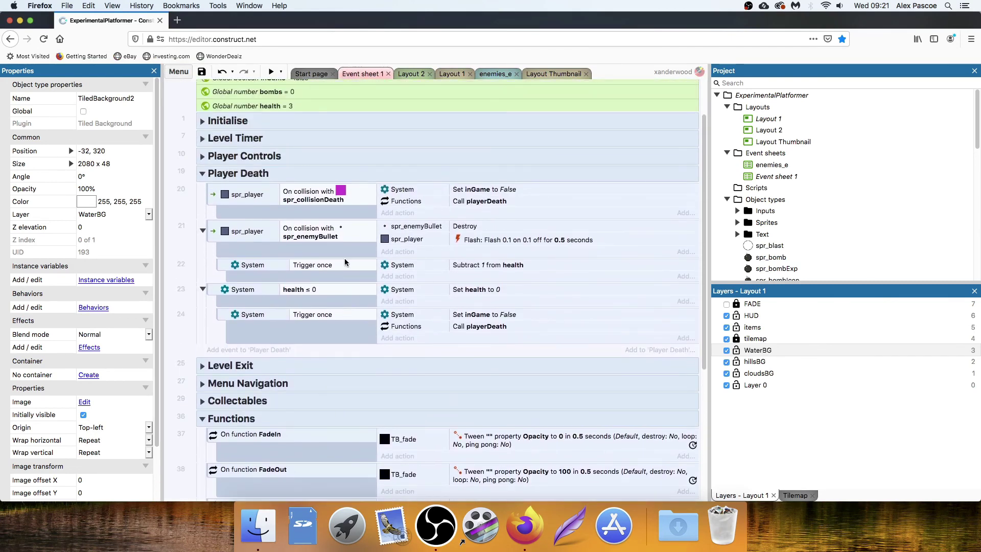
{"action": "left_click", "coordinate": [500, 75]}
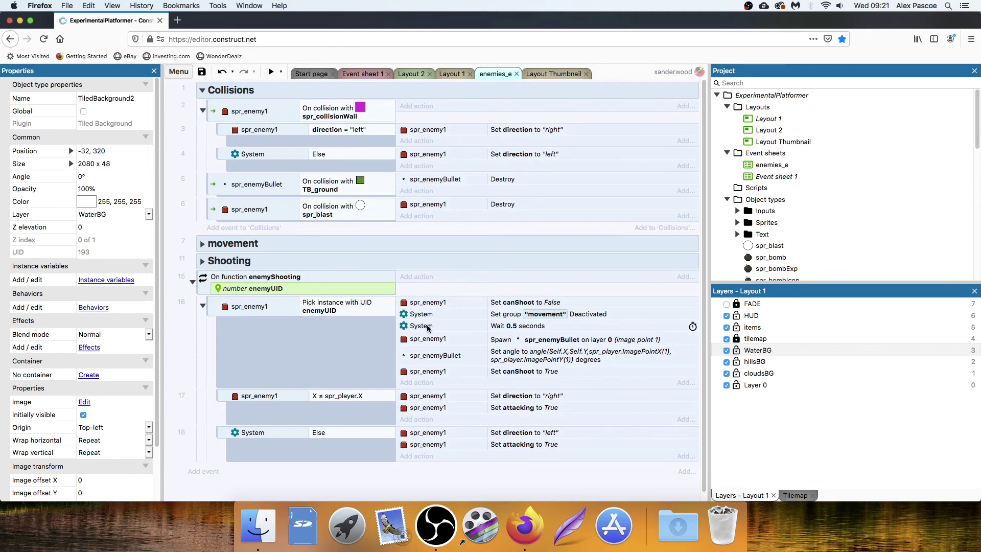
{"action": "double_click", "coordinate": [554, 342]}
{"action": "left_click_drag", "start_coordinate": [483, 312], "coordinate": [461, 310]}
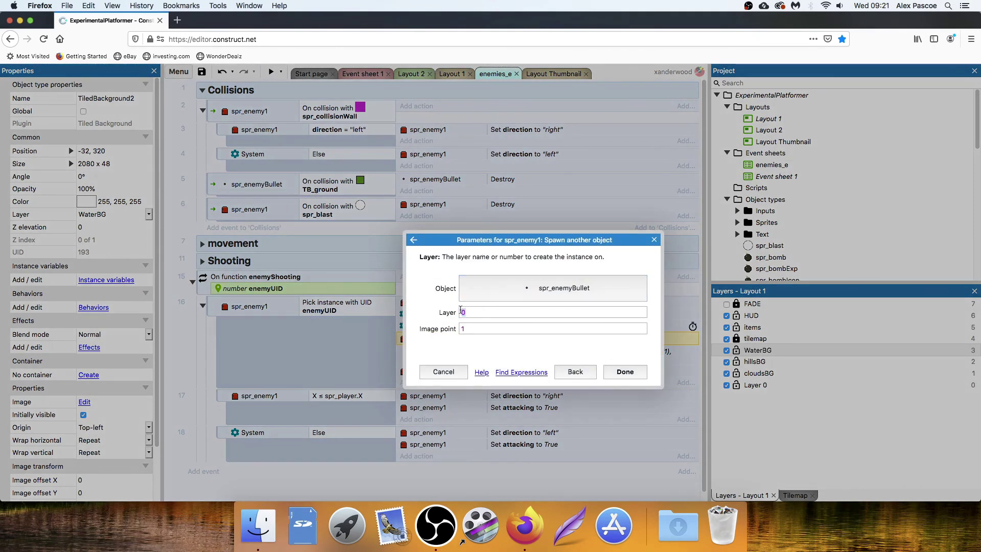
{"action": "type", "text": "\""}
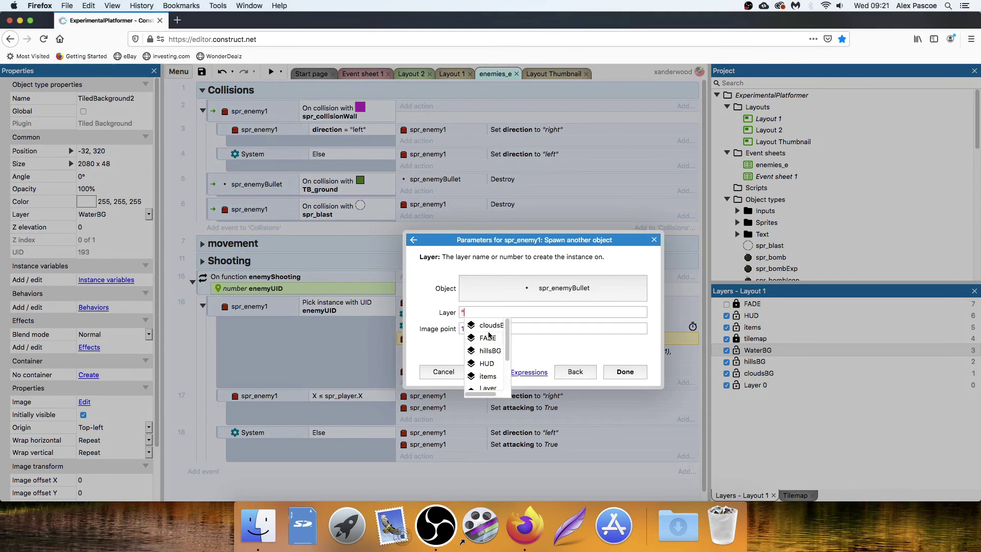
{"action": "left_click", "coordinate": [493, 376]}
{"action": "left_click", "coordinate": [625, 371]}
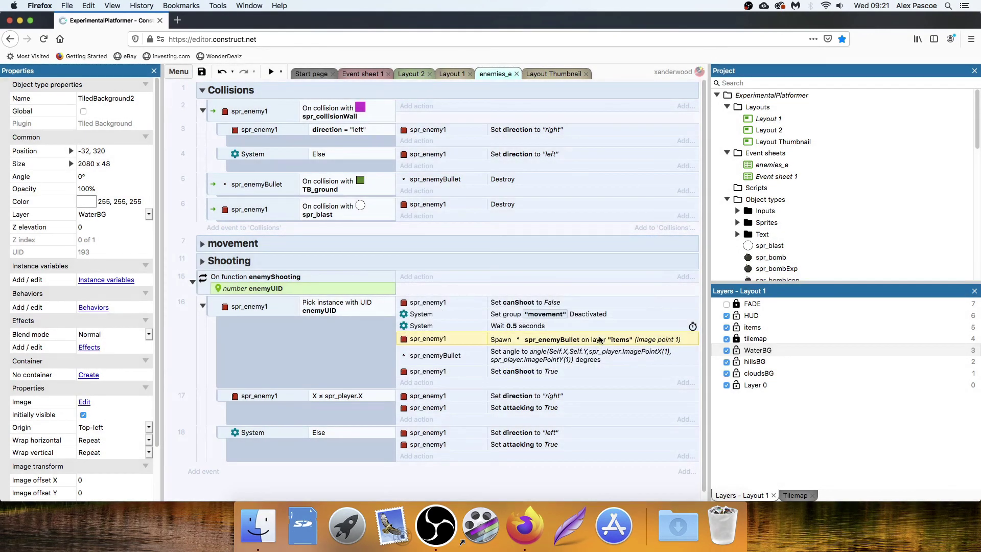
{"action": "scroll", "coordinate": [547, 350], "scroll_direction": "down", "scroll_amount": 1}
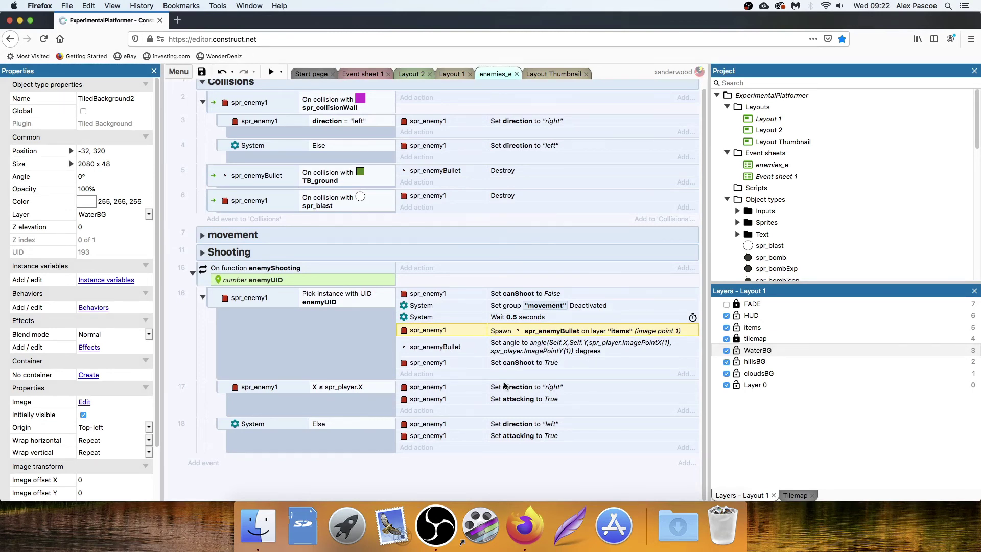
{"action": "scroll", "coordinate": [489, 241], "scroll_direction": "up", "scroll_amount": 1}
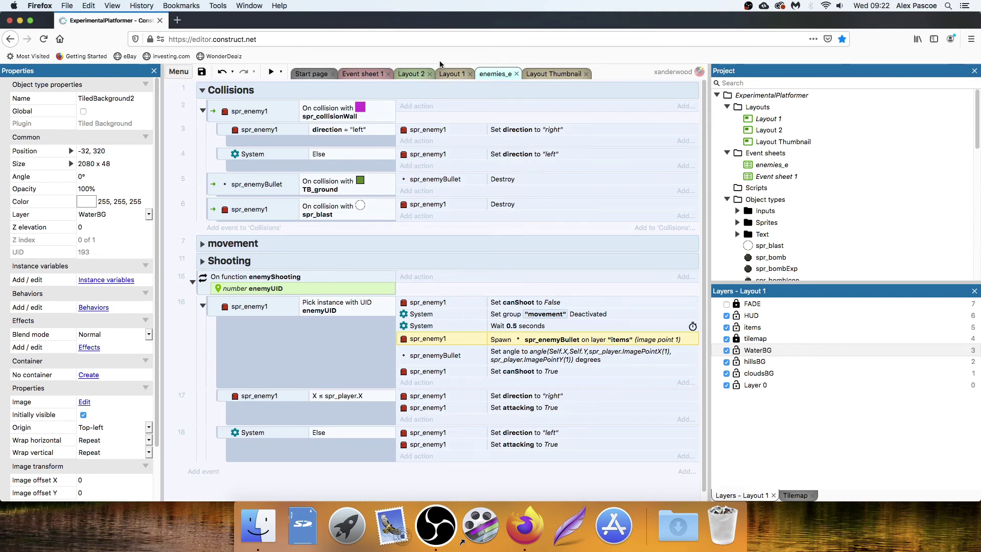
In Event sheet 1's Player Controls group, set the spr_bombExp spawn action to use layer "items".
{"action": "left_click", "coordinate": [357, 74]}
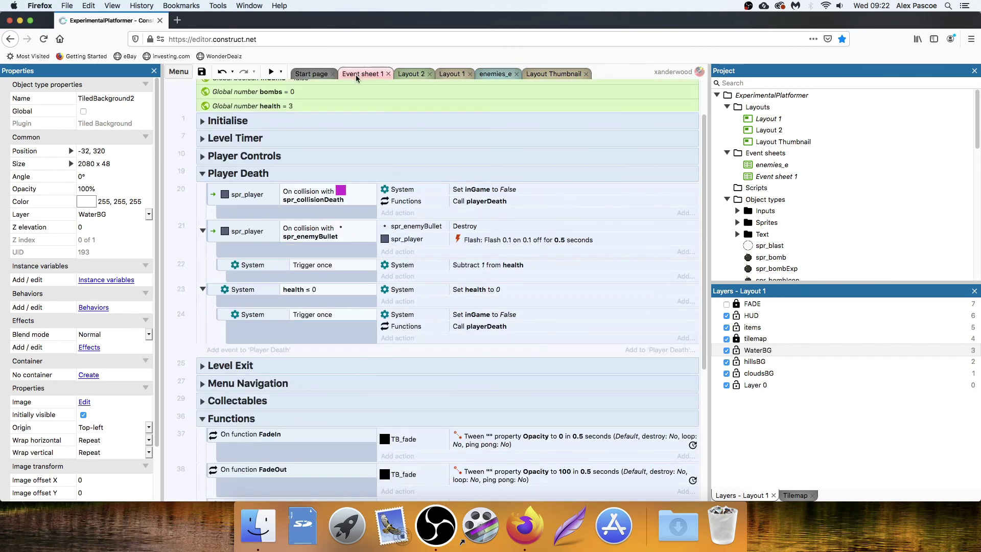
{"action": "left_click", "coordinate": [200, 174]}
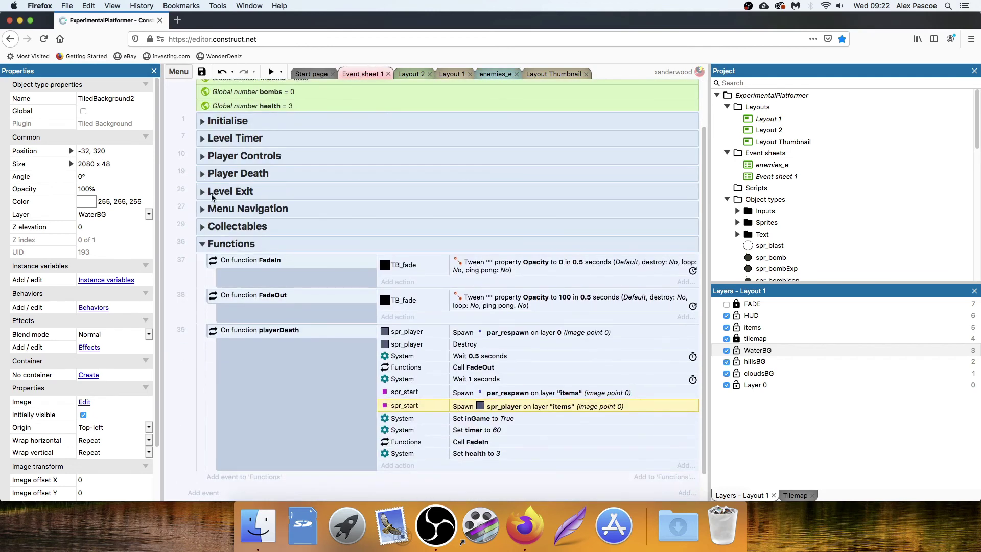
{"action": "left_click", "coordinate": [201, 156]}
{"action": "scroll", "coordinate": [480, 348], "scroll_direction": "down", "scroll_amount": 1}
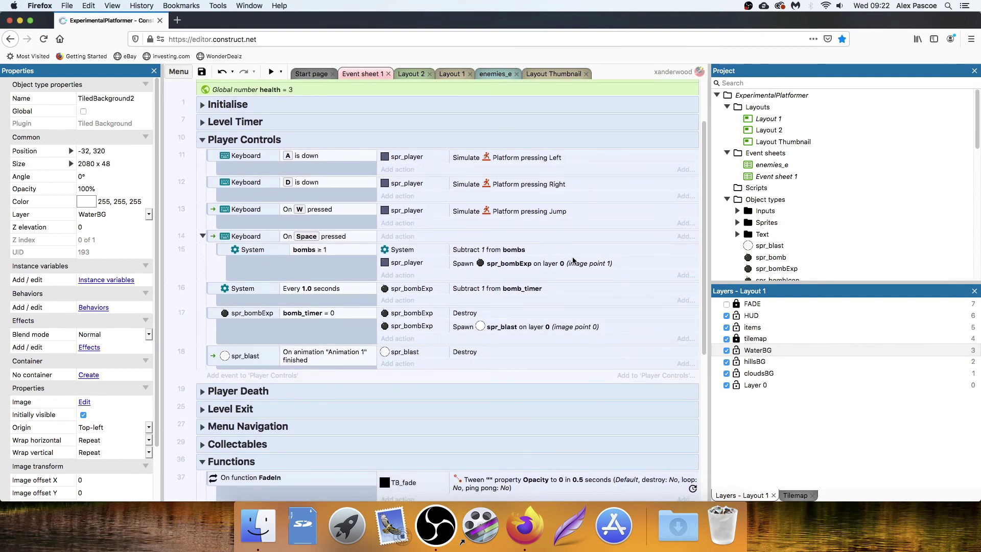
{"action": "double_click", "coordinate": [573, 261]}
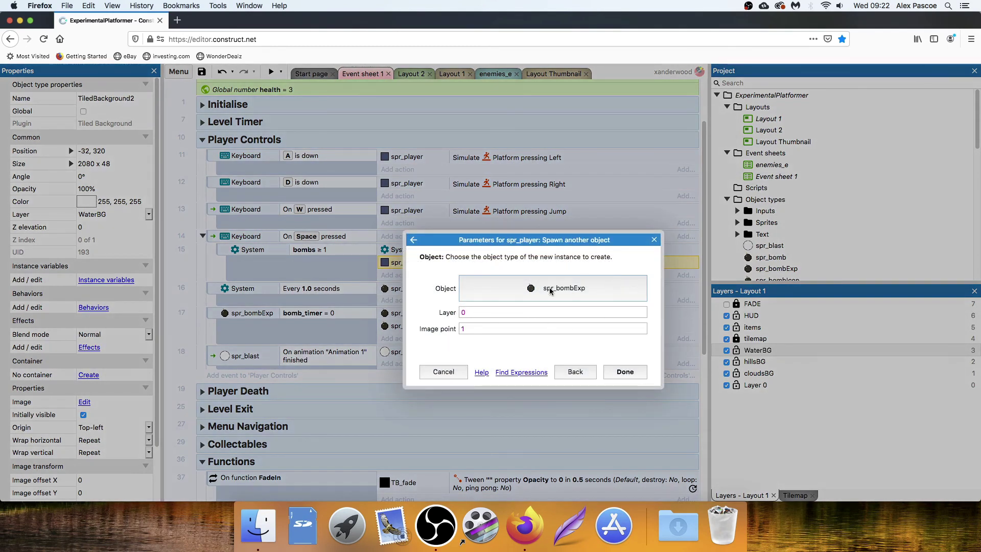
{"action": "left_click", "coordinate": [550, 291]}
{"action": "left_click", "coordinate": [572, 361]}
{"action": "type", "text": "\""}
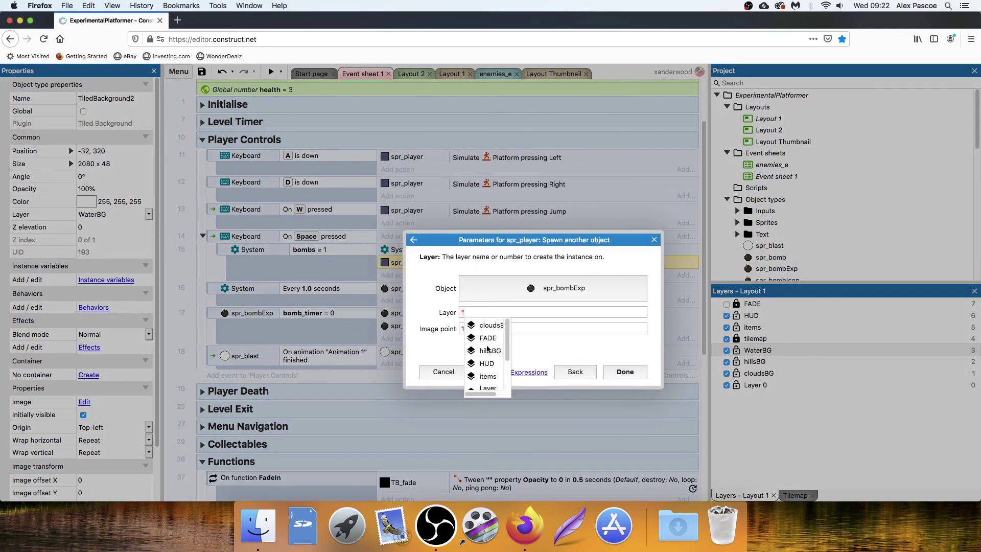
{"action": "left_click", "coordinate": [492, 377]}
{"action": "left_click", "coordinate": [624, 372]}
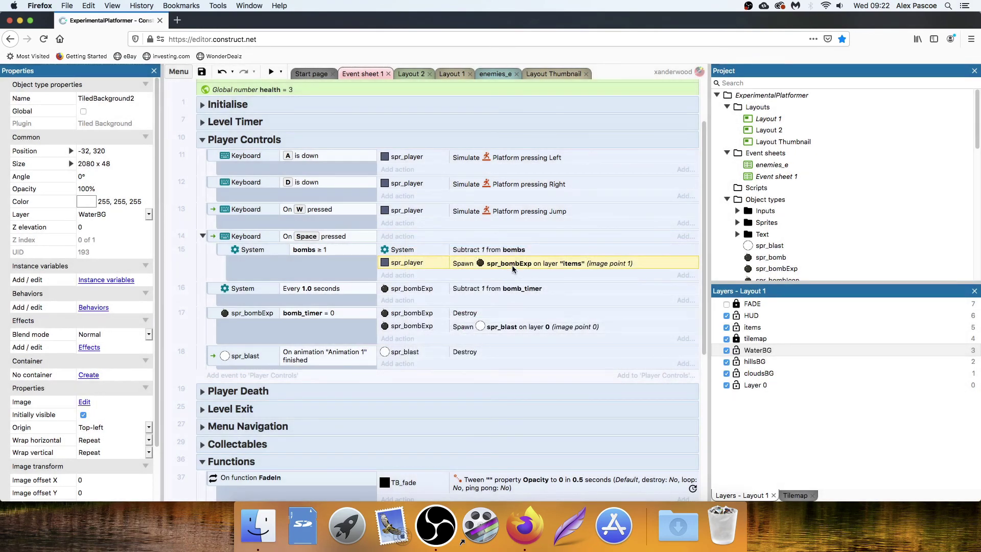
Set the spr_blast spawn action under the bomb_timer = 0 condition to use layer "items".
{"action": "double_click", "coordinate": [487, 330]}
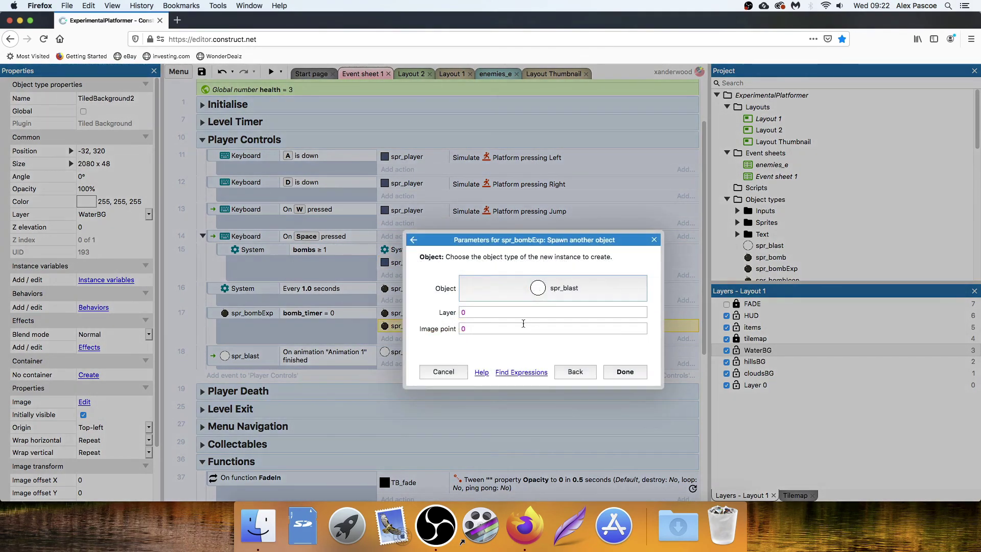
{"action": "type", "text": "\""}
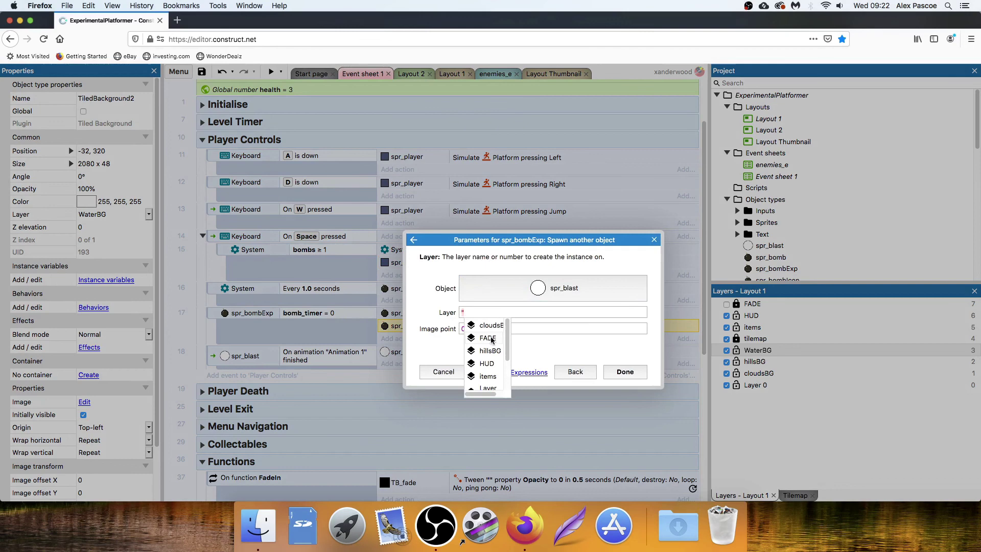
{"action": "left_click", "coordinate": [489, 377]}
{"action": "left_click", "coordinate": [625, 372]}
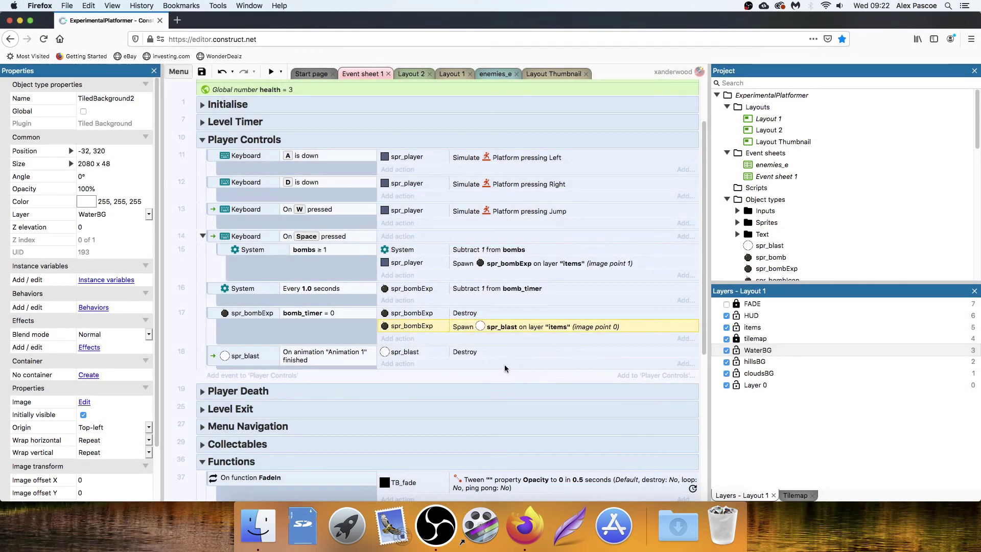
In the playerDeath function, set spr_player's par_respawn spawn action to use layer "items".
{"action": "scroll", "coordinate": [465, 322], "scroll_direction": "down", "scroll_amount": 3}
{"action": "scroll", "coordinate": [454, 269], "scroll_direction": "down", "scroll_amount": 4}
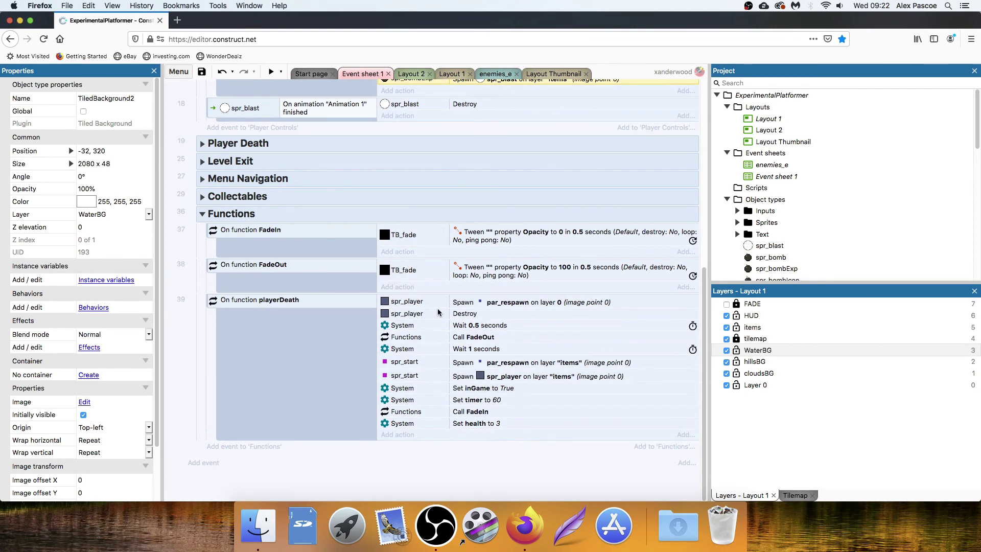
{"action": "double_click", "coordinate": [529, 307]}
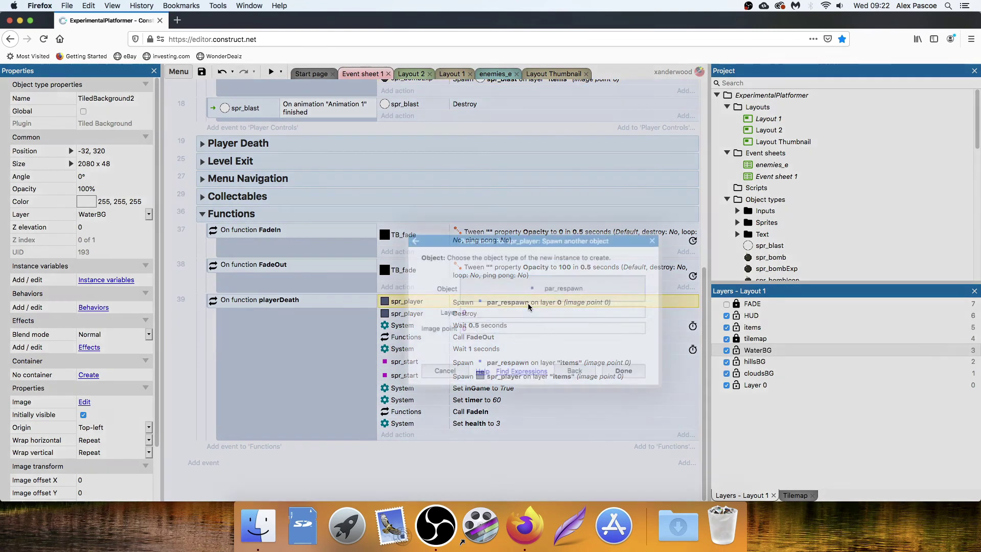
{"action": "left_click", "coordinate": [460, 312]}
{"action": "type", "text": "\""}
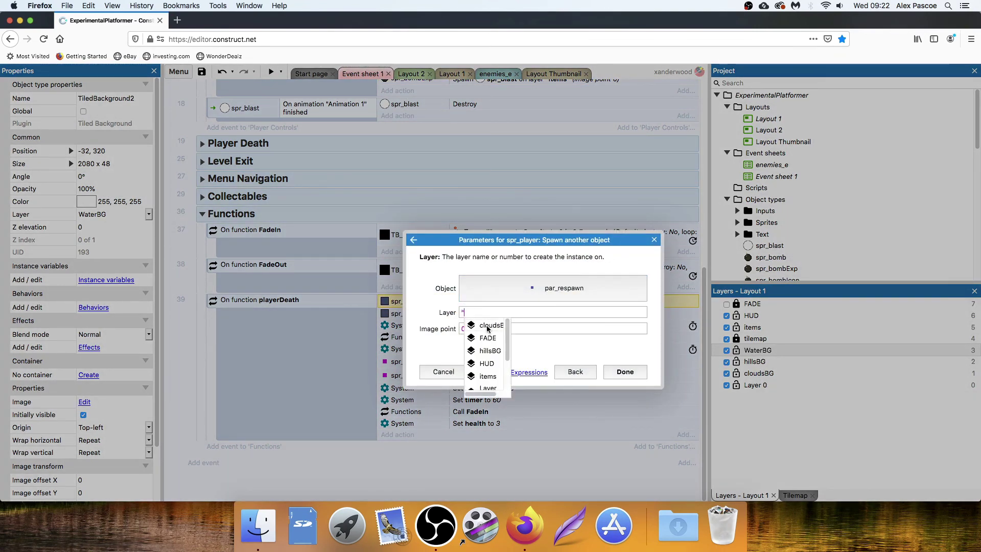
{"action": "left_click", "coordinate": [492, 376]}
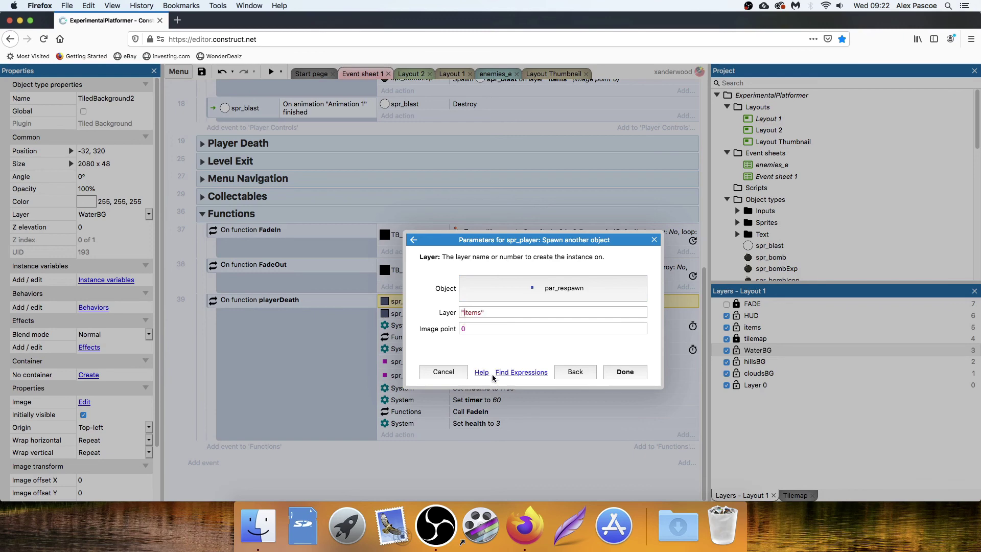
{"action": "left_click", "coordinate": [624, 372]}
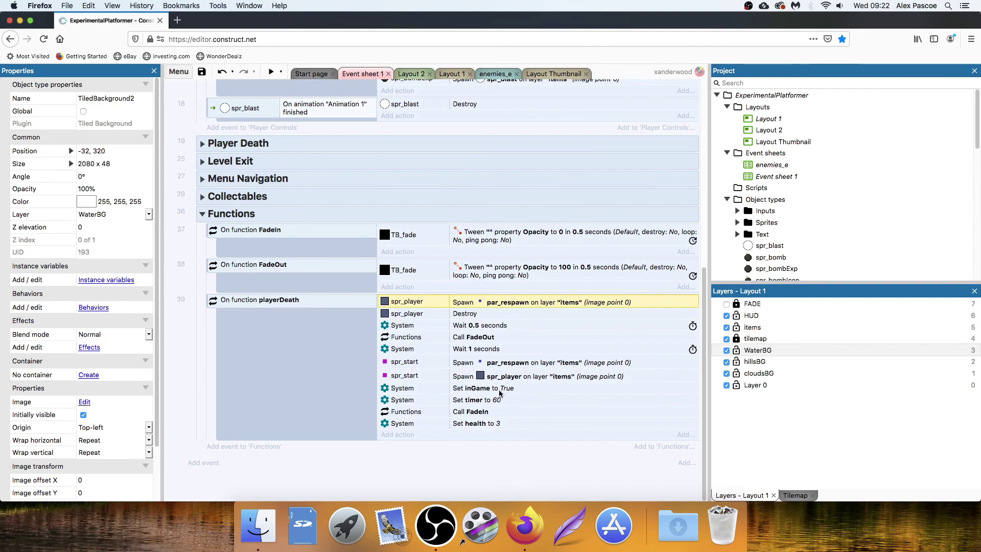
{"action": "scroll", "coordinate": [501, 411], "scroll_direction": "up", "scroll_amount": 5}
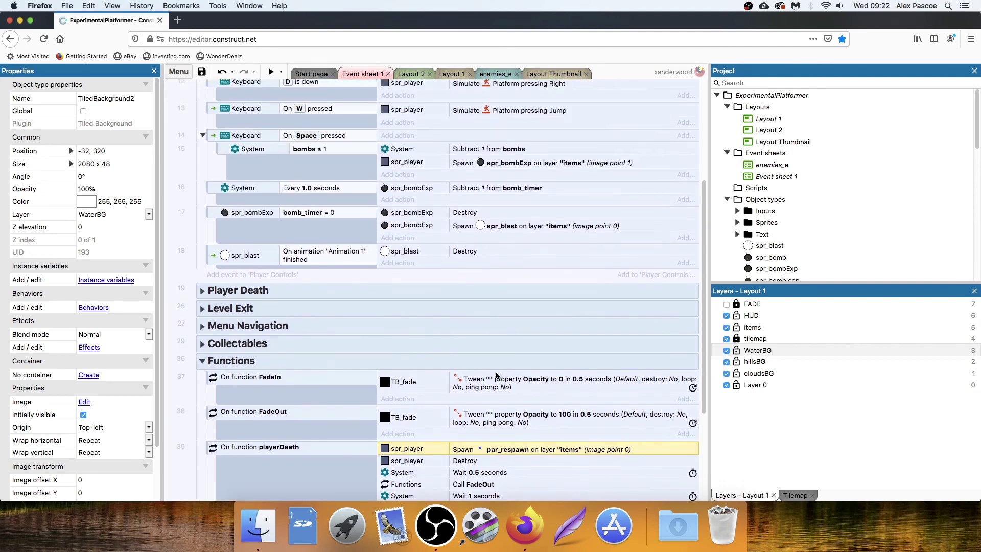
Preview Layout 1 and play through the level to check the spawned objects and the scrolling backgrounds, then return to the editor.
{"action": "left_click", "coordinate": [269, 72]}
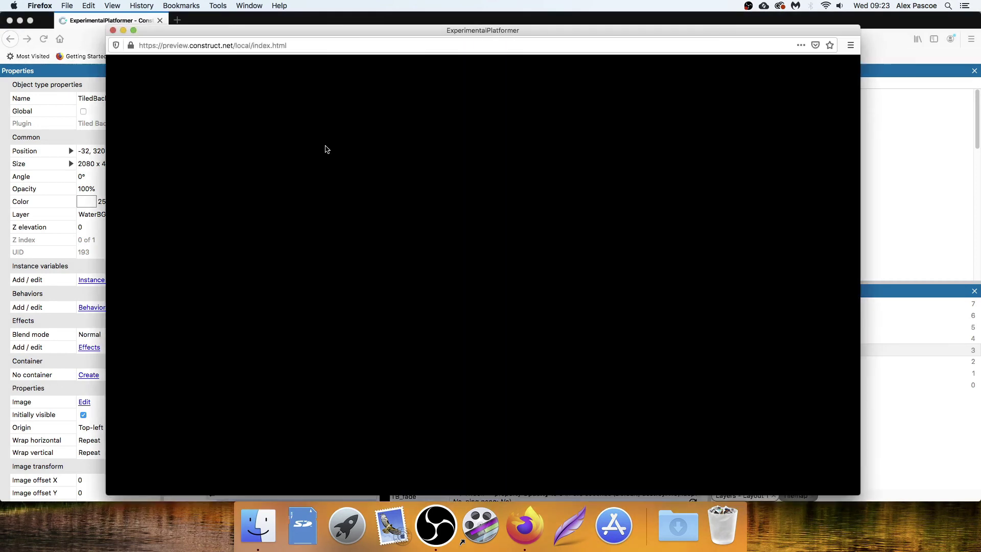
{"action": "key", "text": "Right"}
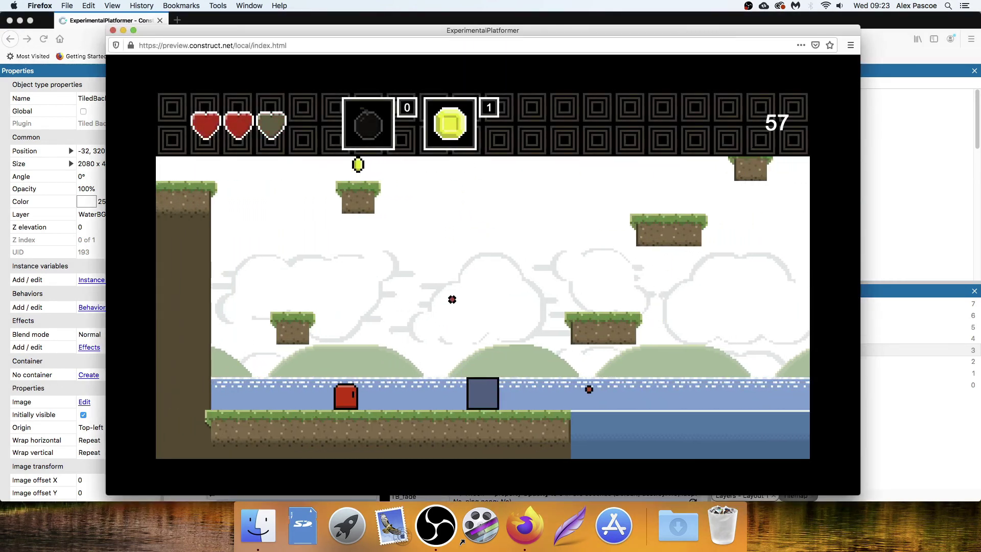
{"action": "key", "text": "Up"}
{"action": "key", "text": "Up"}
{"action": "key", "text": "Up"}
{"action": "key", "text": "Up"}
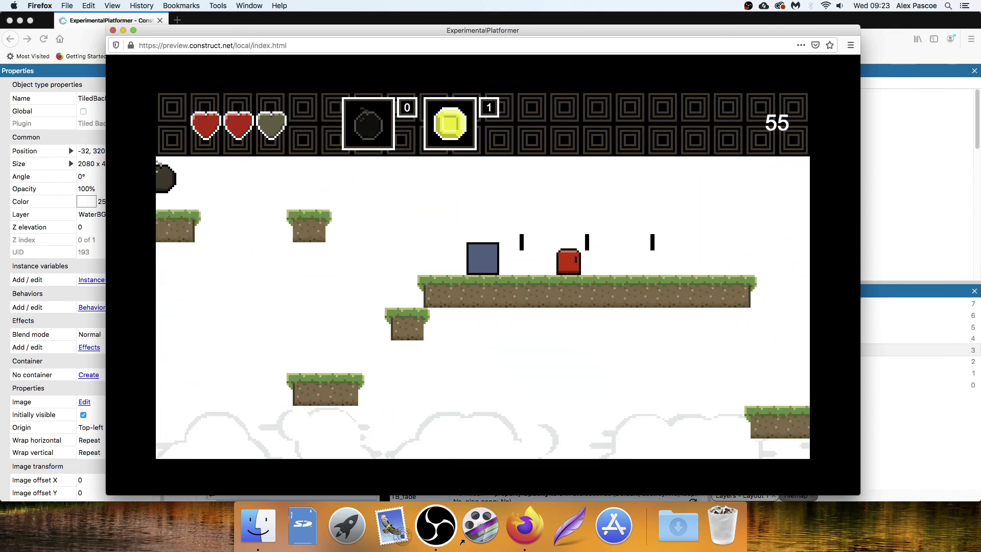
{"action": "key", "text": "Left"}
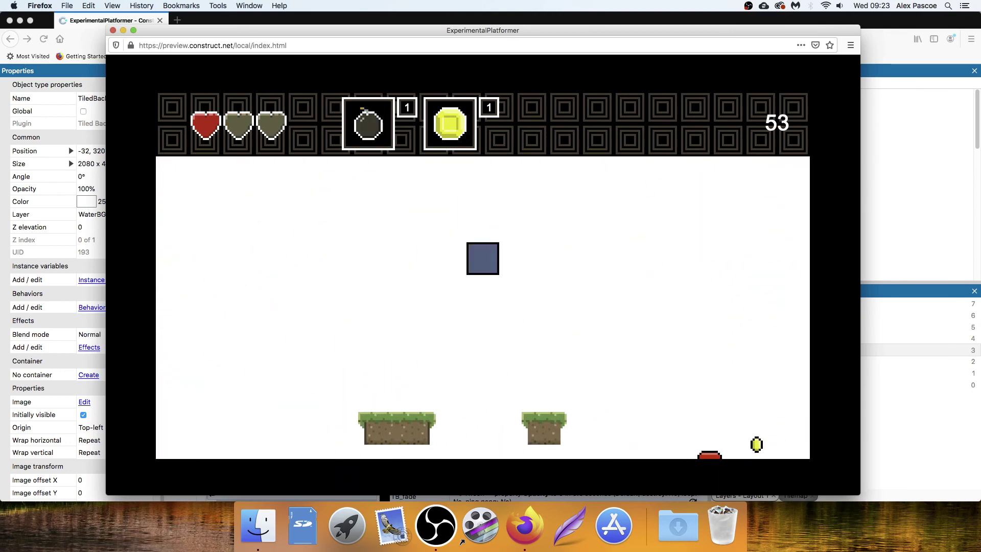
{"action": "key", "text": "Down"}
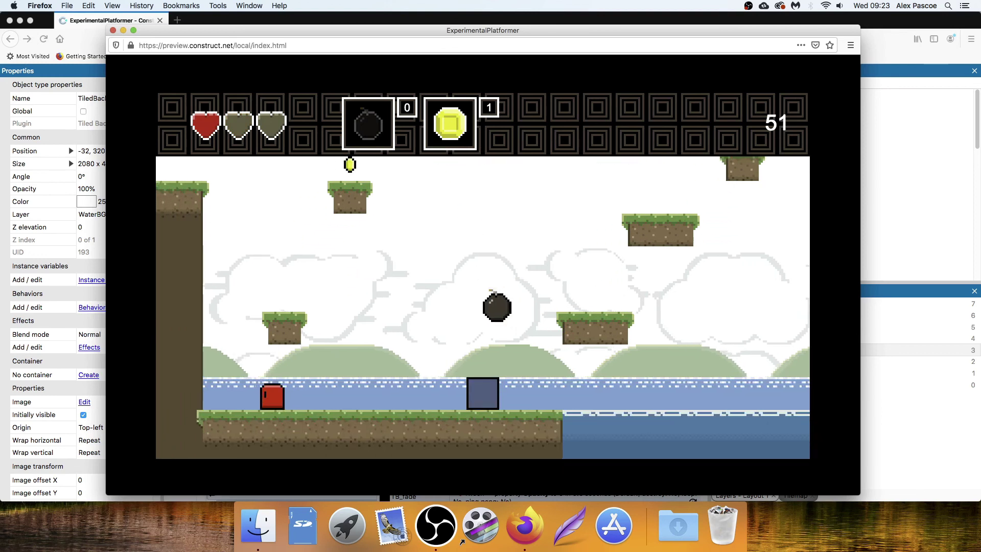
{"action": "key", "text": "Right"}
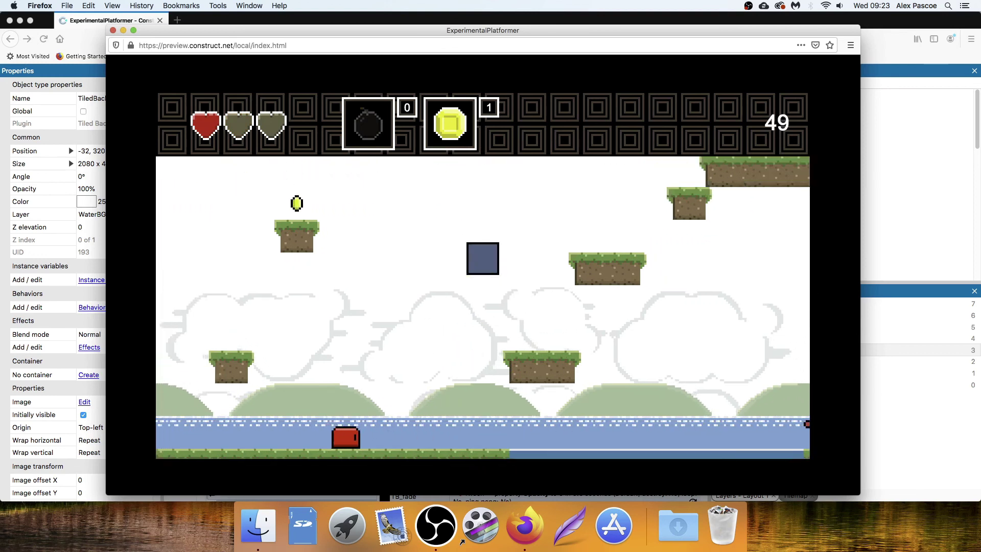
{"action": "key", "text": "Left"}
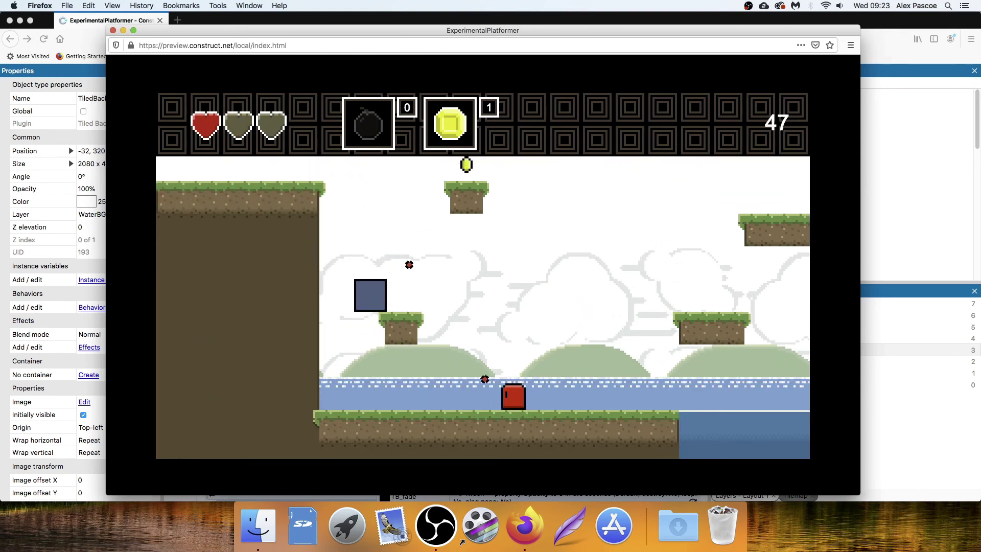
{"action": "key", "text": "Up"}
{"action": "key", "text": "Right"}
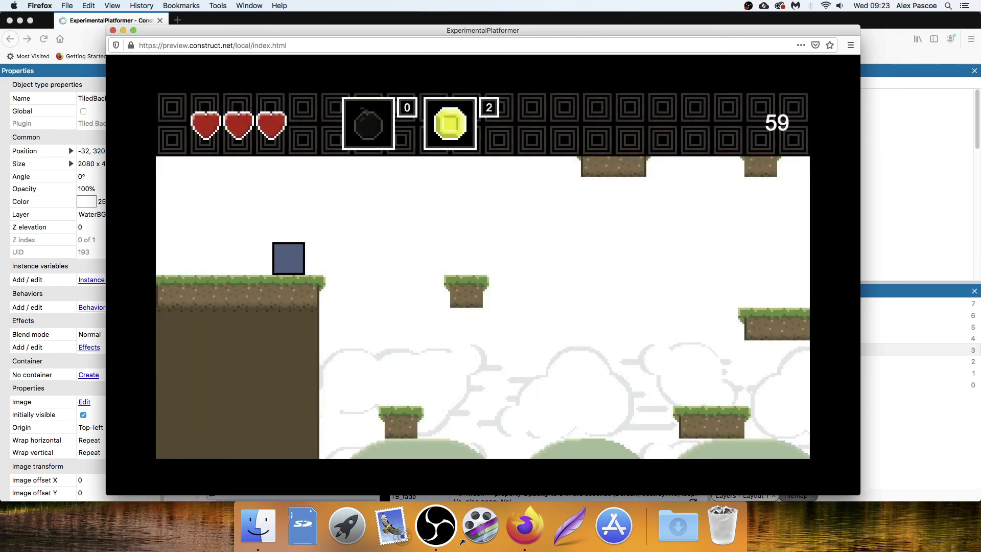
{"action": "key", "text": "Right"}
{"action": "key", "text": "Right"}
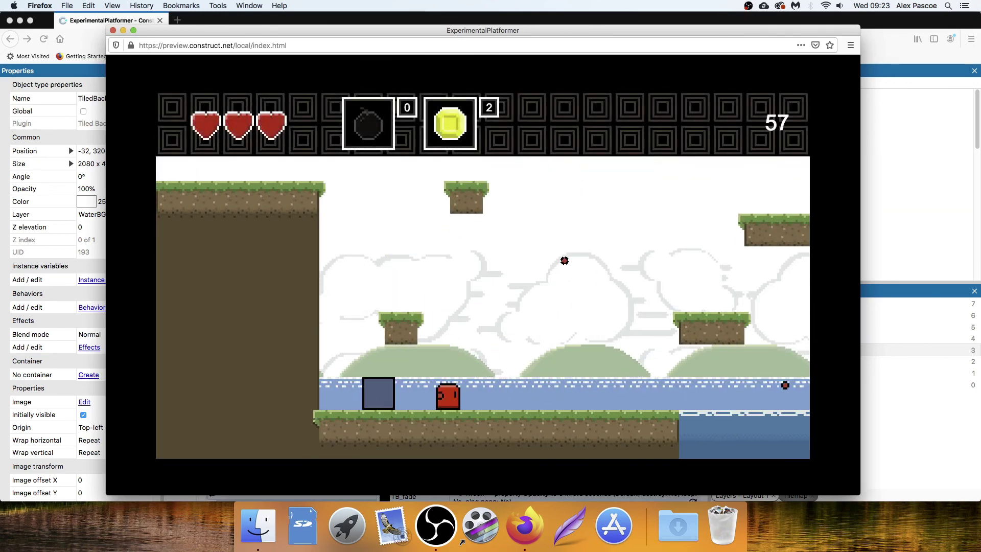
{"action": "key", "text": "Left"}
{"action": "key", "text": "Left"}
{"action": "key", "text": "Right"}
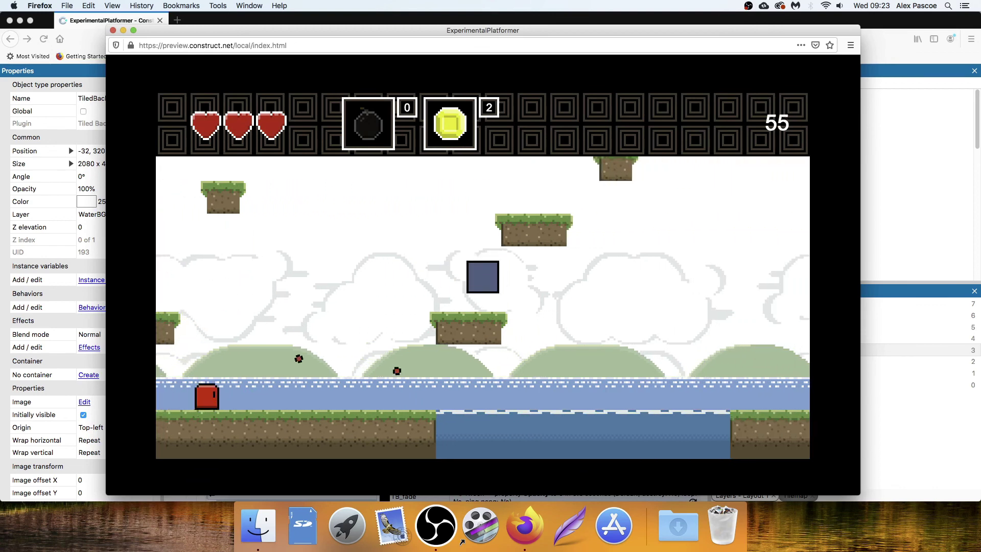
{"action": "key", "text": "Up"}
{"action": "key", "text": "Right"}
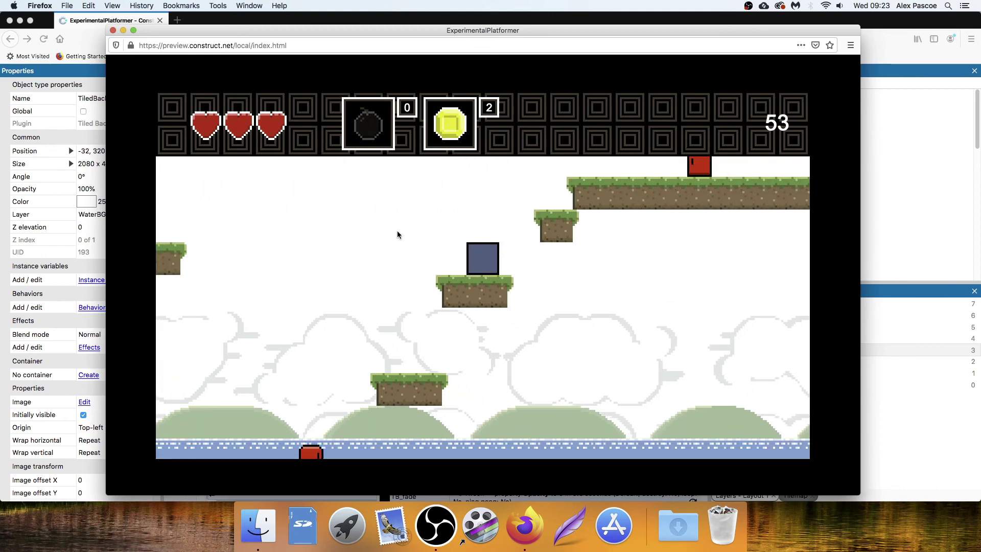
{"action": "left_click", "coordinate": [128, 20]}
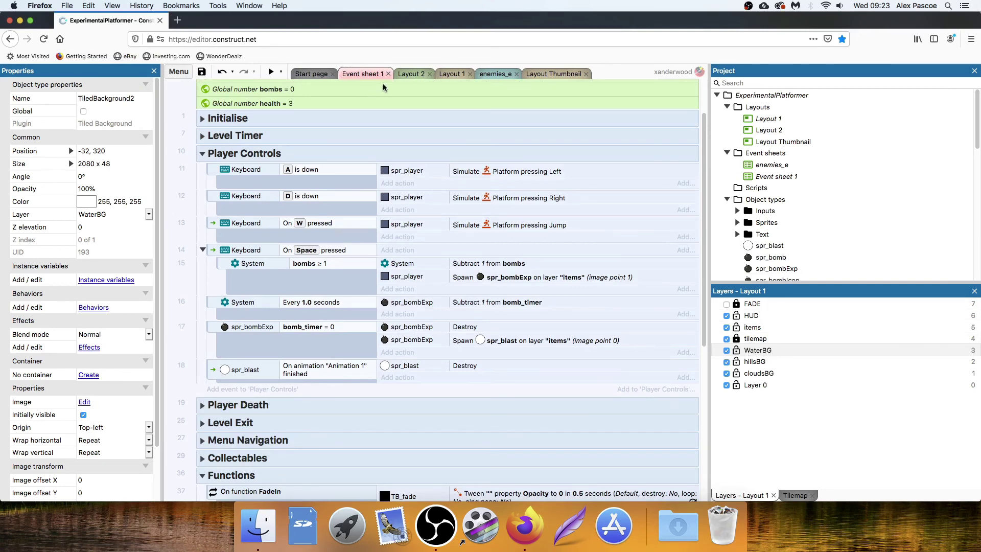
In Layout 1, set the WaterBG layer's horizontal parallax to 70%.
{"action": "left_click", "coordinate": [442, 76]}
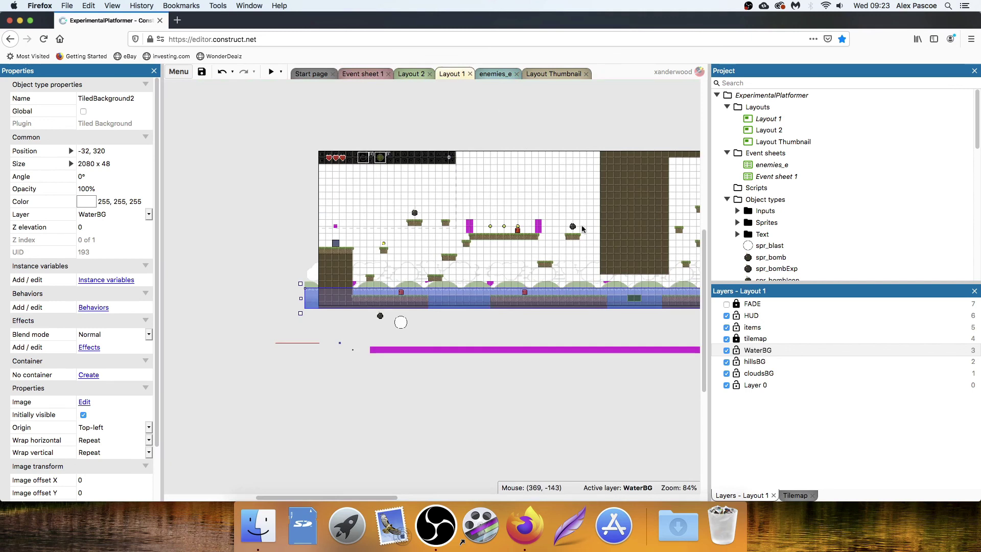
{"action": "left_click", "coordinate": [758, 351]}
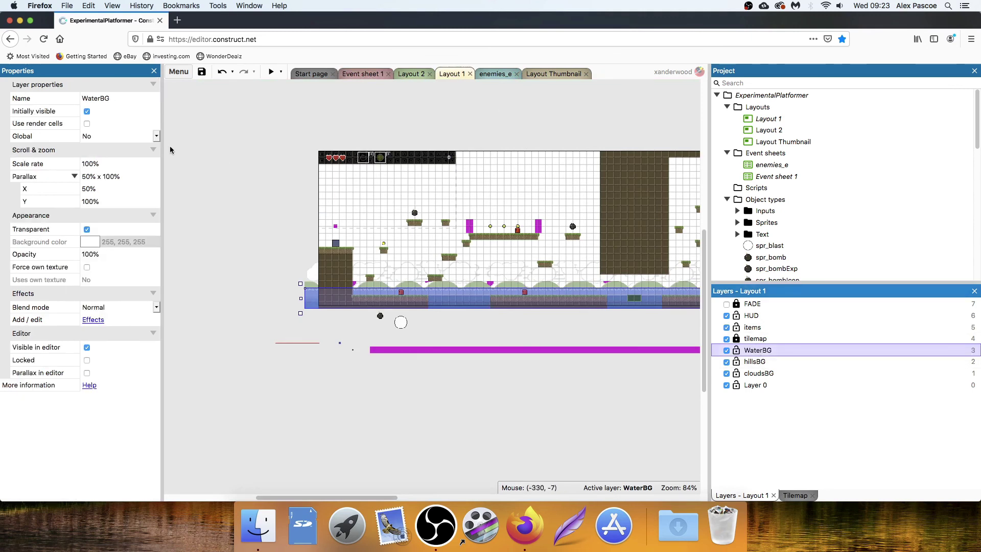
{"action": "left_click", "coordinate": [109, 188]}
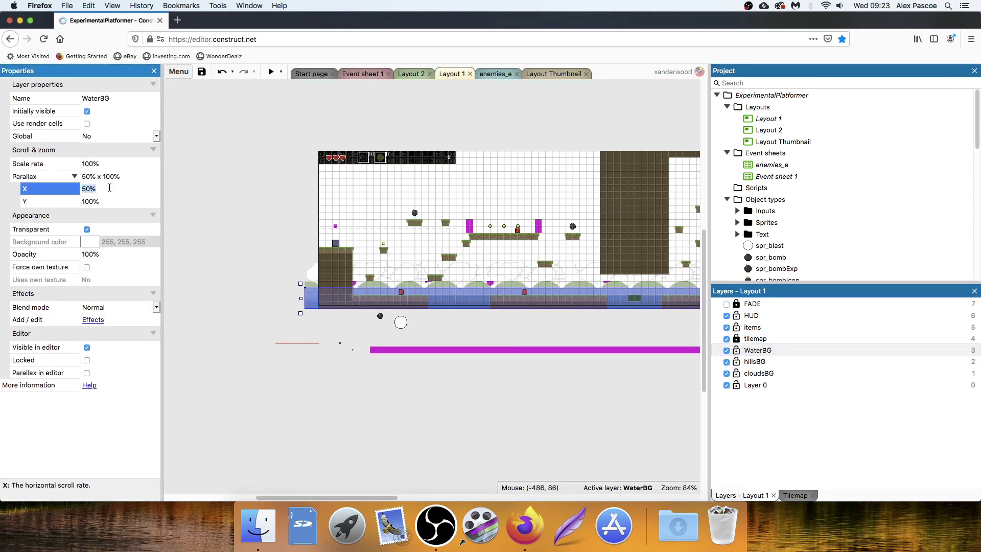
{"action": "type", "text": "70"}
{"action": "key", "text": "Tab"}
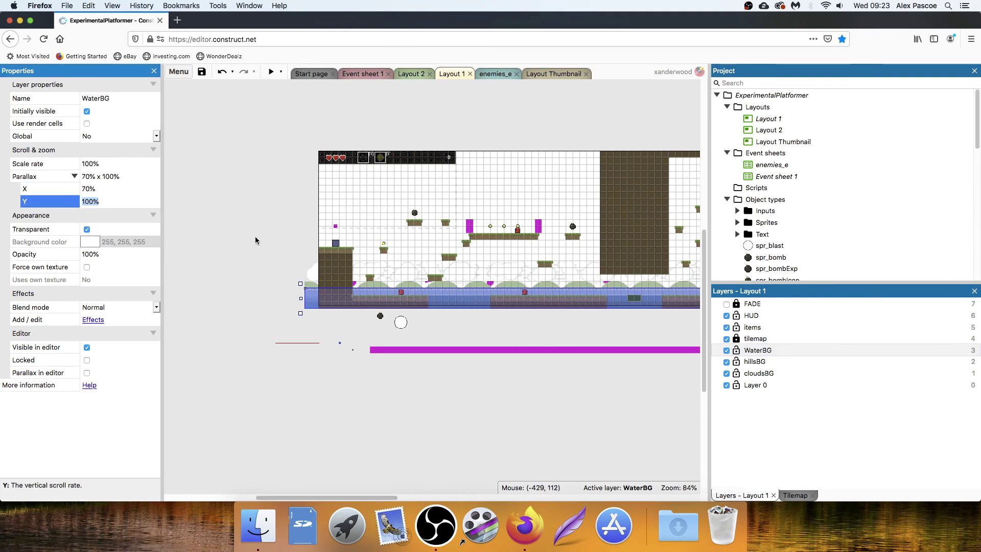
Set the hillsBG layer's horizontal parallax to 80%.
{"action": "left_click", "coordinate": [756, 362]}
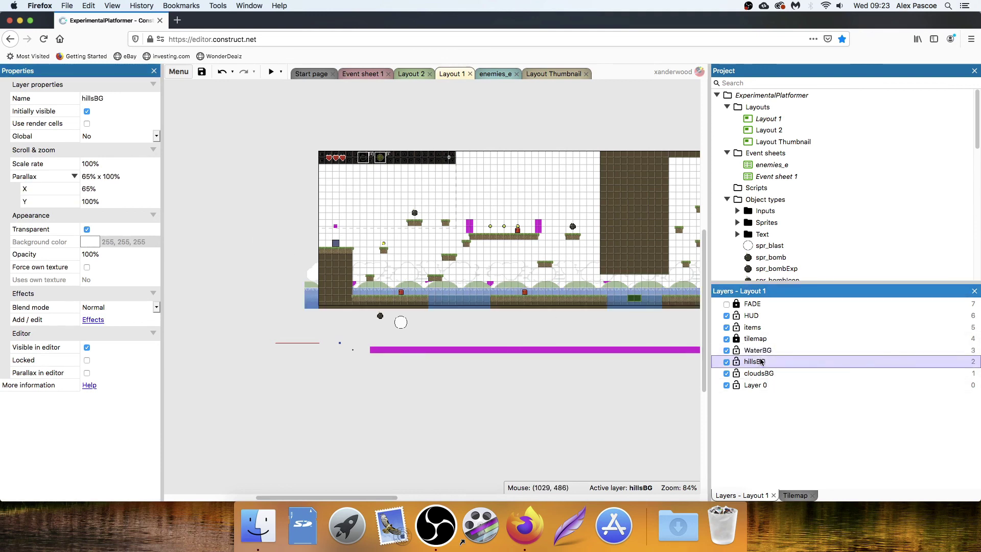
{"action": "left_click", "coordinate": [760, 373]}
{"action": "left_click", "coordinate": [762, 361]}
{"action": "left_click", "coordinate": [104, 190]}
{"action": "type", "text": "80"}
{"action": "key", "text": "Return"}
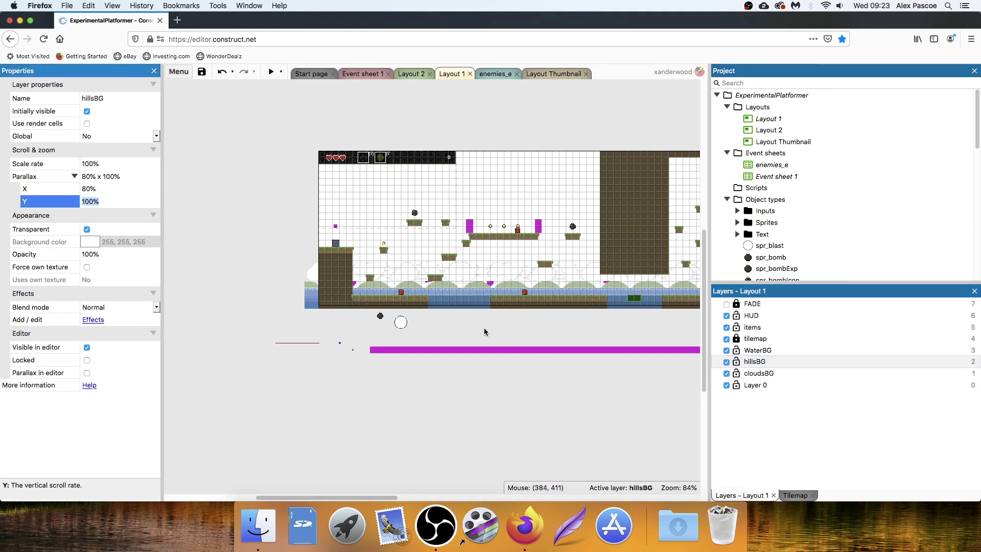
Set the cloudsBG layer's horizontal parallax to 90%.
{"action": "left_click", "coordinate": [766, 374]}
{"action": "left_click", "coordinate": [106, 188]}
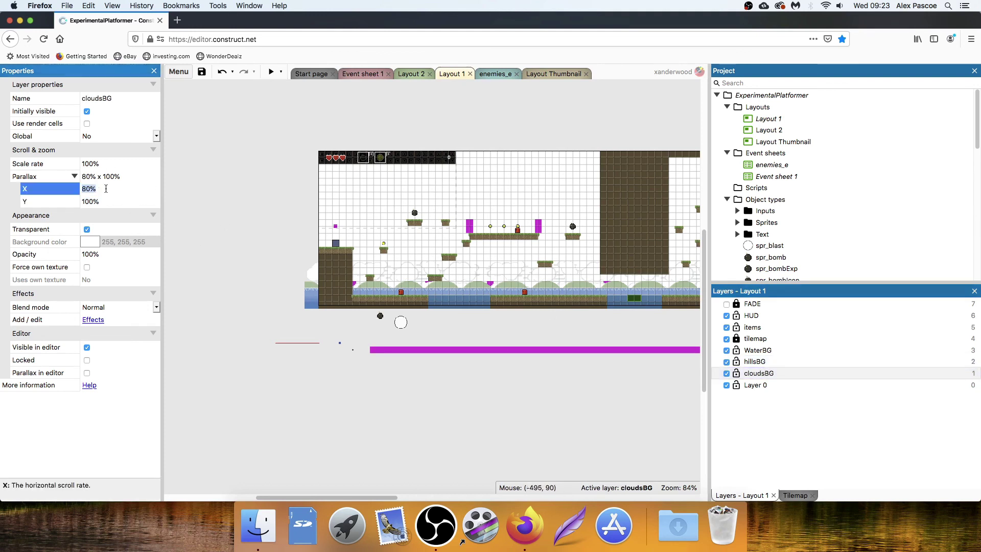
{"action": "key", "text": "Tab"}
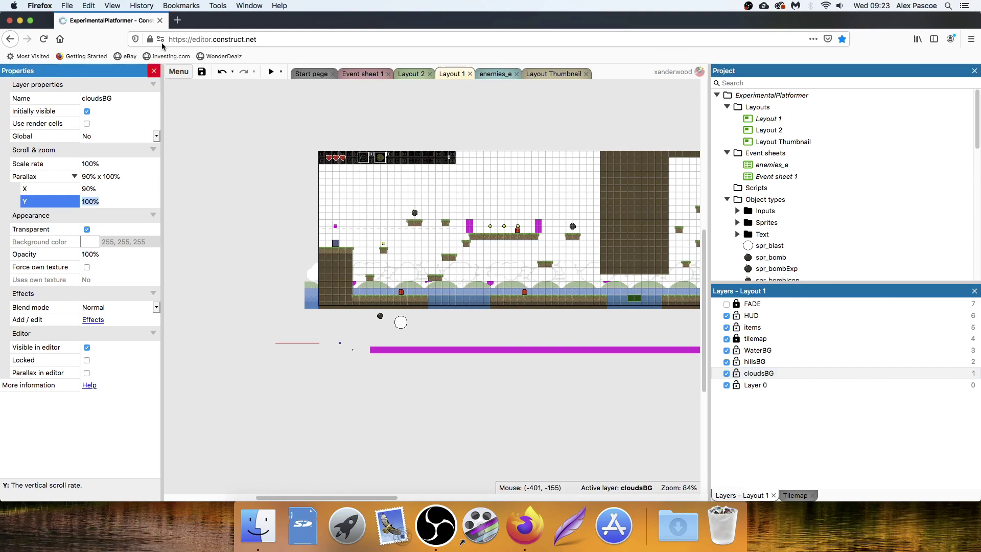
Preview the level again and move the player across the platforms to examine how the water, hills and clouds scroll relative to each other.
{"action": "left_click", "coordinate": [266, 72]}
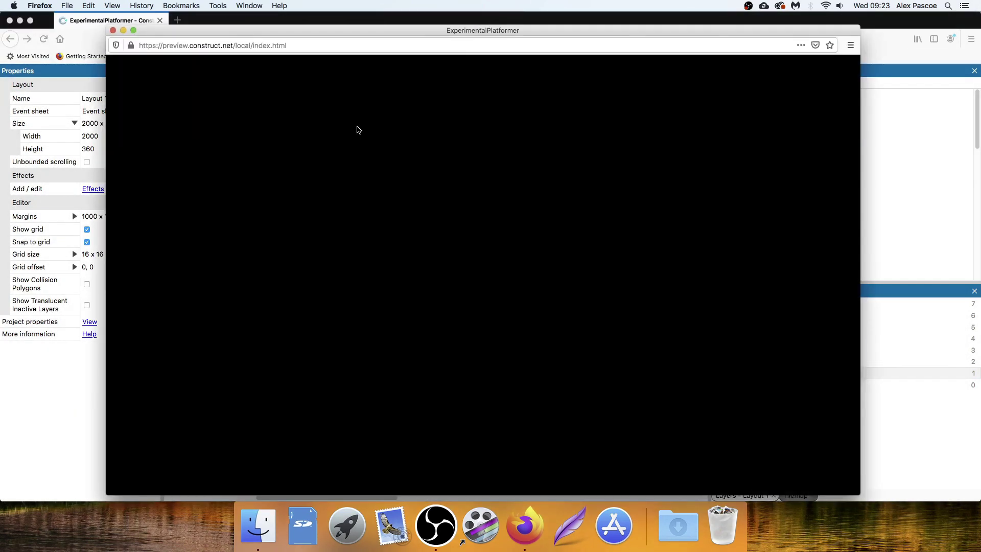
{"action": "key", "text": "Right"}
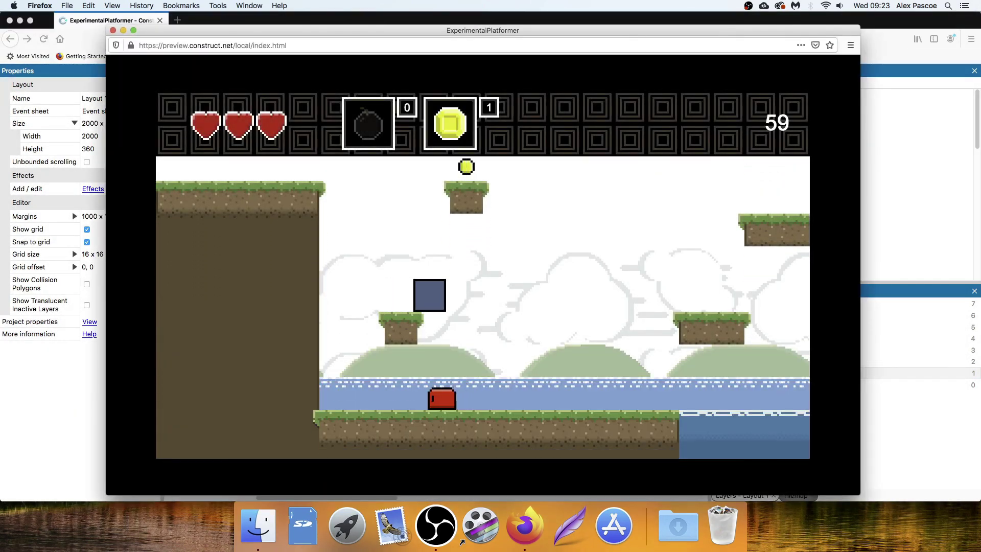
{"action": "key", "text": "Right"}
{"action": "key", "text": "Up"}
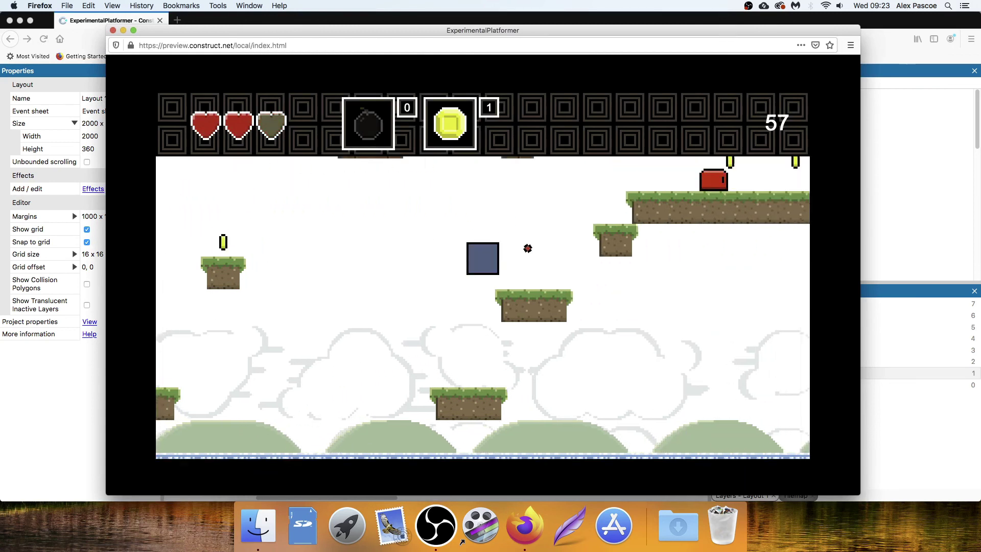
{"action": "key", "text": "Right"}
{"action": "key", "text": "Left"}
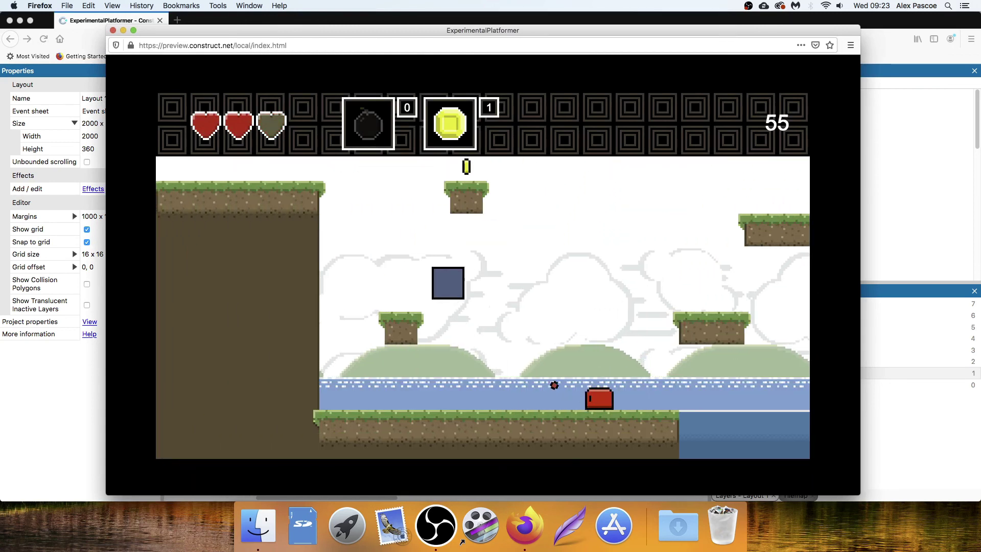
{"action": "key", "text": "Right"}
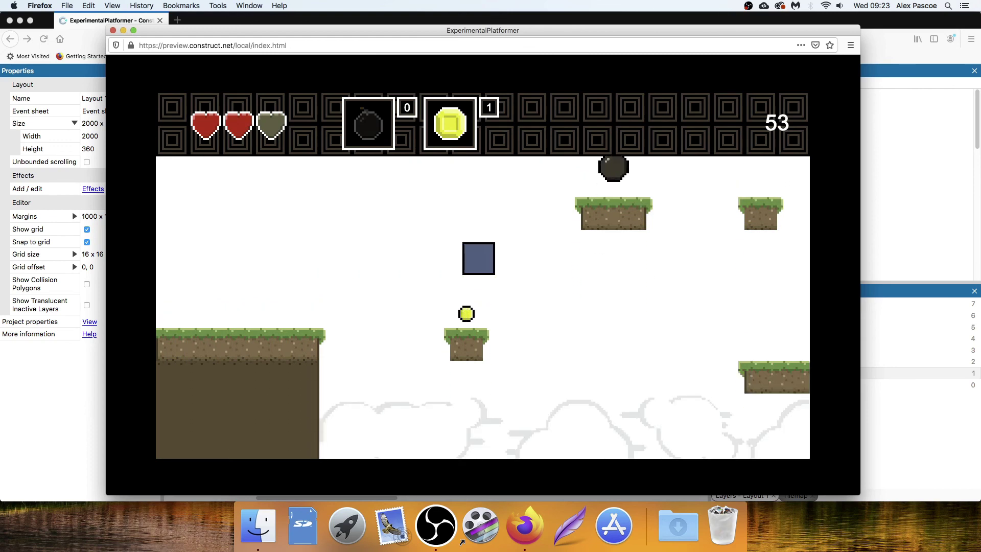
{"action": "key", "text": "Left"}
{"action": "key", "text": "Up"}
{"action": "key", "text": "Right"}
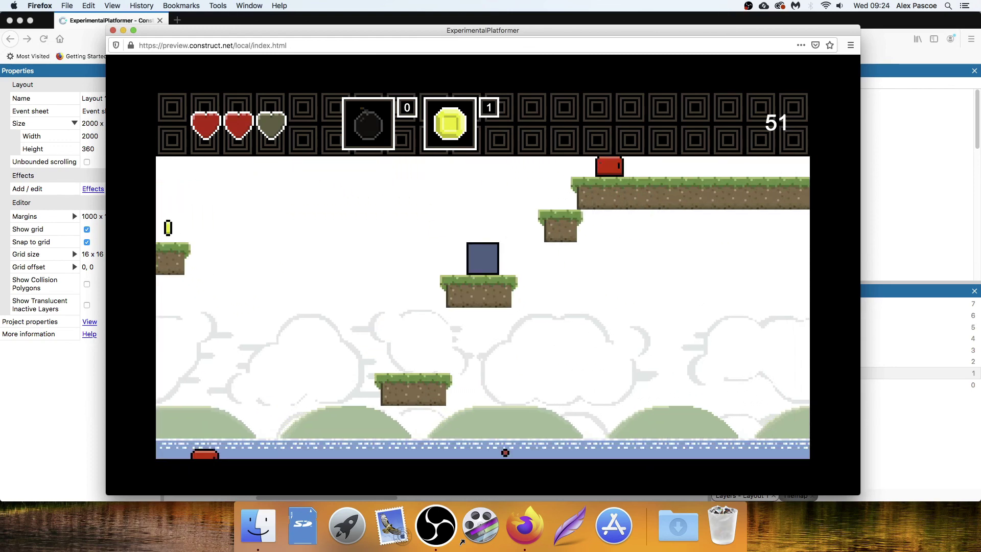
{"action": "key", "text": "Left"}
{"action": "key", "text": "Up"}
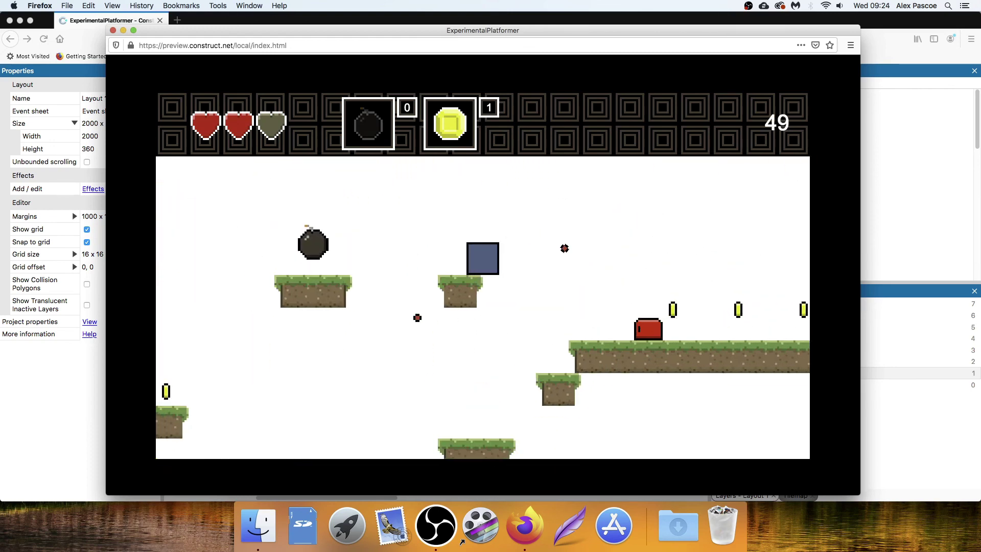
{"action": "key", "text": "Up"}
{"action": "key", "text": "Right"}
{"action": "key", "text": "Right"}
{"action": "key", "text": "Up"}
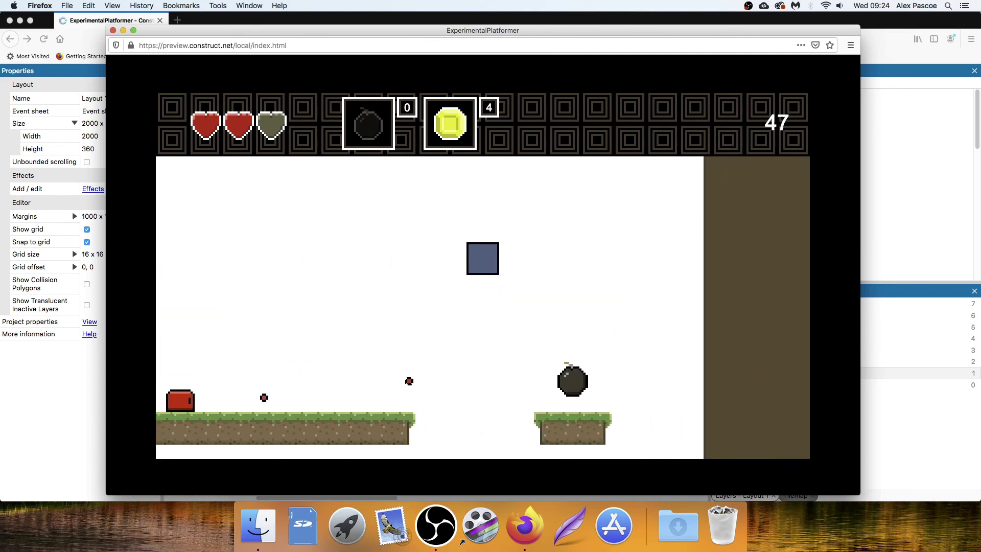
{"action": "key", "text": "Right"}
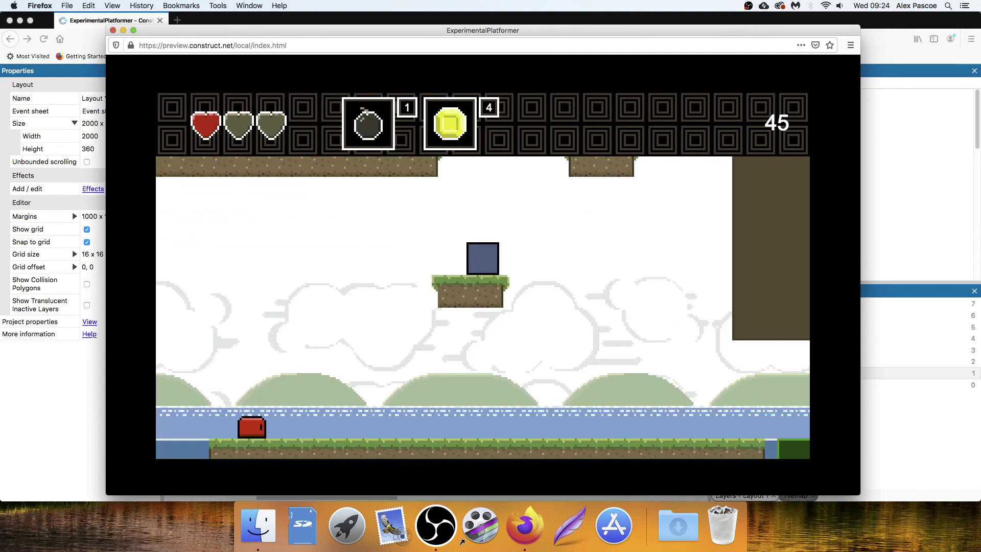
{"action": "key", "text": "Right"}
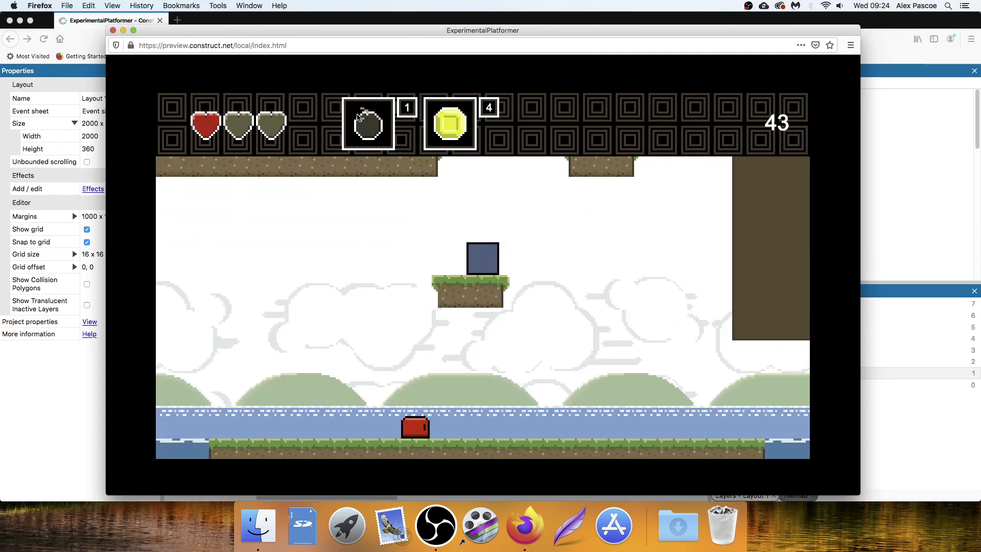
{"action": "key", "text": "Right"}
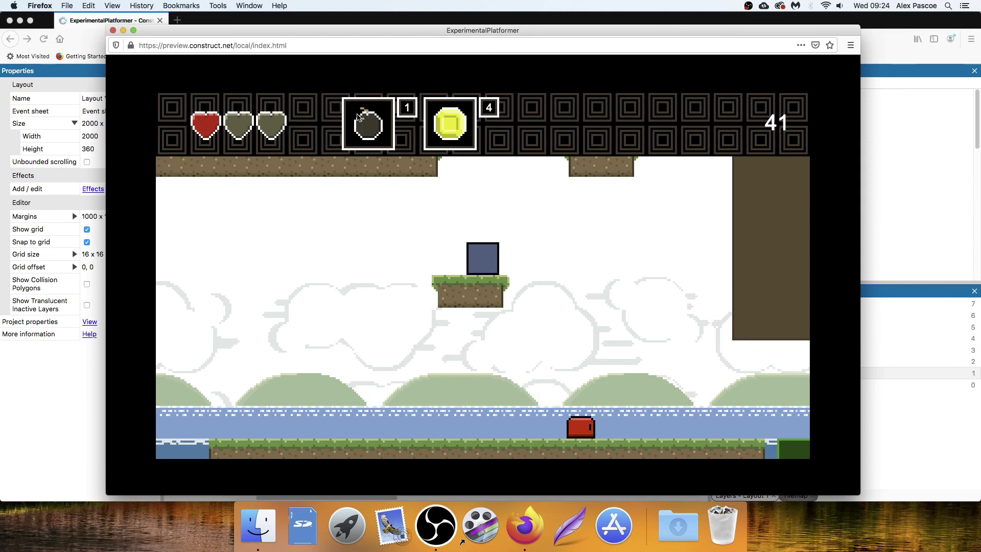
{"action": "key", "text": "Right"}
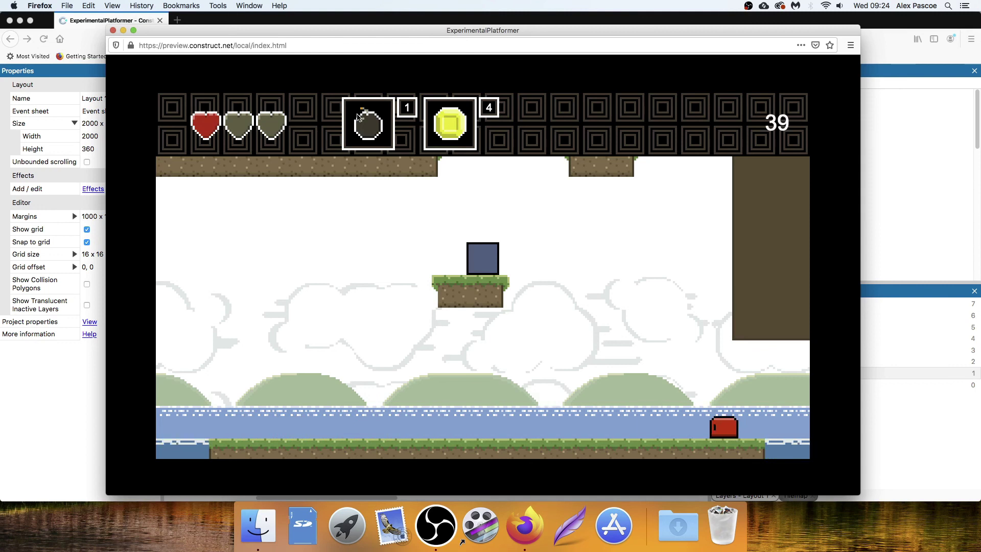
{"action": "key", "text": "Left"}
{"action": "key", "text": "Left"}
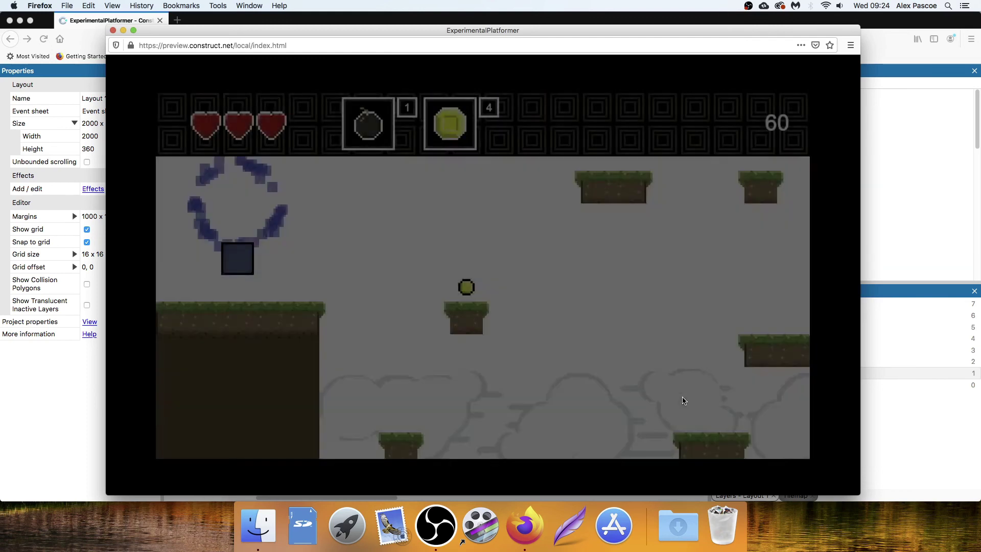
{"action": "key", "text": "Right"}
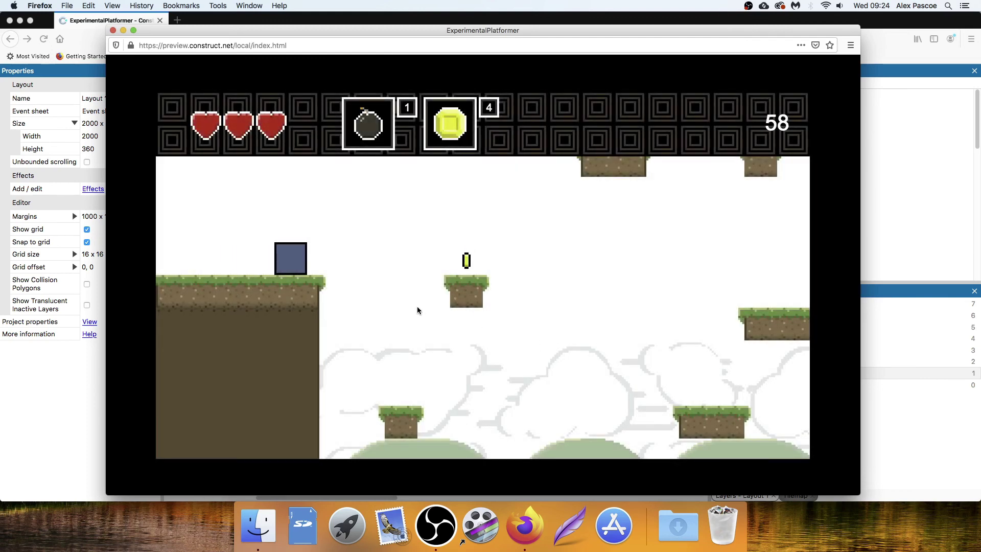